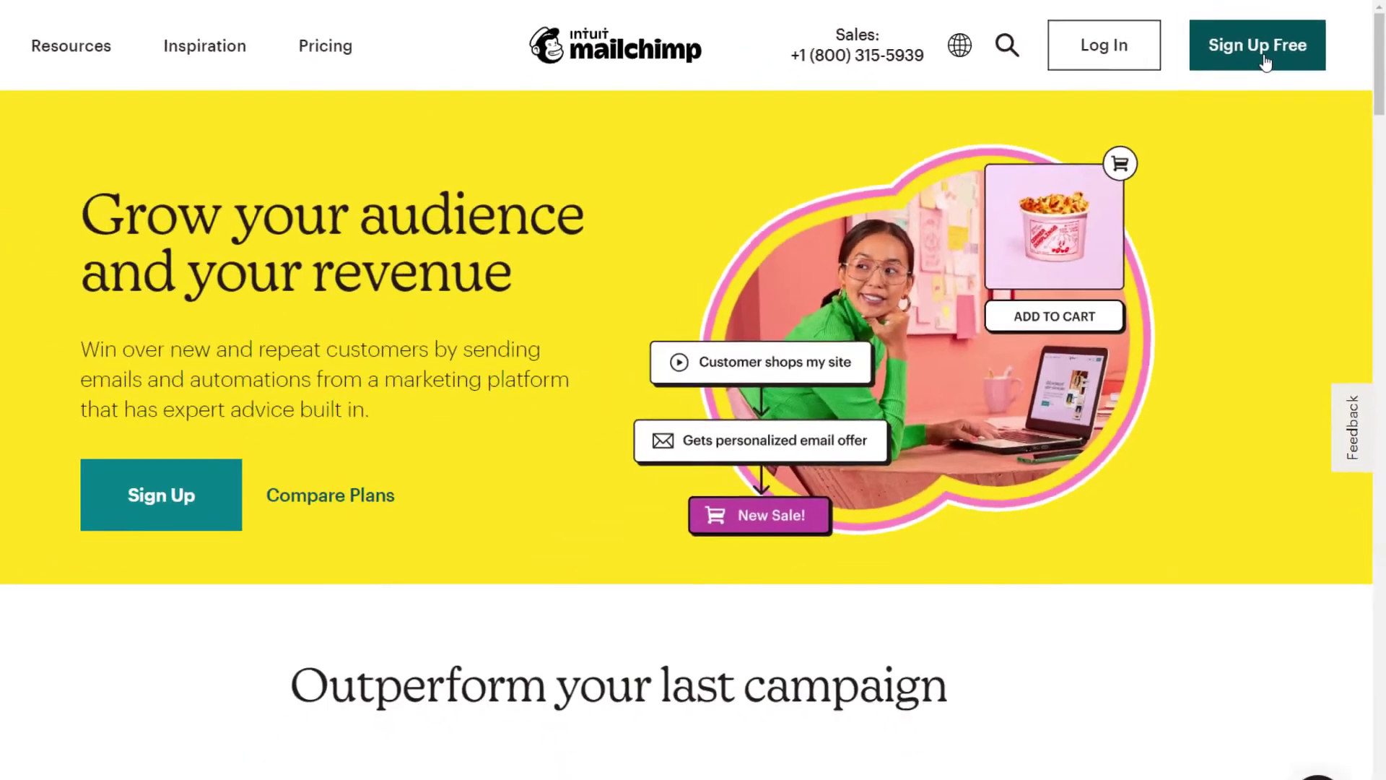
# Sign up for a free Mailchimp account with email, username and password, opting out of marketing emails
pyautogui.click(1177, 101)
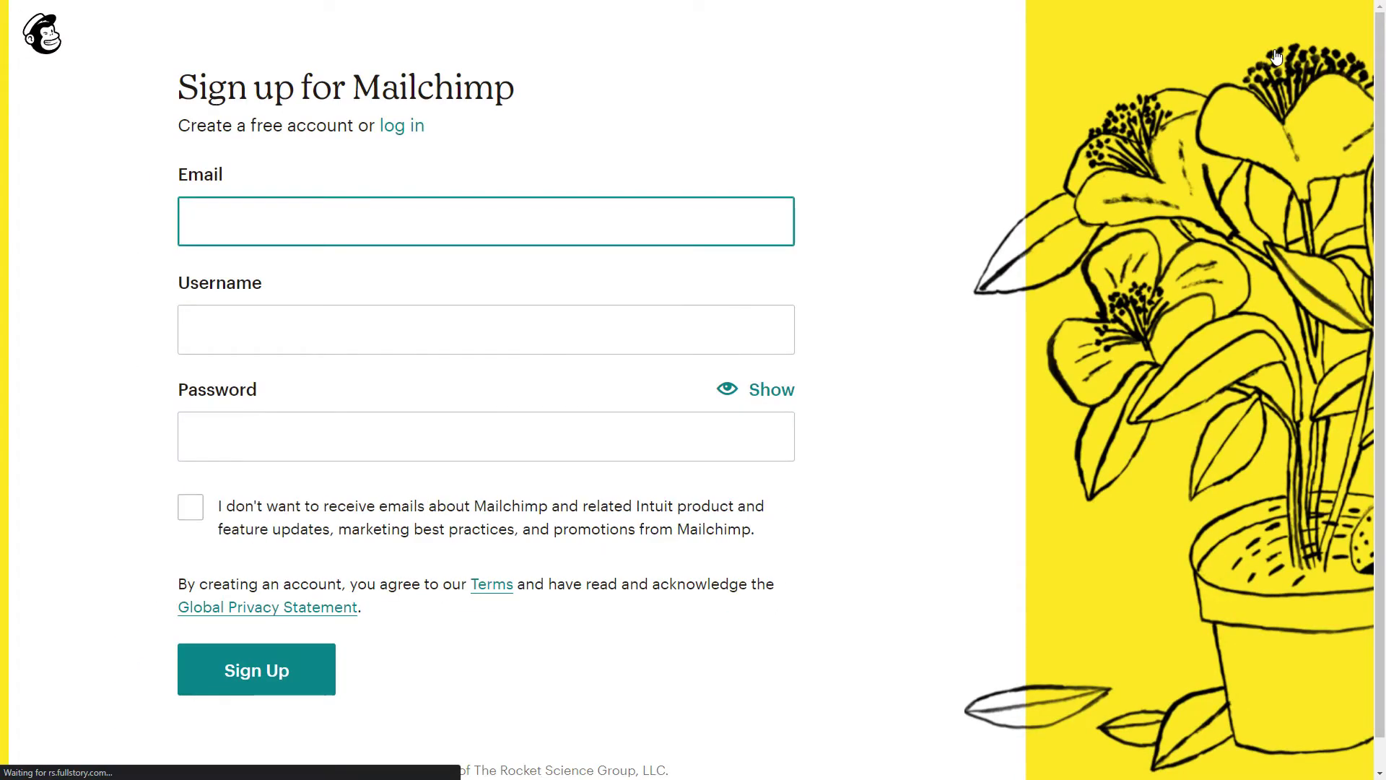
pyautogui.click(283, 444)
pyautogui.write('•••••••••••••')
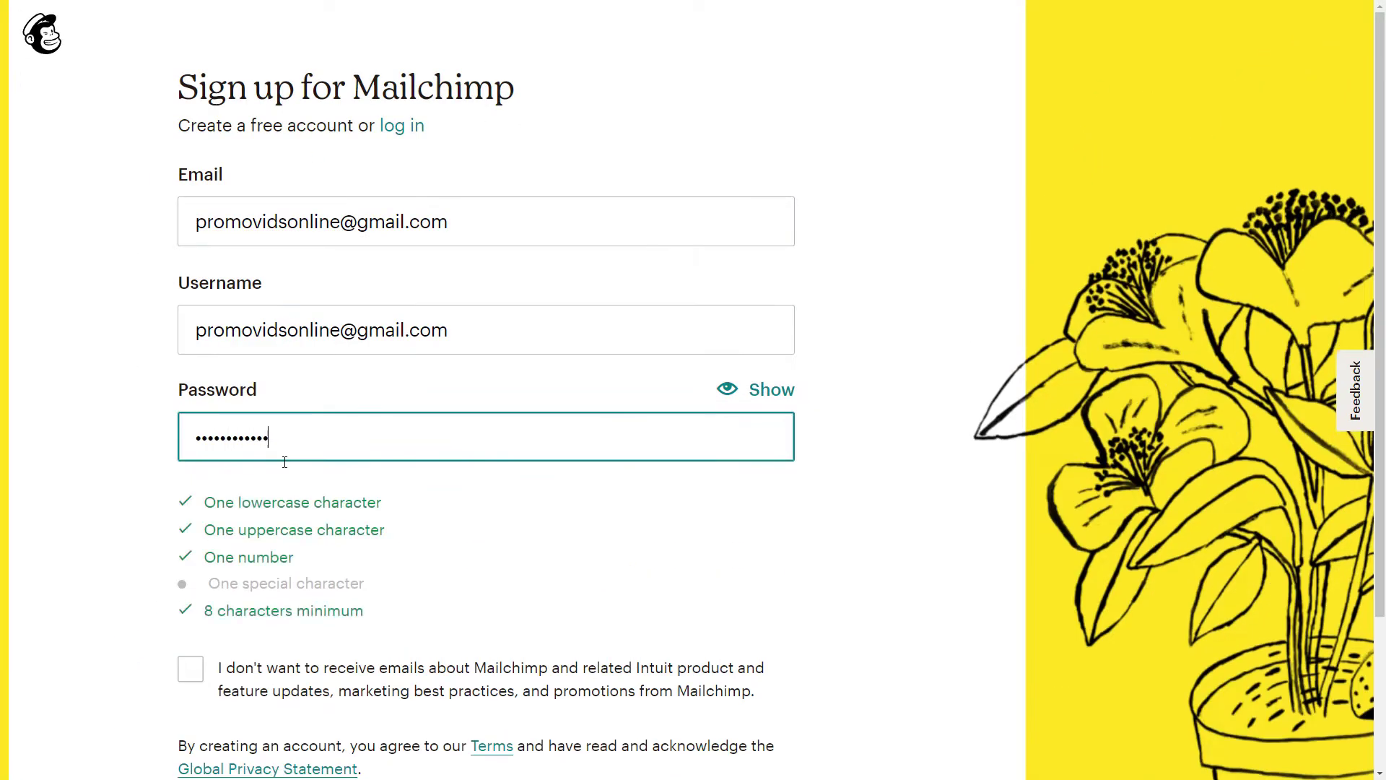
pyautogui.scroll(-2, 283, 444)
pyautogui.click(191, 475)
pyautogui.click(257, 642)
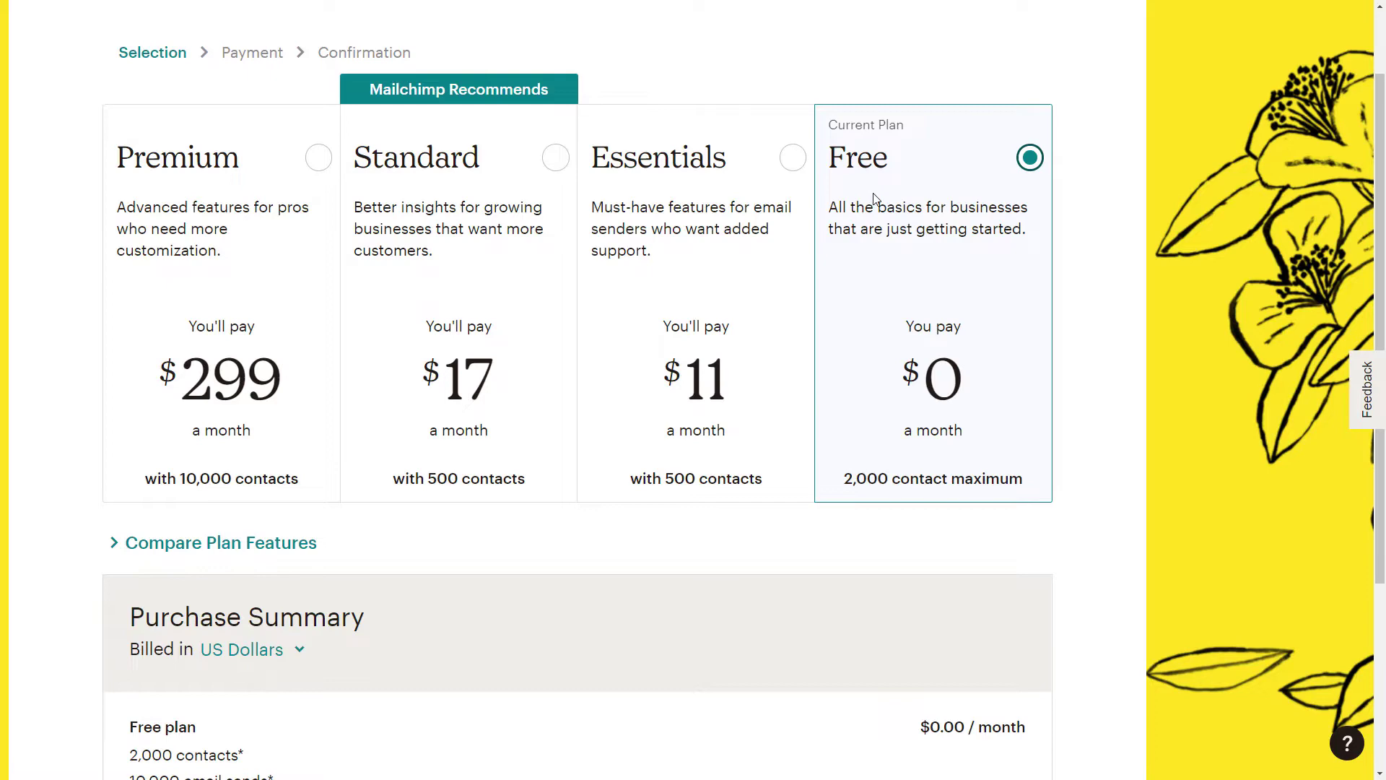
# Fill in the profile step with the first name, last name and business name, and submit
pyautogui.scroll(-4, 874, 199)
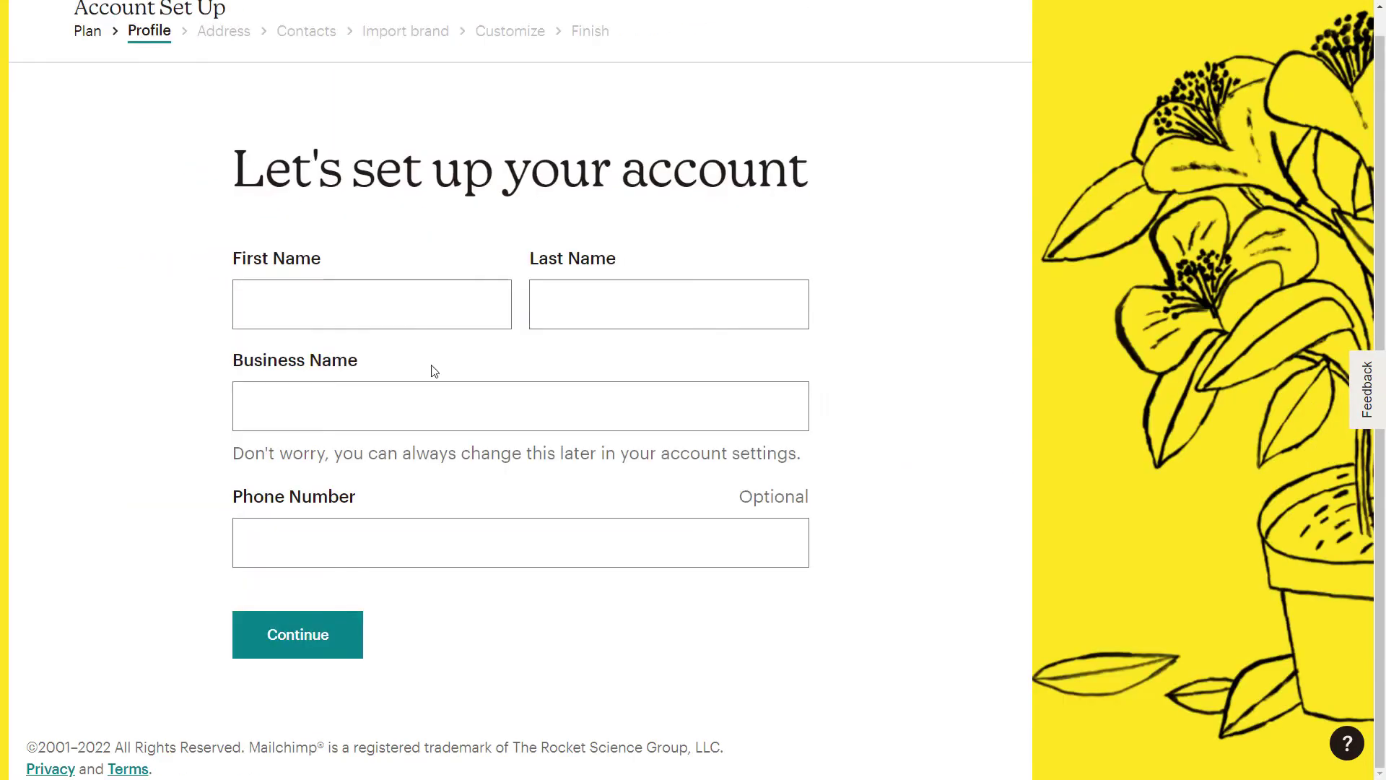
pyautogui.click(341, 313)
pyautogui.press('Tab')
pyautogui.click(282, 388)
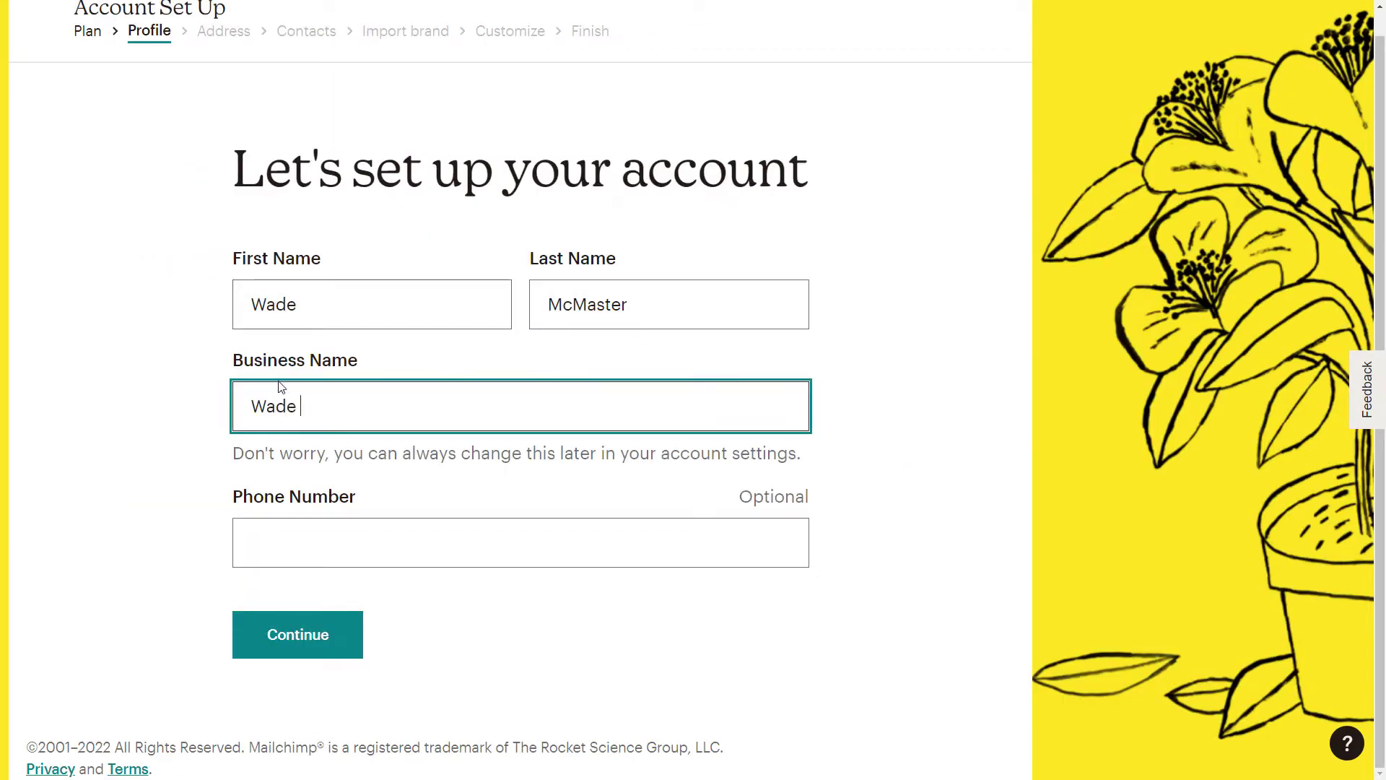
pyautogui.press('Tab')
pyautogui.press('Return')
# Enter the street address from the suggestions, correct the postal code, and submit the address
pyautogui.click(394, 376)
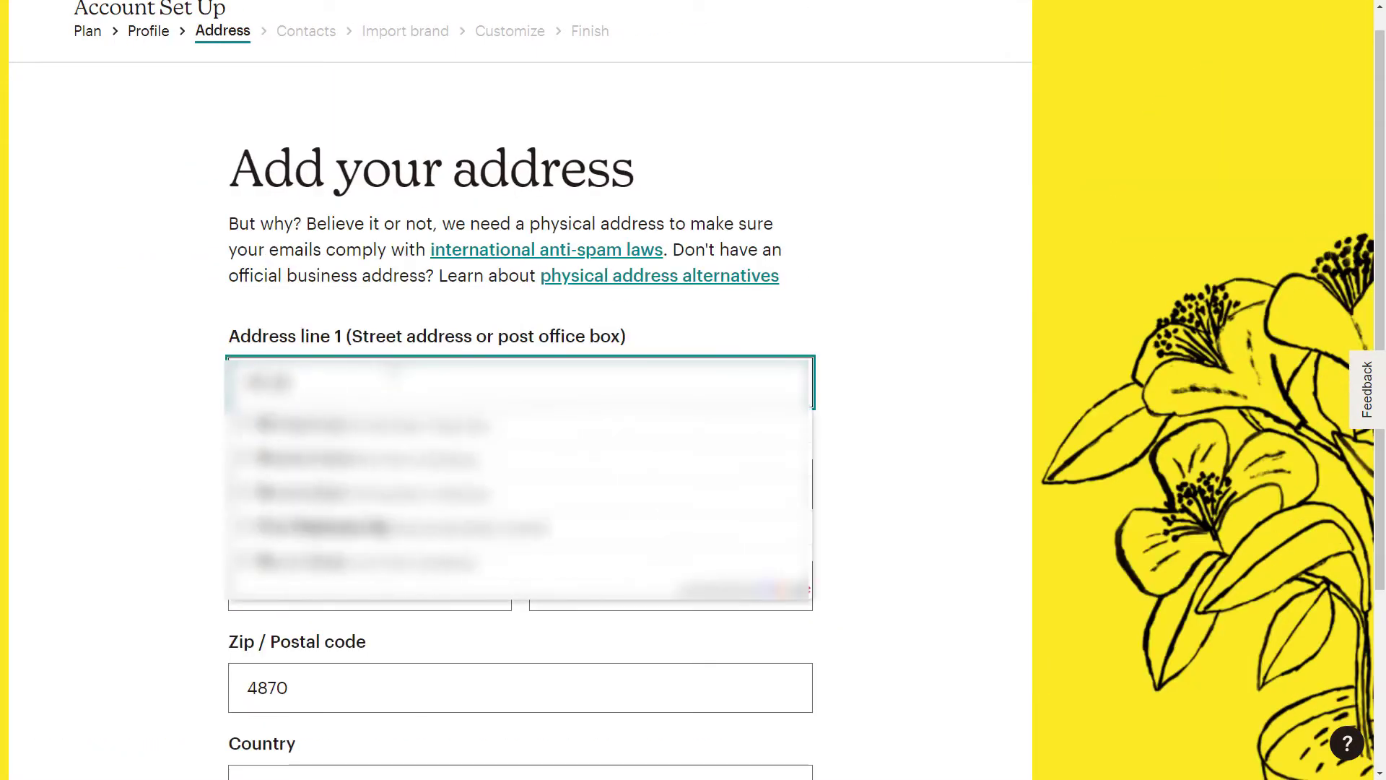
pyautogui.press('Down')
pyautogui.press('Down')
pyautogui.press('Return')
pyautogui.click(281, 668)
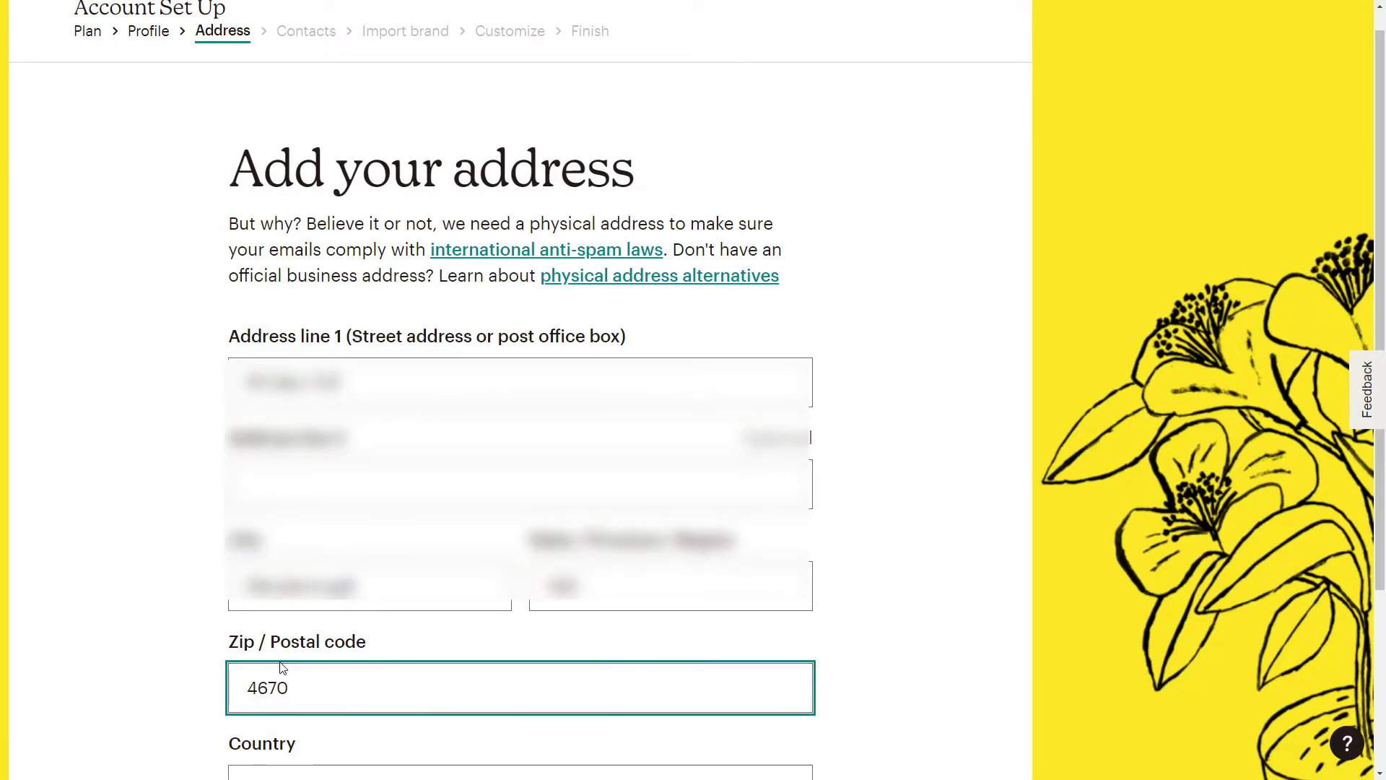
pyautogui.scroll(-3, 282, 668)
pyautogui.click(325, 632)
# Answer the contacts question and enter the mailchimp.com brand website URL
pyautogui.click(245, 498)
pyautogui.click(297, 625)
pyautogui.click(251, 500)
pyautogui.write('htts')
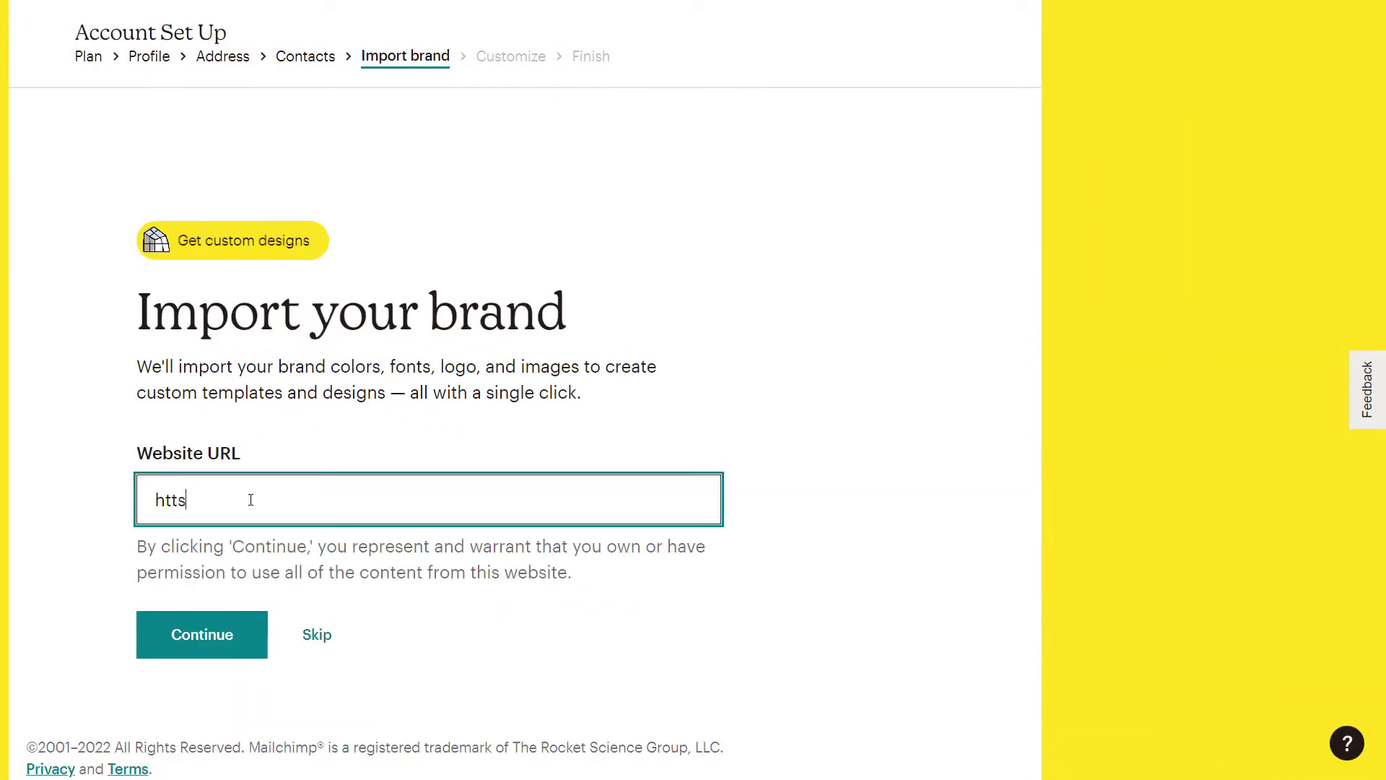
pyautogui.hotkey('ctrl', 'v')
pyautogui.write('mailchimp.com')
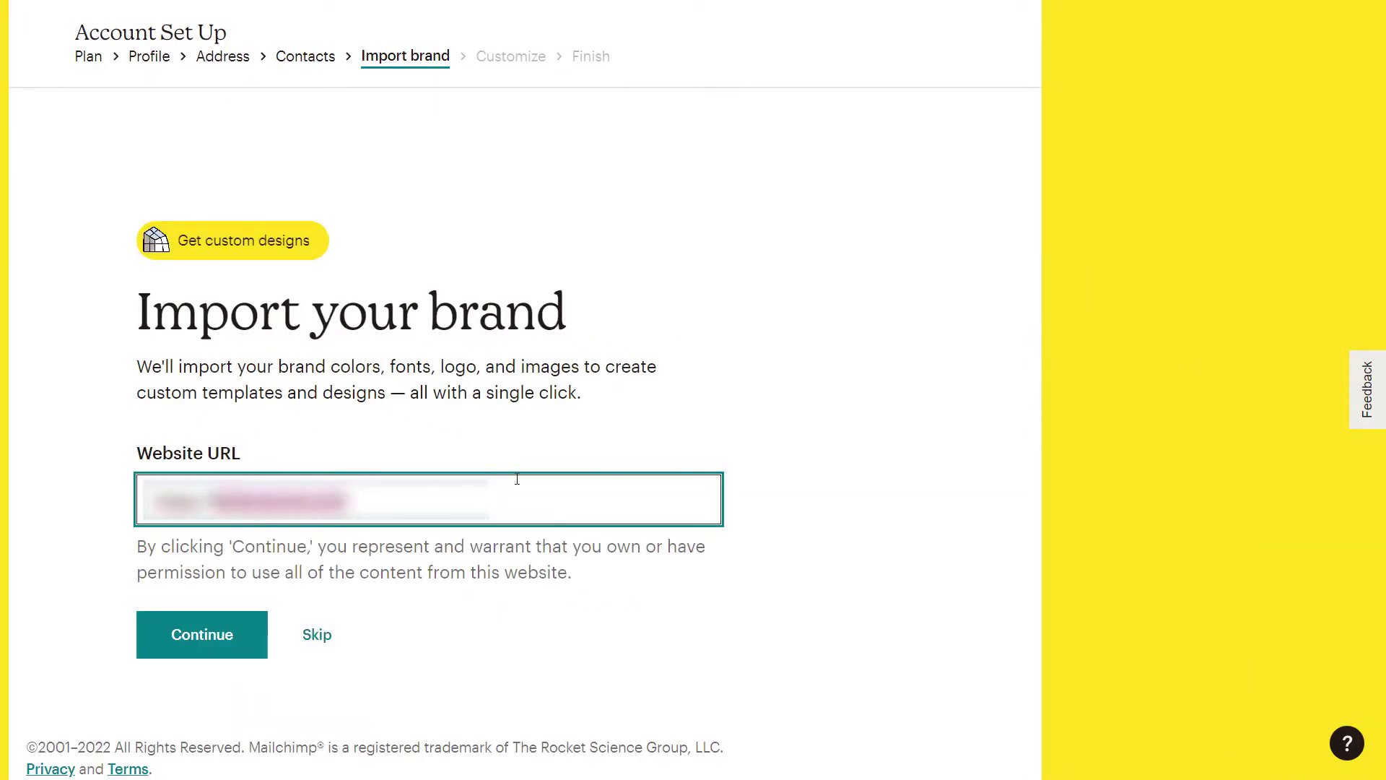
pyautogui.click(198, 631)
# Answer the product-interest and website questions, leave the E-commerce Newsletter unticked, and finish setup
pyautogui.click(241, 379)
pyautogui.click(241, 634)
pyautogui.scroll(-2, 433, 506)
pyautogui.click(292, 632)
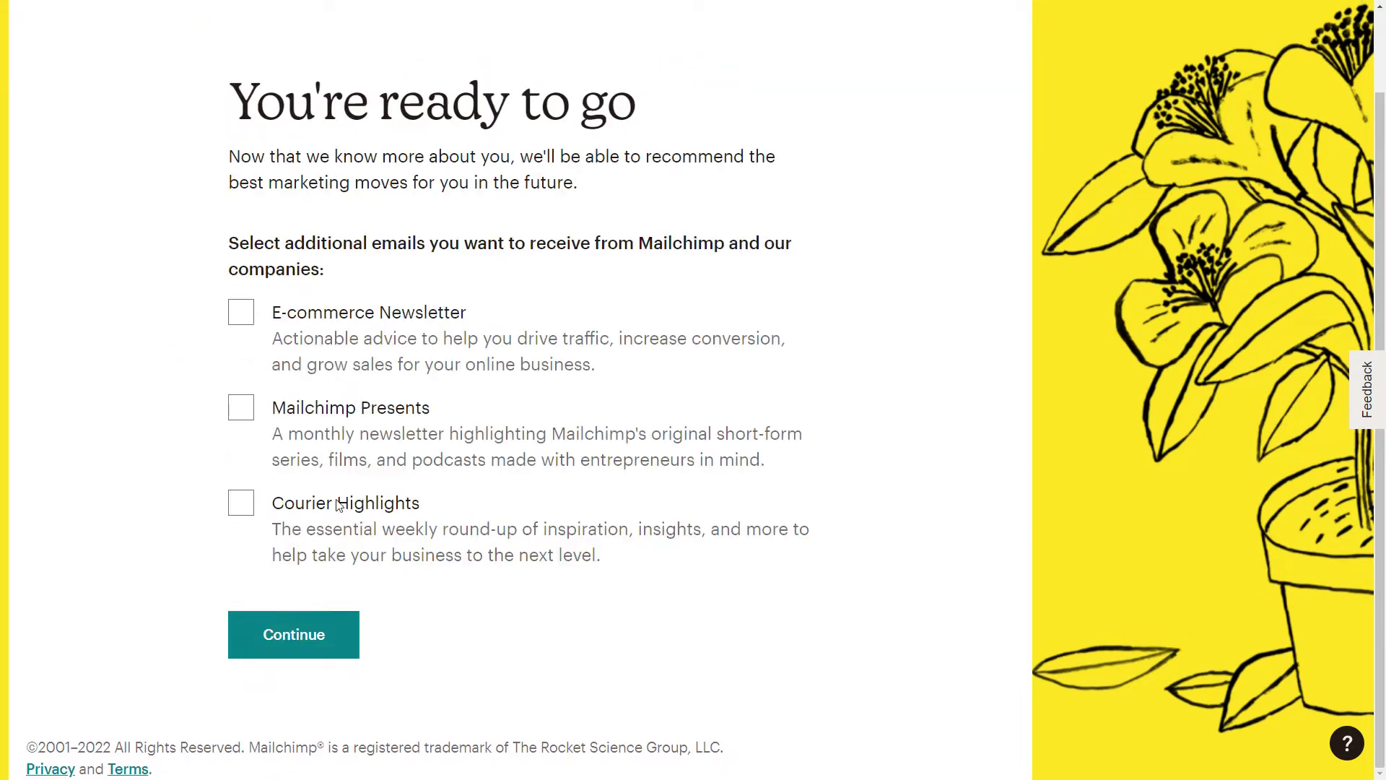
pyautogui.click(242, 312)
pyautogui.click(241, 312)
pyautogui.click(263, 618)
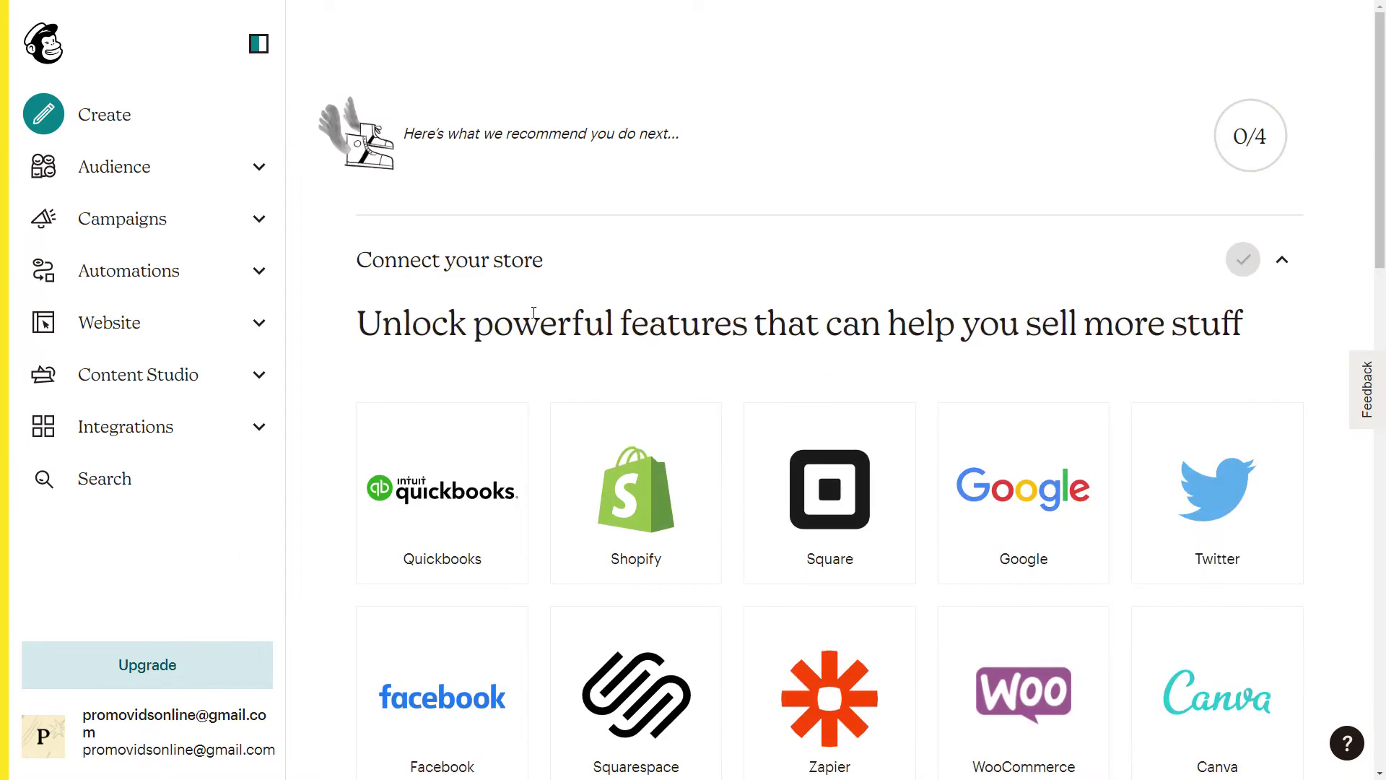
# Scroll through the dashboard's recommended next steps page
pyautogui.scroll(-8, 831, 433)
pyautogui.scroll(8, 1325, 199)
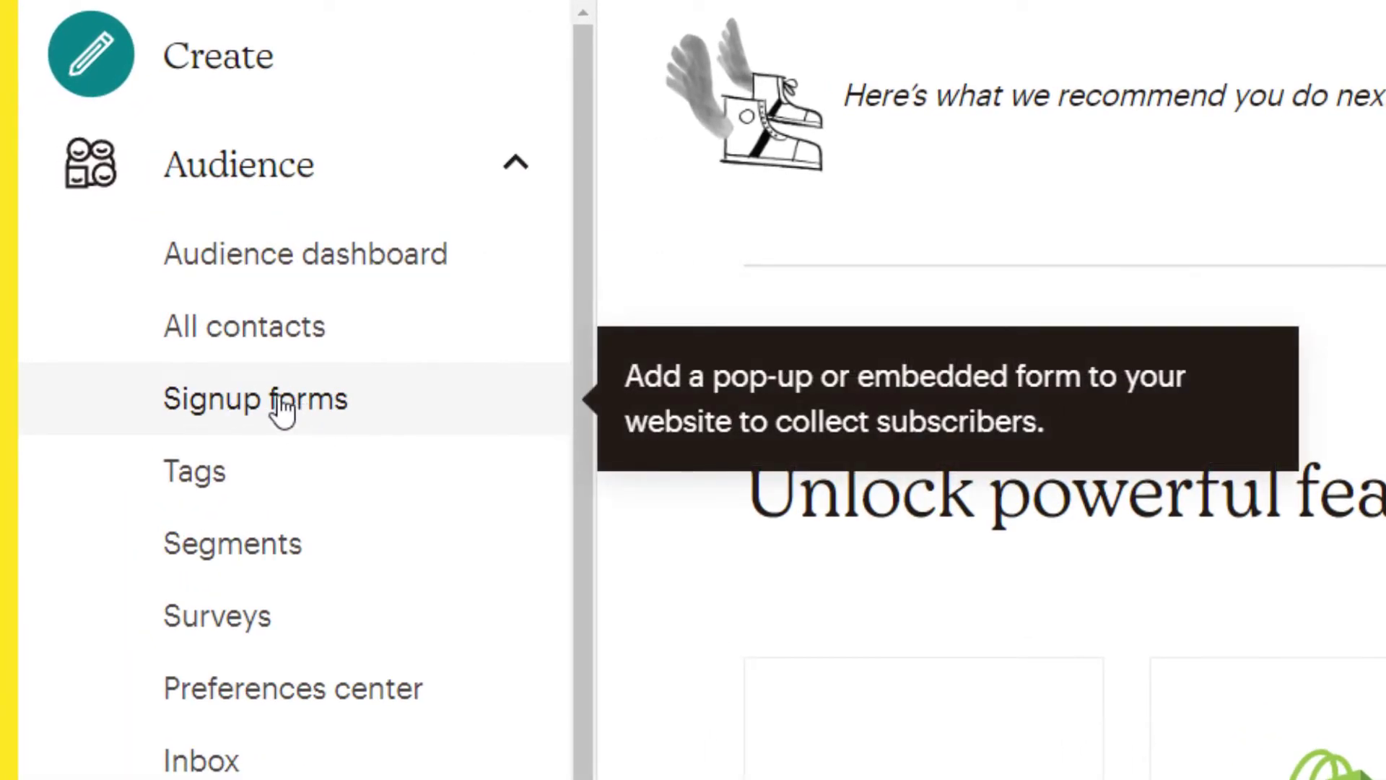
# Check the audience's single contact and its profile, then go to the Signup forms page
pyautogui.click(239, 336)
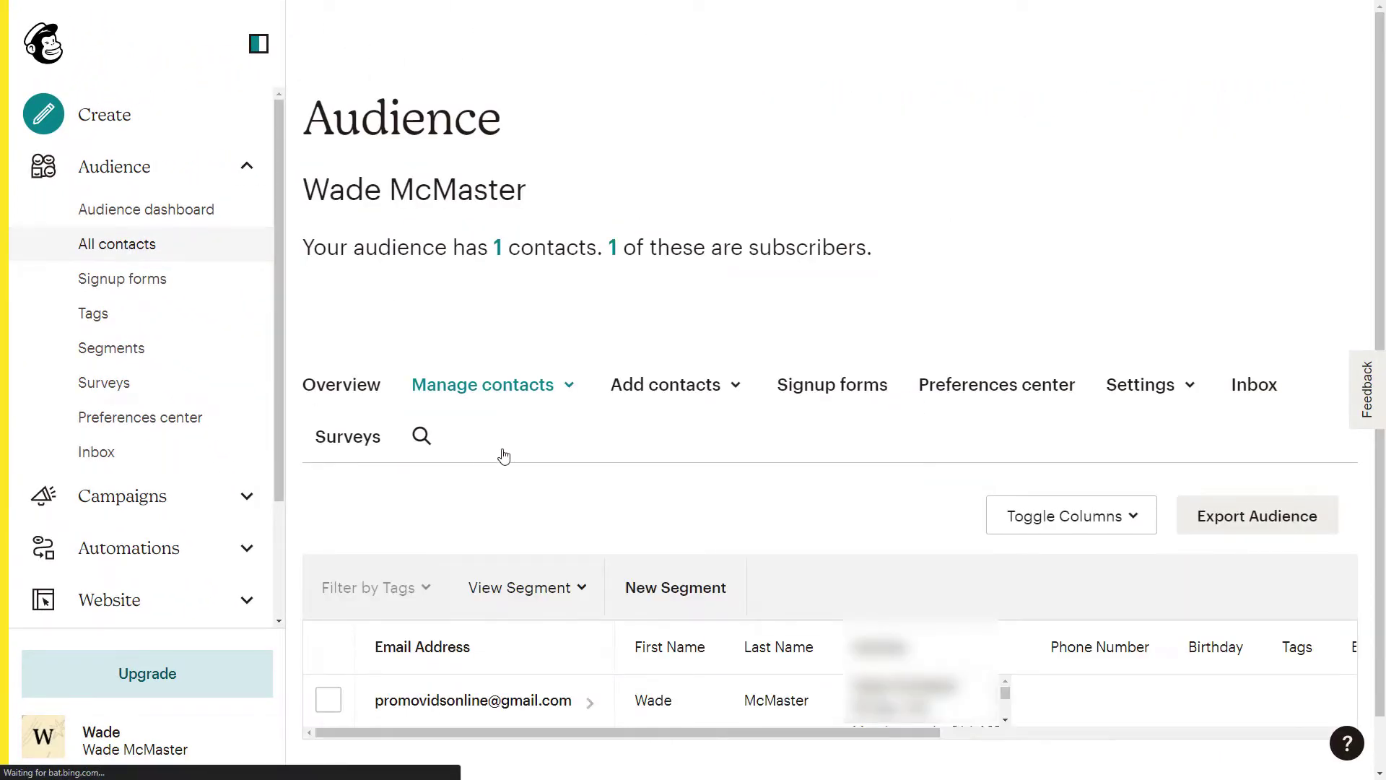
pyautogui.scroll(-1, 462, 520)
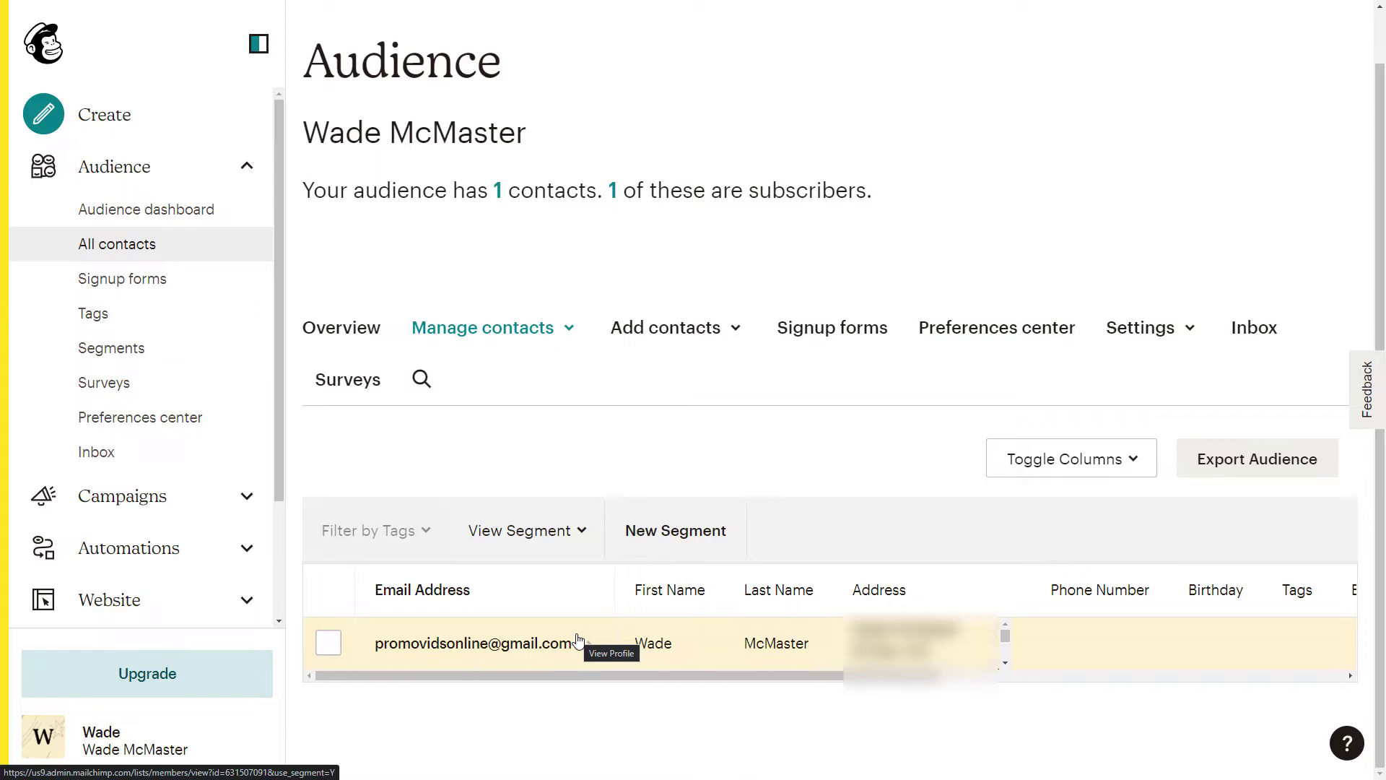
pyautogui.click(578, 639)
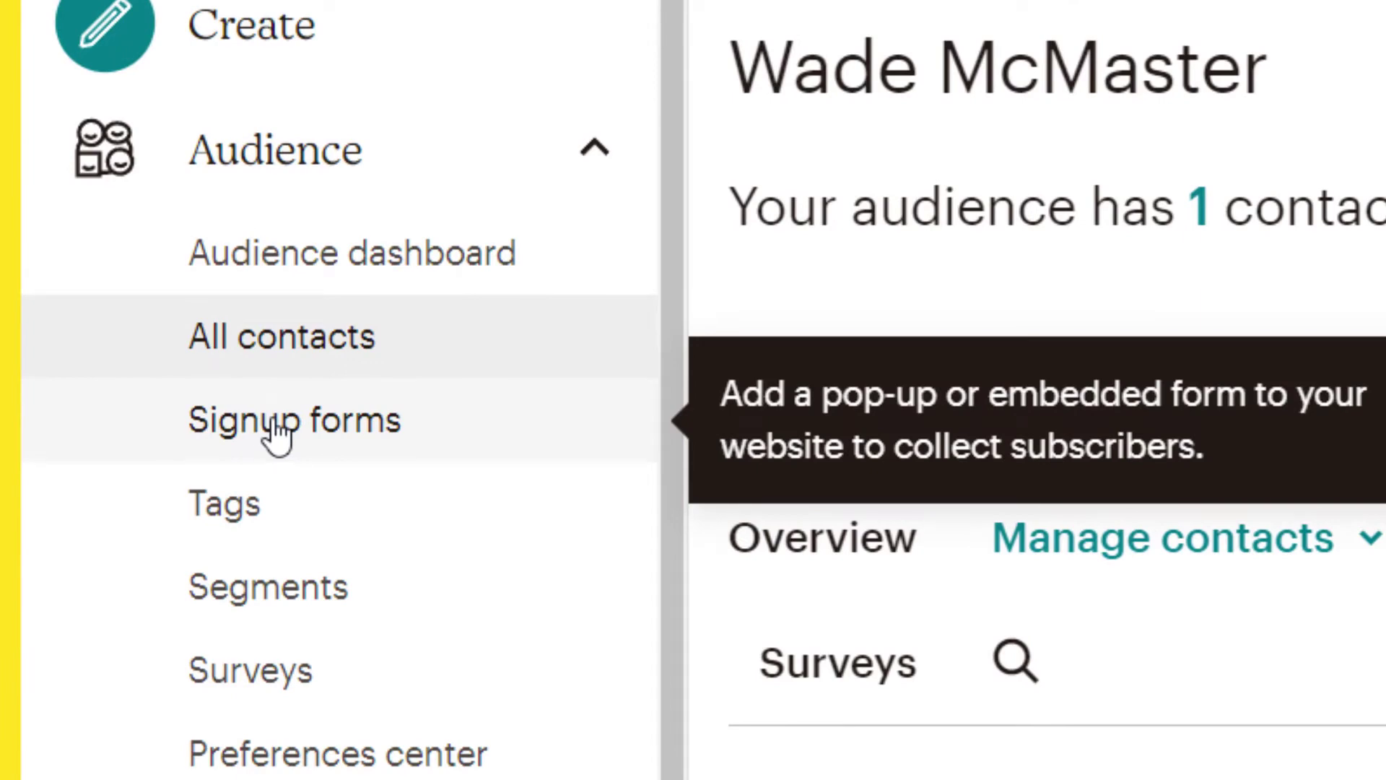
pyautogui.click(278, 433)
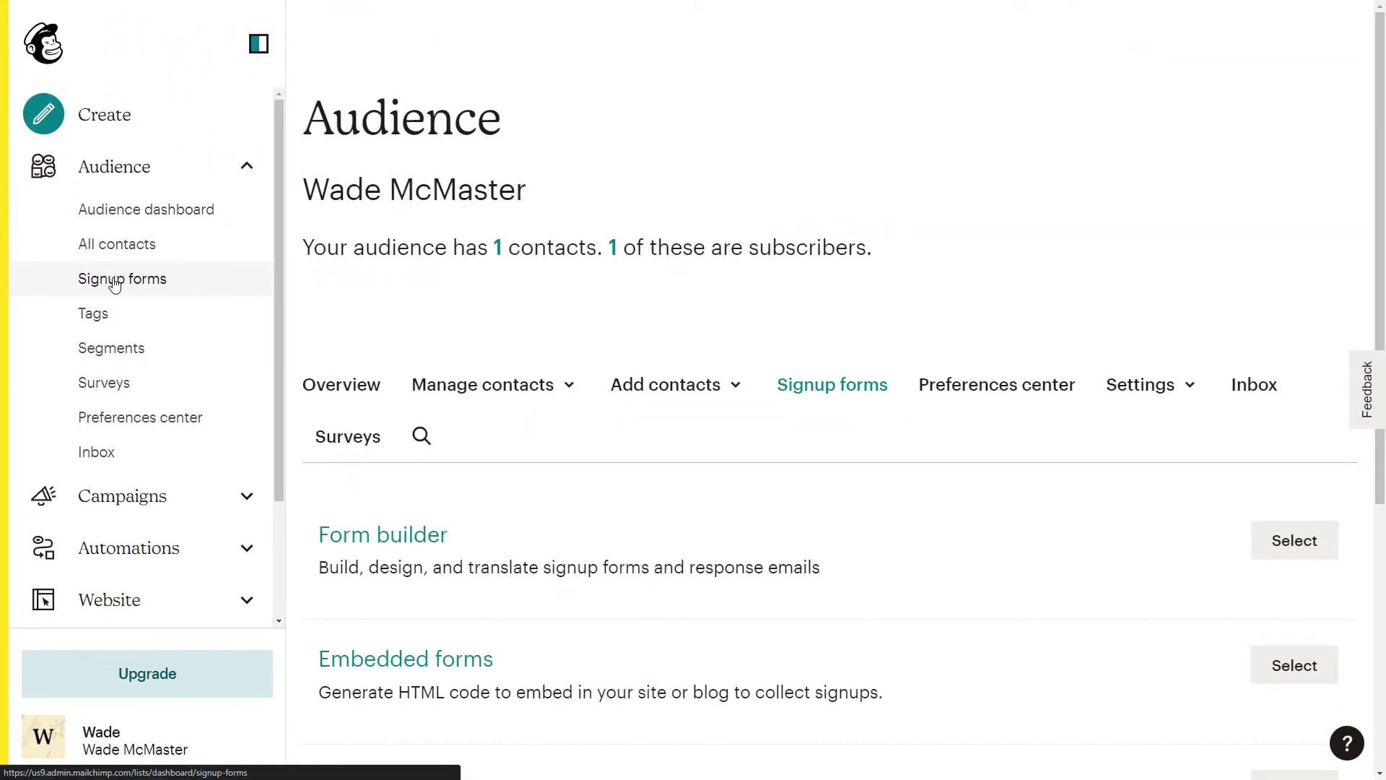
# Select Form builder and scroll down to the signup form preview showing its Email Address and name fields
pyautogui.scroll(-2, 455, 321)
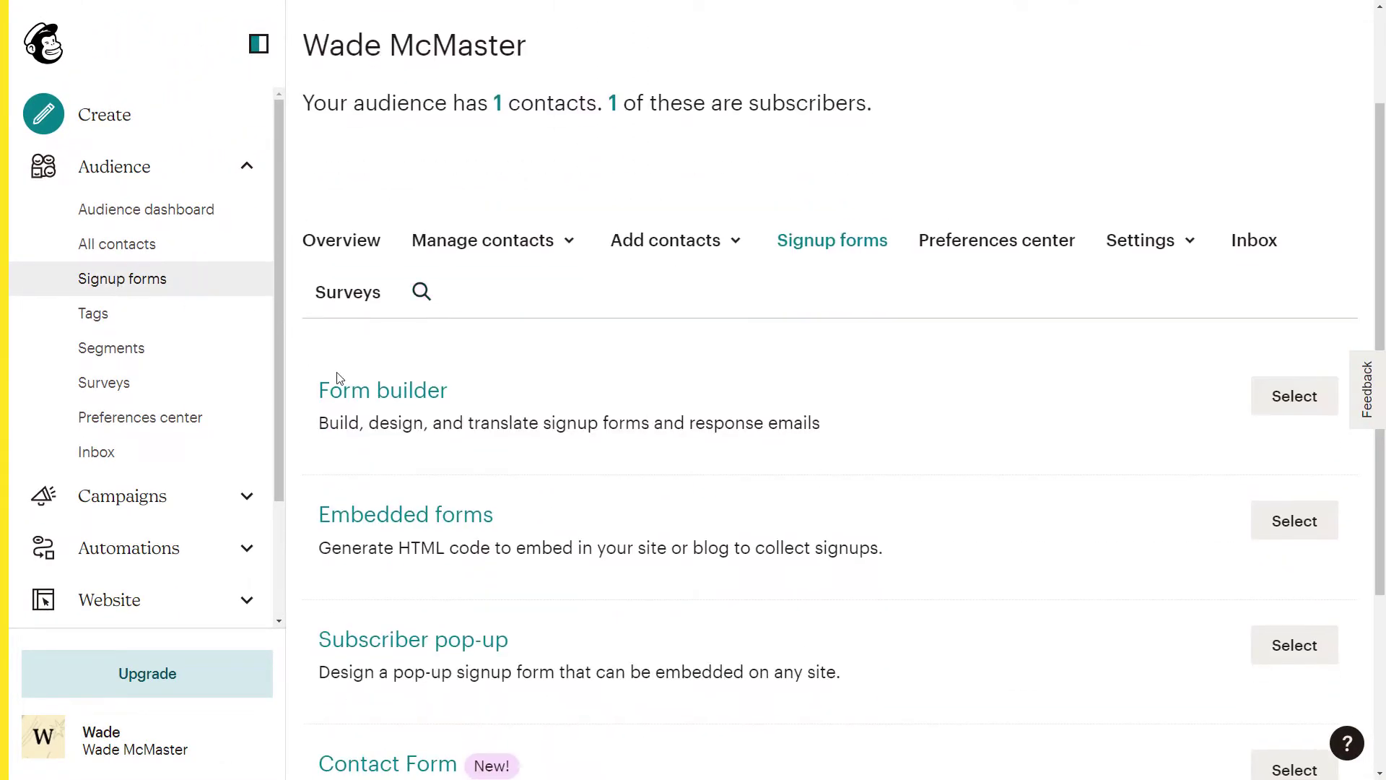
pyautogui.click(1294, 410)
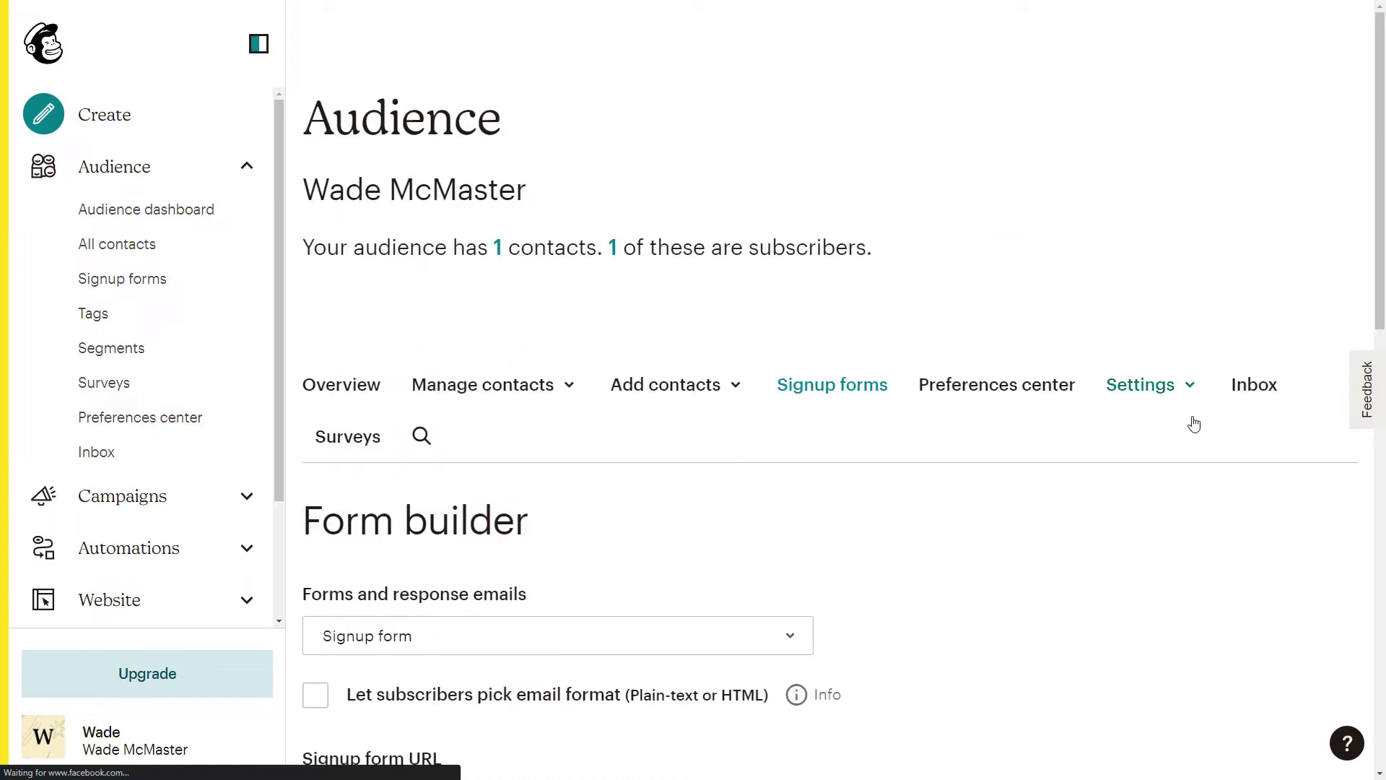
pyautogui.scroll(-2, 763, 444)
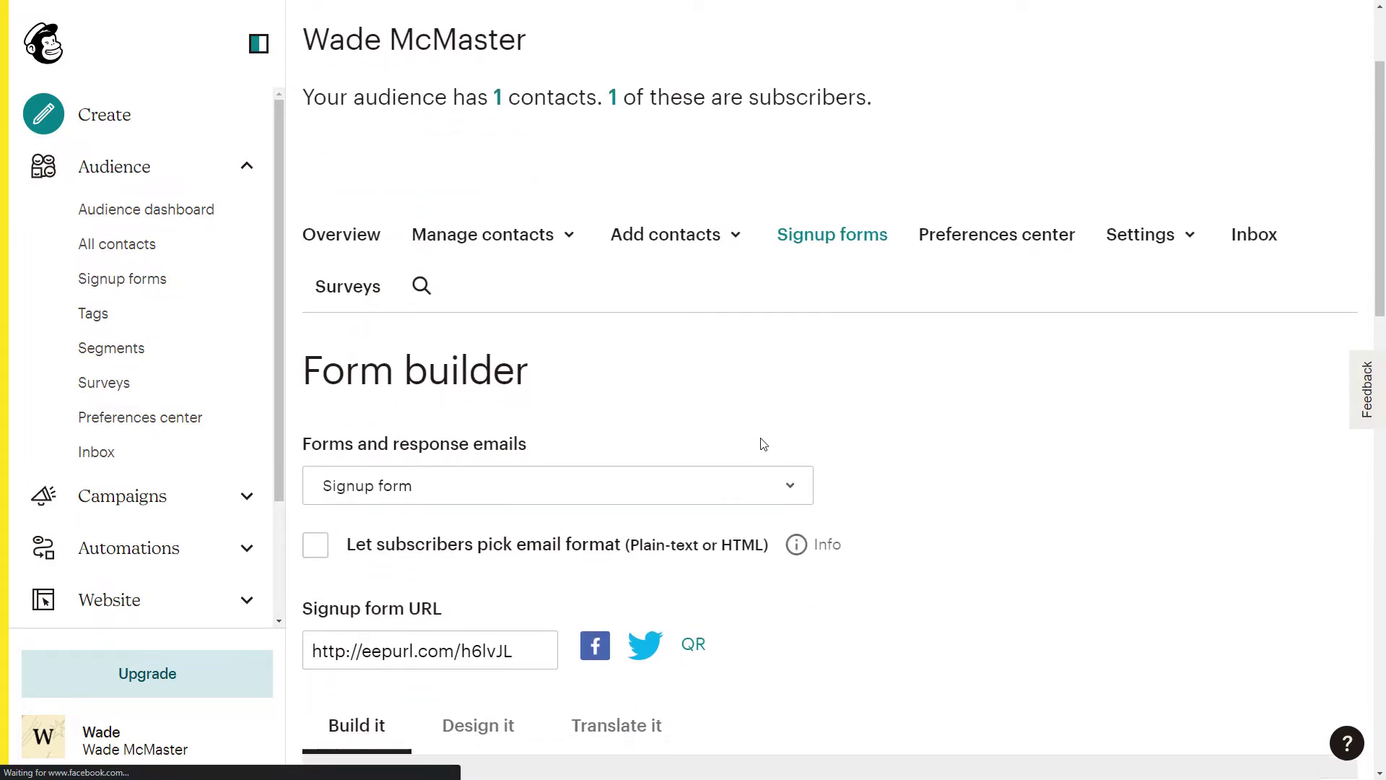
pyautogui.scroll(-5, 715, 387)
pyautogui.scroll(-4, 705, 344)
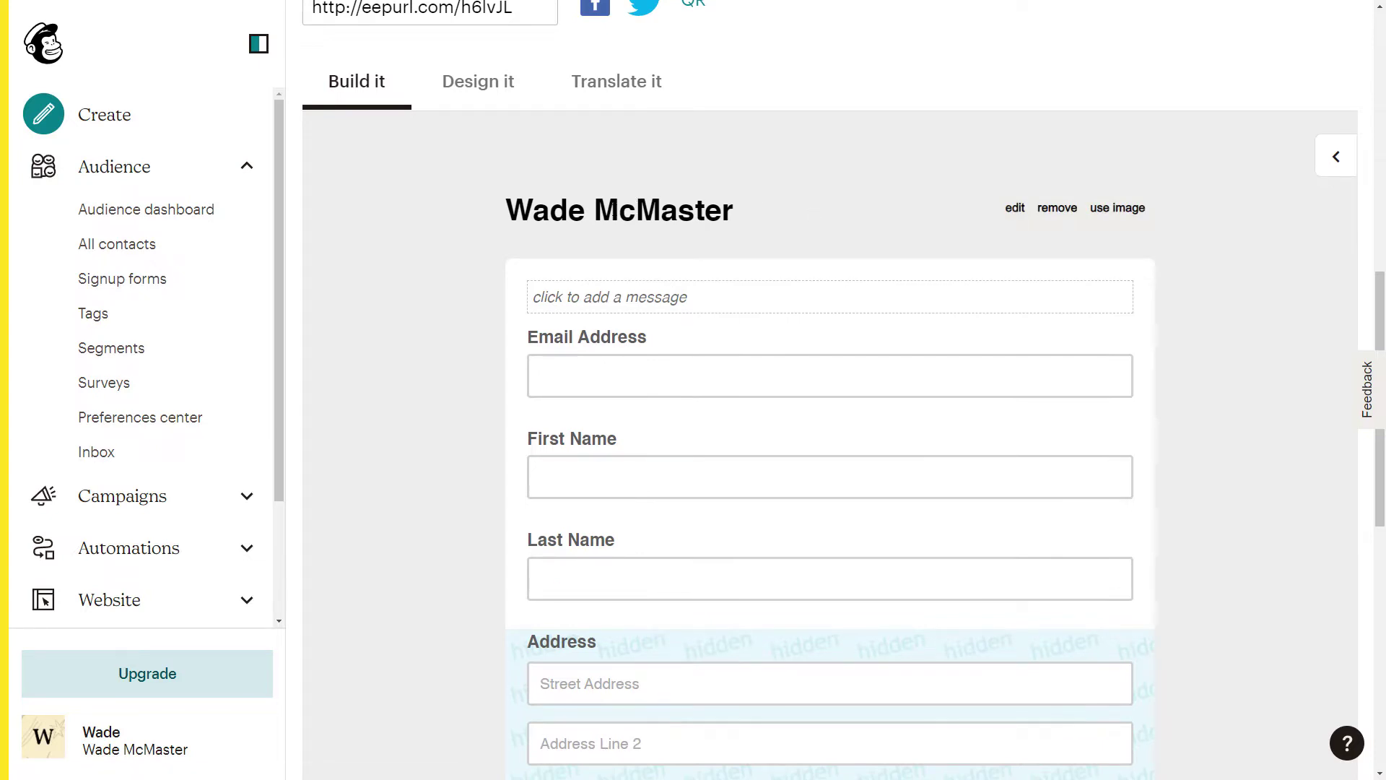
# Replace the form header text with the uploaded creatorimpact.png logo and insert it
pyautogui.click(1116, 210)
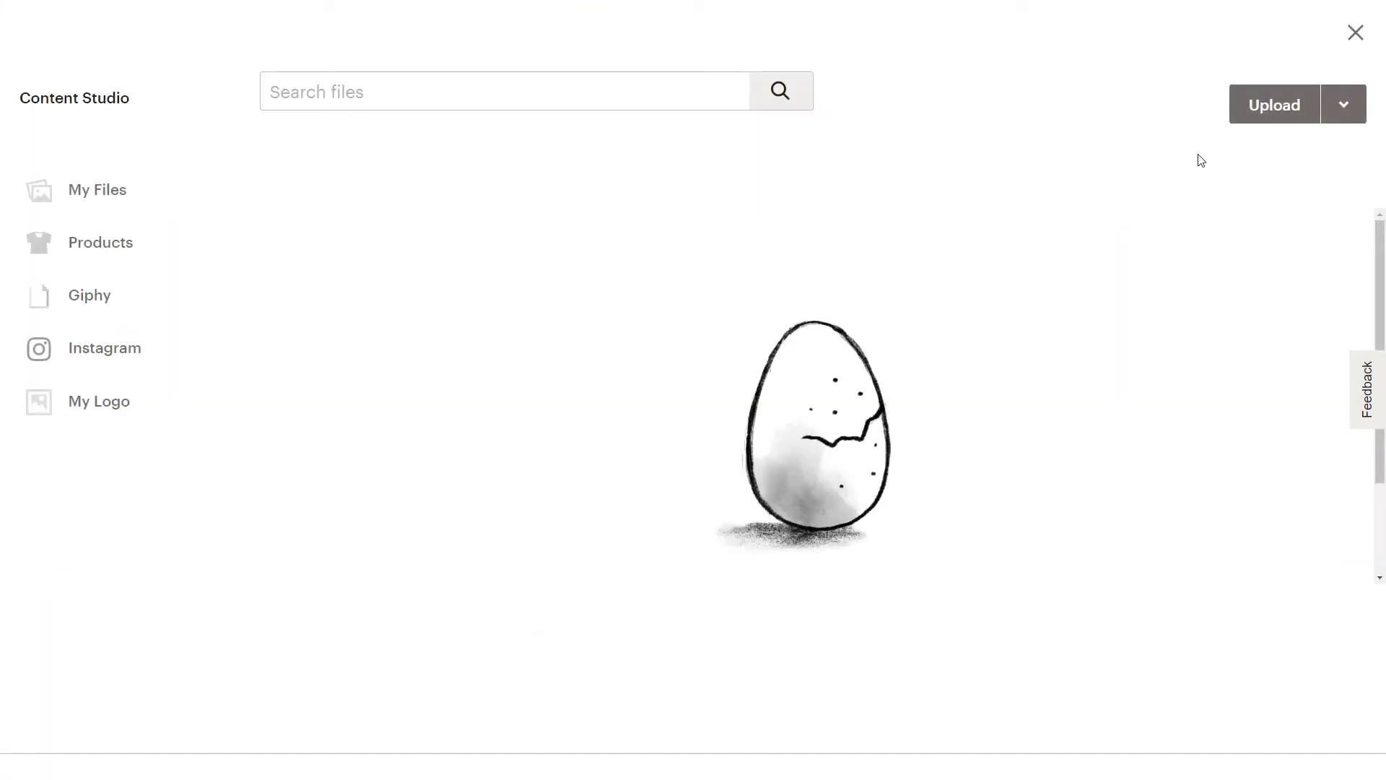
pyautogui.click(1272, 107)
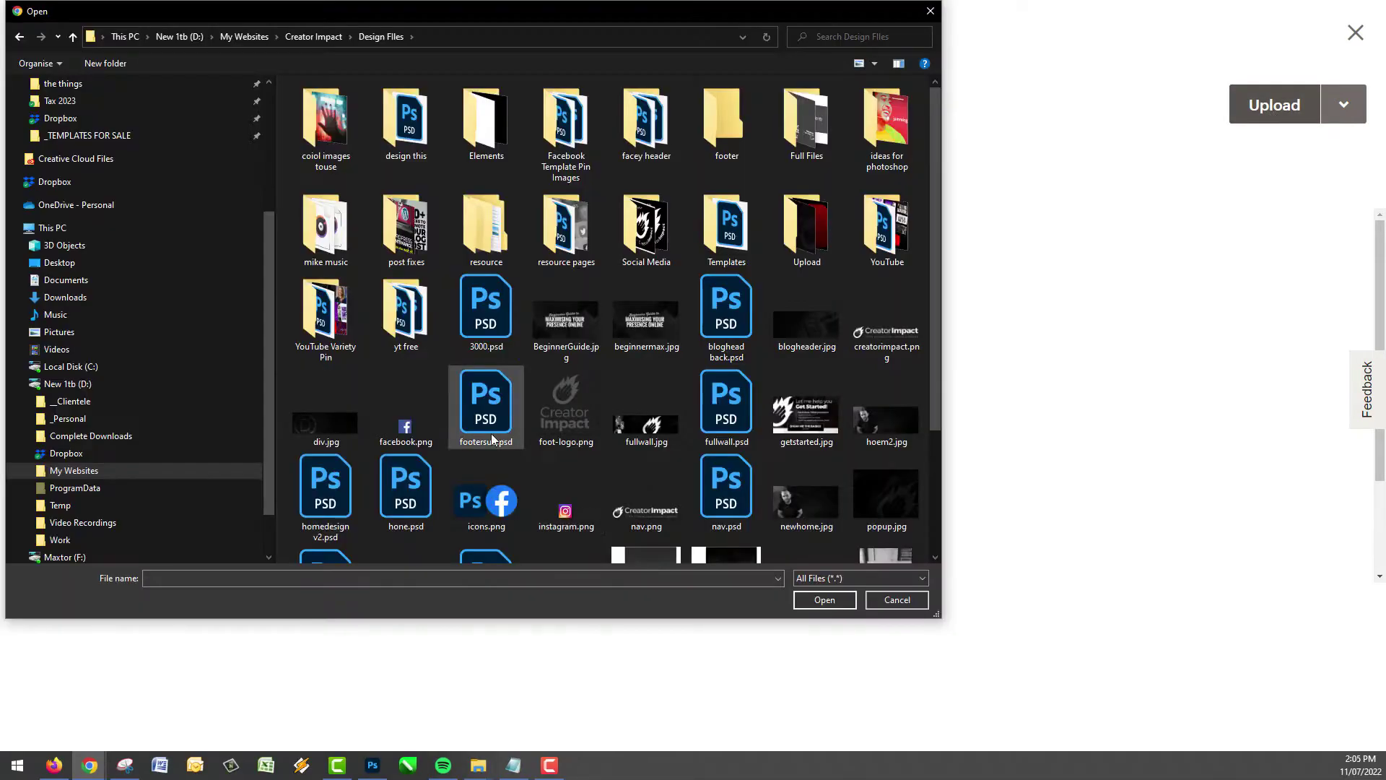
pyautogui.click(886, 332)
pyautogui.click(846, 600)
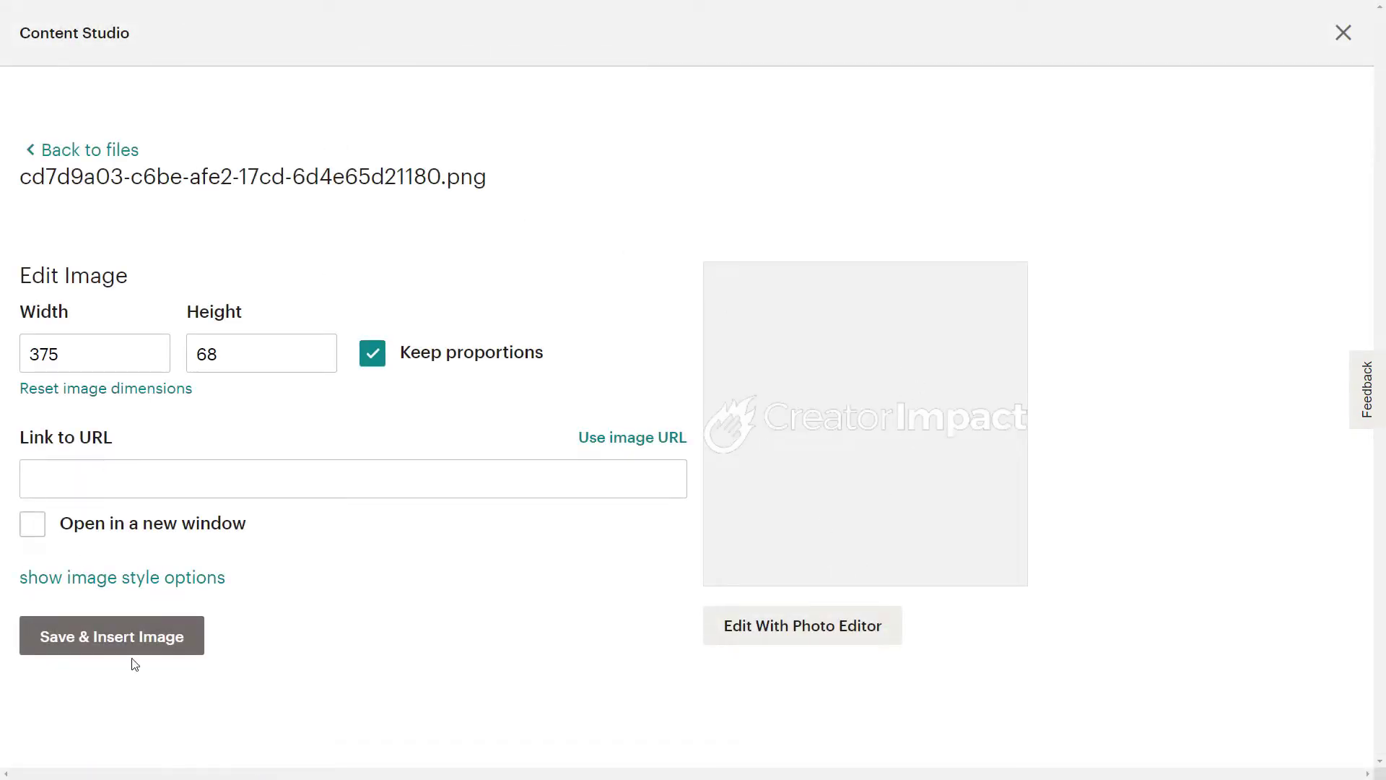
pyautogui.click(124, 638)
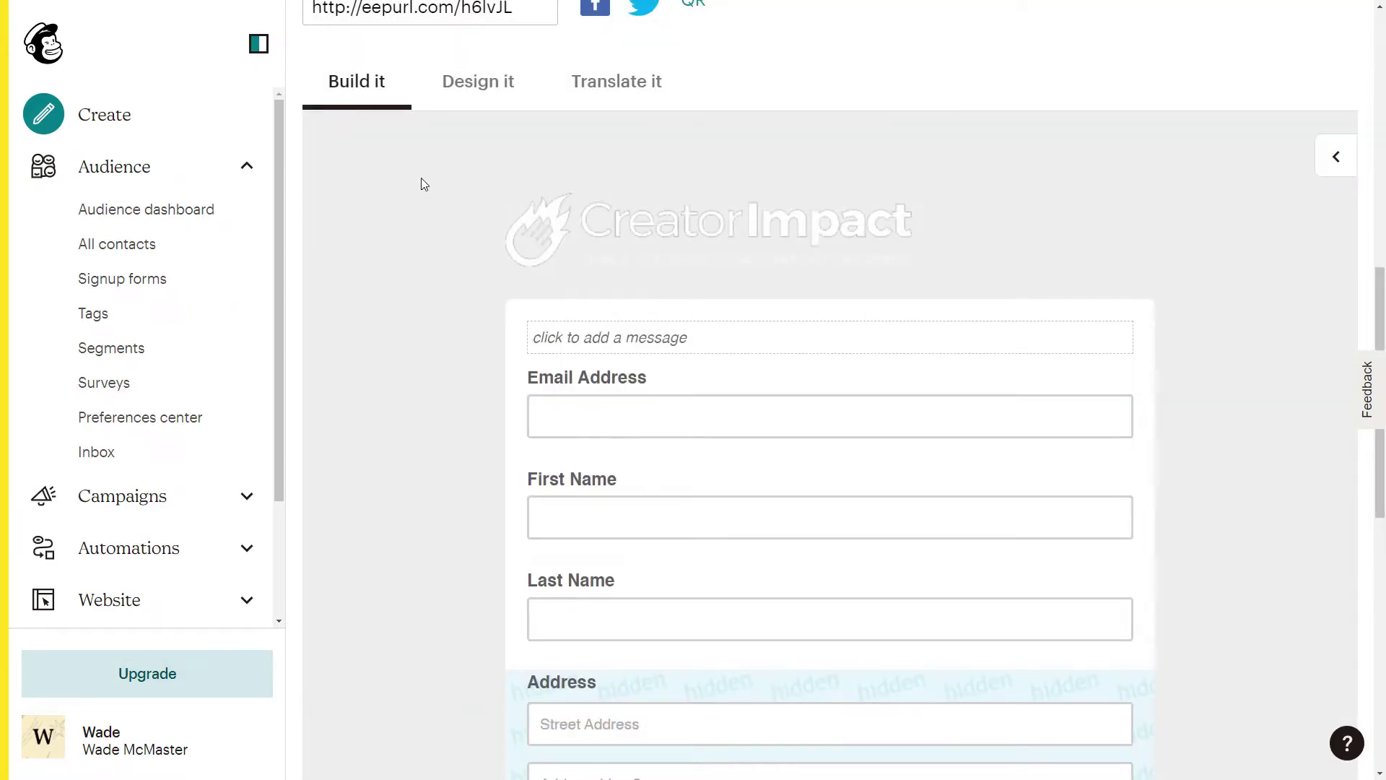
# In Design it, set the Page background colour to #000000 with the view zoomed to 125%
pyautogui.scroll(2, 466, 172)
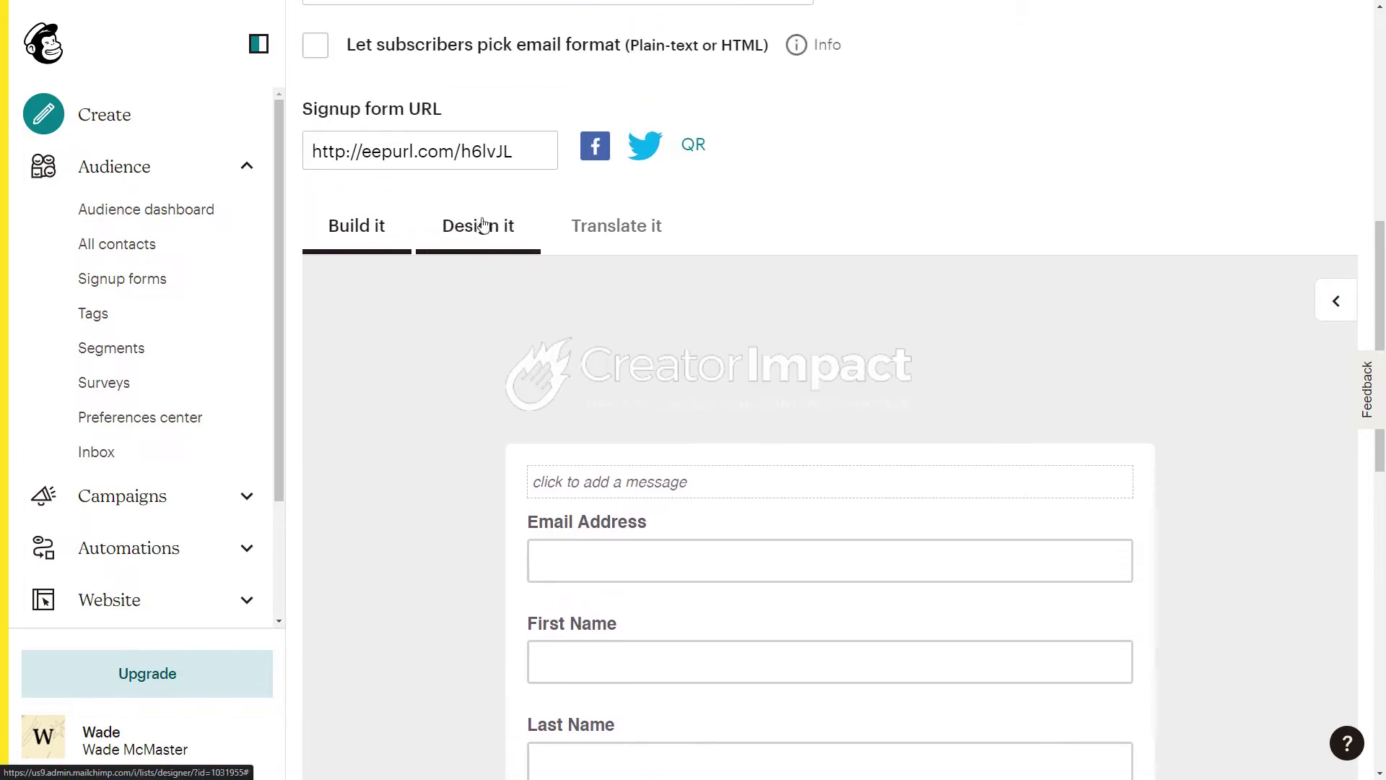
pyautogui.click(489, 230)
pyautogui.scroll(-1, 920, 403)
pyautogui.hotkey('ctrl', '-')
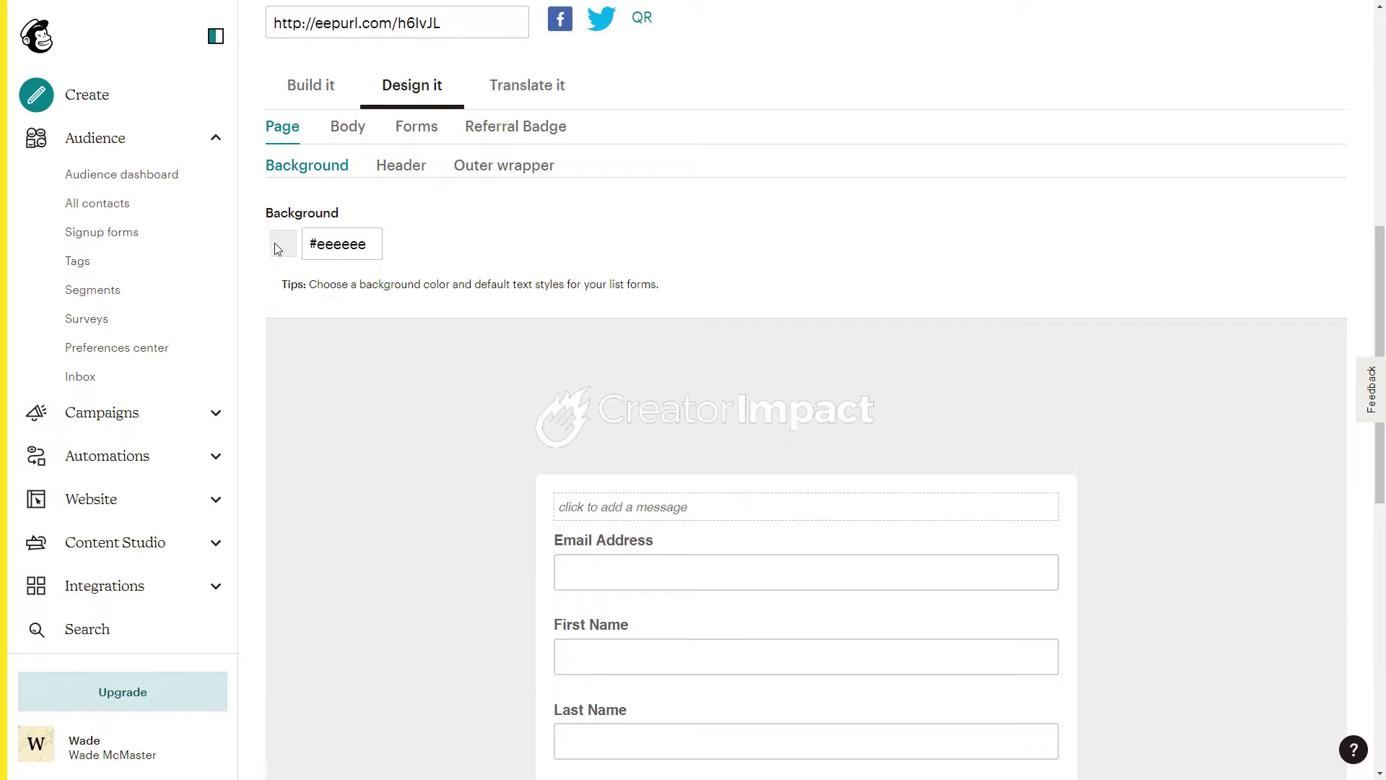
pyautogui.click(346, 244)
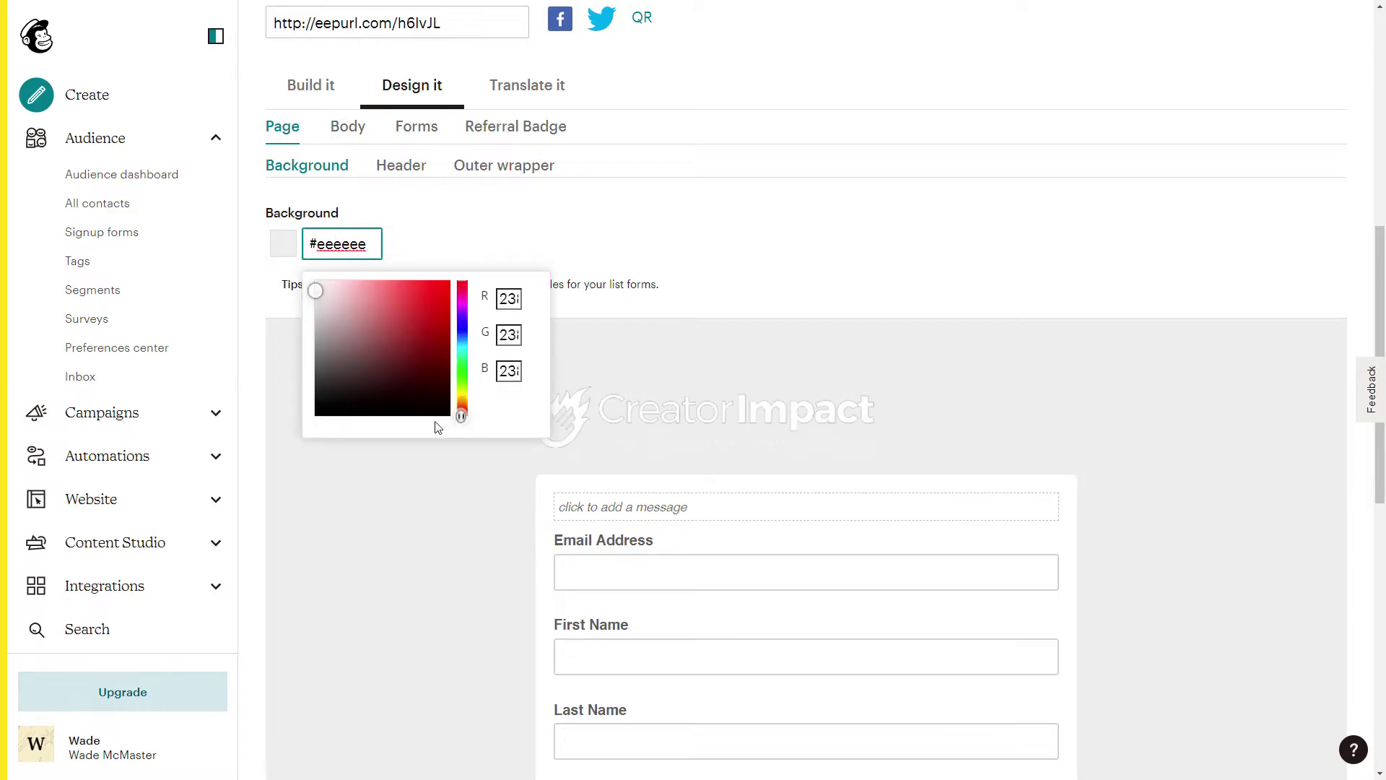
pyautogui.click(431, 399)
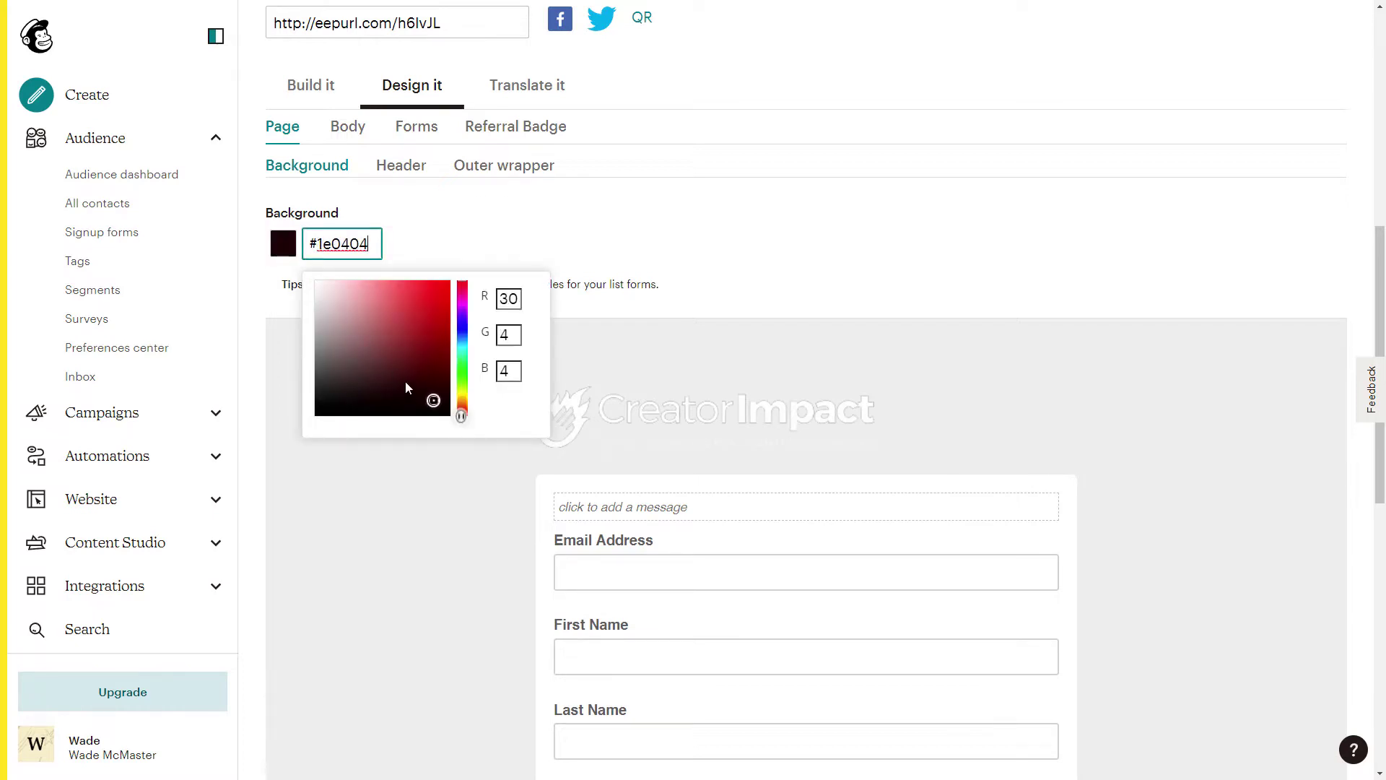
pyautogui.moveTo(437, 402); pyautogui.dragTo(478, 419)
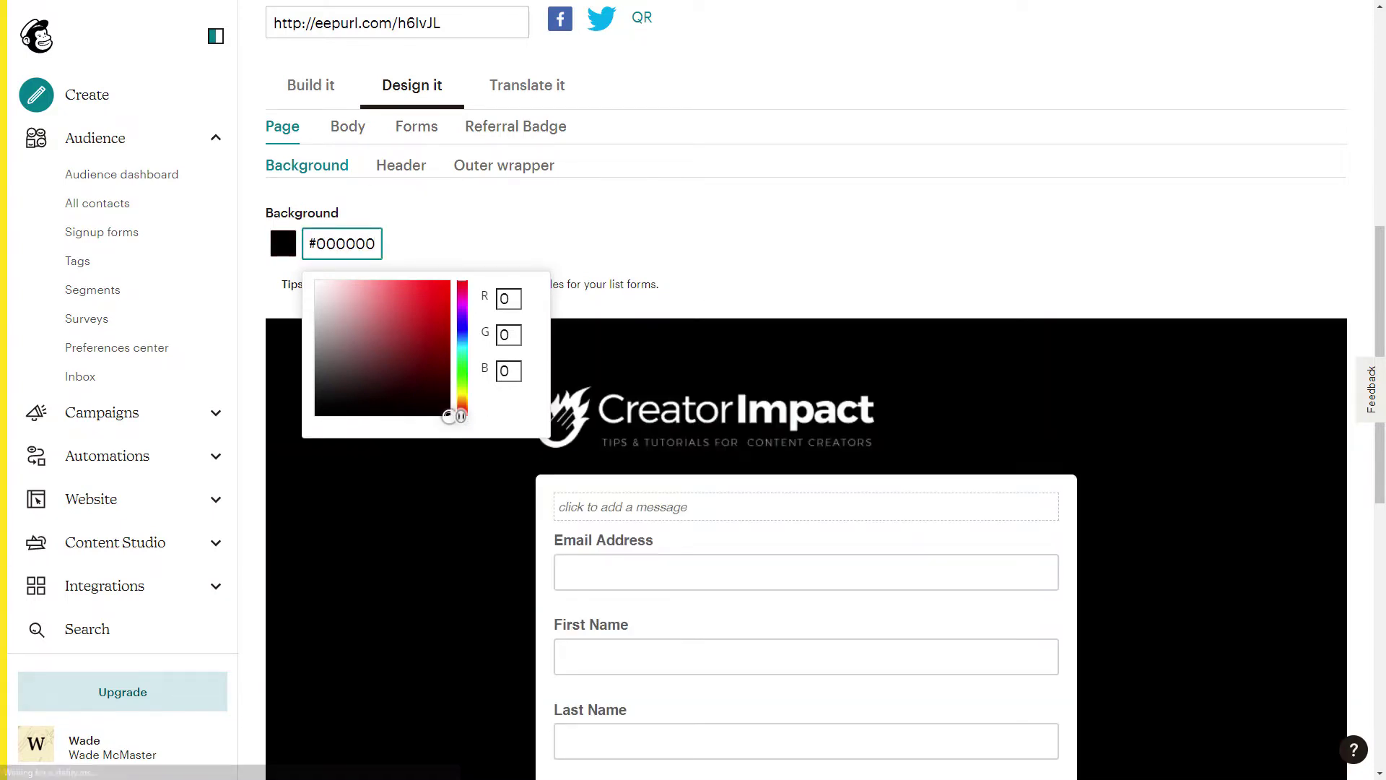
pyautogui.click(600, 431)
pyautogui.scroll(-2, 600, 431)
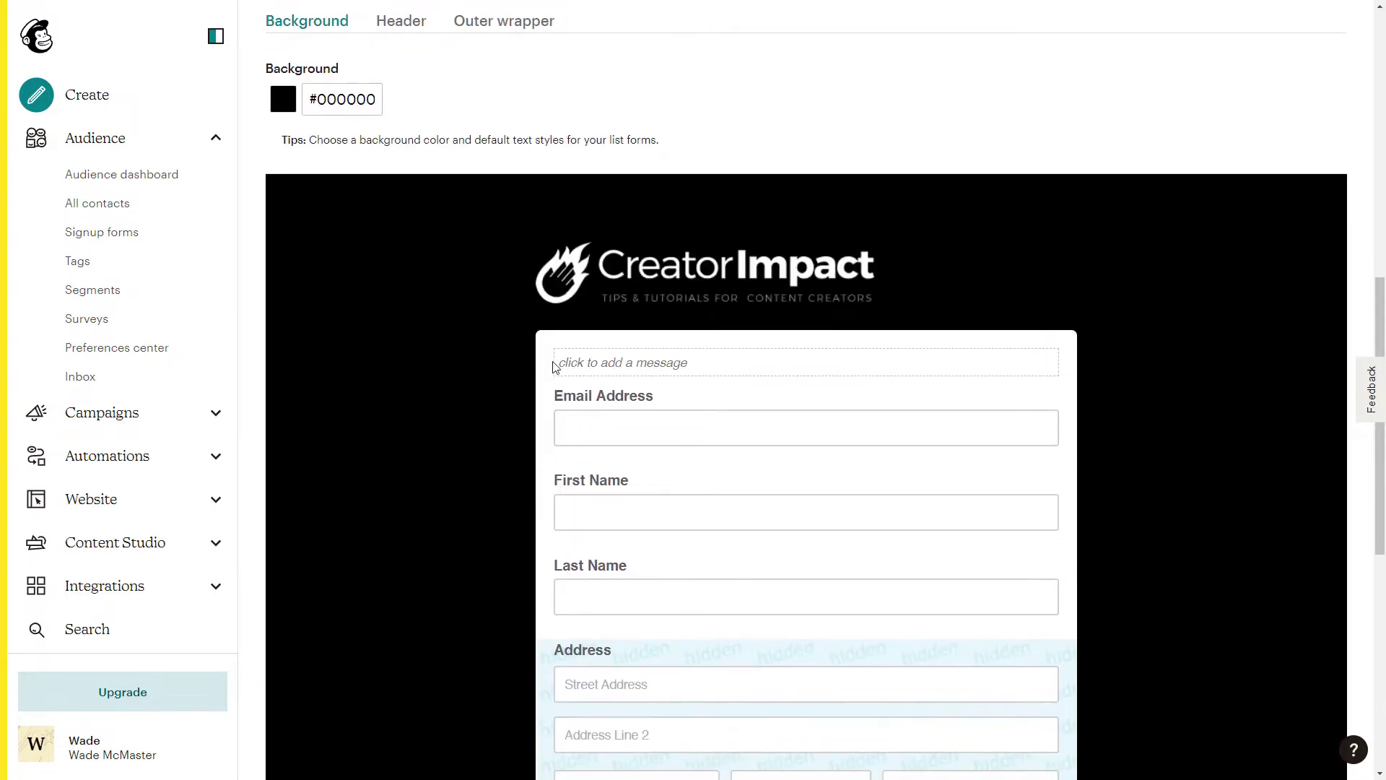
pyautogui.scroll(2, 523, 247)
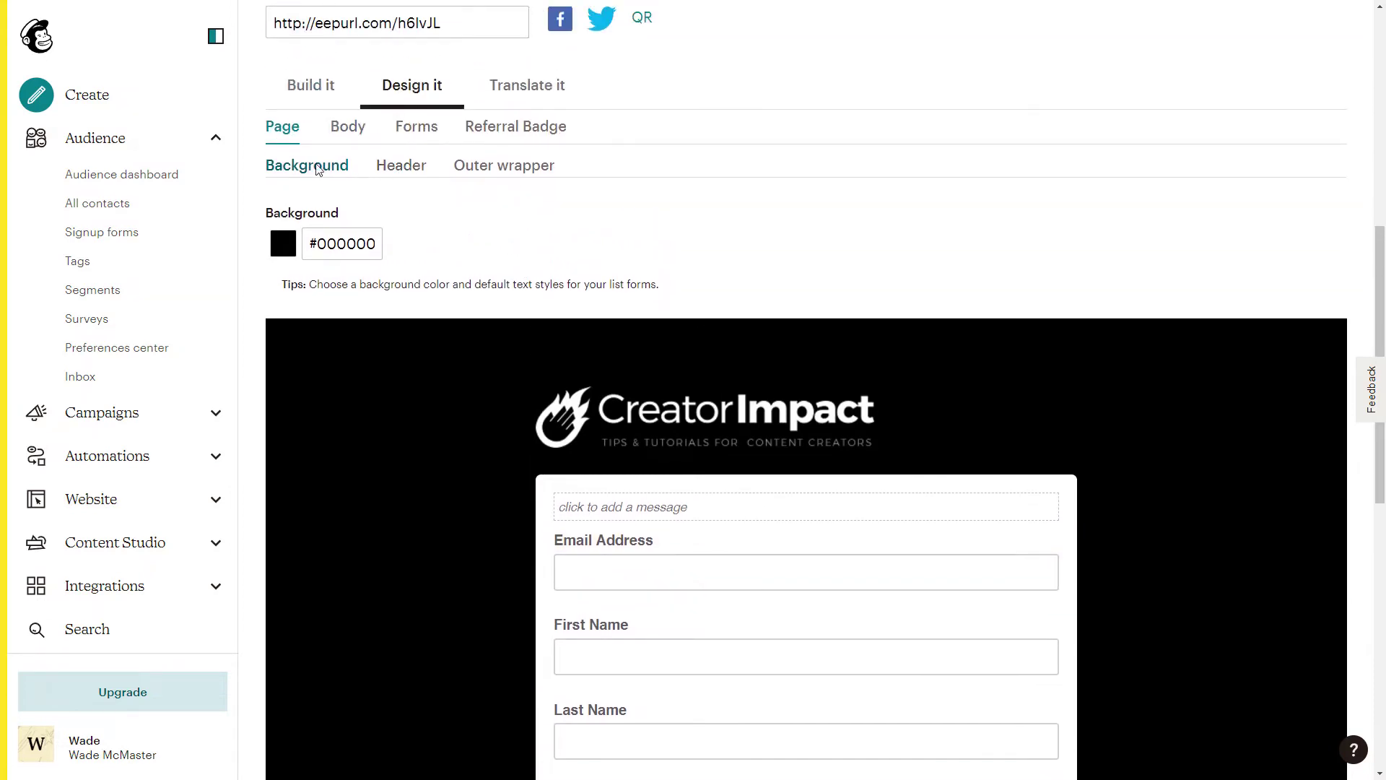
# Review the Header, Outer wrapper, Body and Page design settings, then select the Email Address field
pyautogui.click(403, 167)
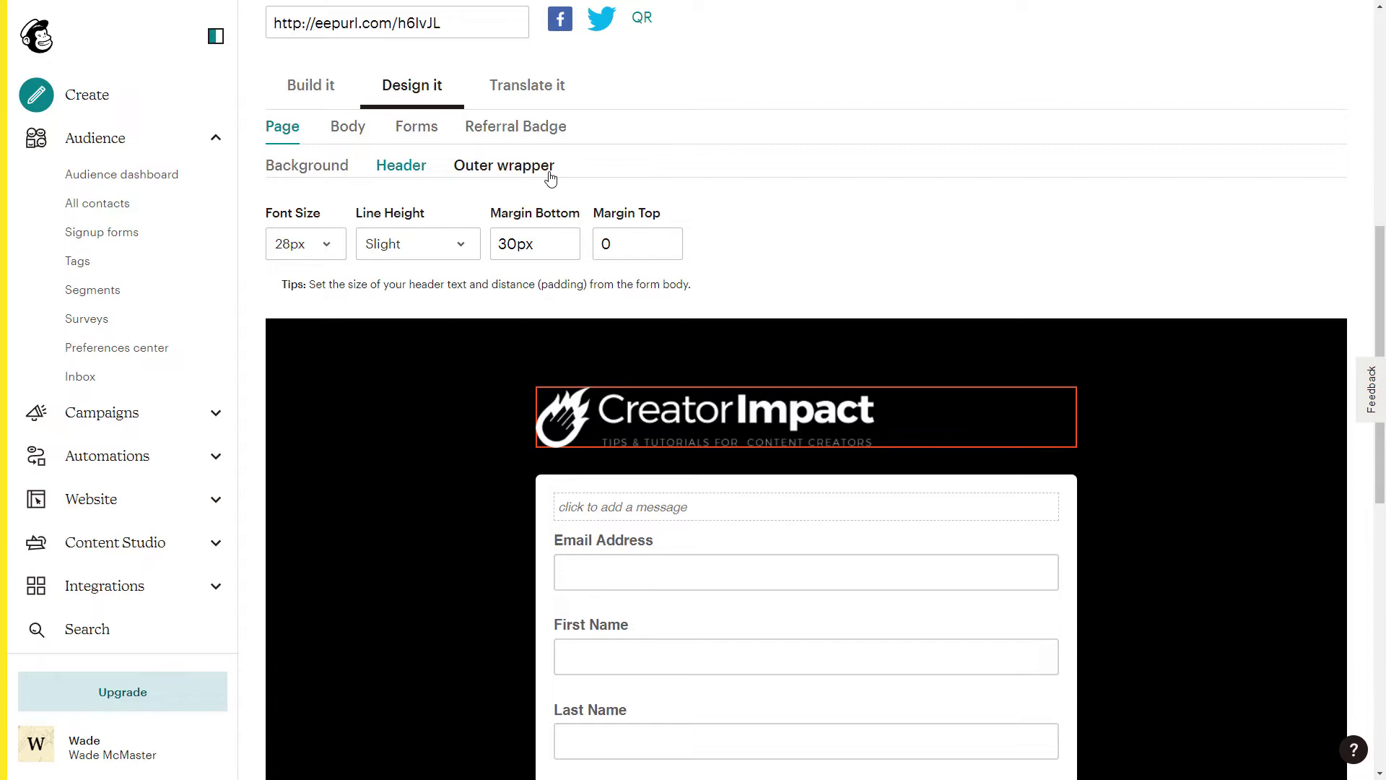
pyautogui.click(508, 170)
pyautogui.click(342, 136)
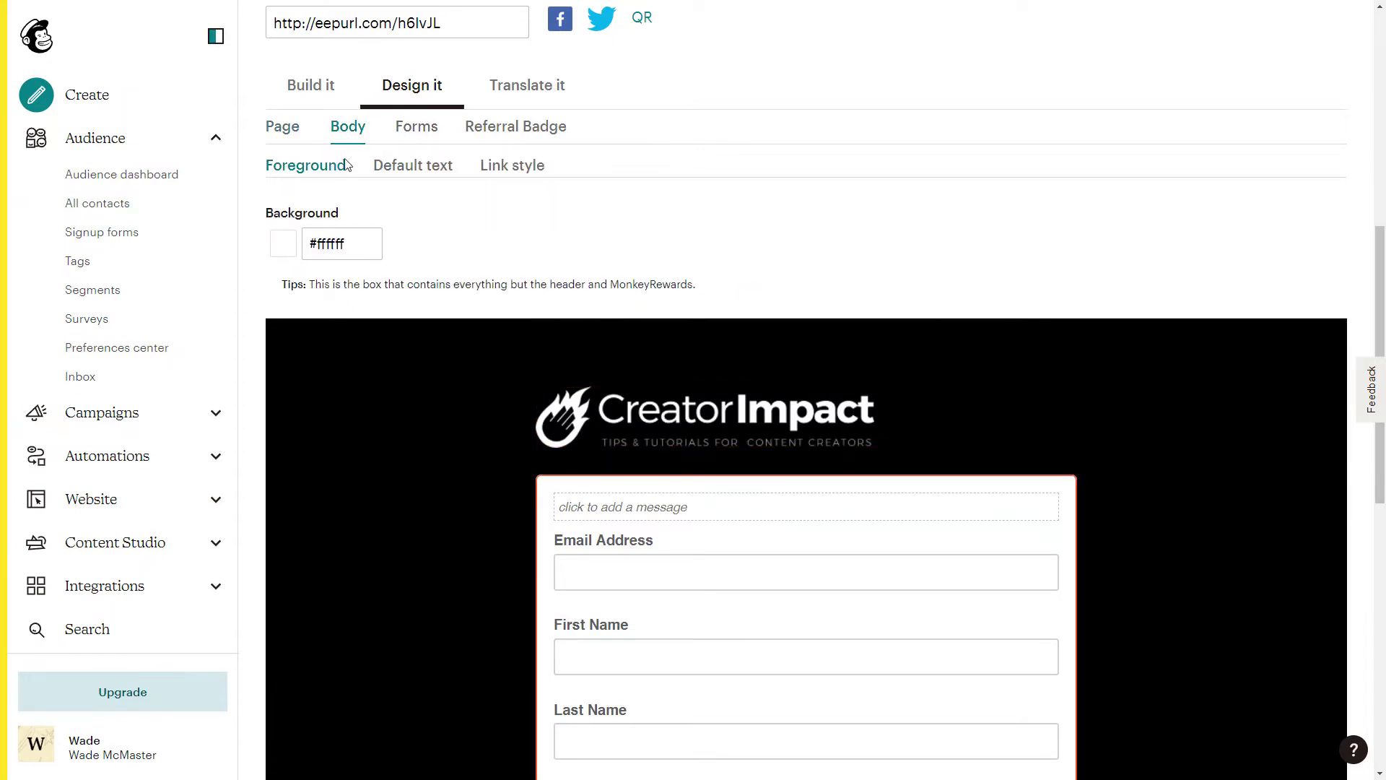
pyautogui.click(265, 130)
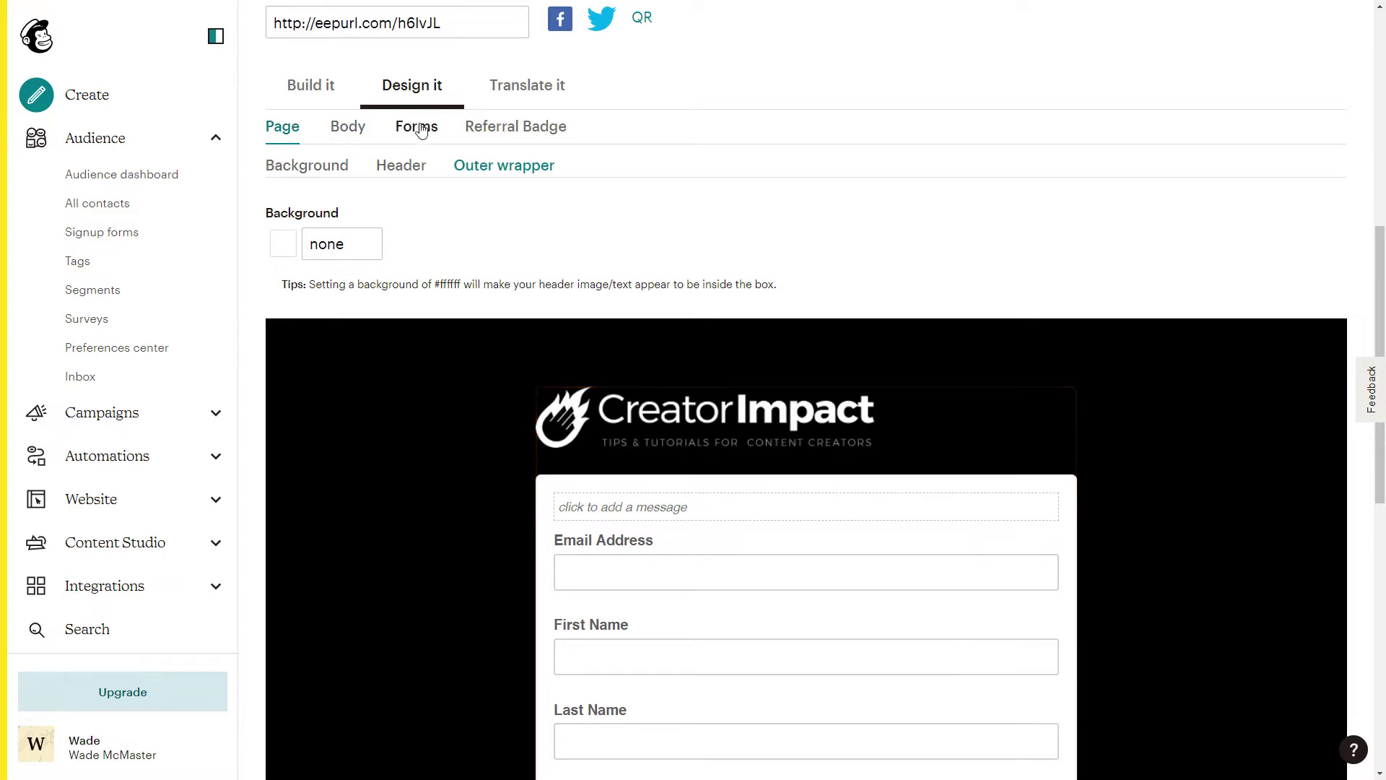
pyautogui.scroll(-2, 655, 345)
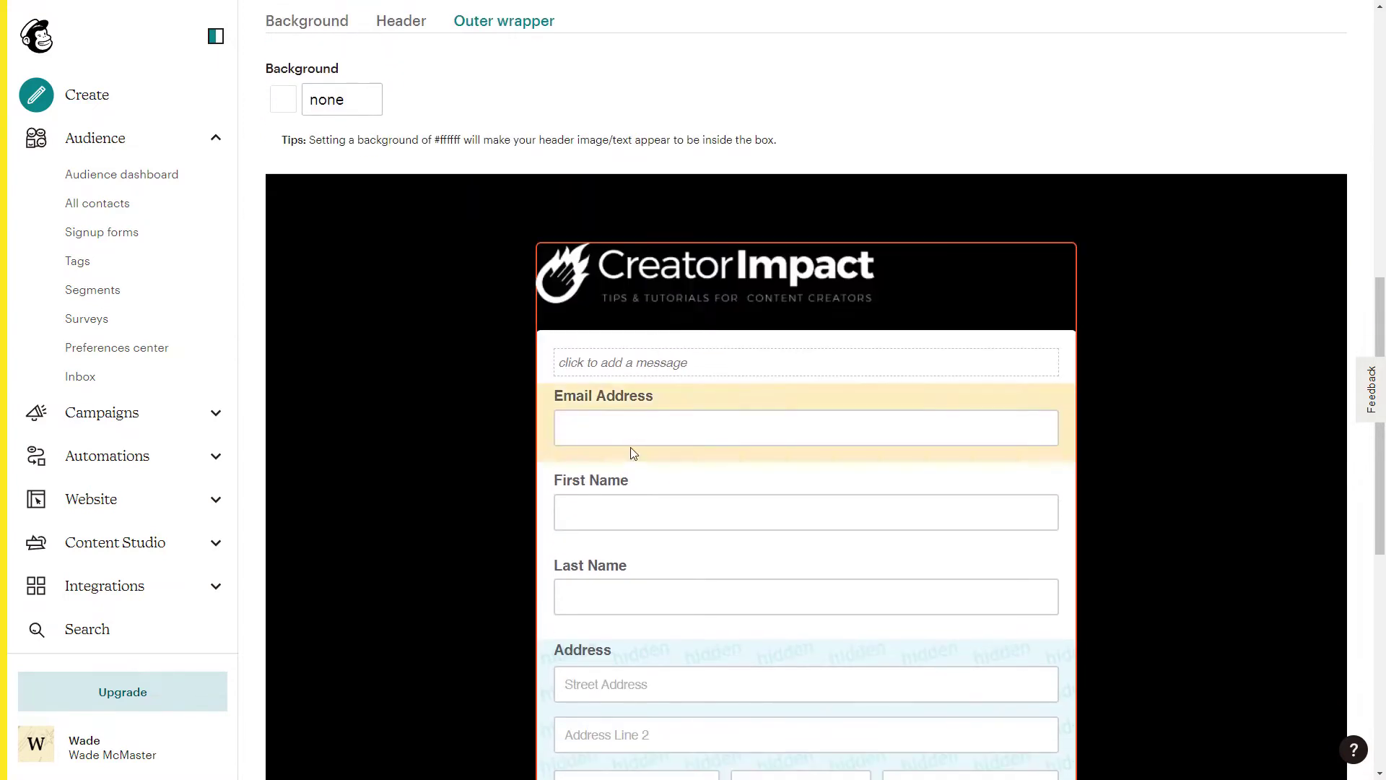
pyautogui.click(636, 452)
pyautogui.scroll(3, 1191, 303)
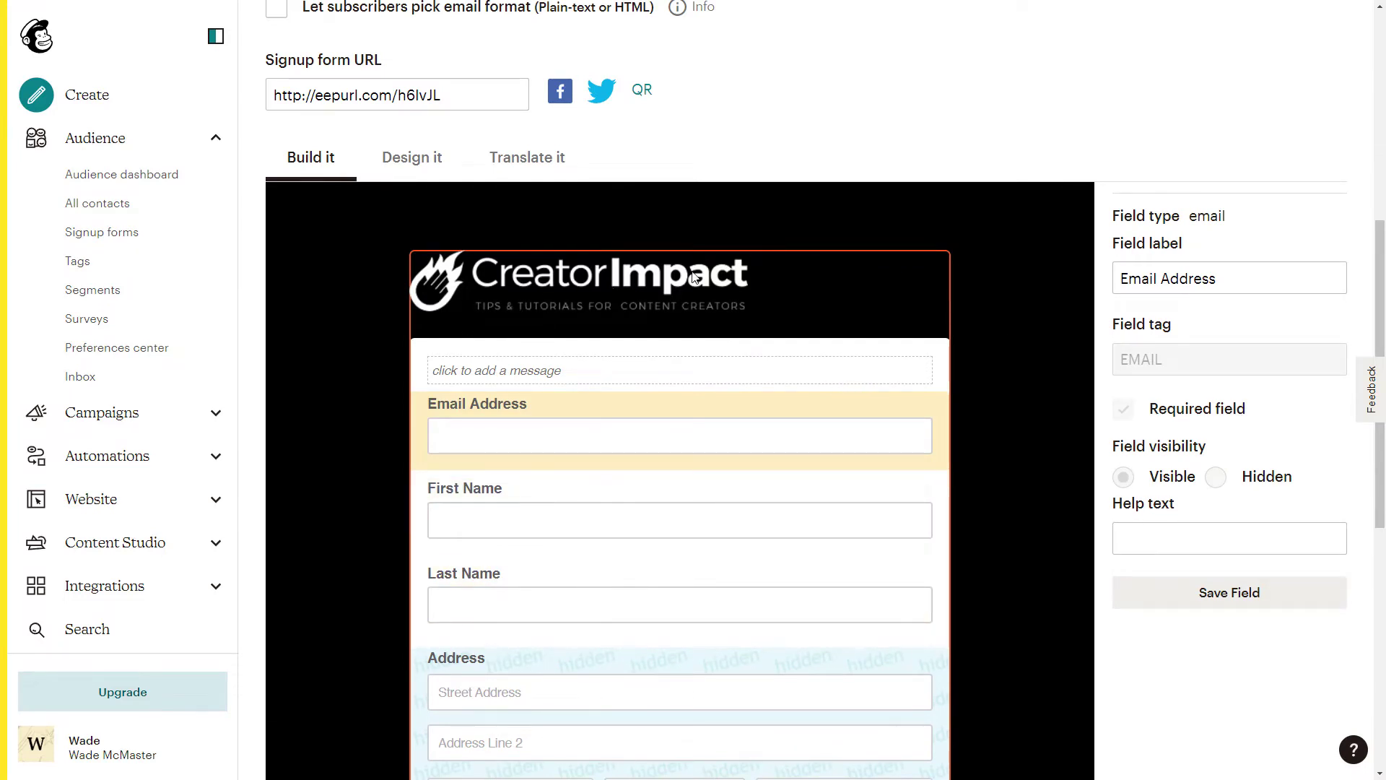
# Select the First Name field, then the Last Name field to show its LNAME settings
pyautogui.click(715, 527)
pyautogui.click(706, 597)
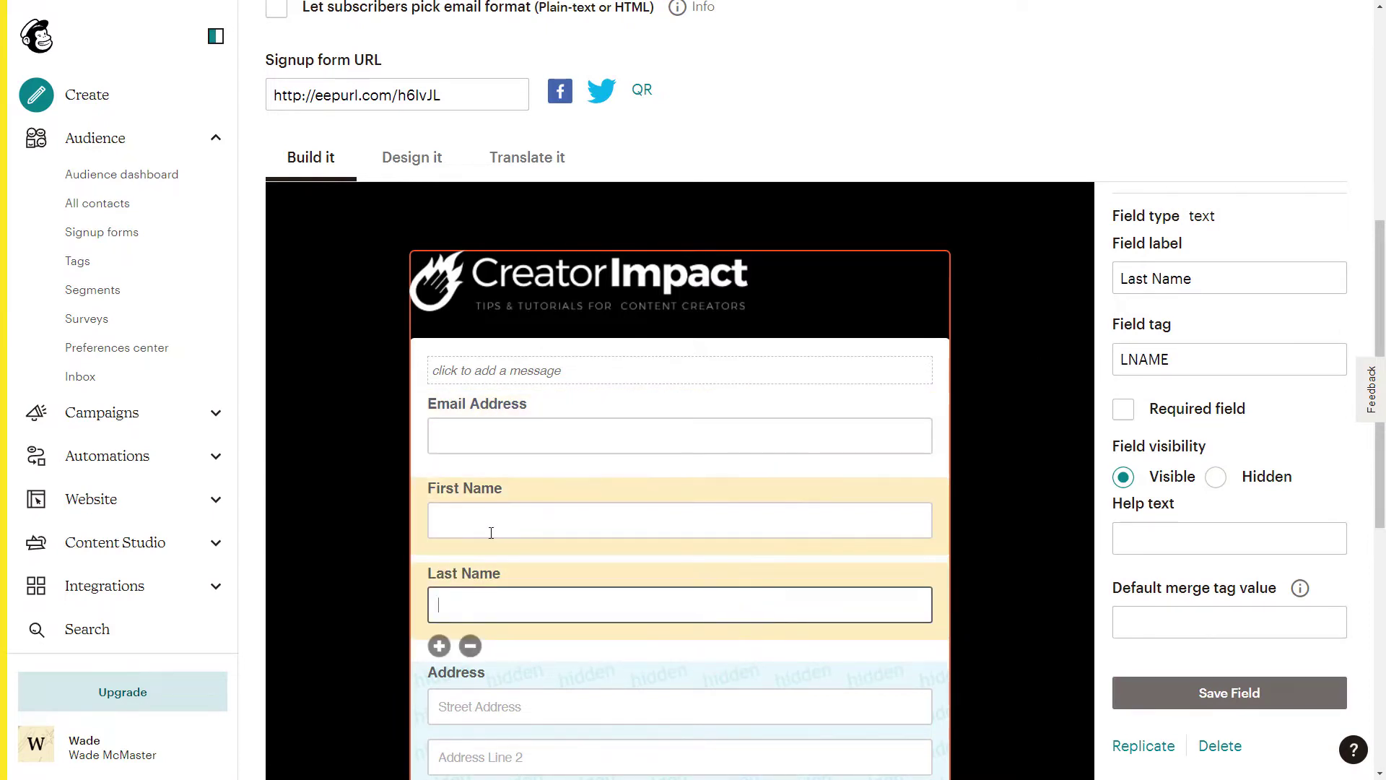
pyautogui.scroll(-1, 478, 567)
pyautogui.scroll(-2, 566, 696)
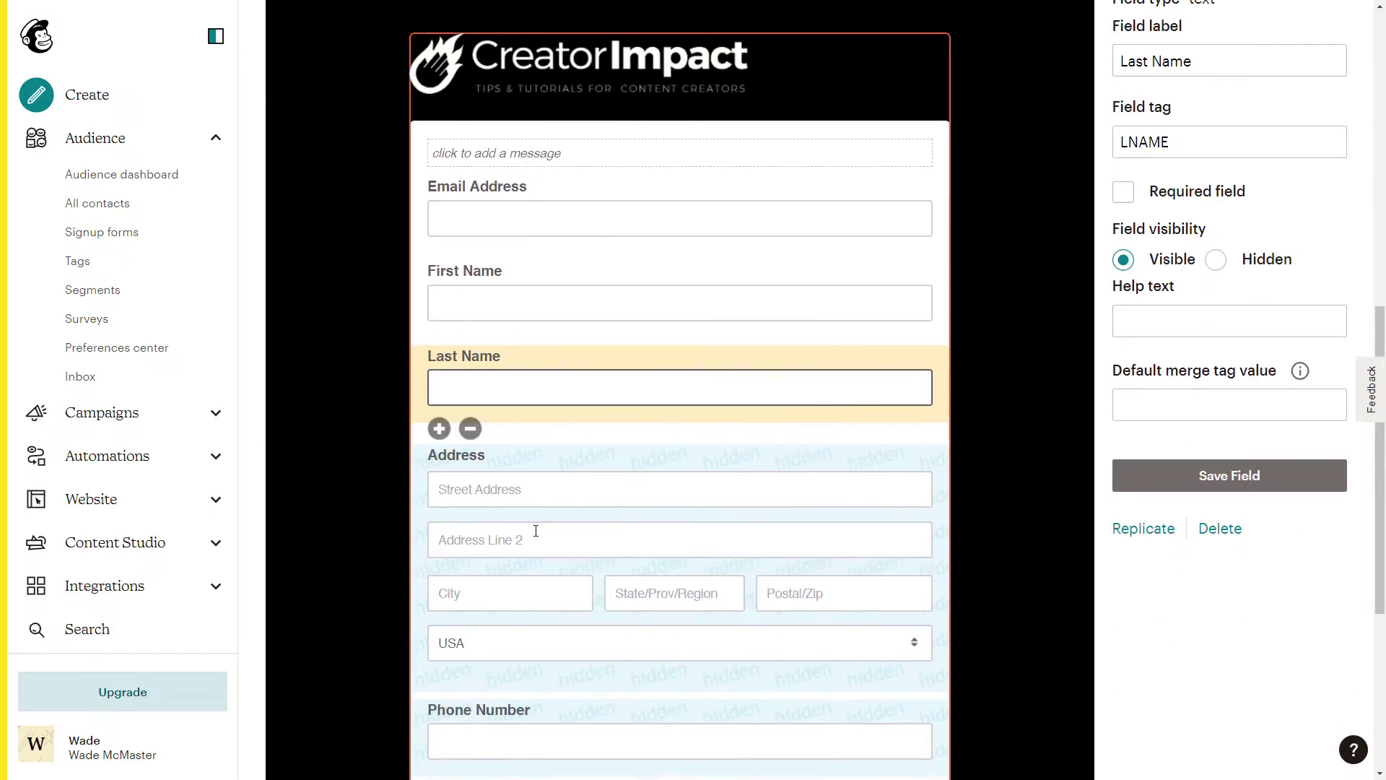
pyautogui.scroll(-2, 534, 541)
pyautogui.scroll(5, 526, 505)
pyautogui.scroll(6, 525, 485)
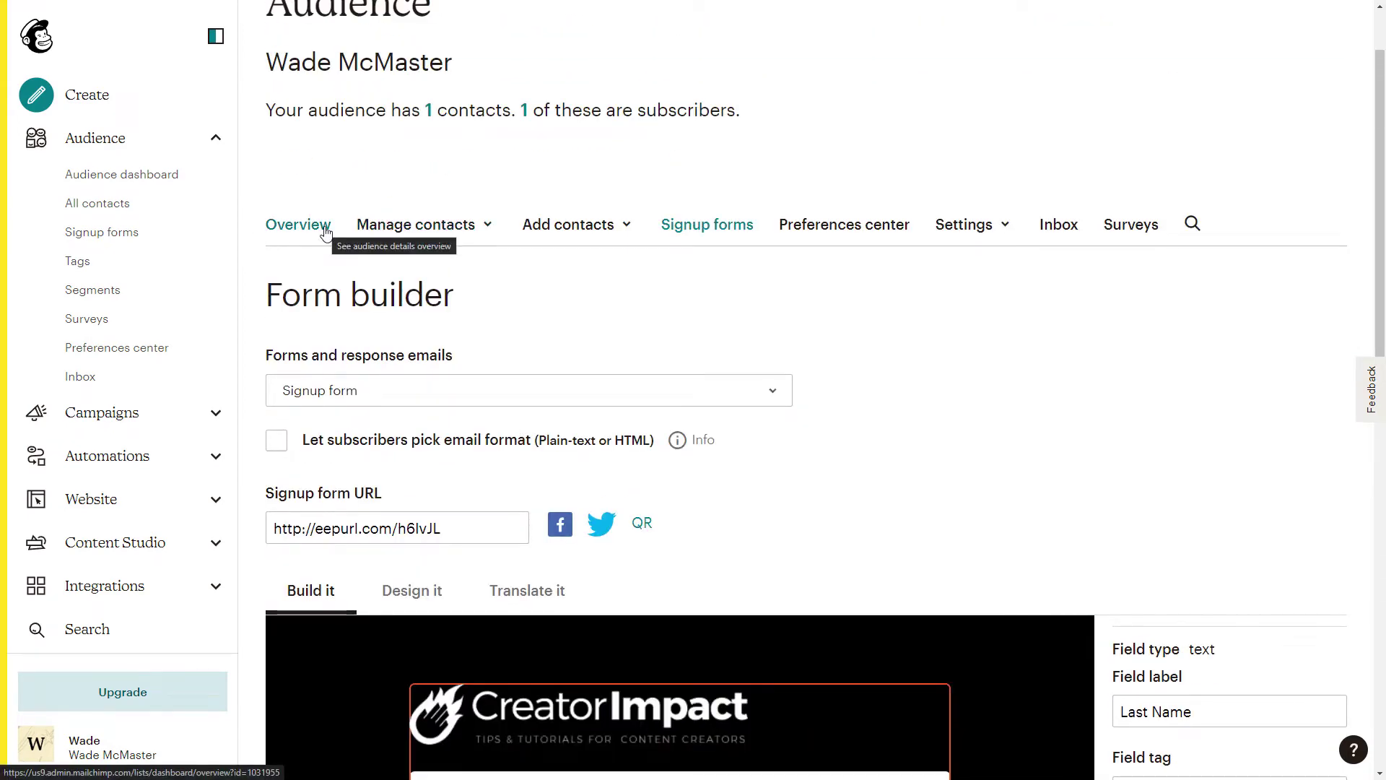
# From All contacts, open Settings > Audience fields and *|MERGE|* tags
pyautogui.click(88, 205)
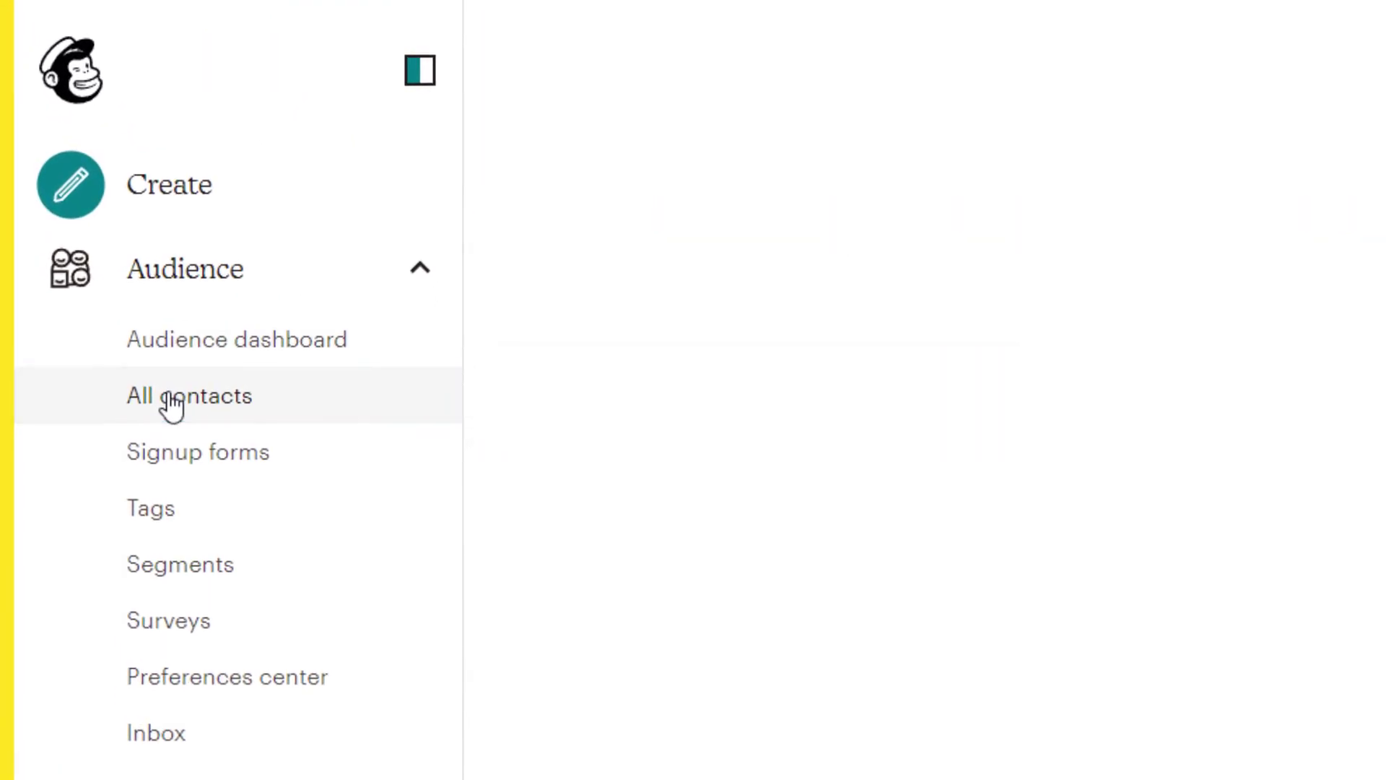
pyautogui.click(999, 325)
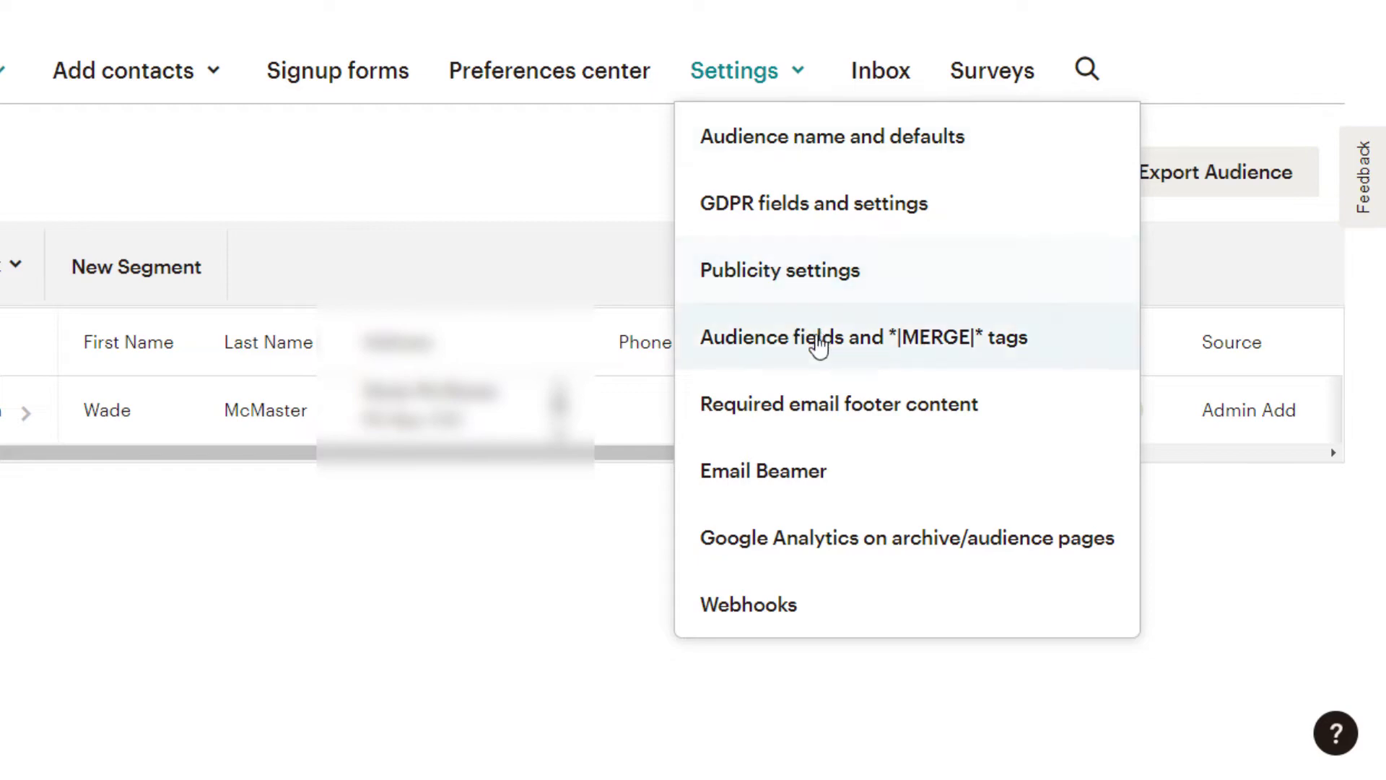
pyautogui.click(926, 349)
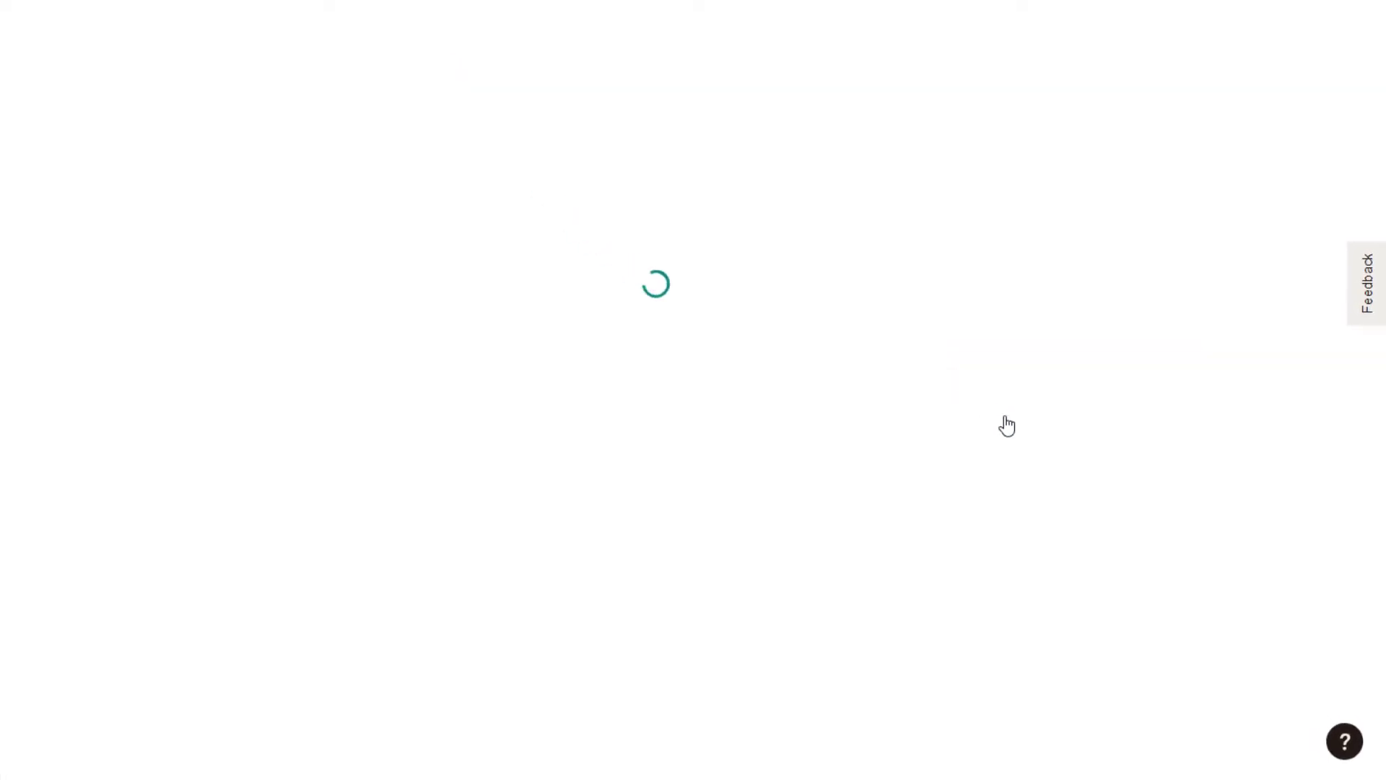
# Review the audience field list, start Add A Field, then return to the Signup forms page
pyautogui.scroll(-3, 385, 569)
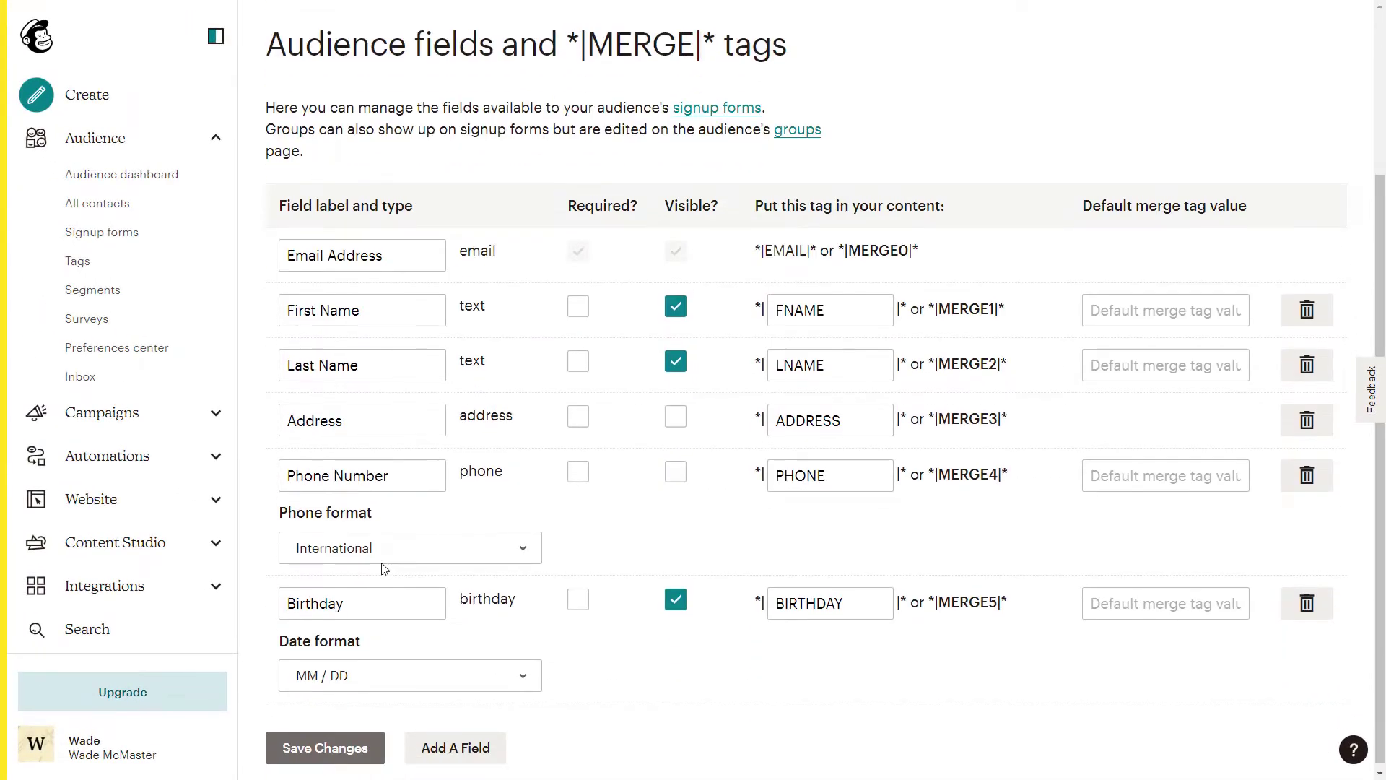
pyautogui.scroll(2, 440, 659)
pyautogui.scroll(-2, 440, 659)
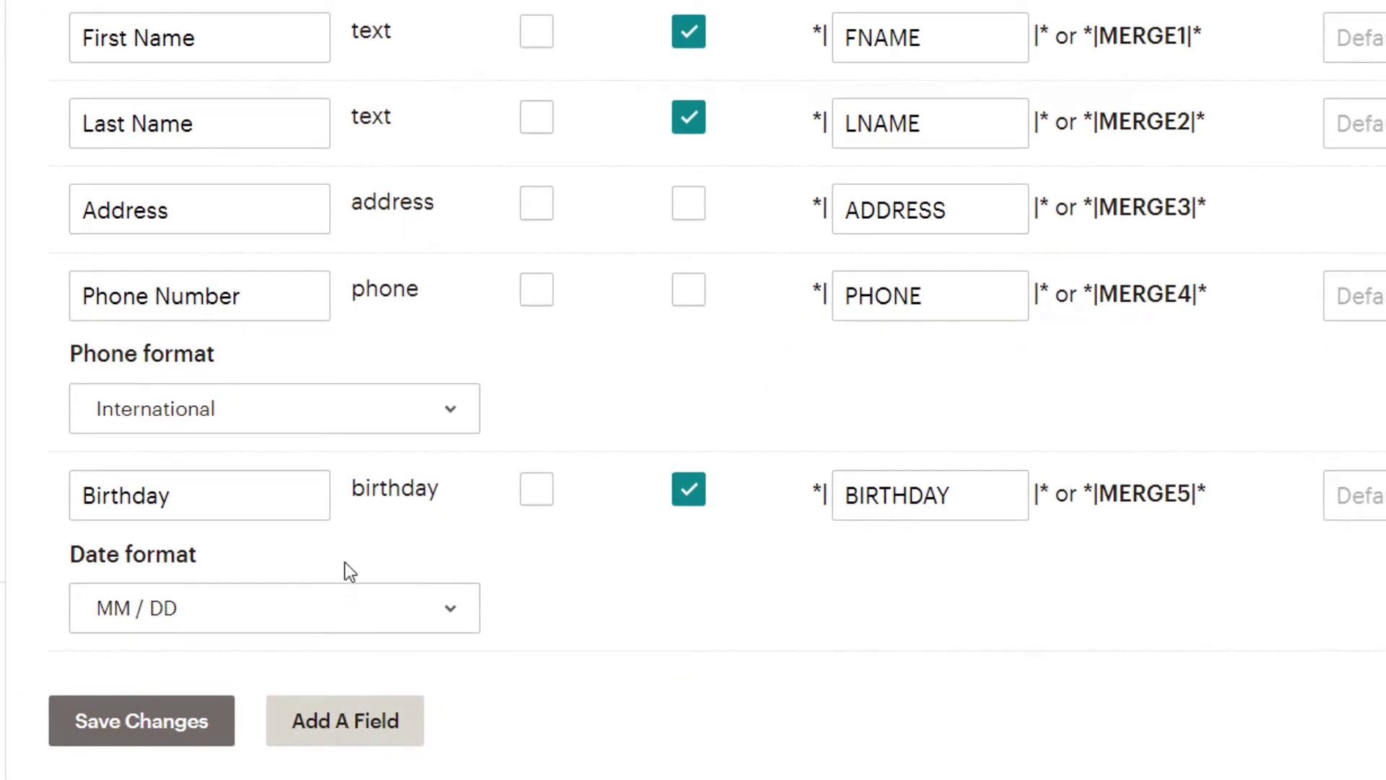
pyautogui.click(349, 730)
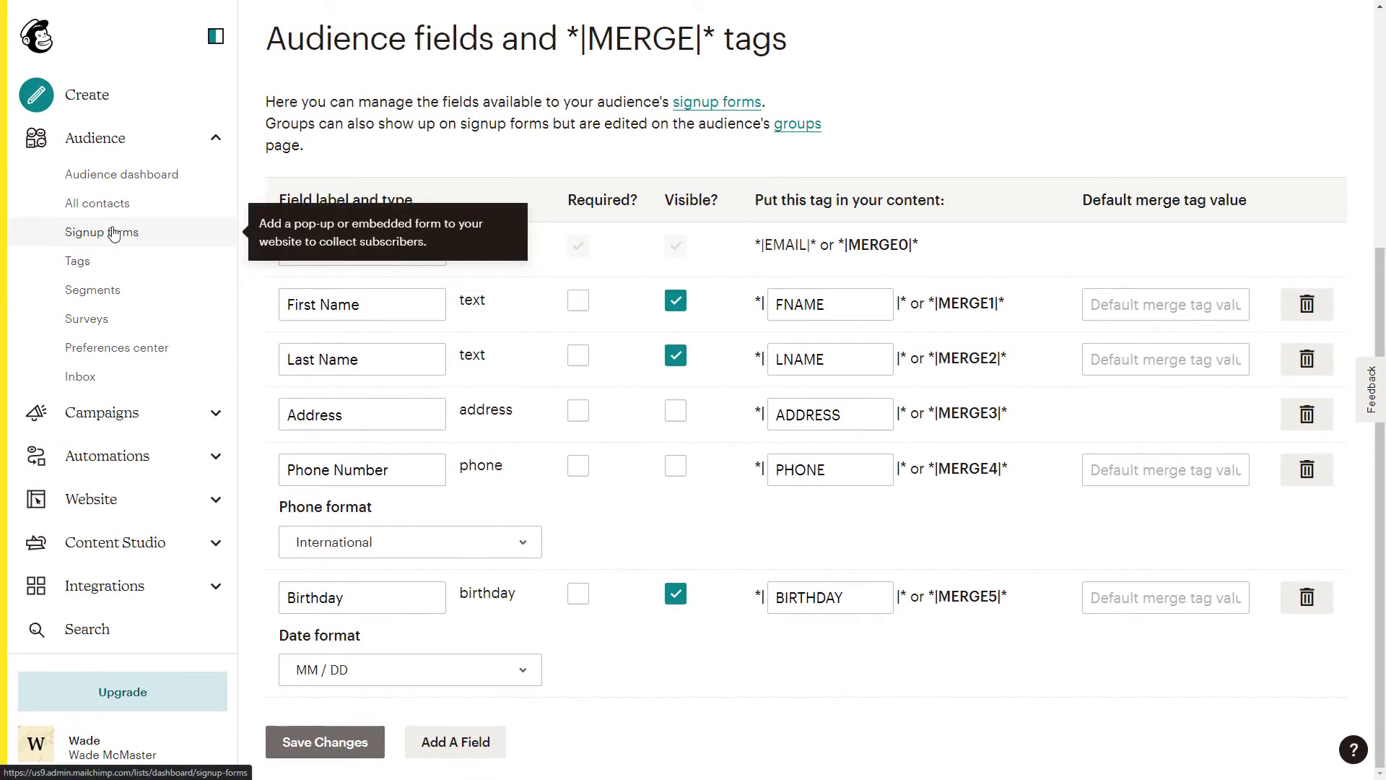
pyautogui.click(113, 232)
# Open the form builder and select the signup form's URL text
pyautogui.scroll(-3, 483, 617)
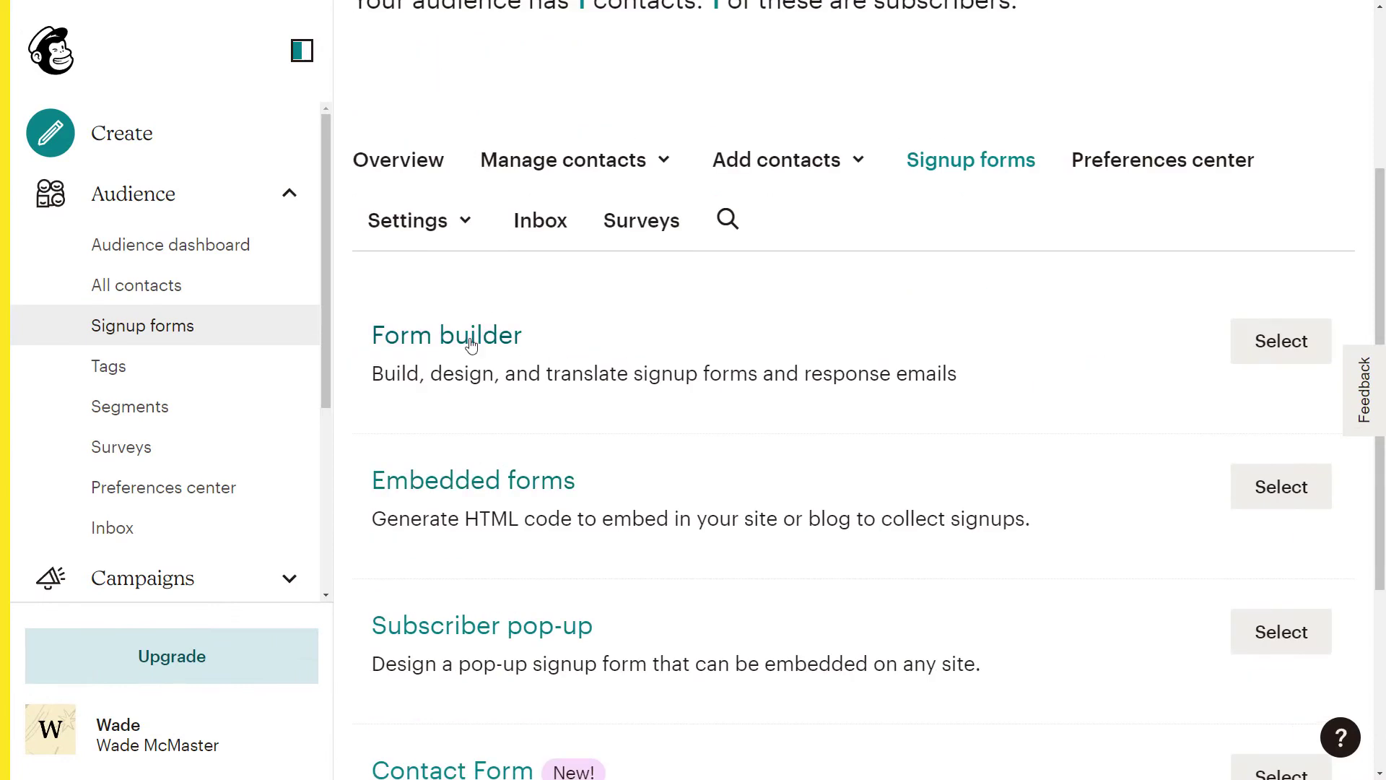
pyautogui.click(473, 335)
pyautogui.scroll(-3, 506, 347)
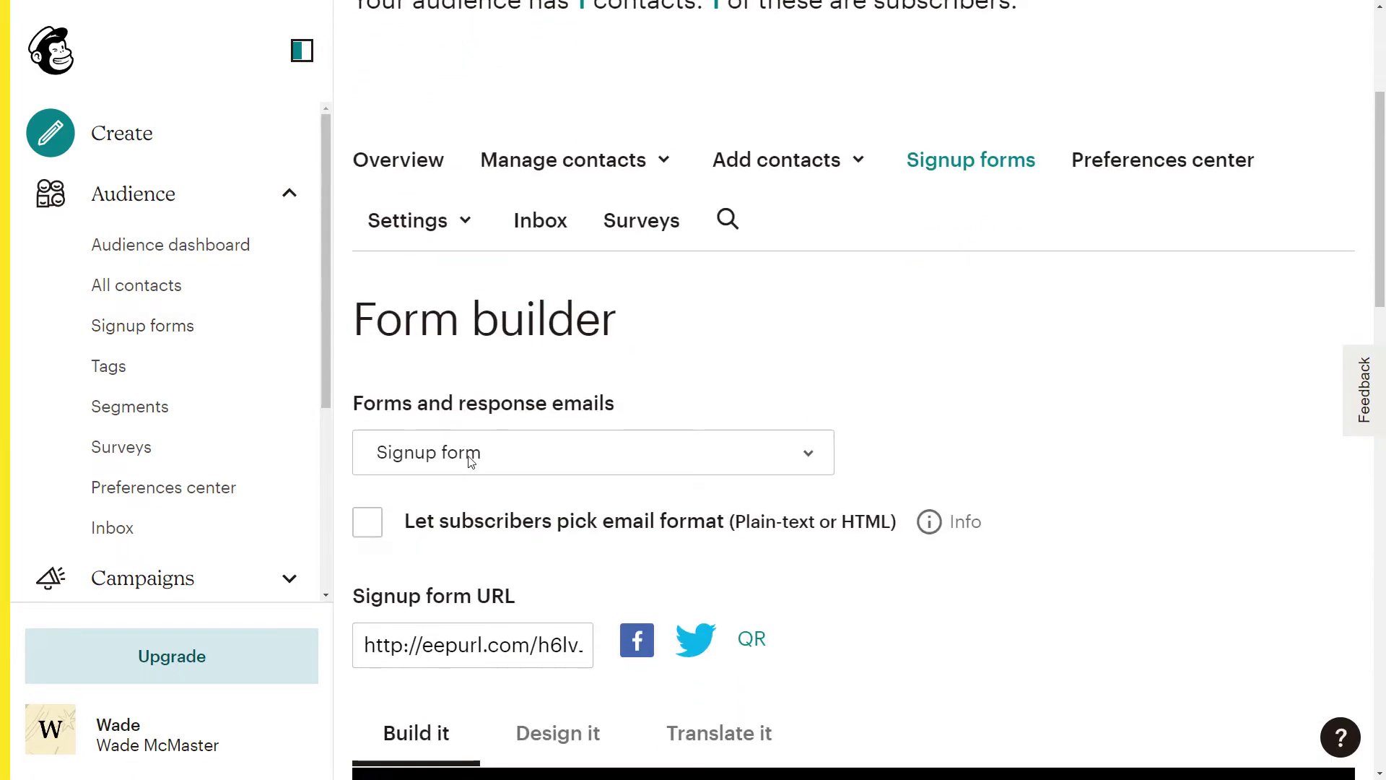
pyautogui.click(465, 452)
pyautogui.click(466, 452)
pyautogui.scroll(-2, 383, 499)
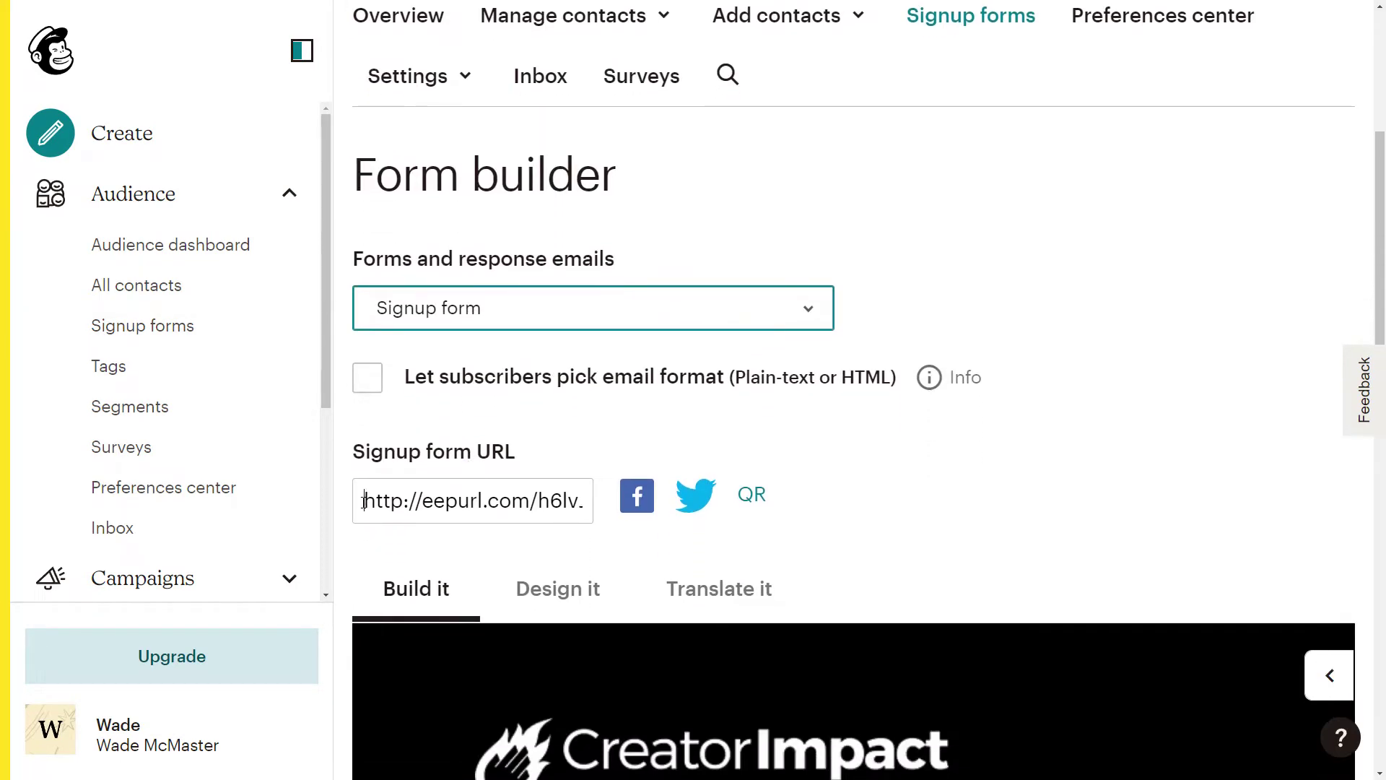
pyautogui.moveTo(366, 497); pyautogui.dragTo(569, 511)
pyautogui.scroll(-12, 567, 512)
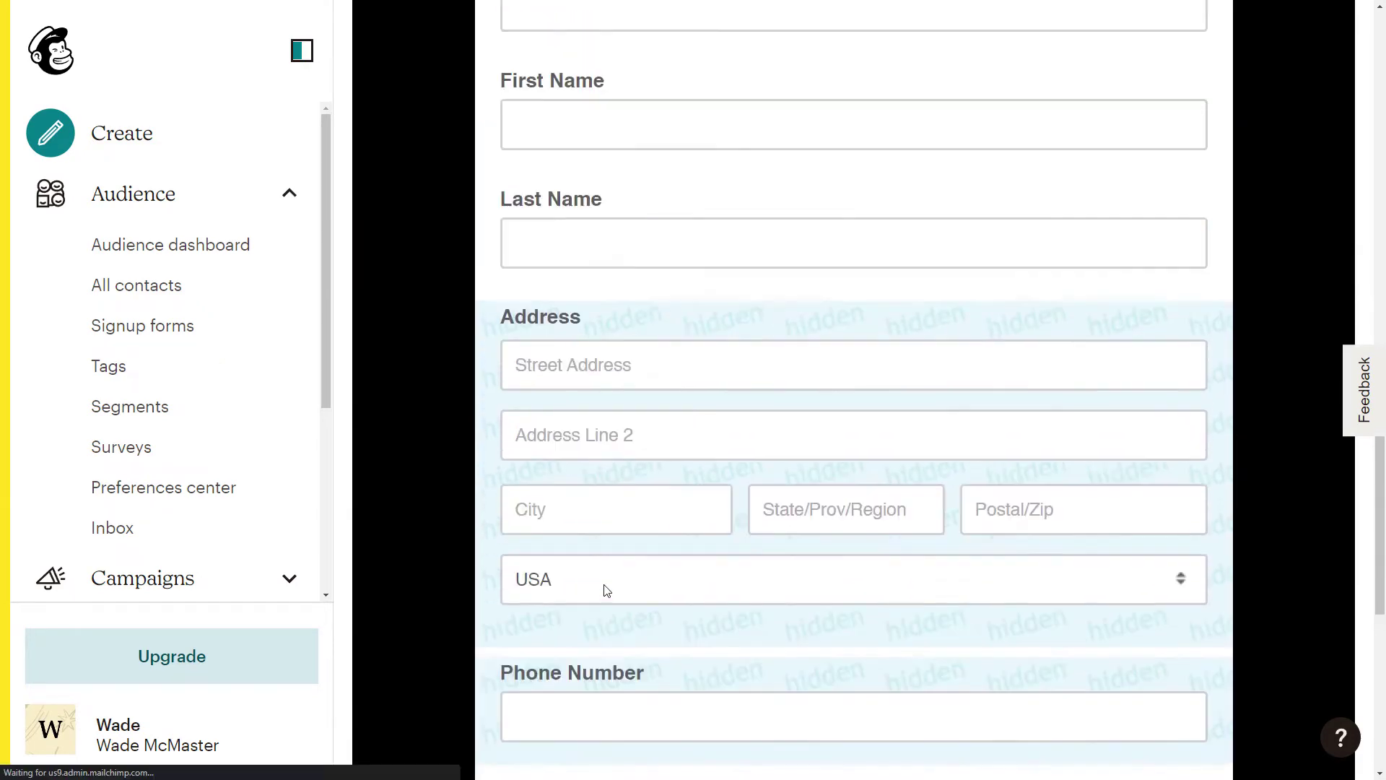
pyautogui.scroll(13, 603, 588)
# Switch to the Signup form with alerts and zoom the page out to 150%
pyautogui.click(423, 320)
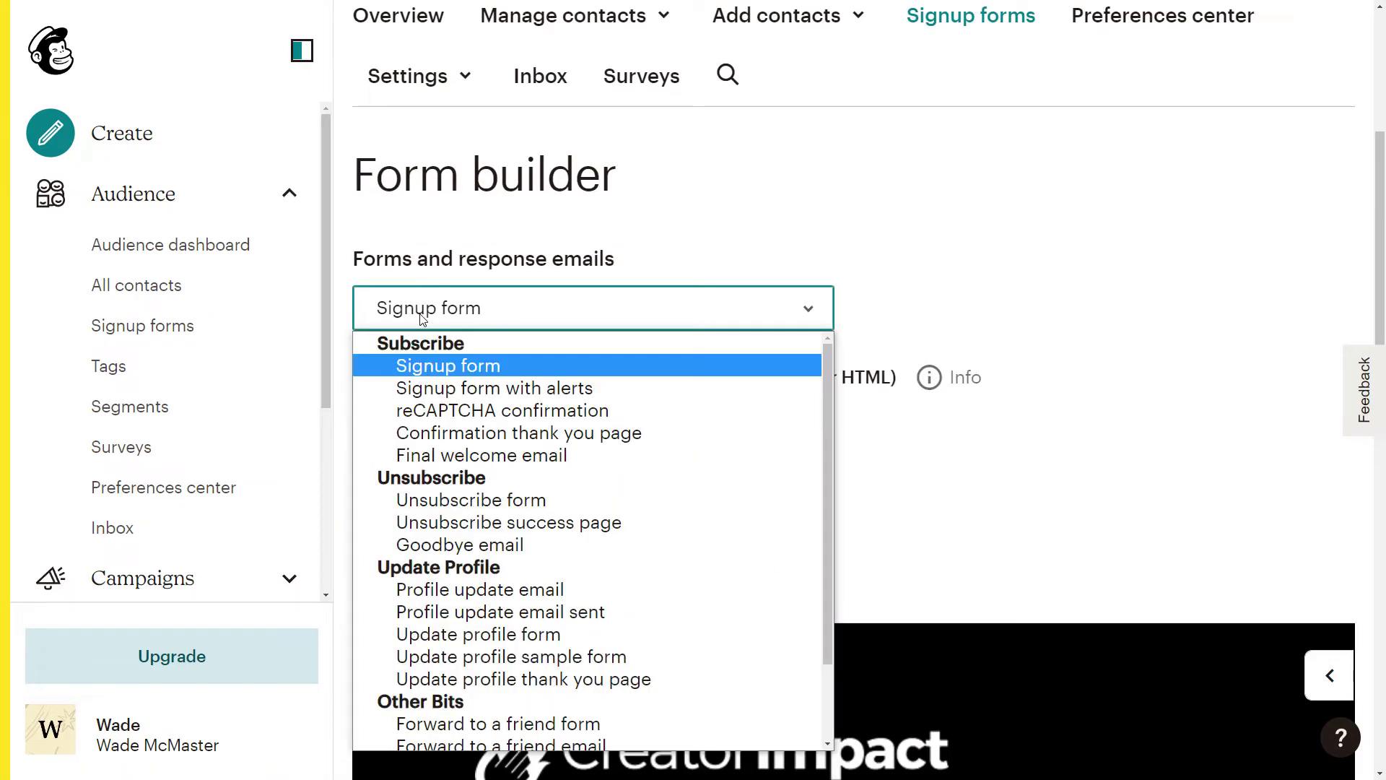
pyautogui.click(443, 389)
pyautogui.hotkey('ctrl', '-')
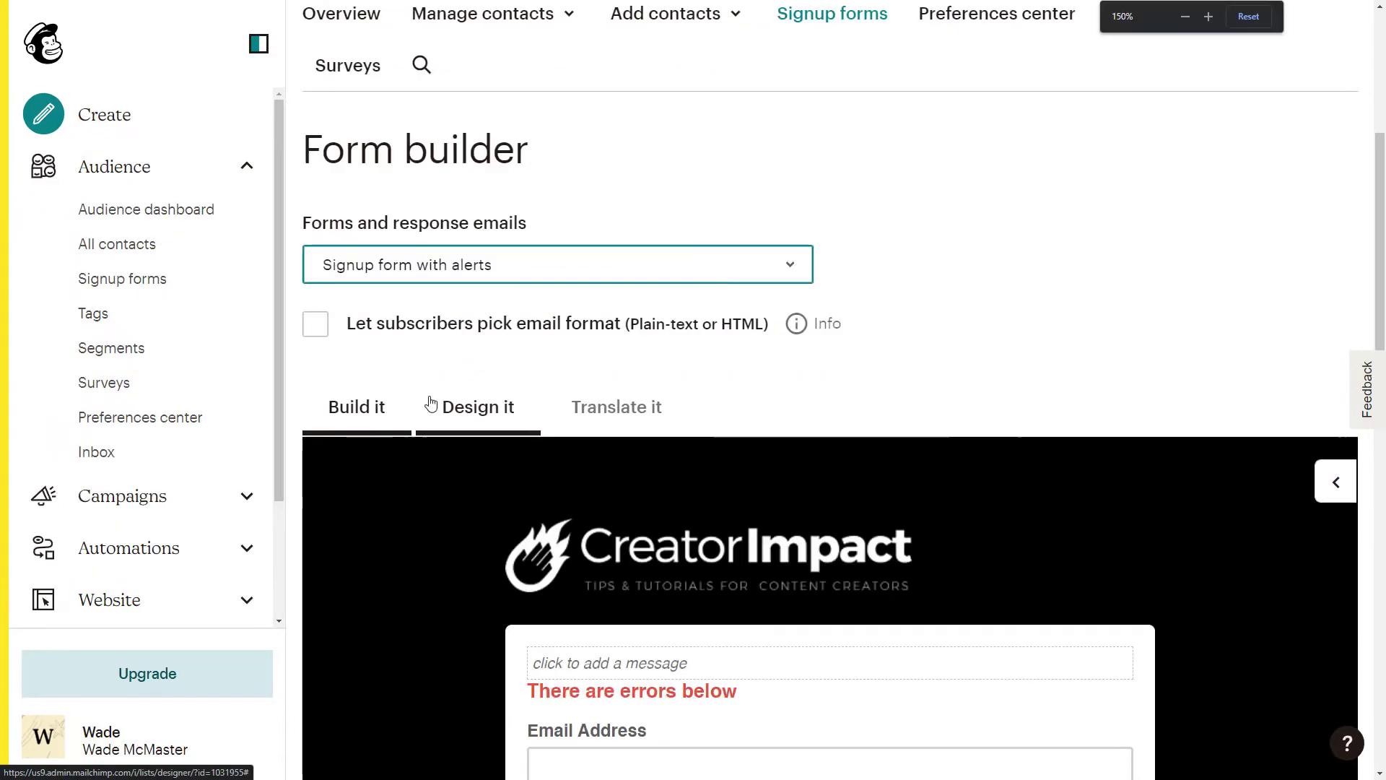
pyautogui.scroll(-4, 620, 395)
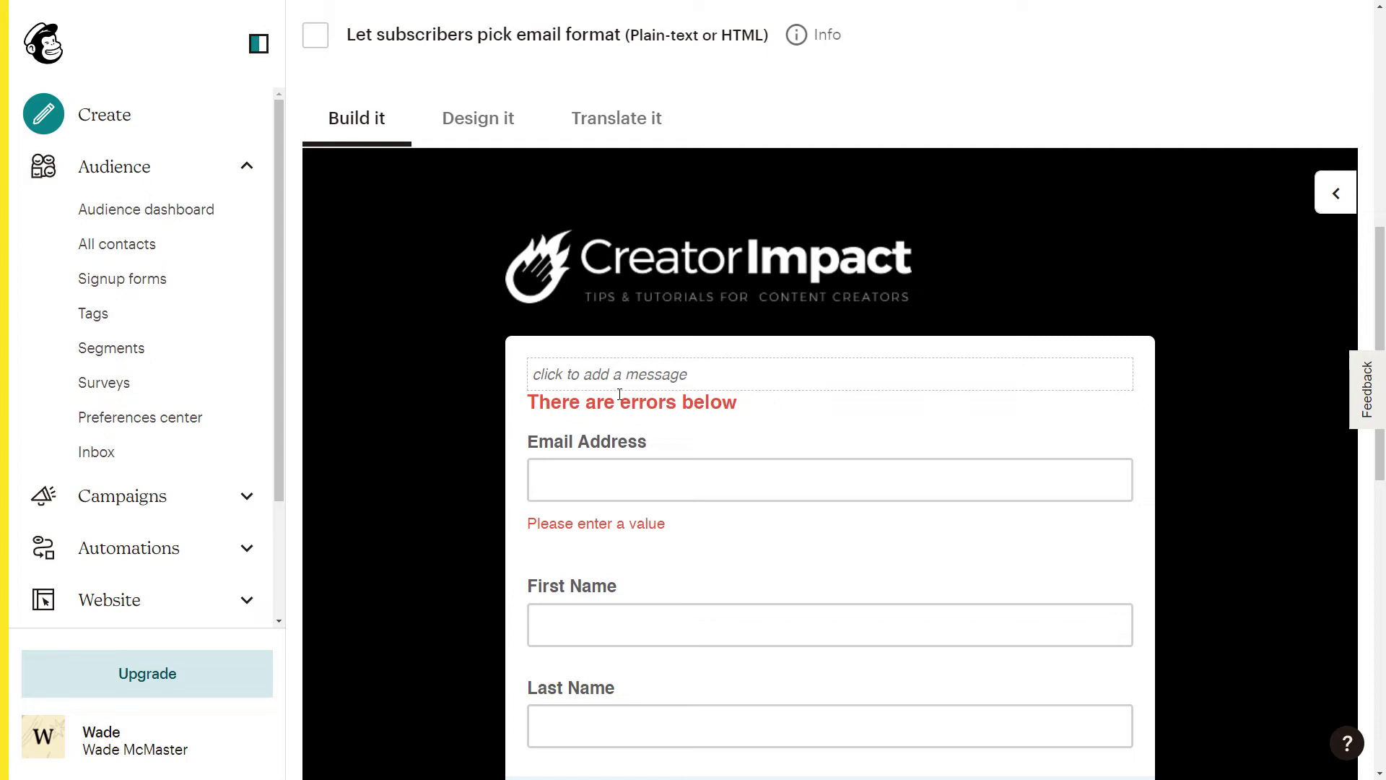
pyautogui.scroll(3, 620, 395)
# Switch to the reCAPTCHA confirmation form and look it over
pyautogui.click(473, 210)
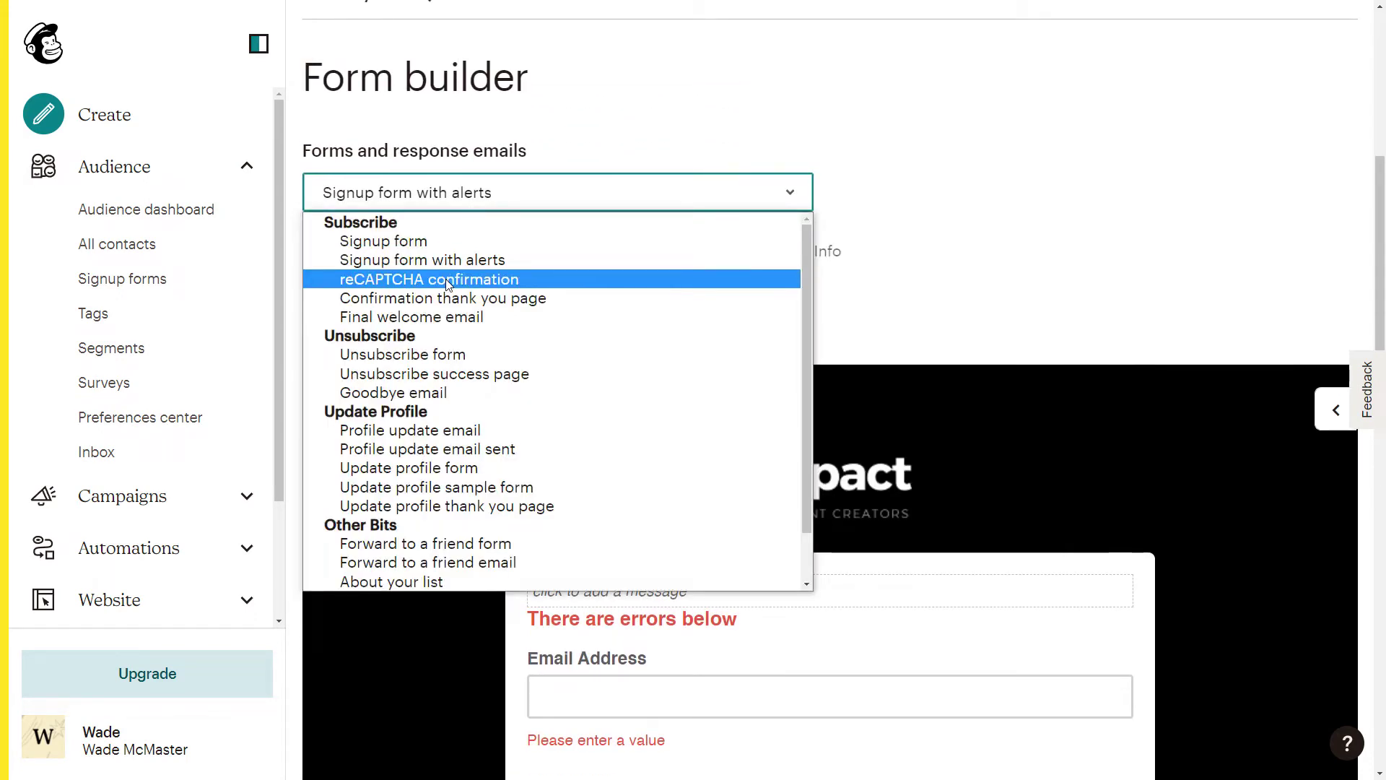
pyautogui.click(606, 277)
pyautogui.scroll(-4, 718, 282)
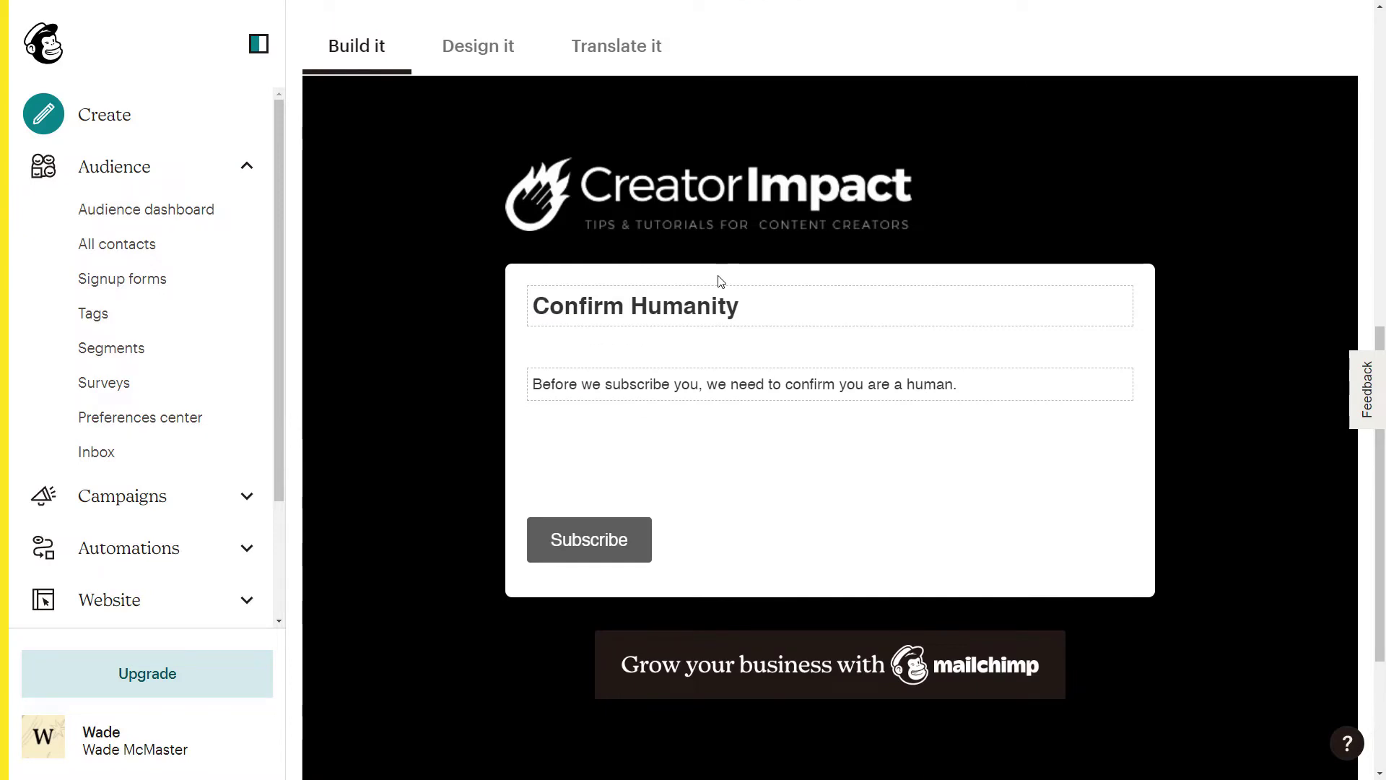
pyautogui.scroll(3, 719, 281)
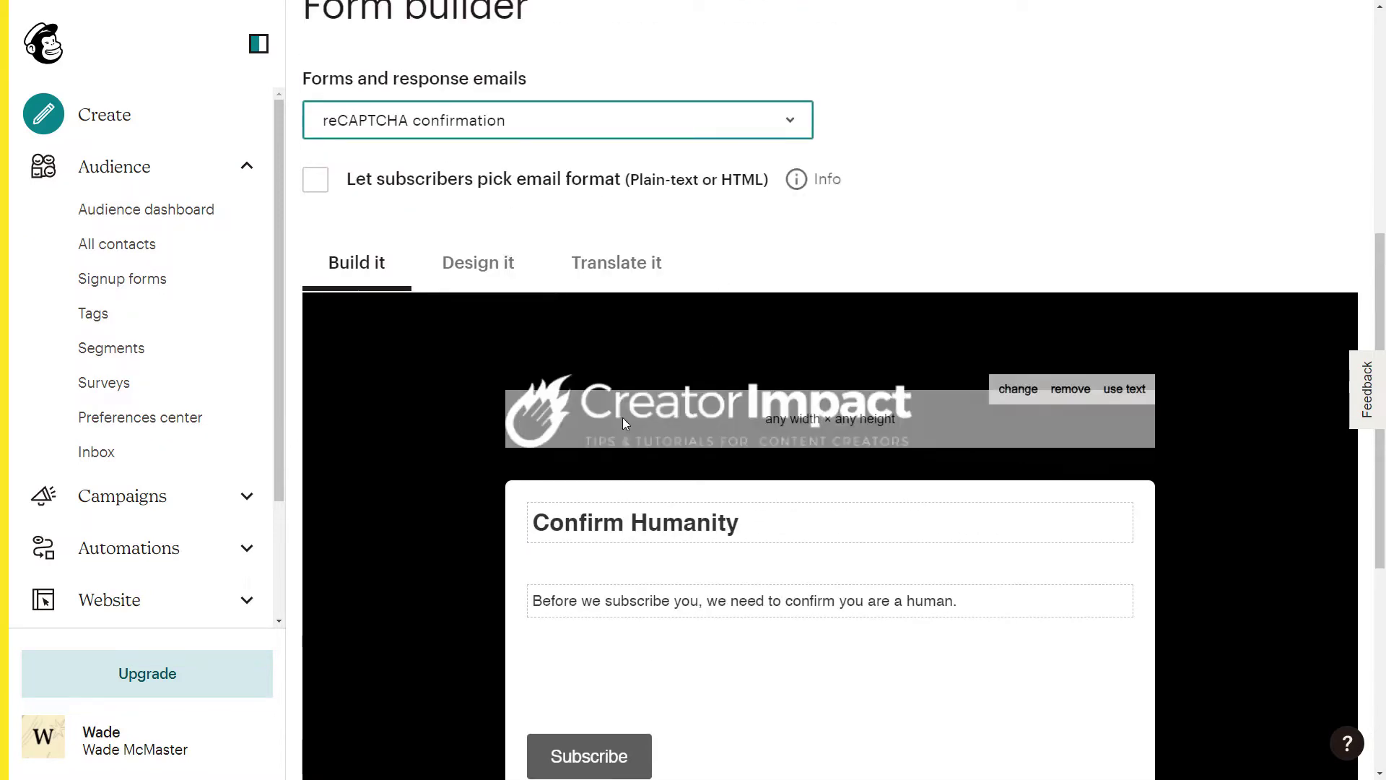
# Switch to the Confirmation thank you page
pyautogui.click(443, 127)
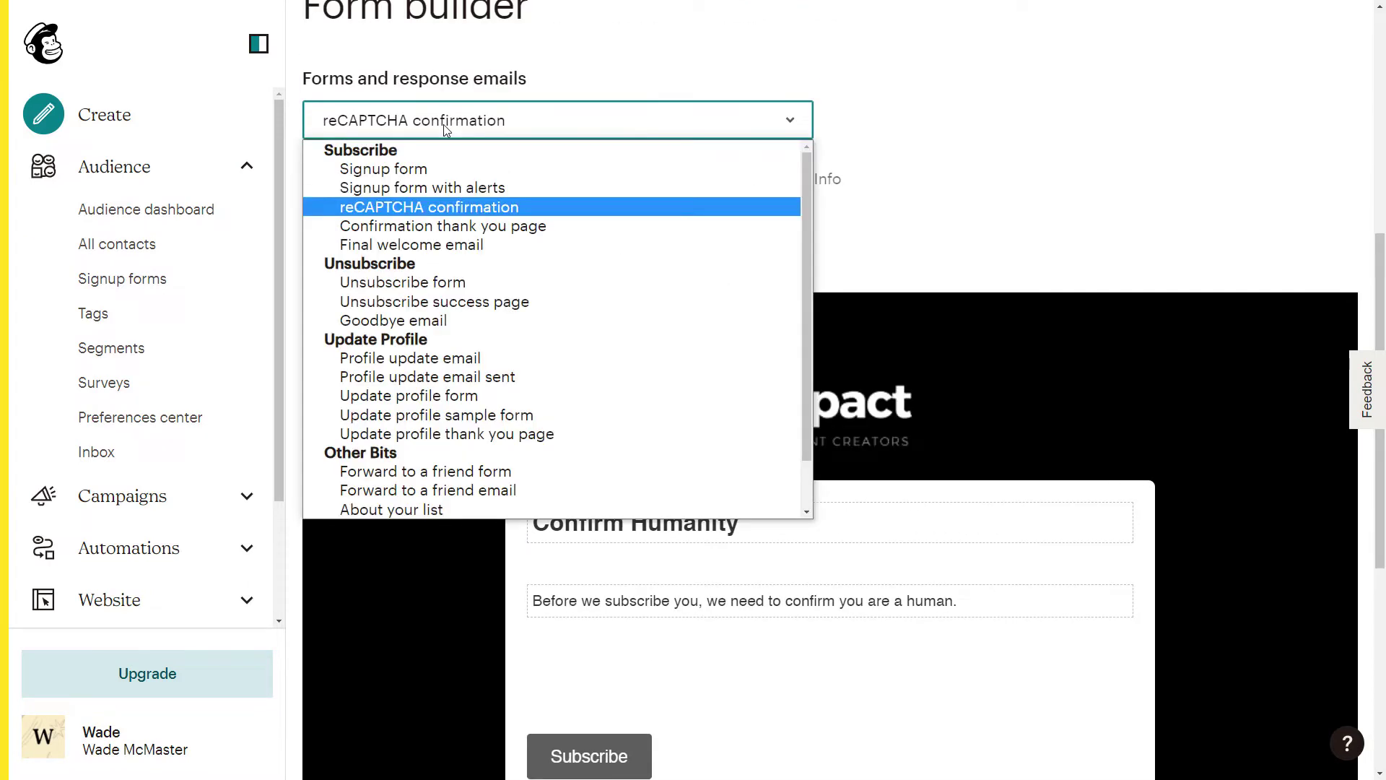
pyautogui.click(418, 224)
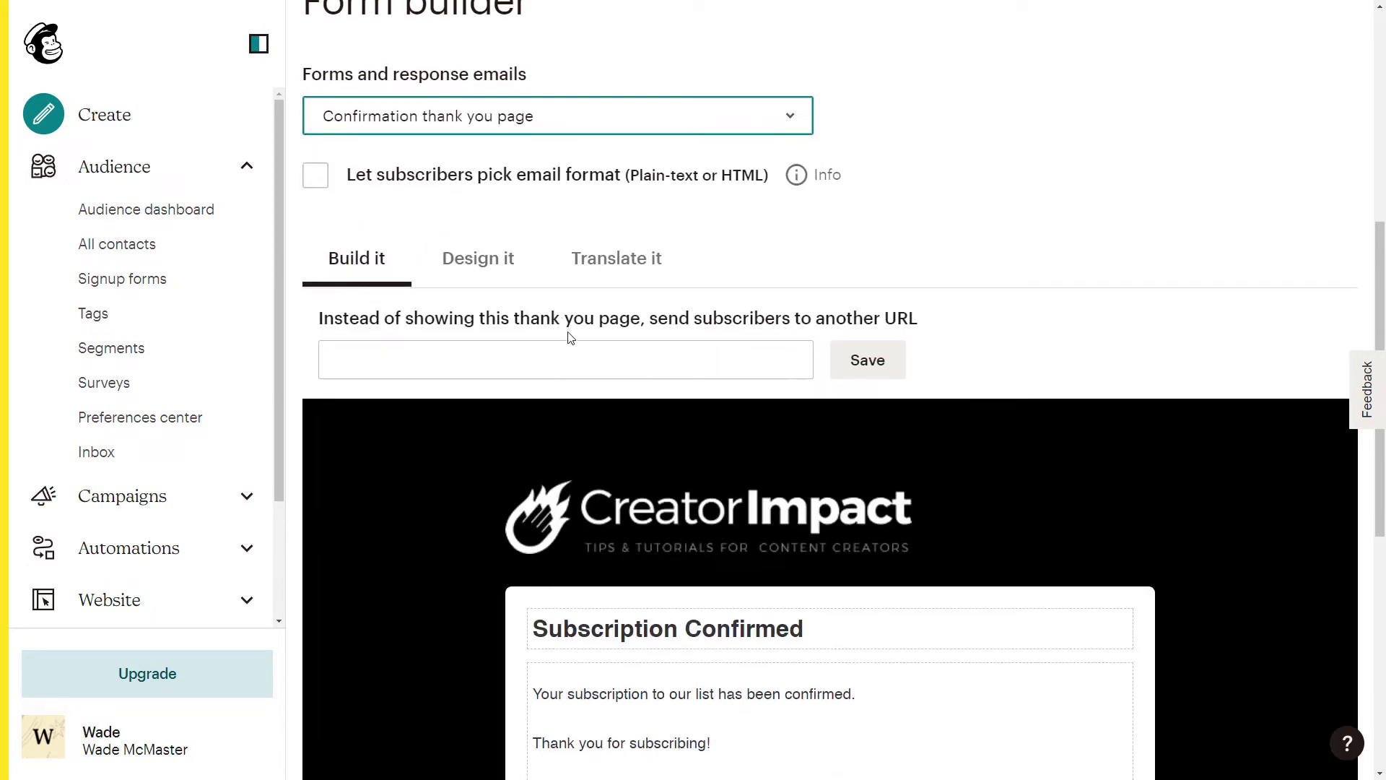
pyautogui.scroll(-3, 570, 347)
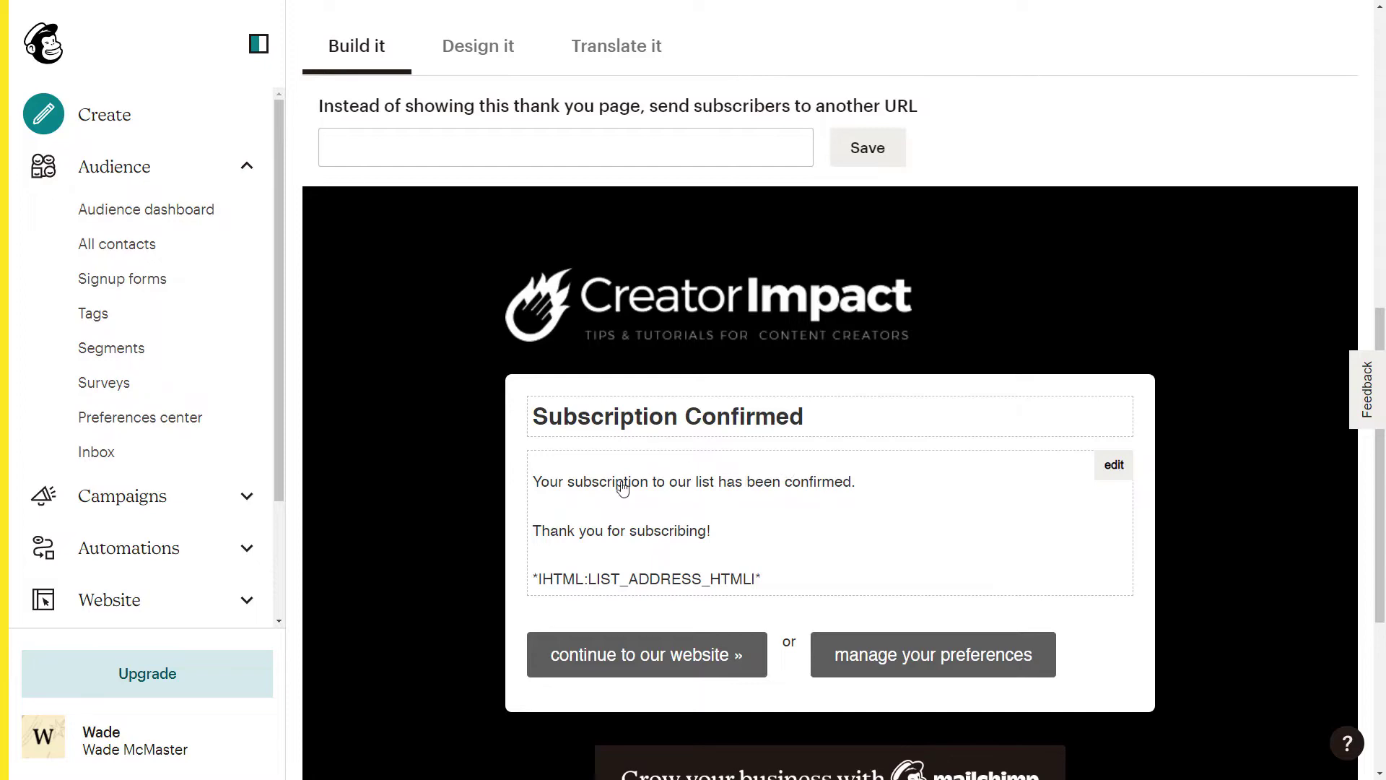
# Append 'Download your freebie here.' to the confirmation message and save it
pyautogui.click(857, 483)
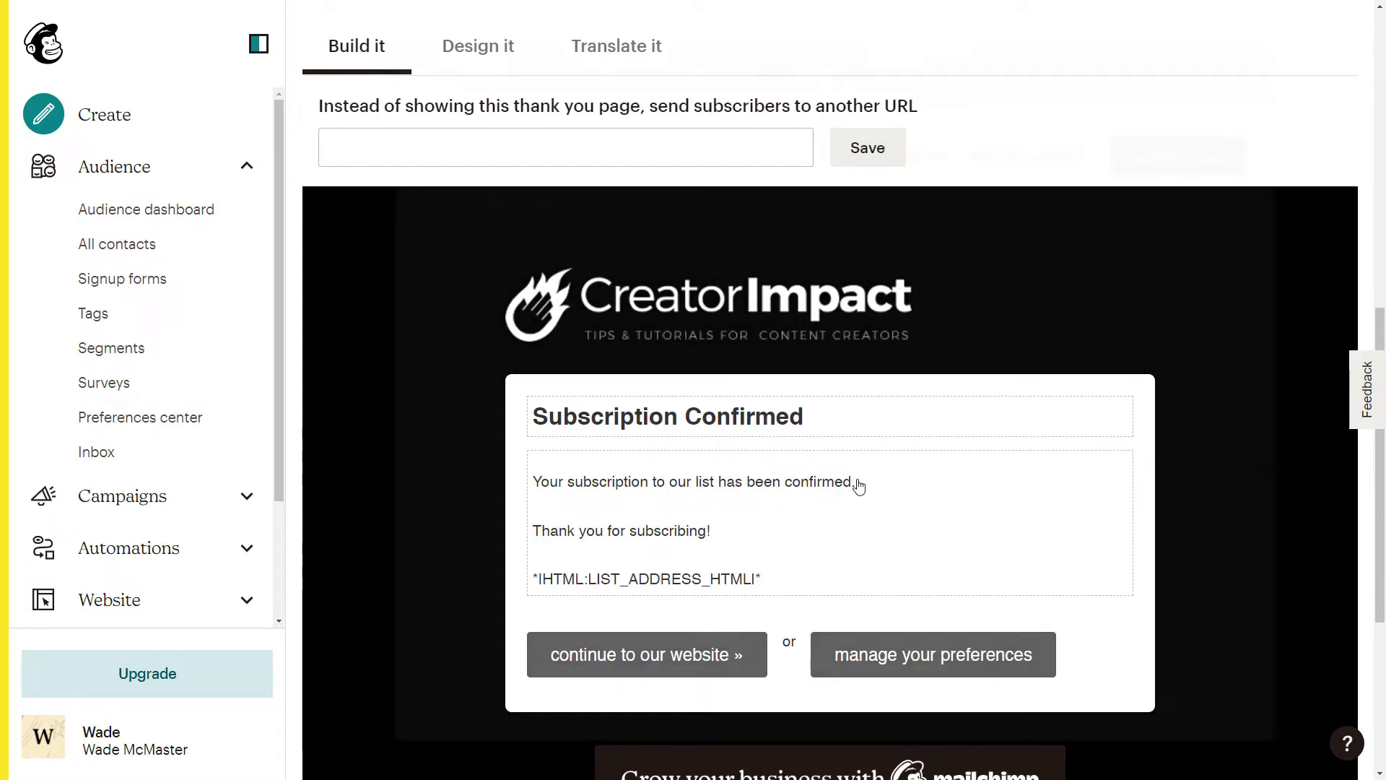
pyautogui.click(1230, 72)
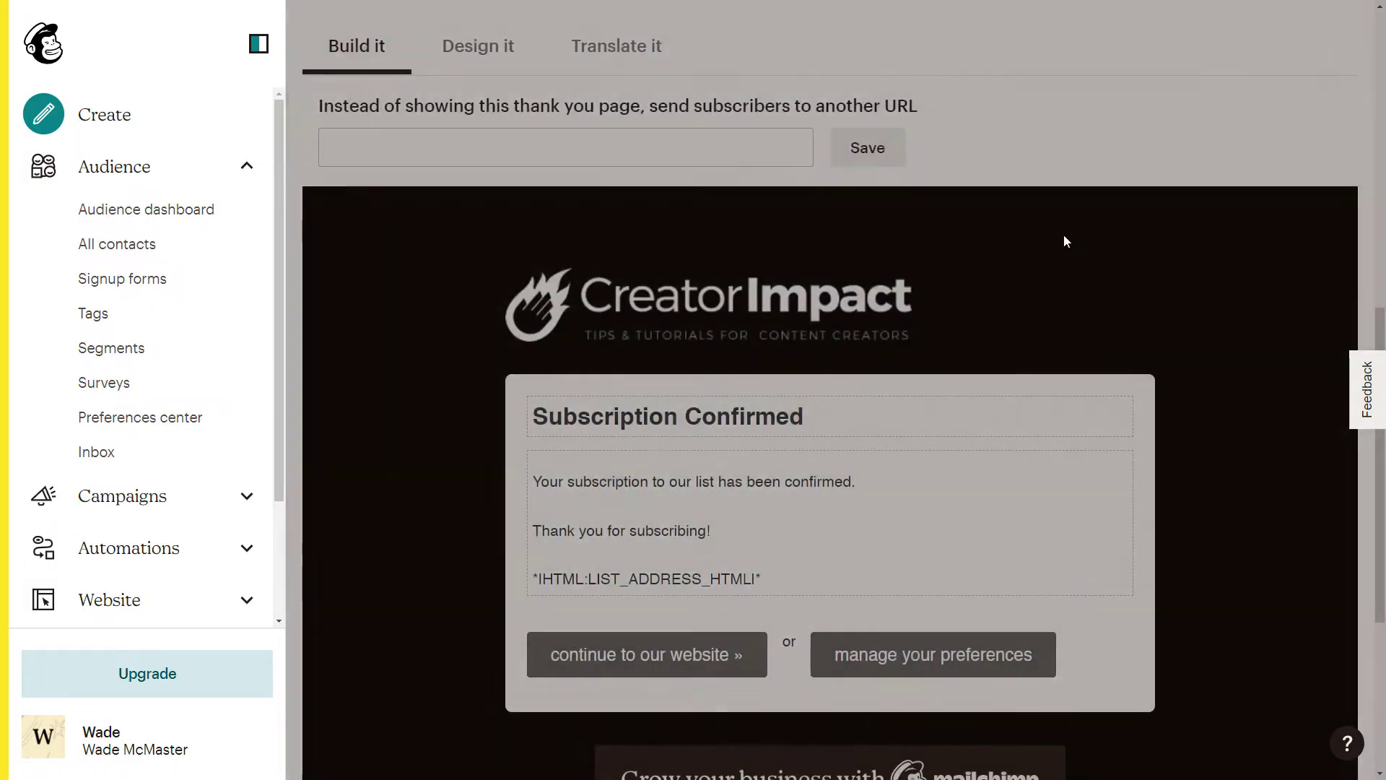
pyautogui.click(785, 503)
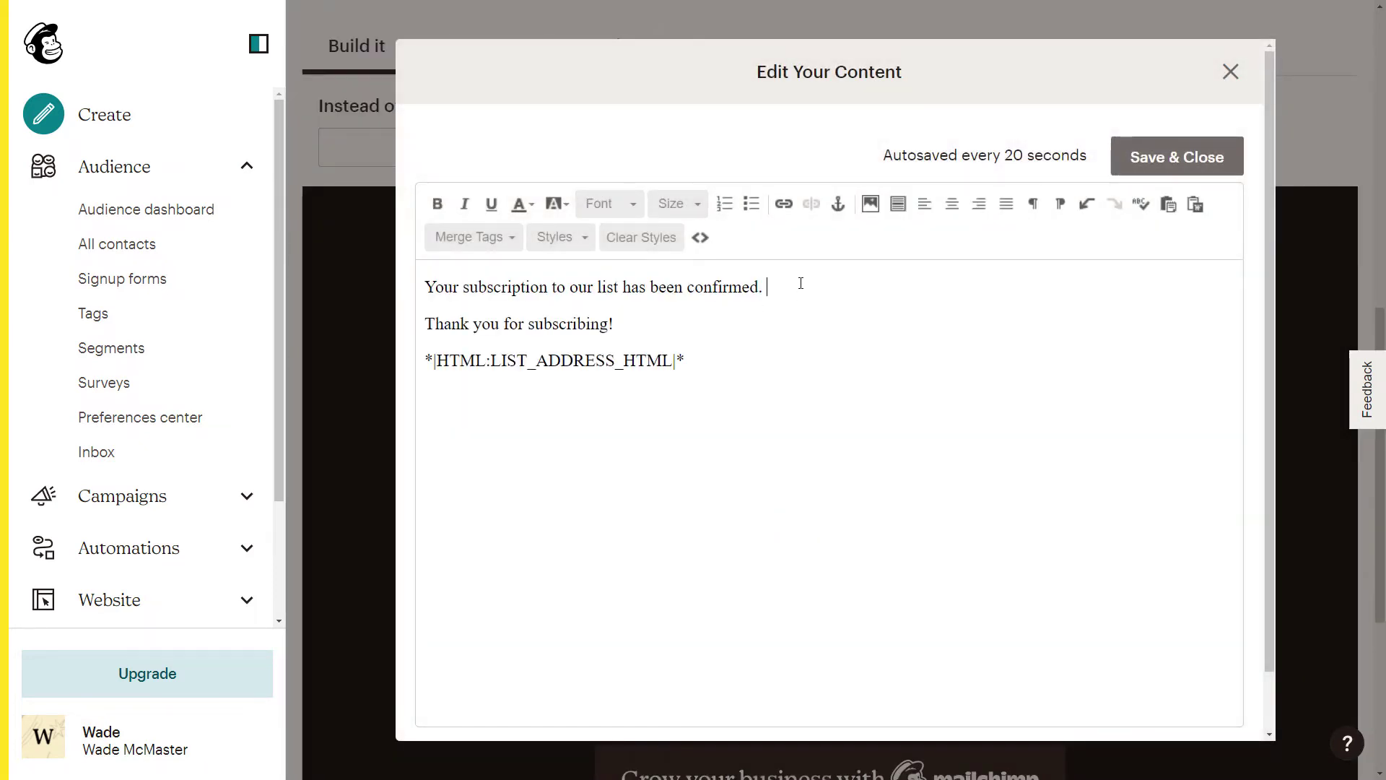
pyautogui.write('Download your freebie here.')
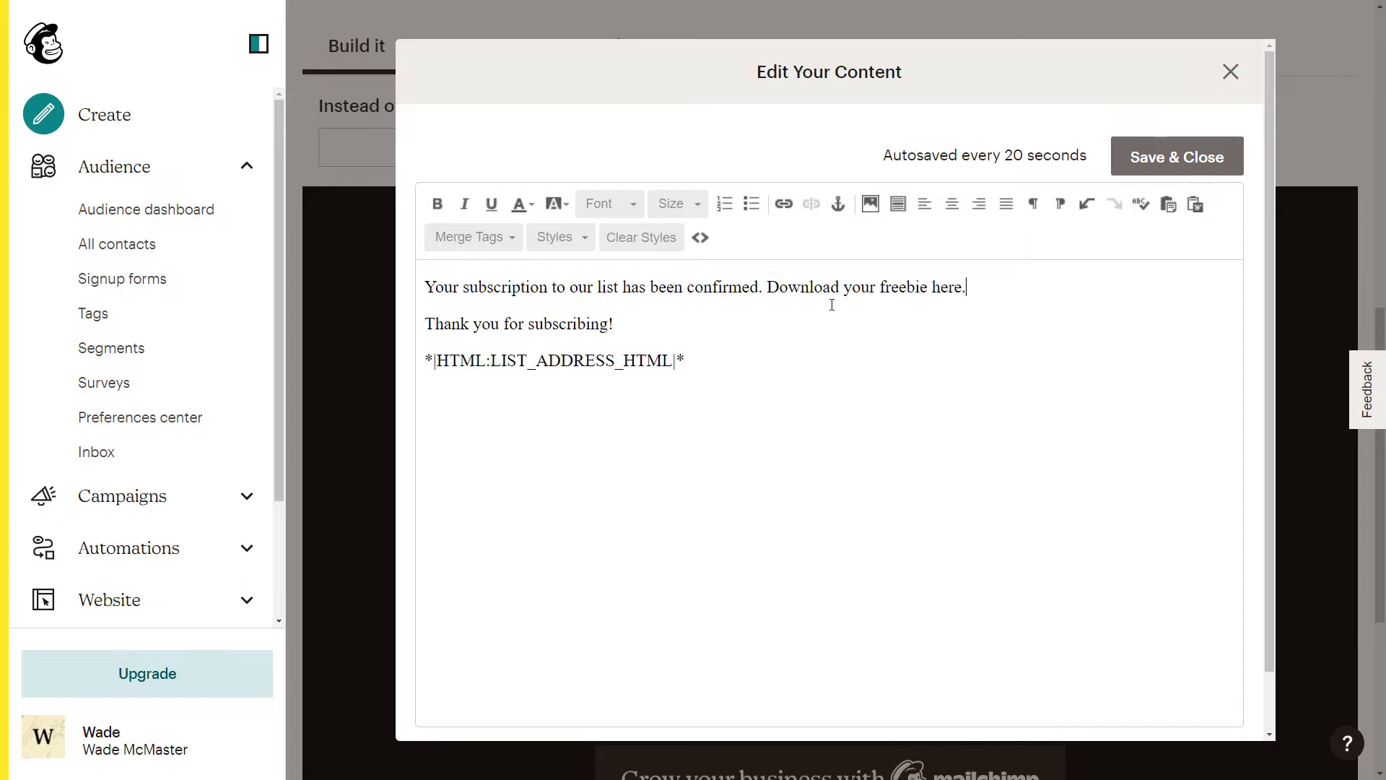
pyautogui.moveTo(968, 286); pyautogui.dragTo(753, 288)
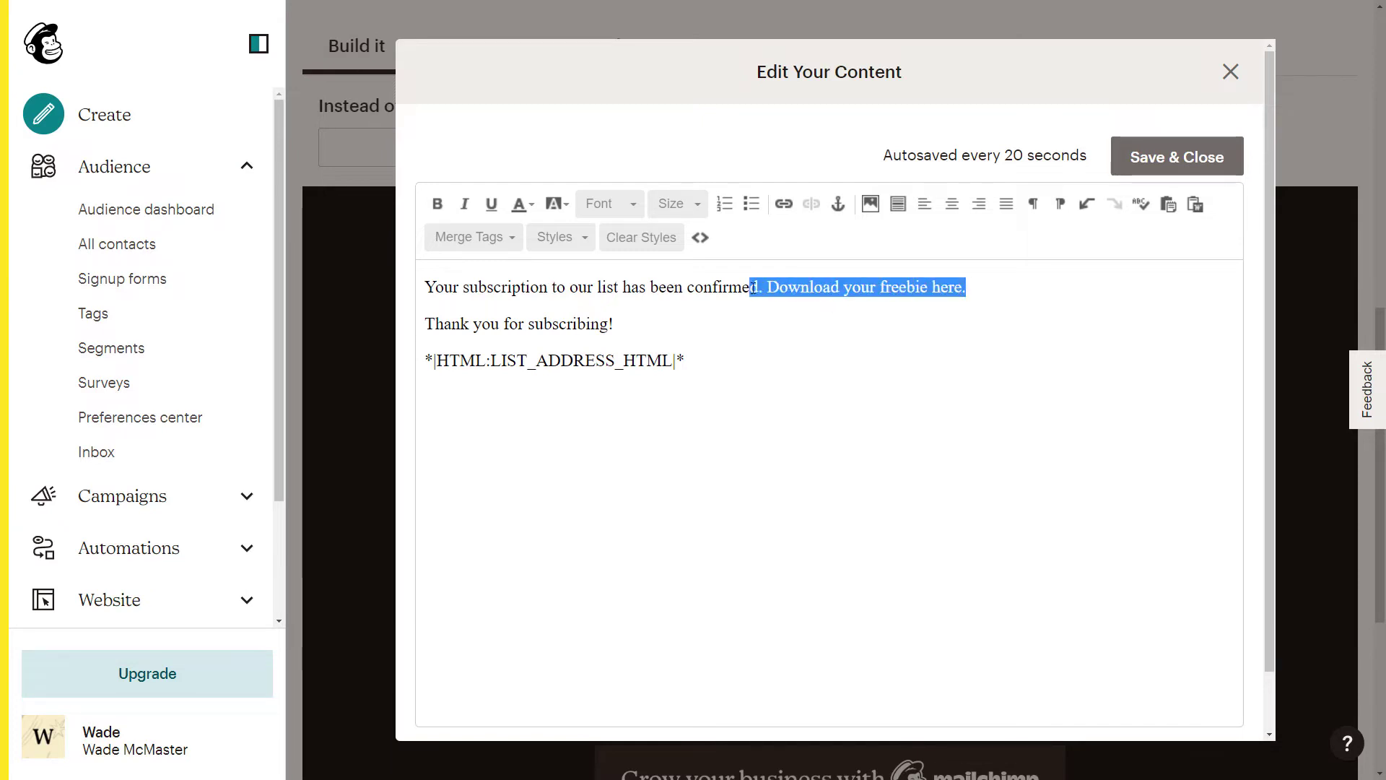
pyautogui.click(786, 205)
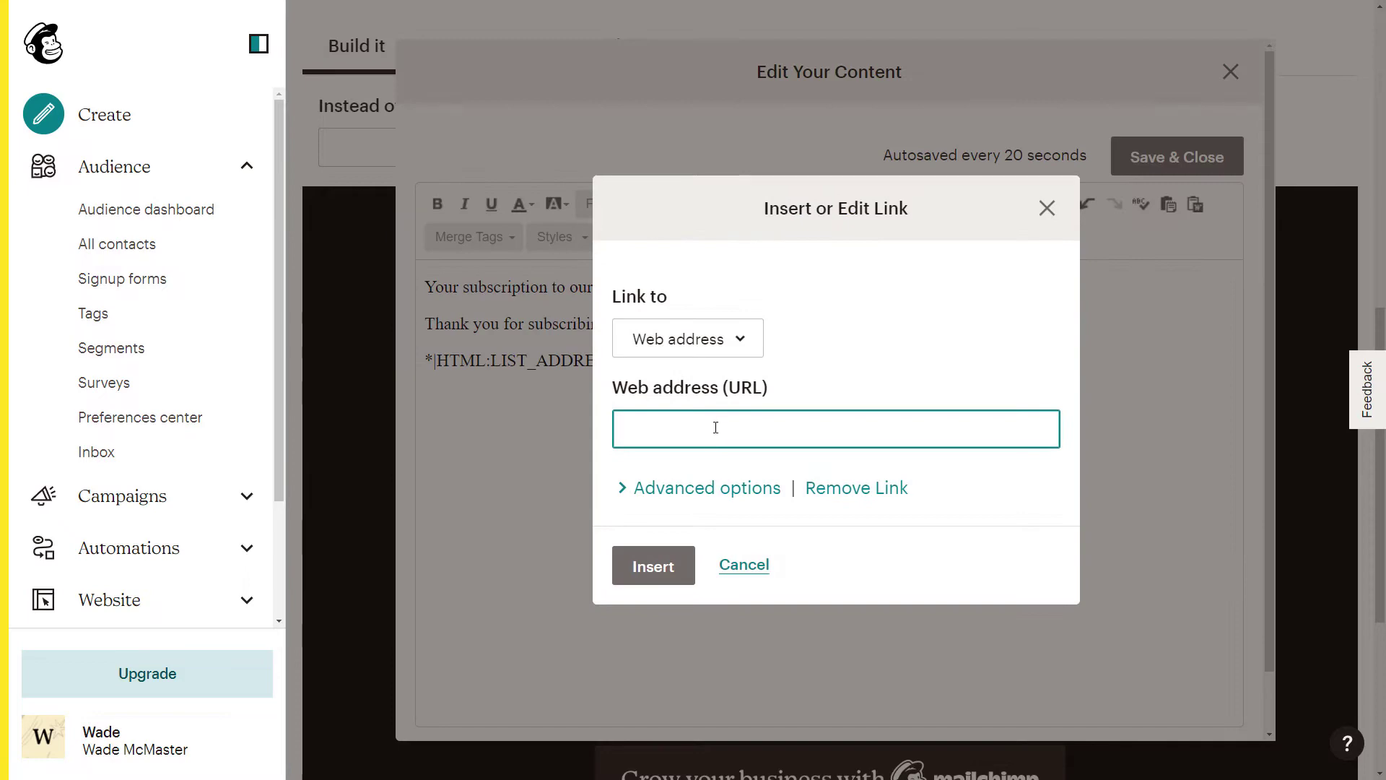
pyautogui.click(1047, 208)
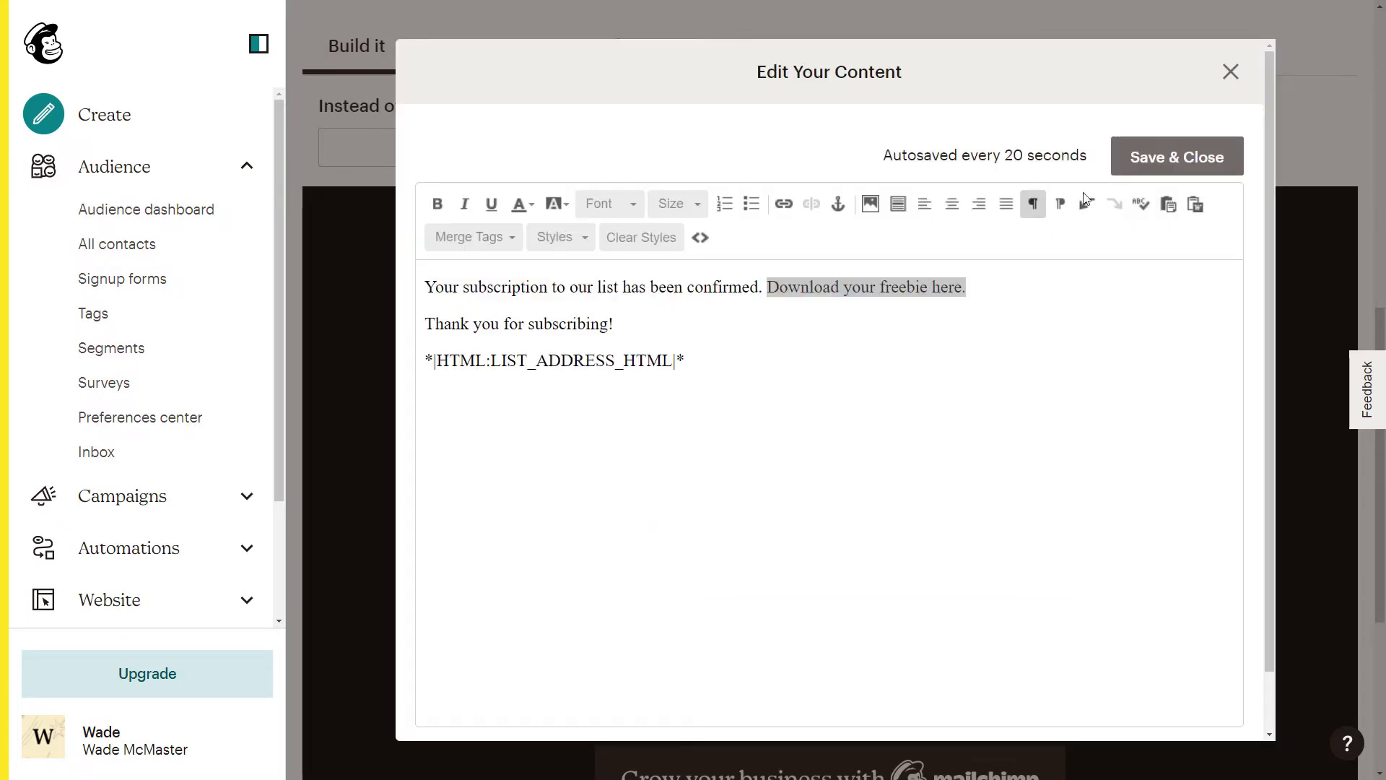
pyautogui.click(1143, 165)
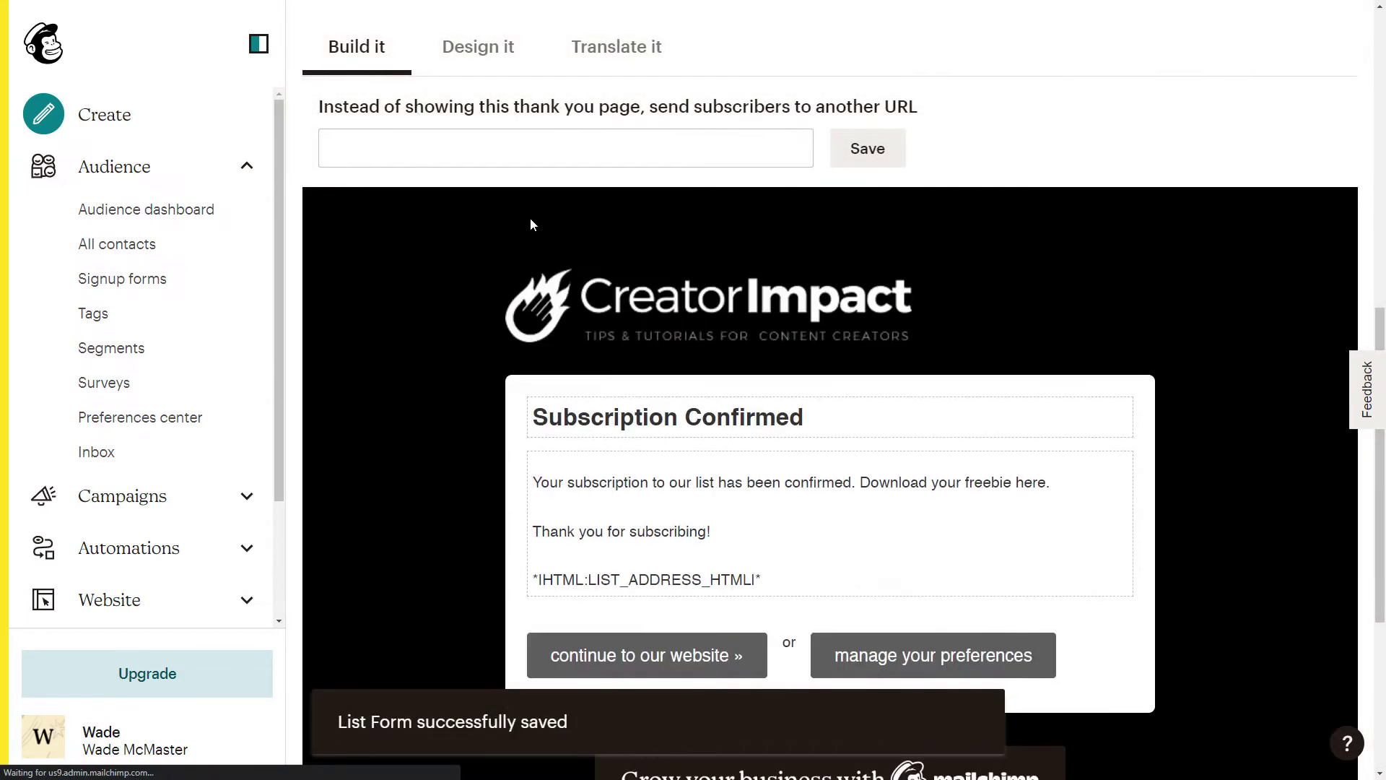
# Switch the form builder to the Final welcome email
pyautogui.scroll(5, 530, 224)
pyautogui.scroll(1, 531, 224)
pyautogui.click(378, 266)
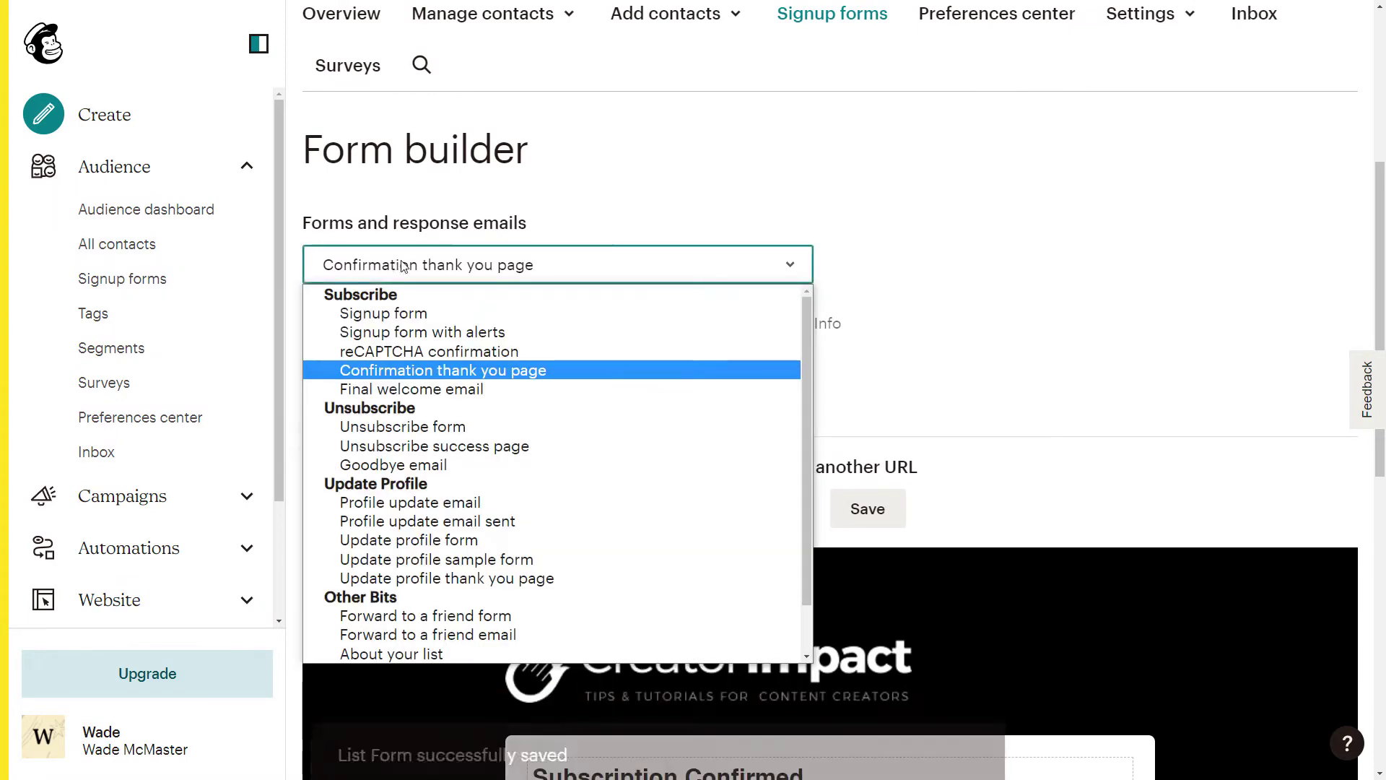
pyautogui.click(404, 391)
# Stay on the Final welcome email, turning 'Send a final welcome email' on and back off
pyautogui.scroll(-5, 531, 369)
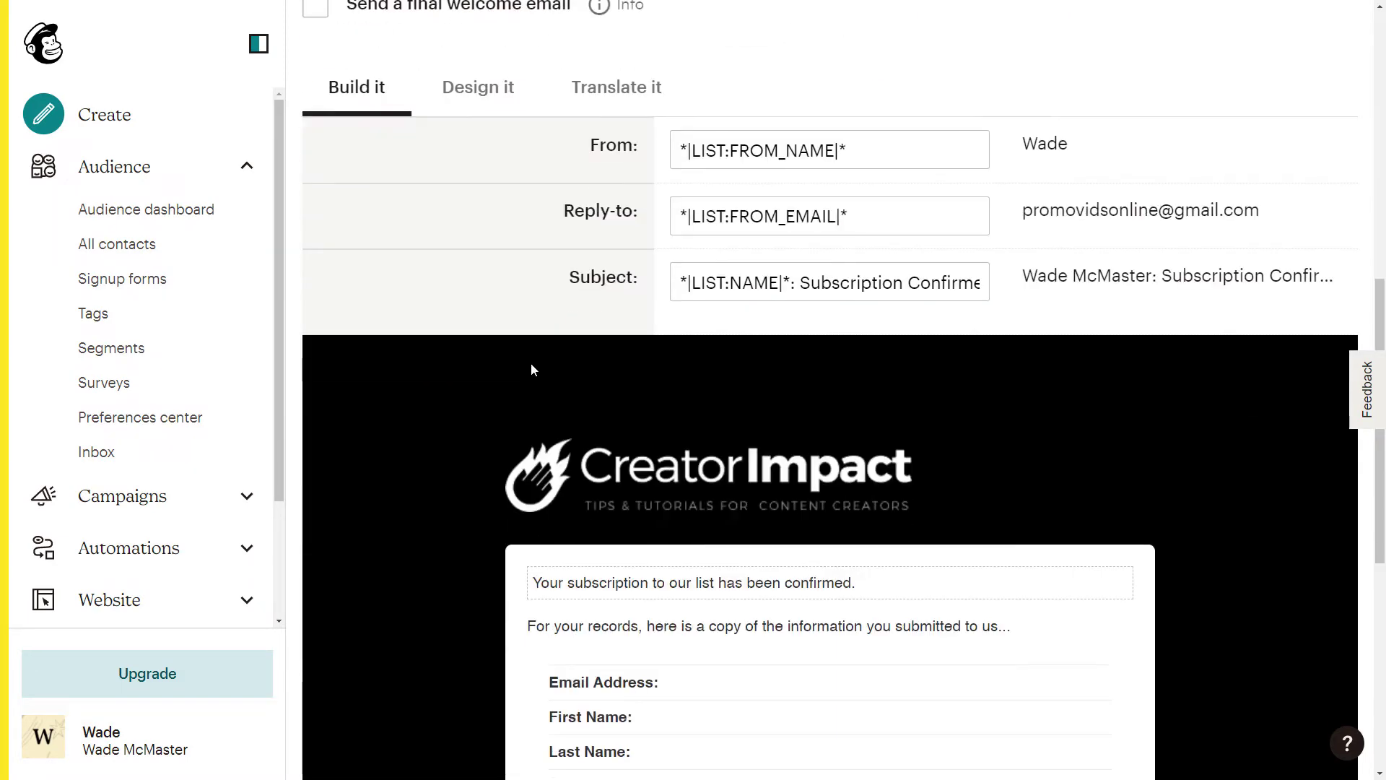
pyautogui.scroll(-2, 531, 370)
pyautogui.scroll(-4, 533, 374)
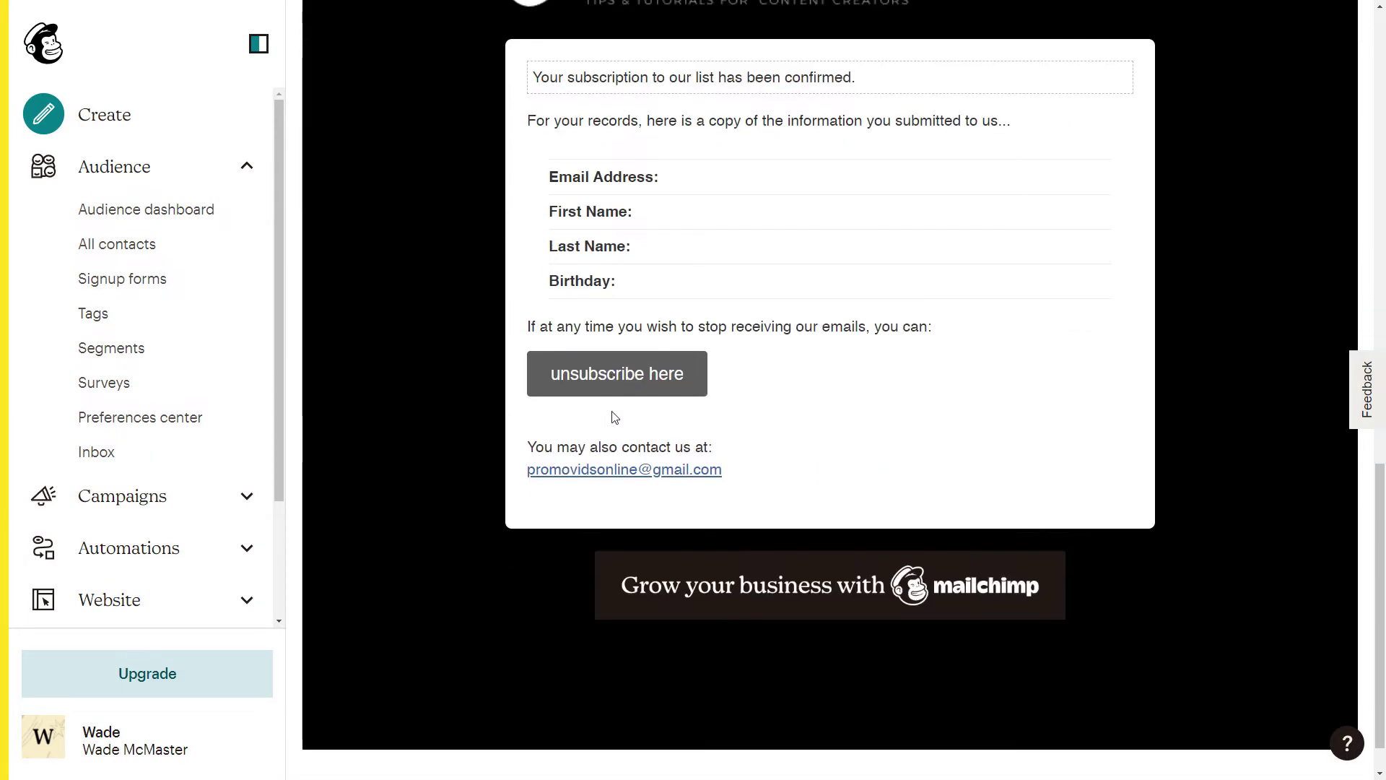
pyautogui.scroll(3, 614, 412)
pyautogui.scroll(8, 614, 418)
pyautogui.click(448, 192)
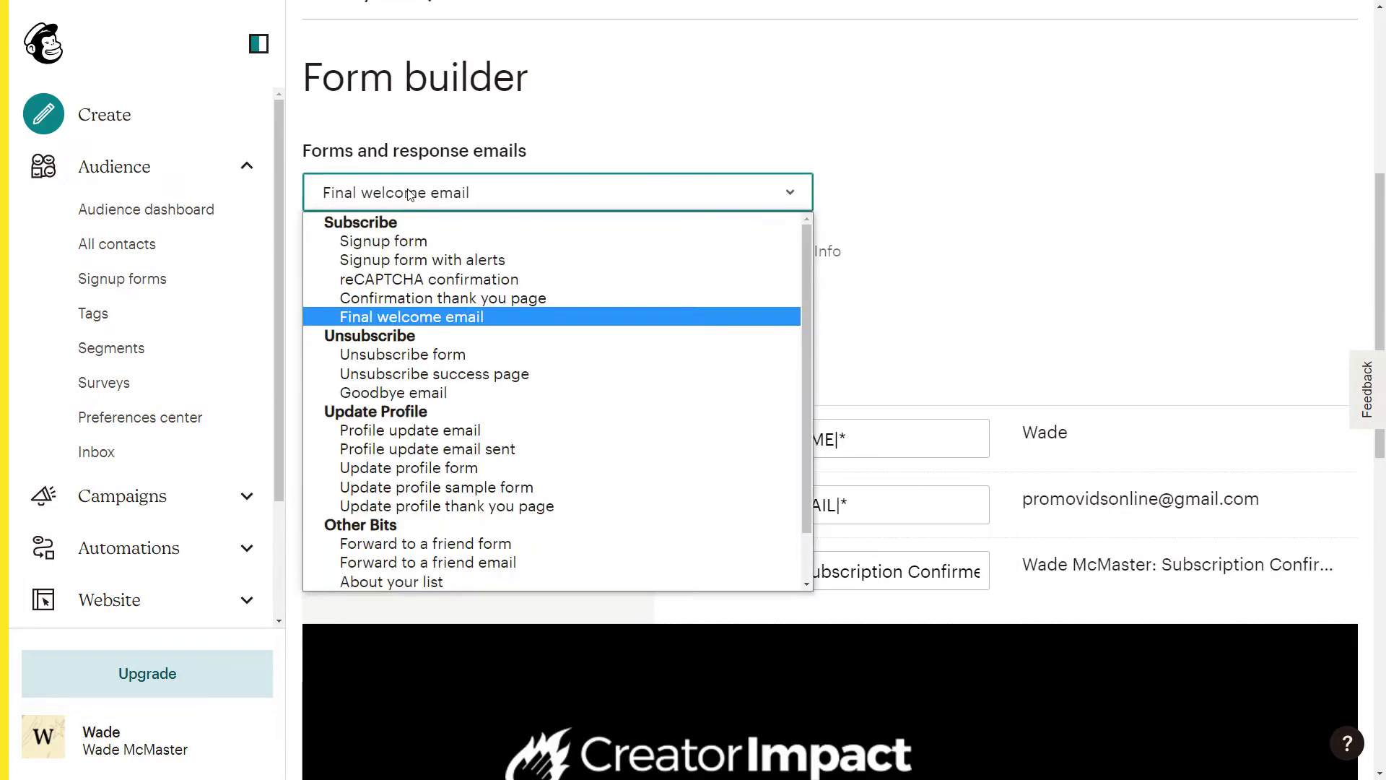
pyautogui.click(447, 192)
pyautogui.click(480, 197)
pyautogui.click(480, 196)
pyautogui.click(436, 206)
pyautogui.click(363, 325)
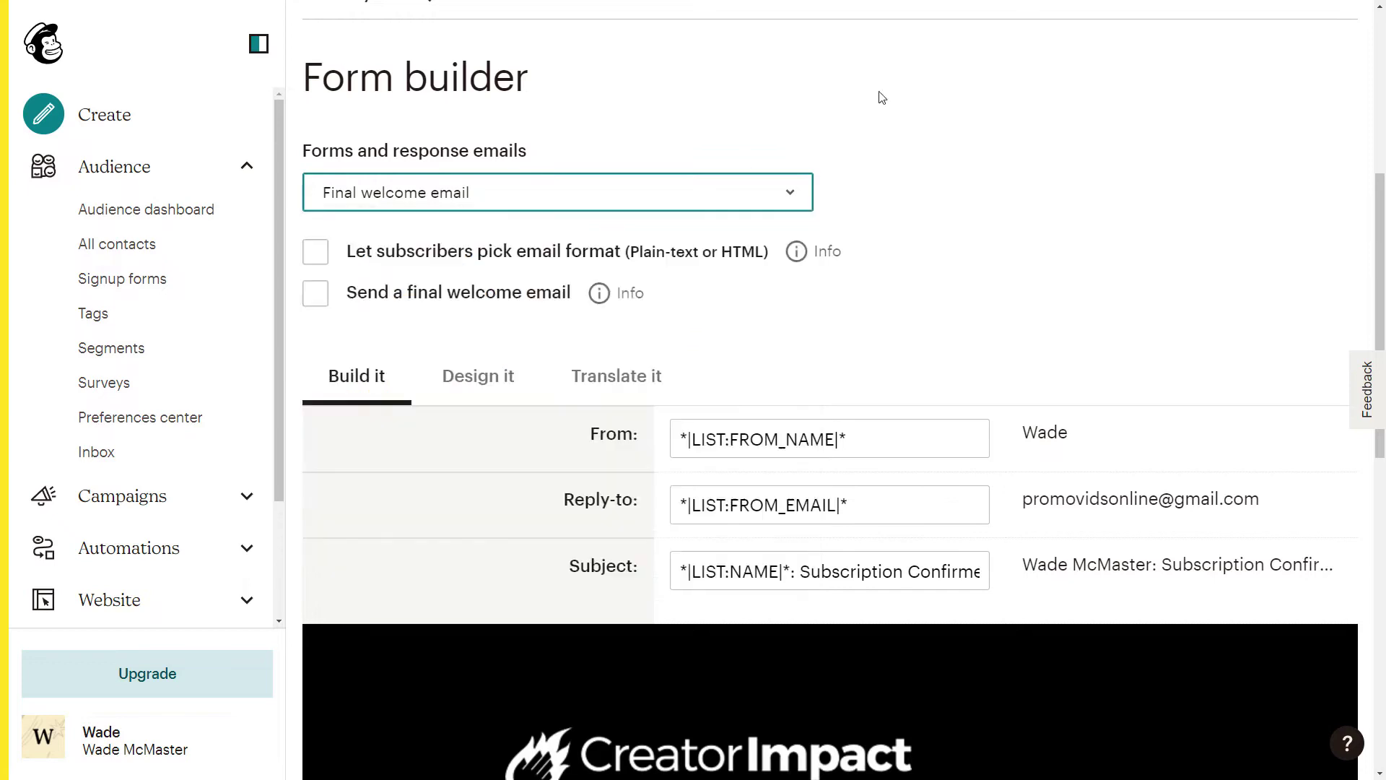
pyautogui.click(318, 296)
pyautogui.click(322, 299)
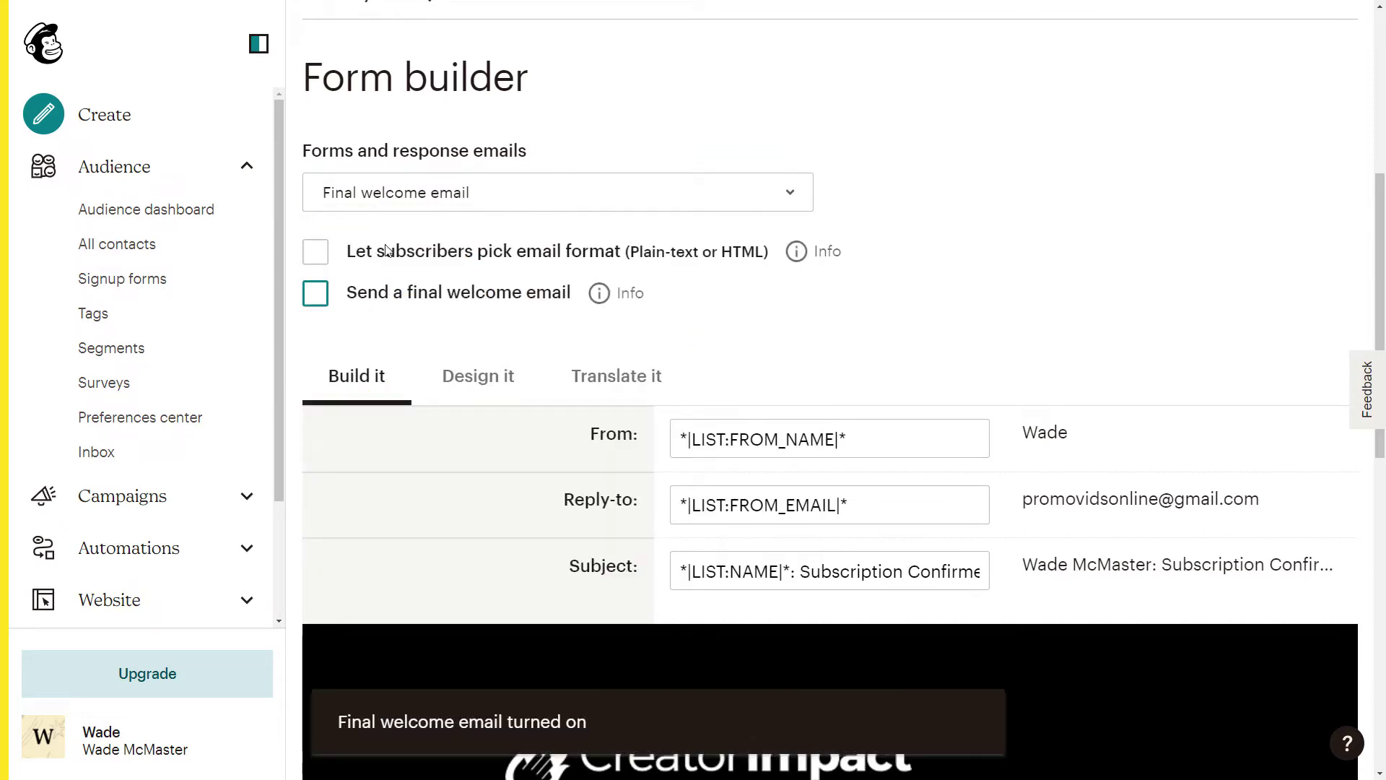
# Switch to the Unsubscribe form and review its preview
pyautogui.click(417, 197)
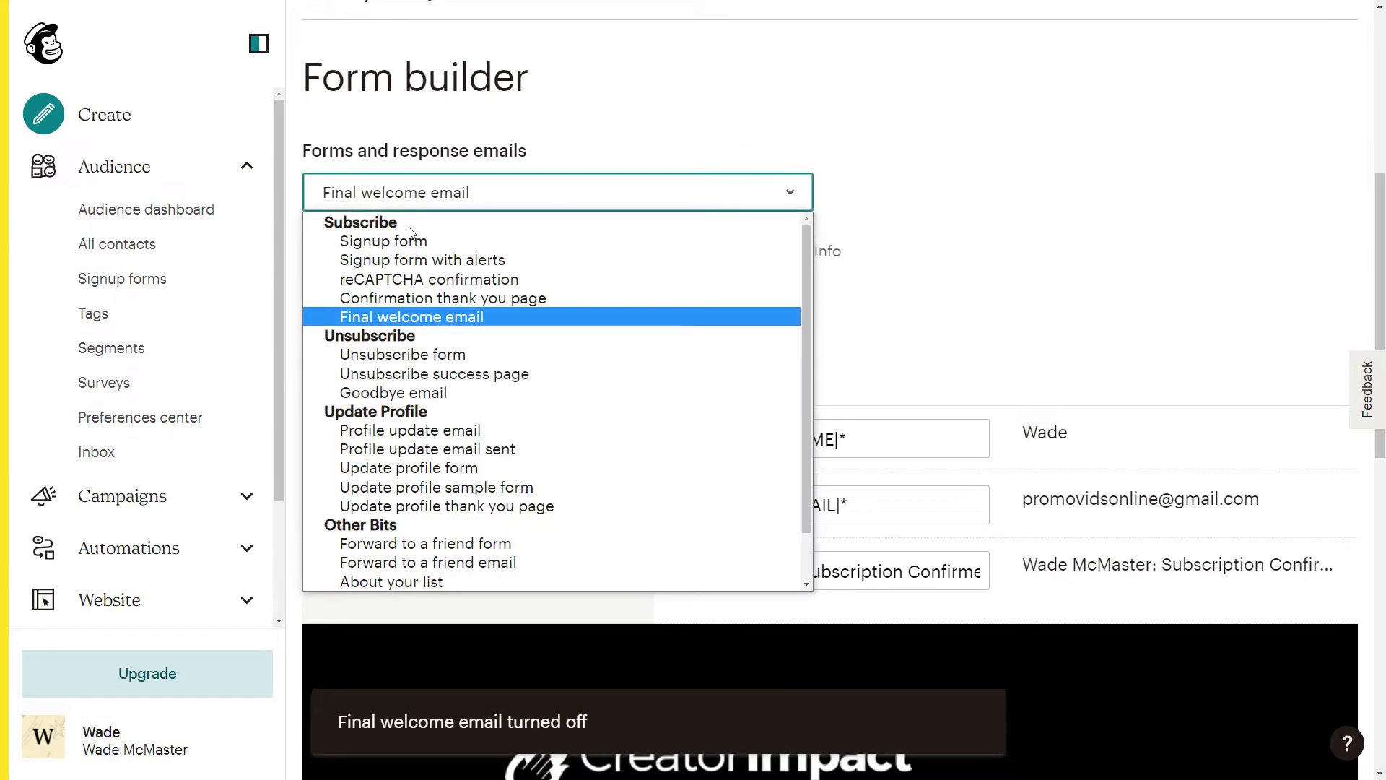
pyautogui.click(406, 353)
pyautogui.scroll(-4, 440, 236)
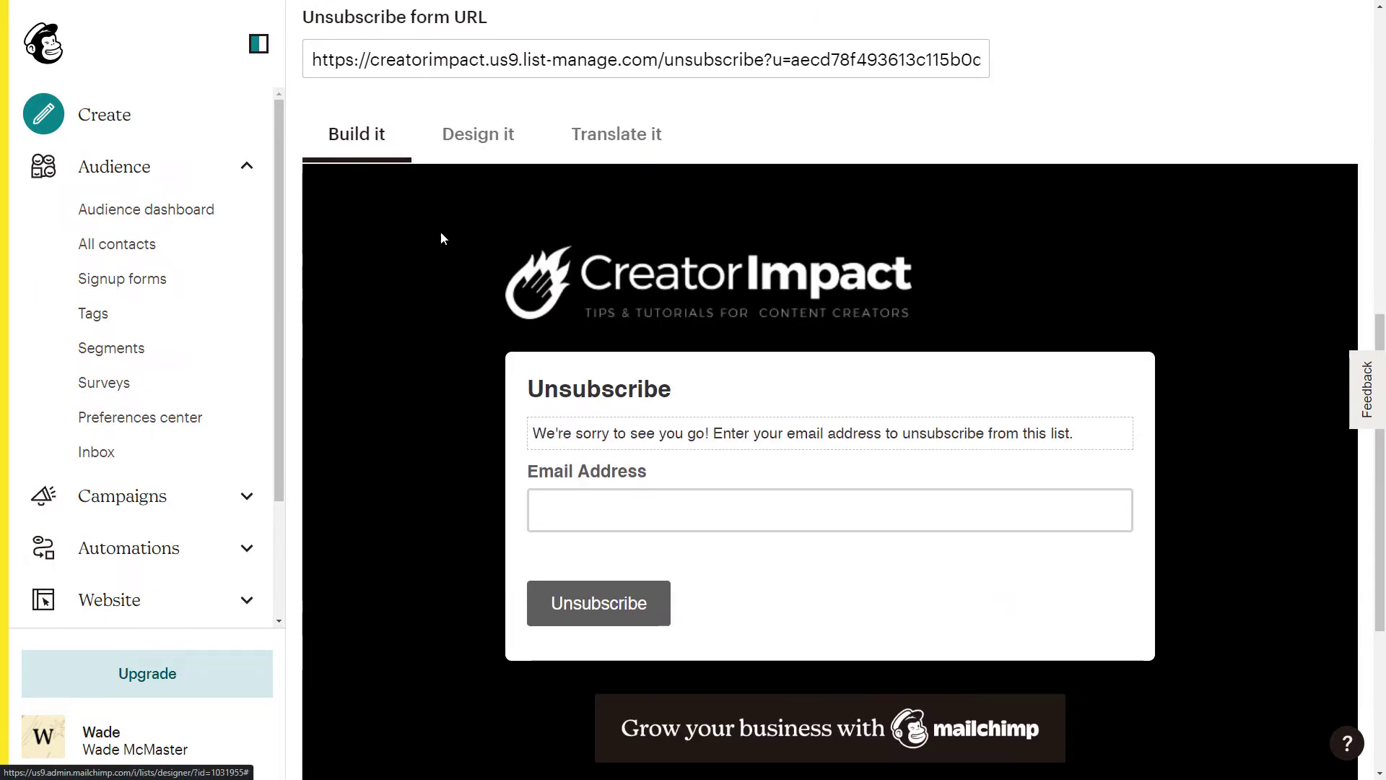
pyautogui.scroll(4, 440, 235)
pyautogui.click(410, 199)
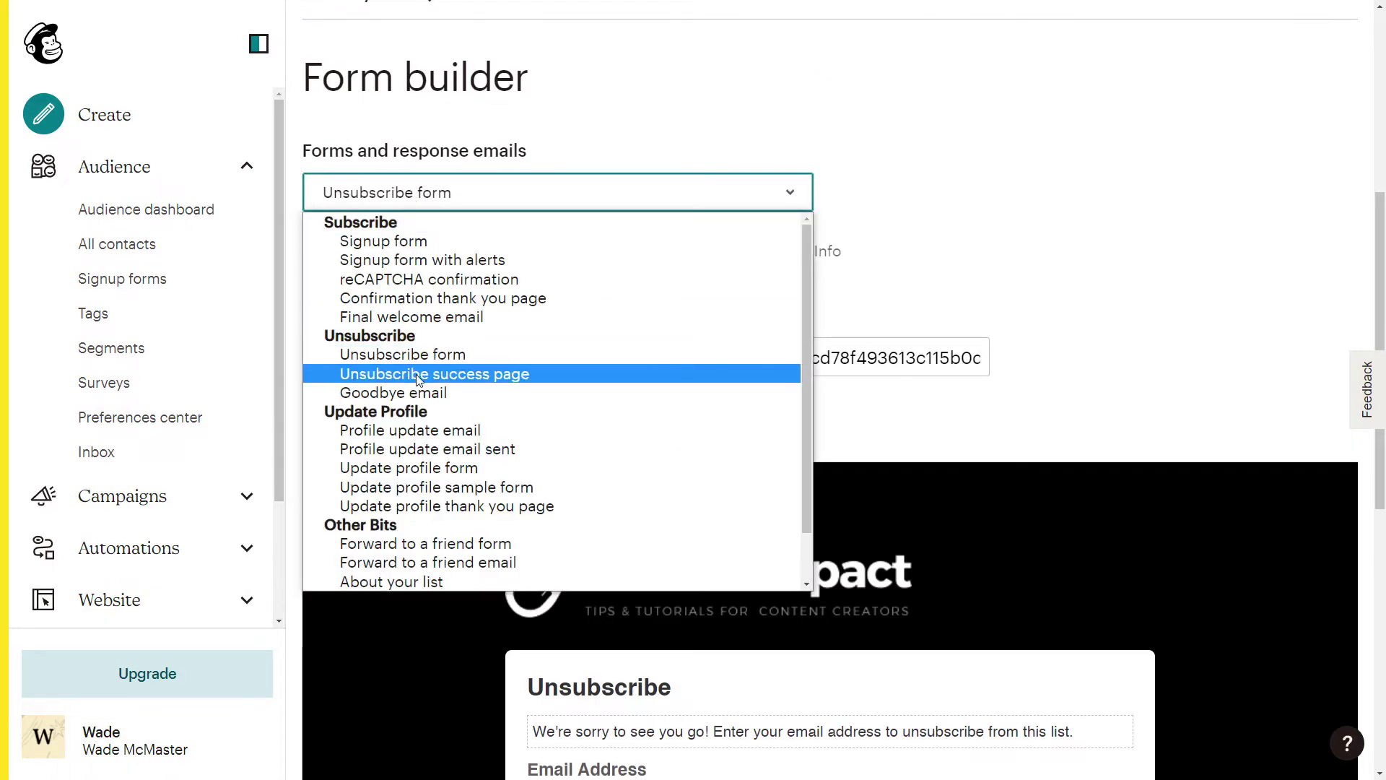
pyautogui.click(643, 104)
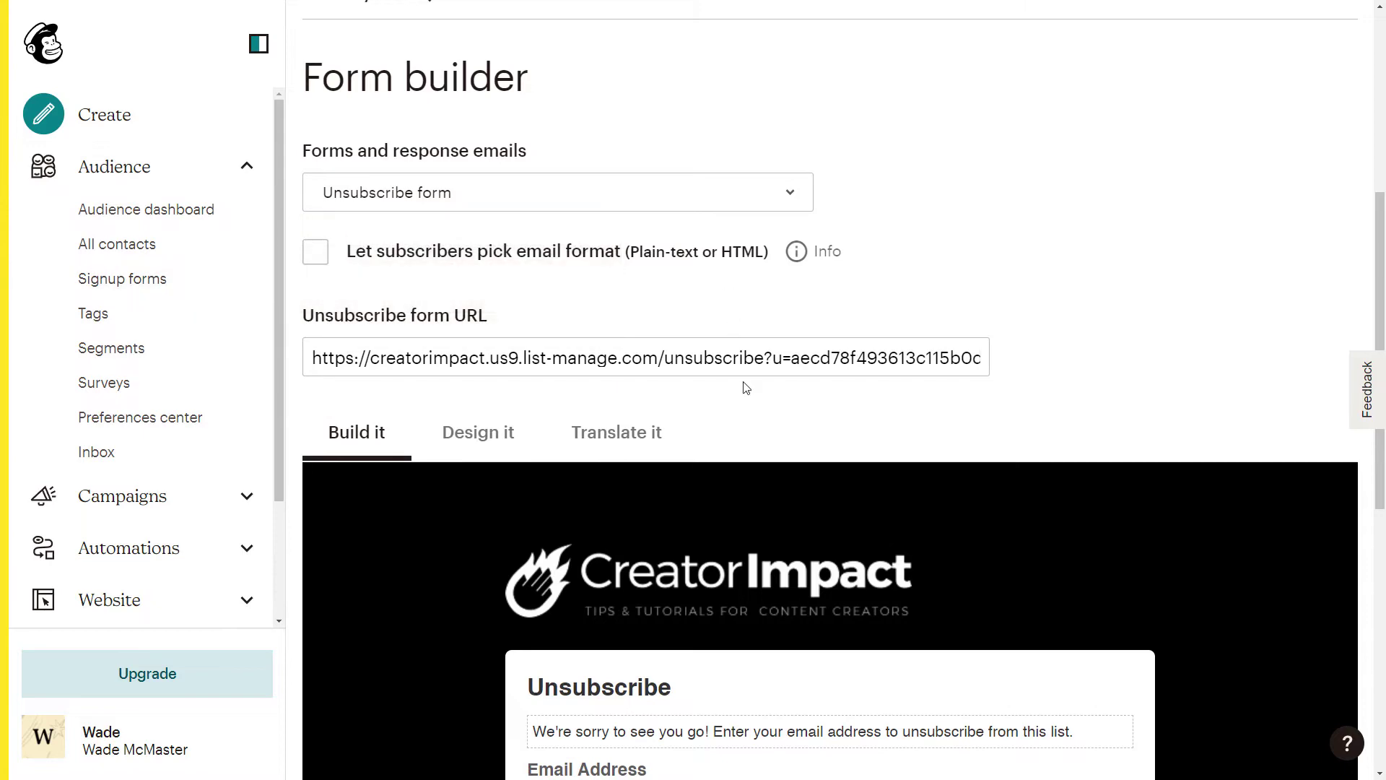
pyautogui.scroll(3, 742, 375)
pyautogui.scroll(-6, 742, 369)
pyautogui.scroll(3, 535, 424)
# Choose the Signup form and copy its eepurl signup URL
pyautogui.click(336, 186)
pyautogui.click(363, 241)
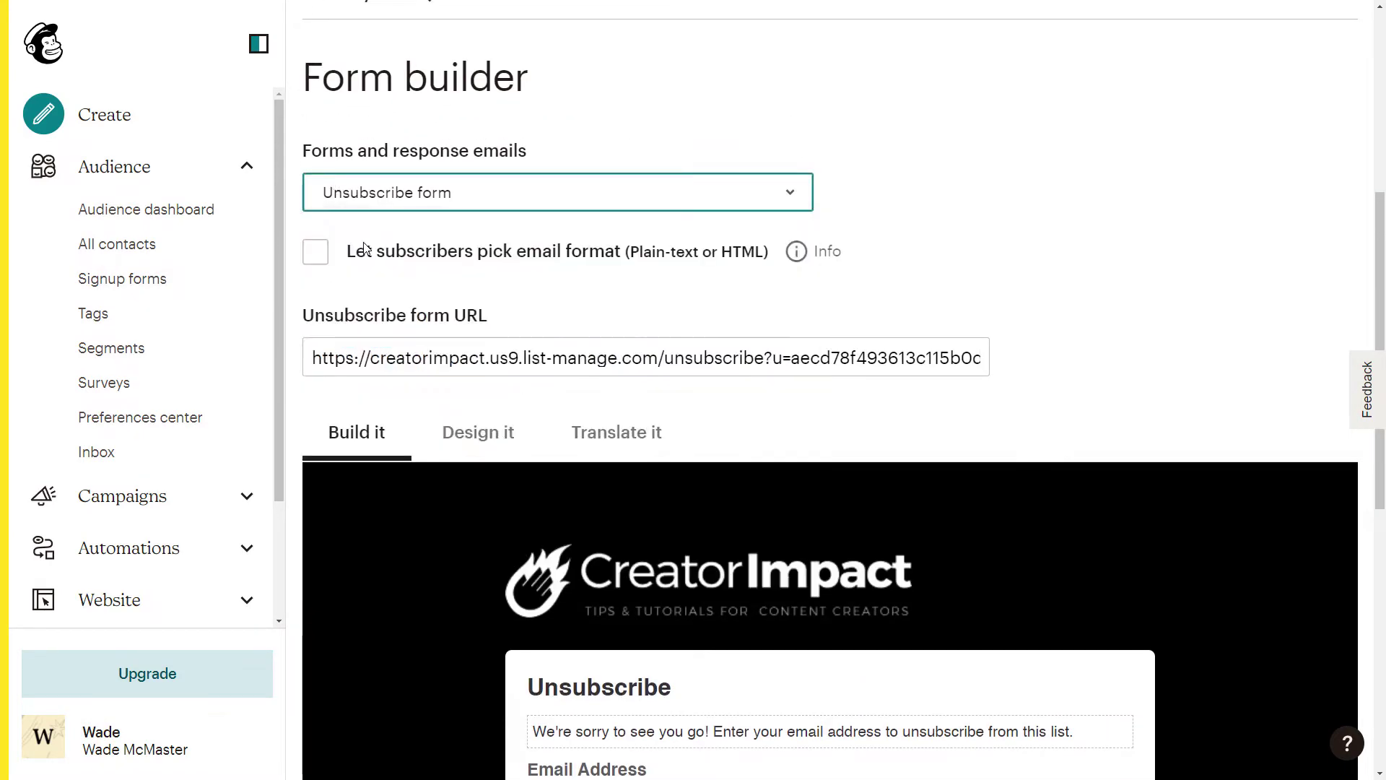
pyautogui.click(320, 353)
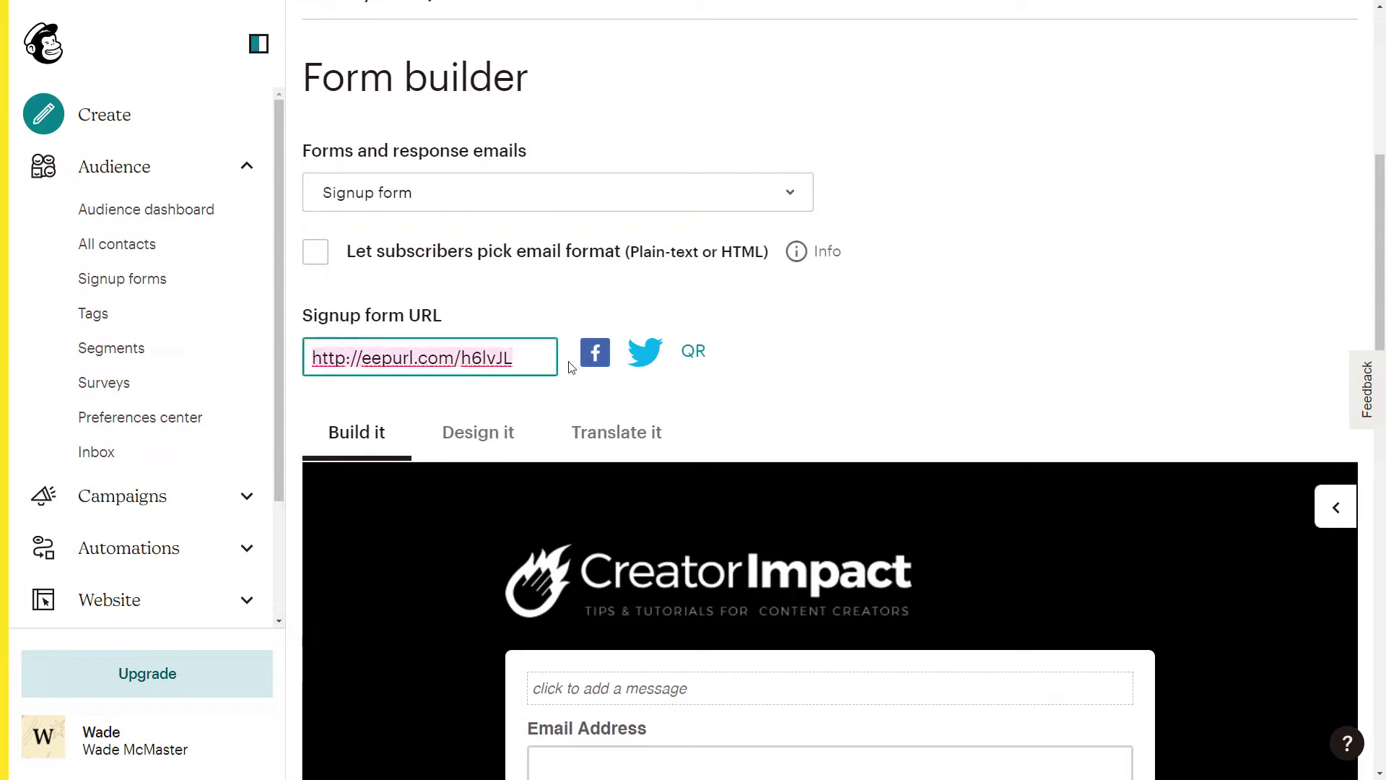
pyautogui.rightClick(469, 365)
pyautogui.click(503, 416)
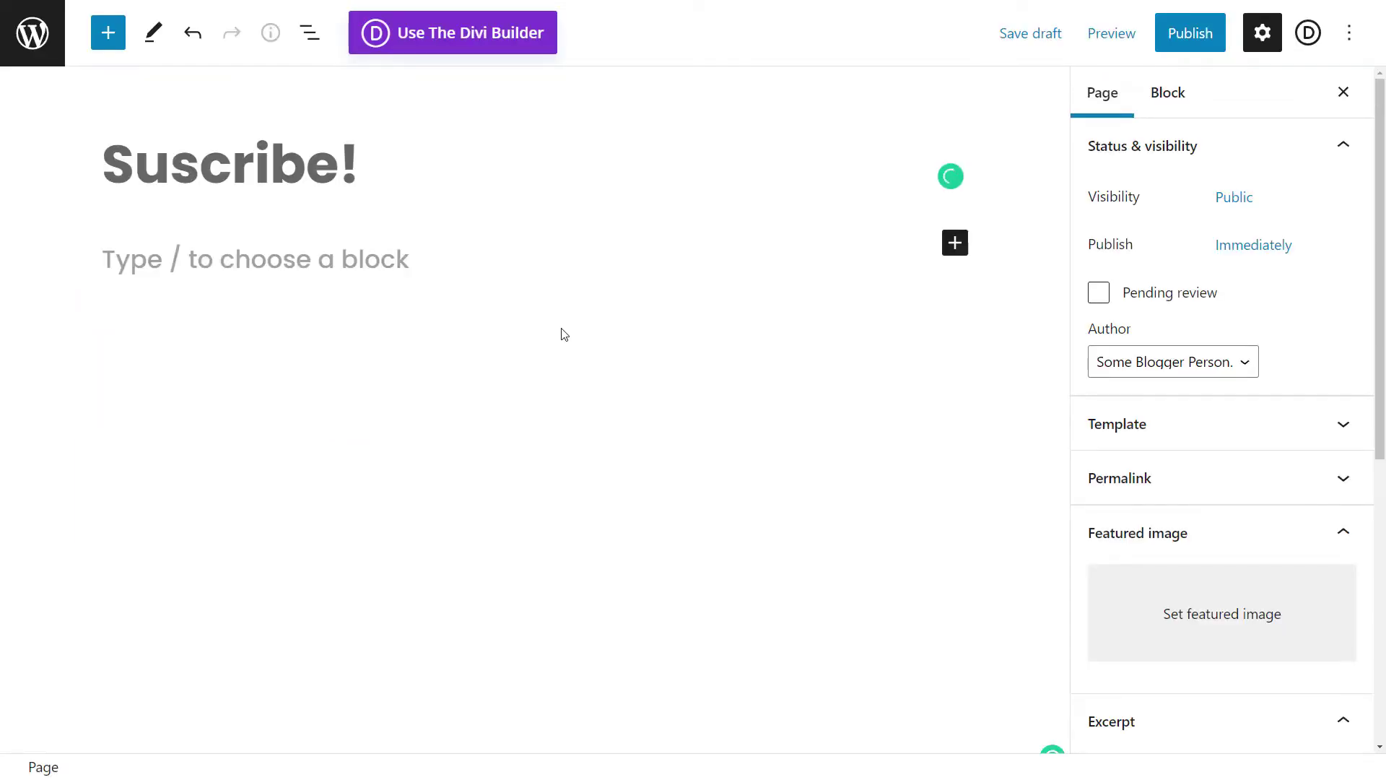
pyautogui.click(451, 260)
pyautogui.write('Subscribe here')
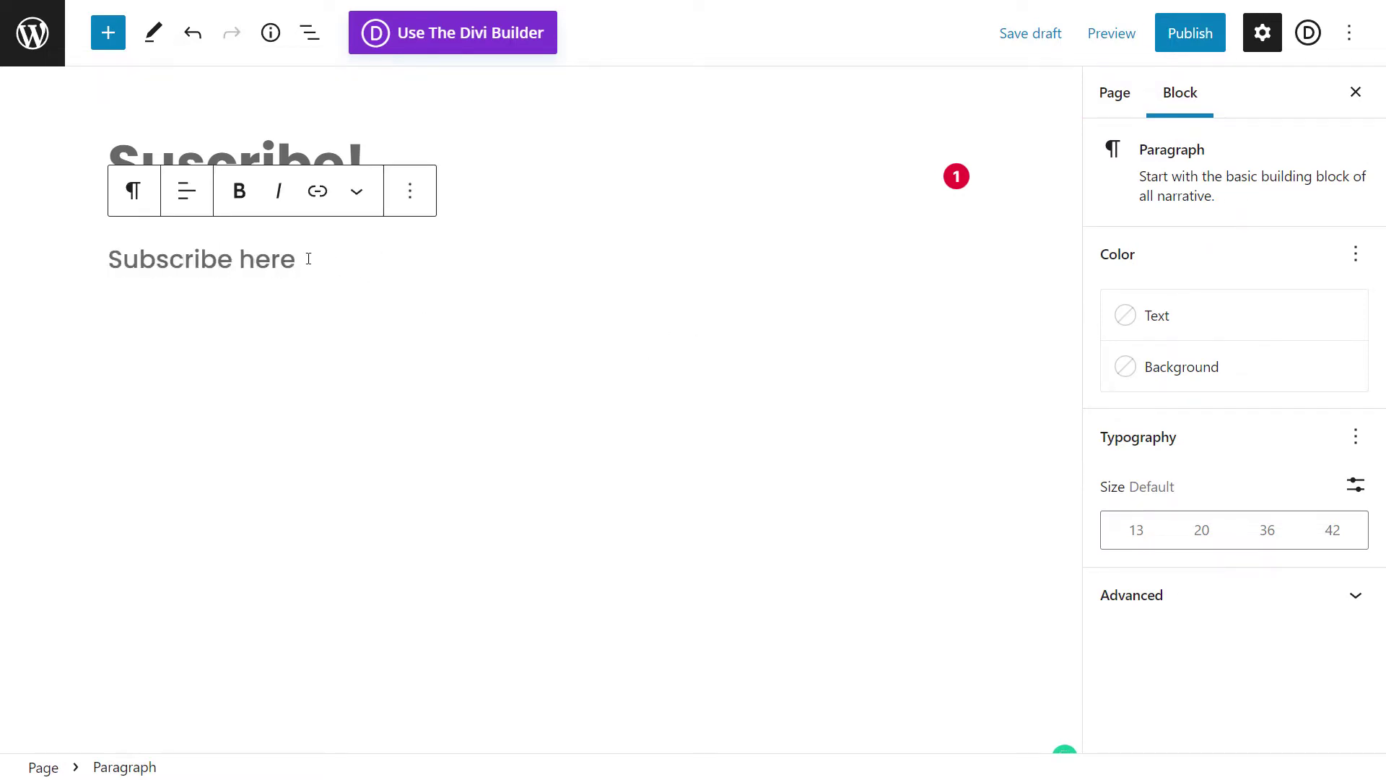
pyautogui.moveTo(308, 258); pyautogui.dragTo(102, 260)
pyautogui.click(316, 200)
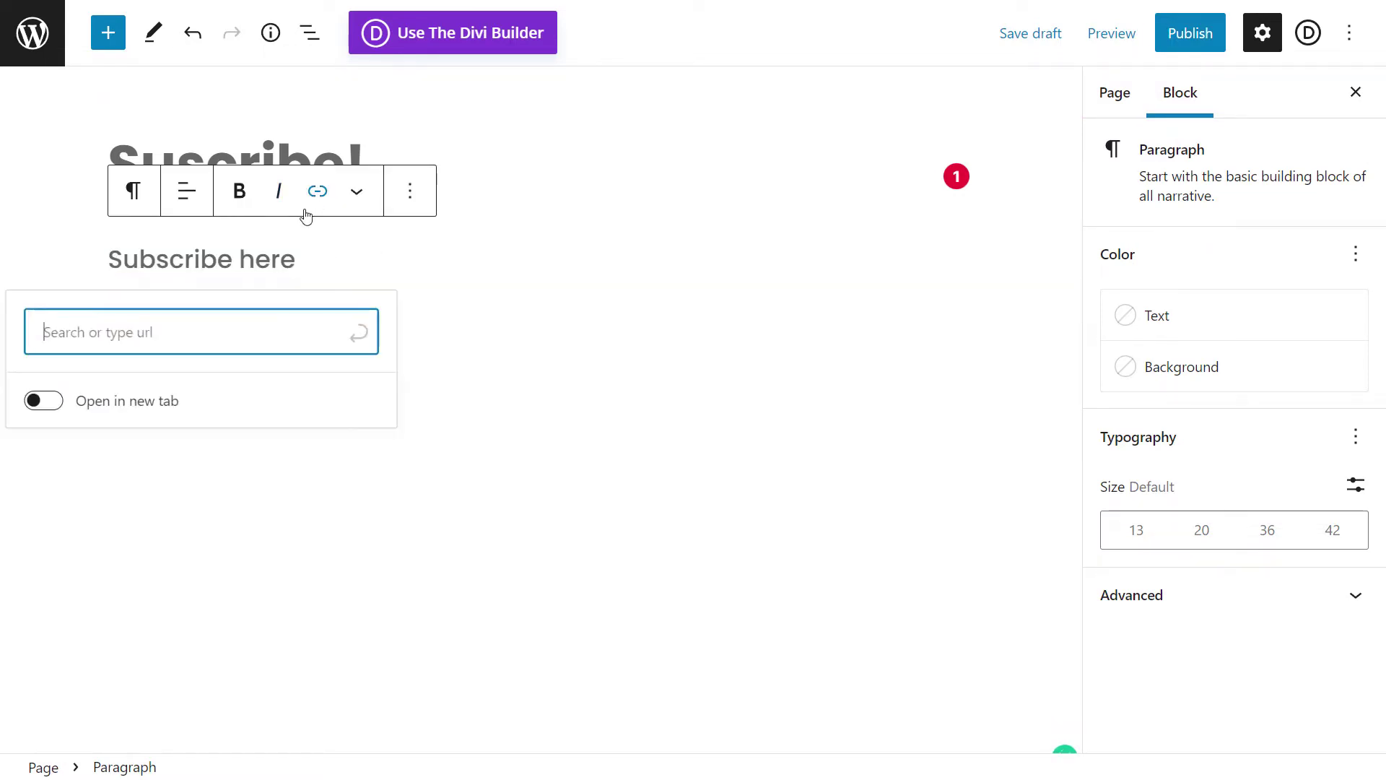
pyautogui.hotkey('ctrl', 'v')
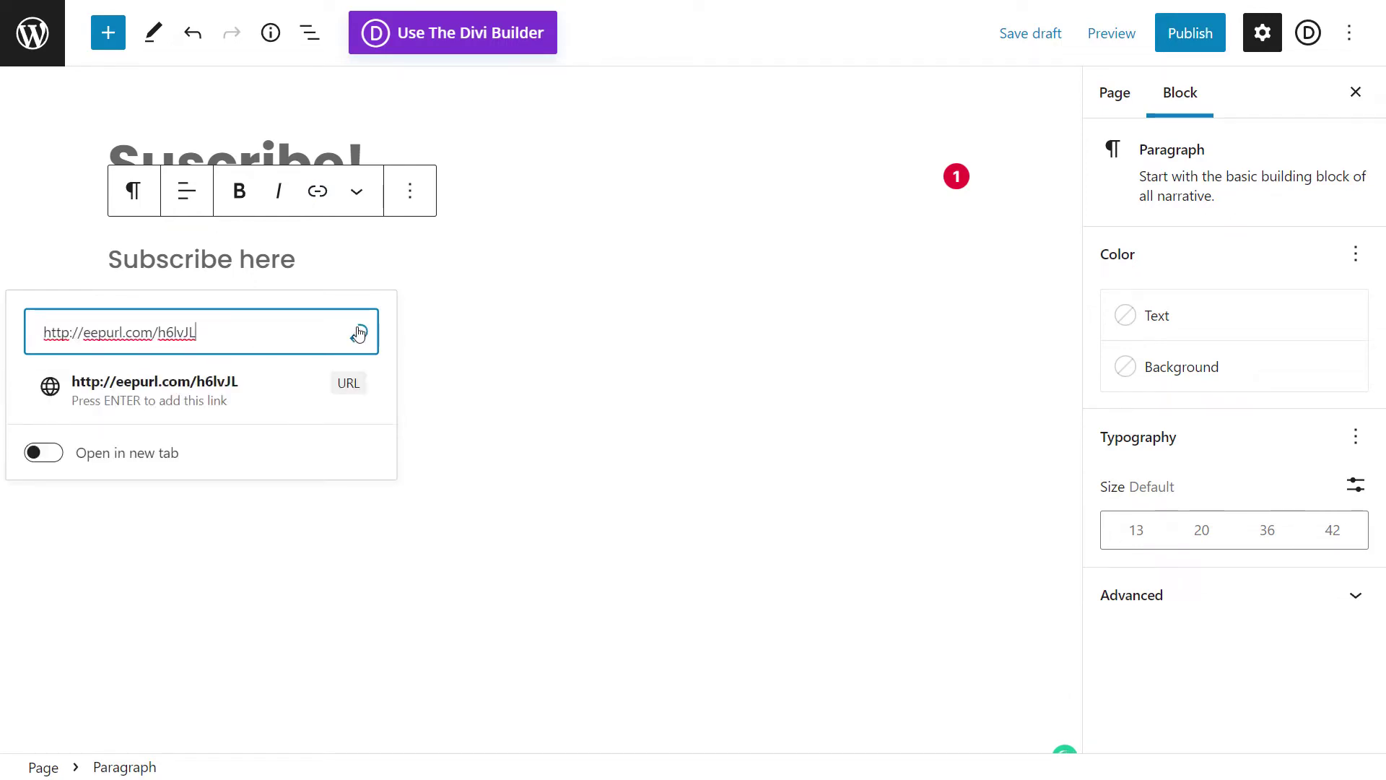
pyautogui.click(359, 333)
pyautogui.click(517, 318)
pyautogui.click(407, 255)
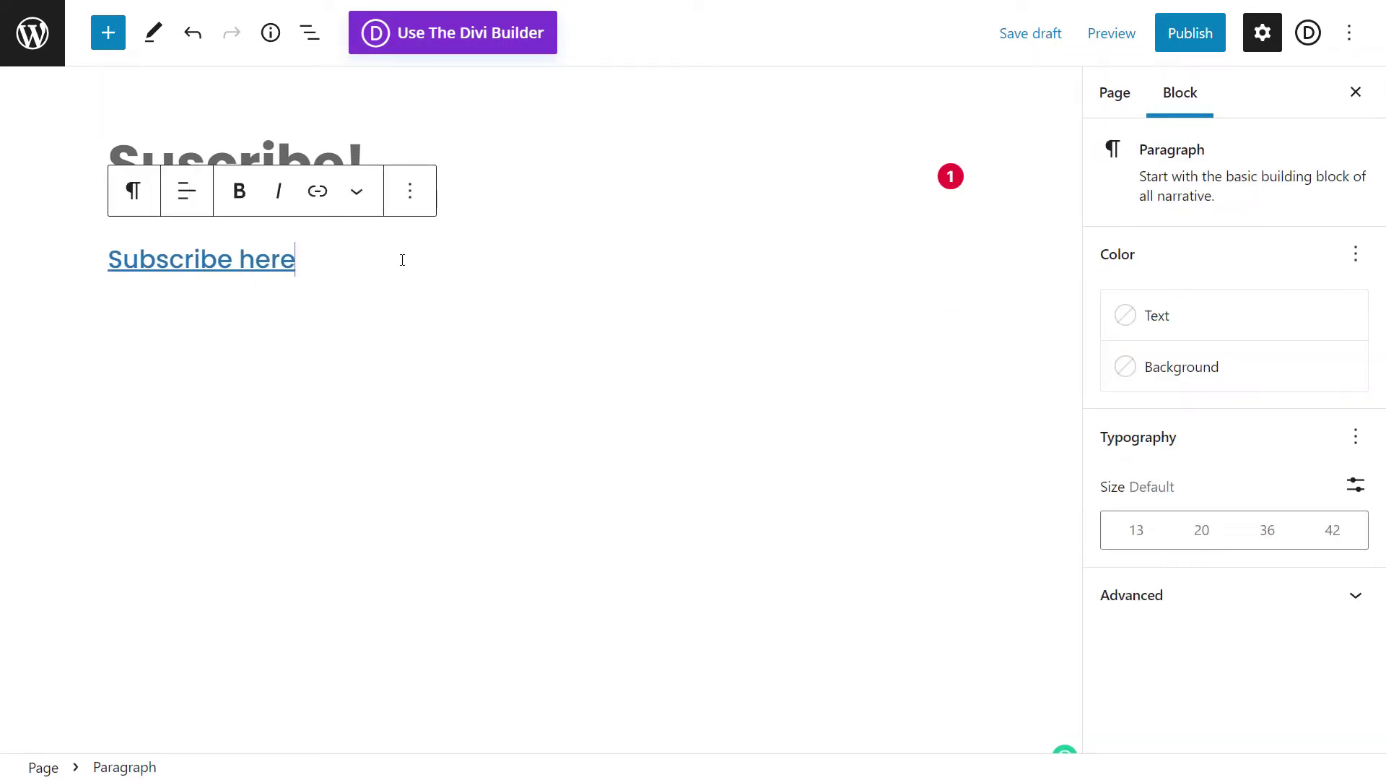
# Add a Buttons block labelled 'Subscribe' linked to the same signup URL
pyautogui.press('Return')
pyautogui.click(962, 329)
pyautogui.write('button')
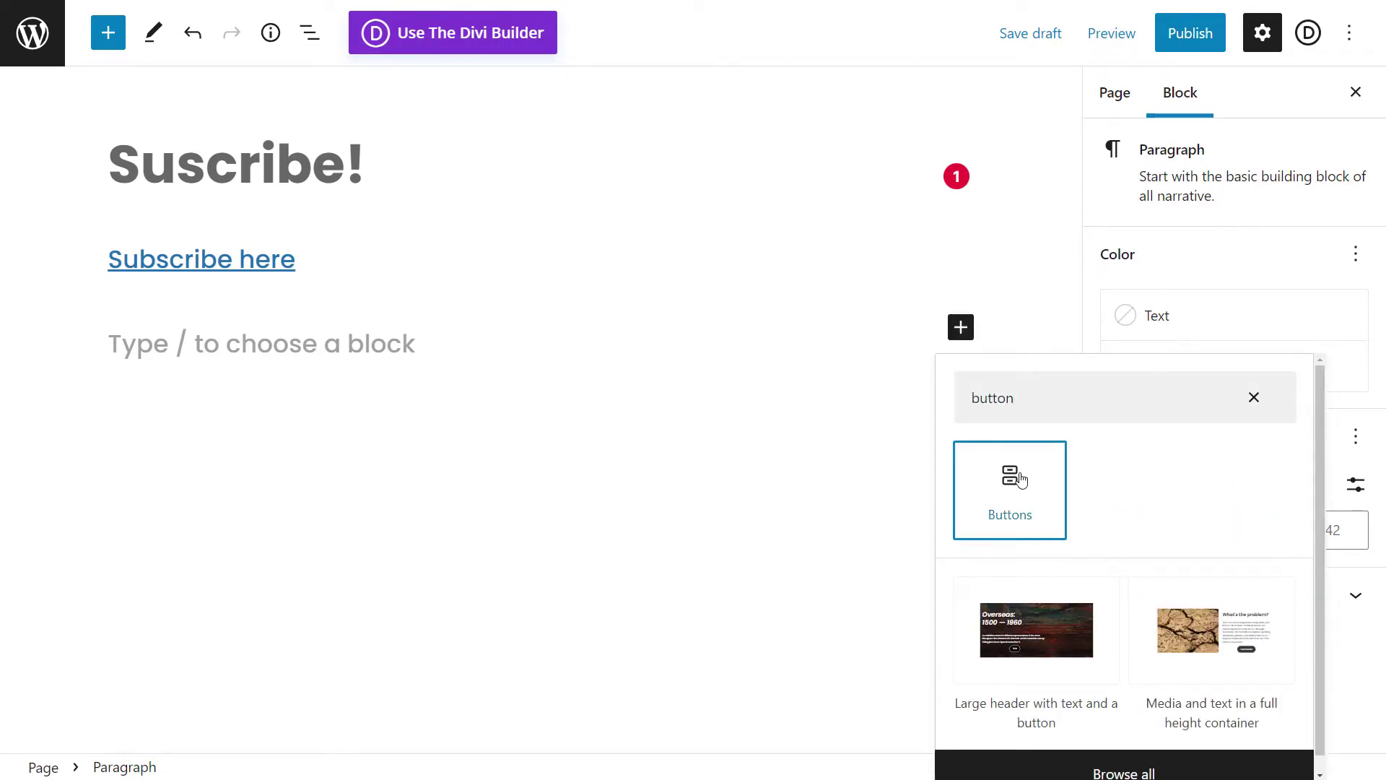
pyautogui.click(1013, 480)
pyautogui.write('Subscribe')
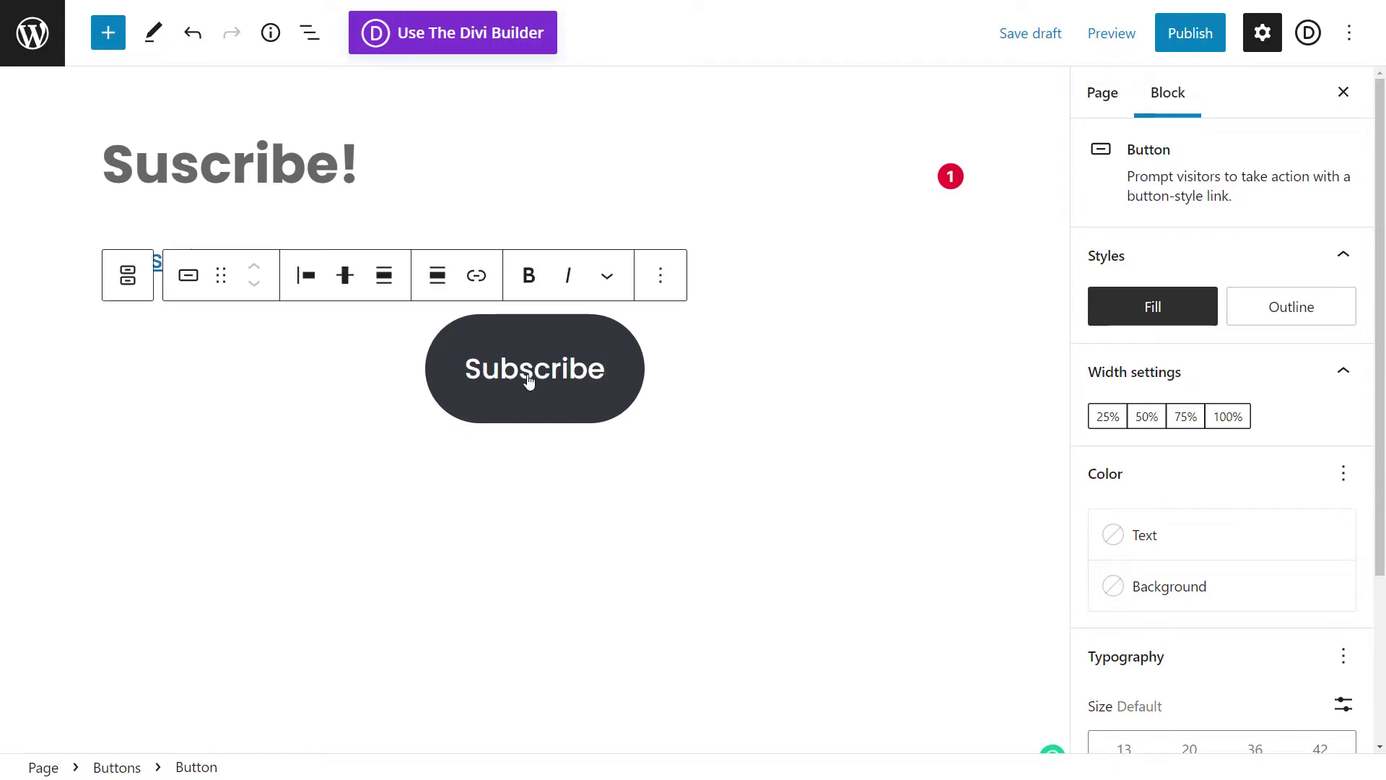
pyautogui.click(475, 277)
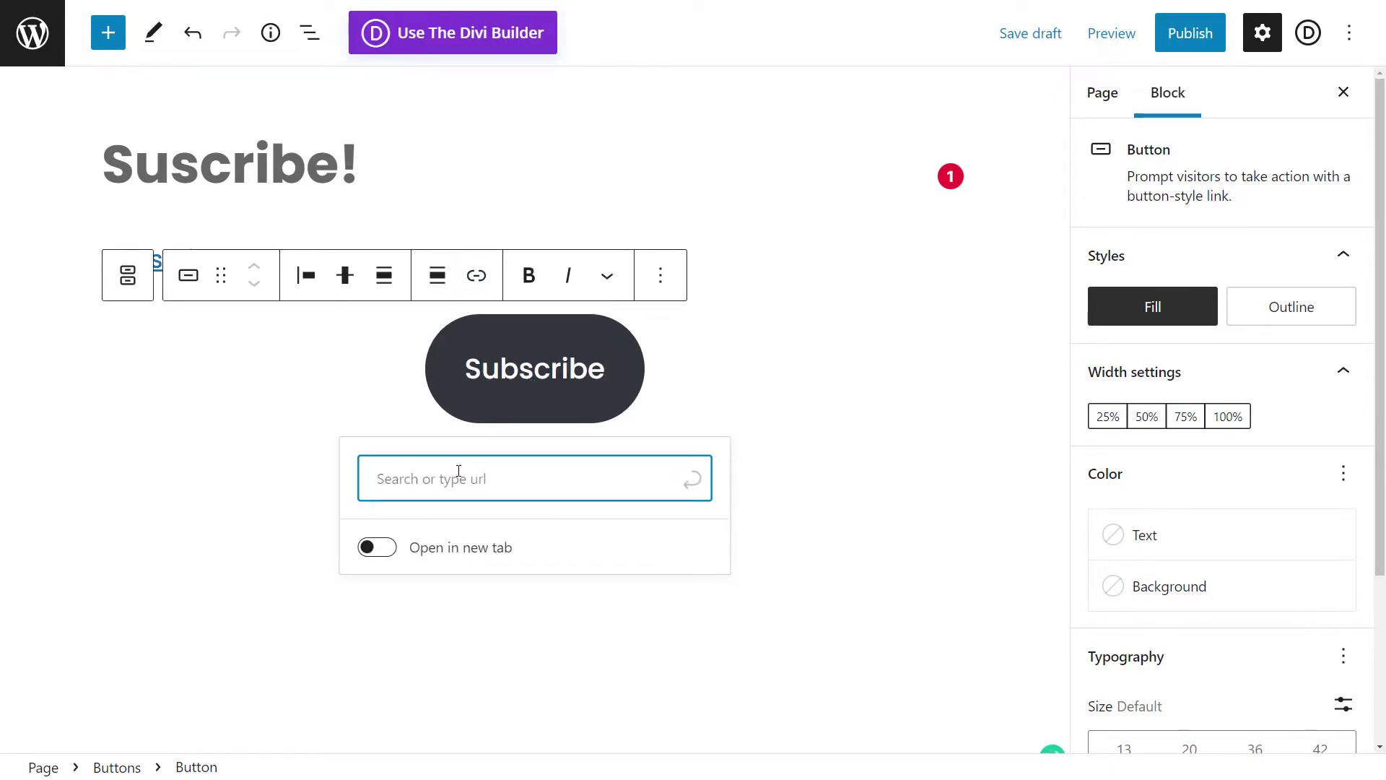
pyautogui.hotkey('ctrl', 'v')
pyautogui.click(692, 480)
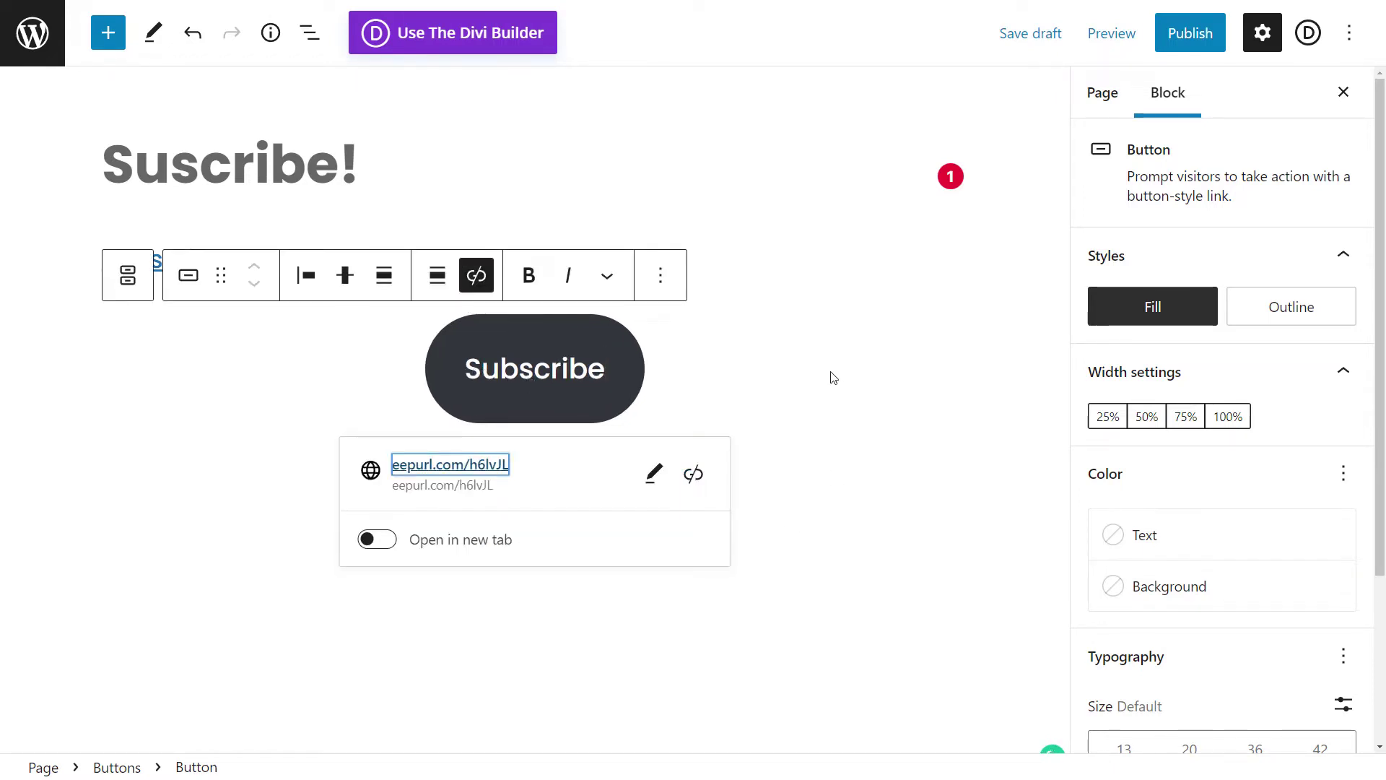
pyautogui.click(826, 280)
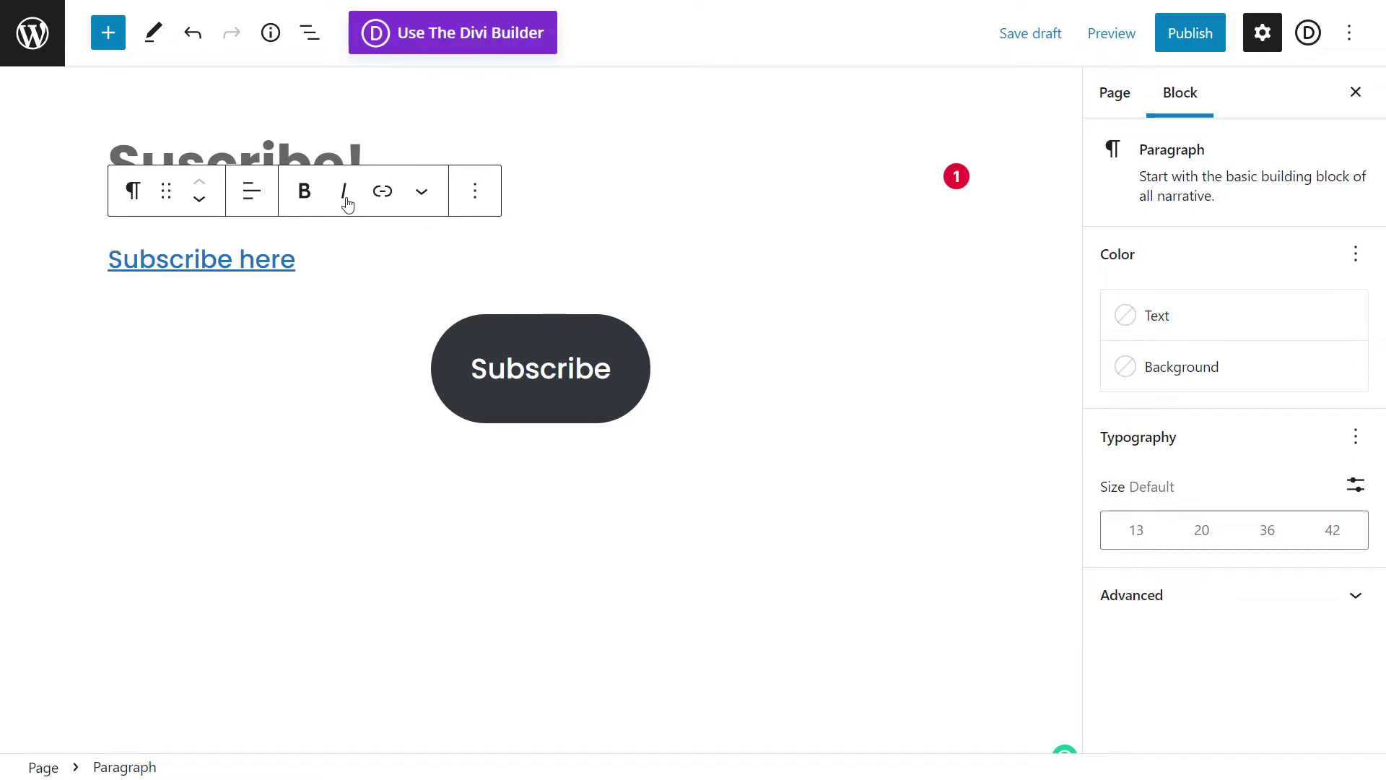
# Leave the page editor for the pages list and open Appearance > Widgets
pyautogui.click(31, 38)
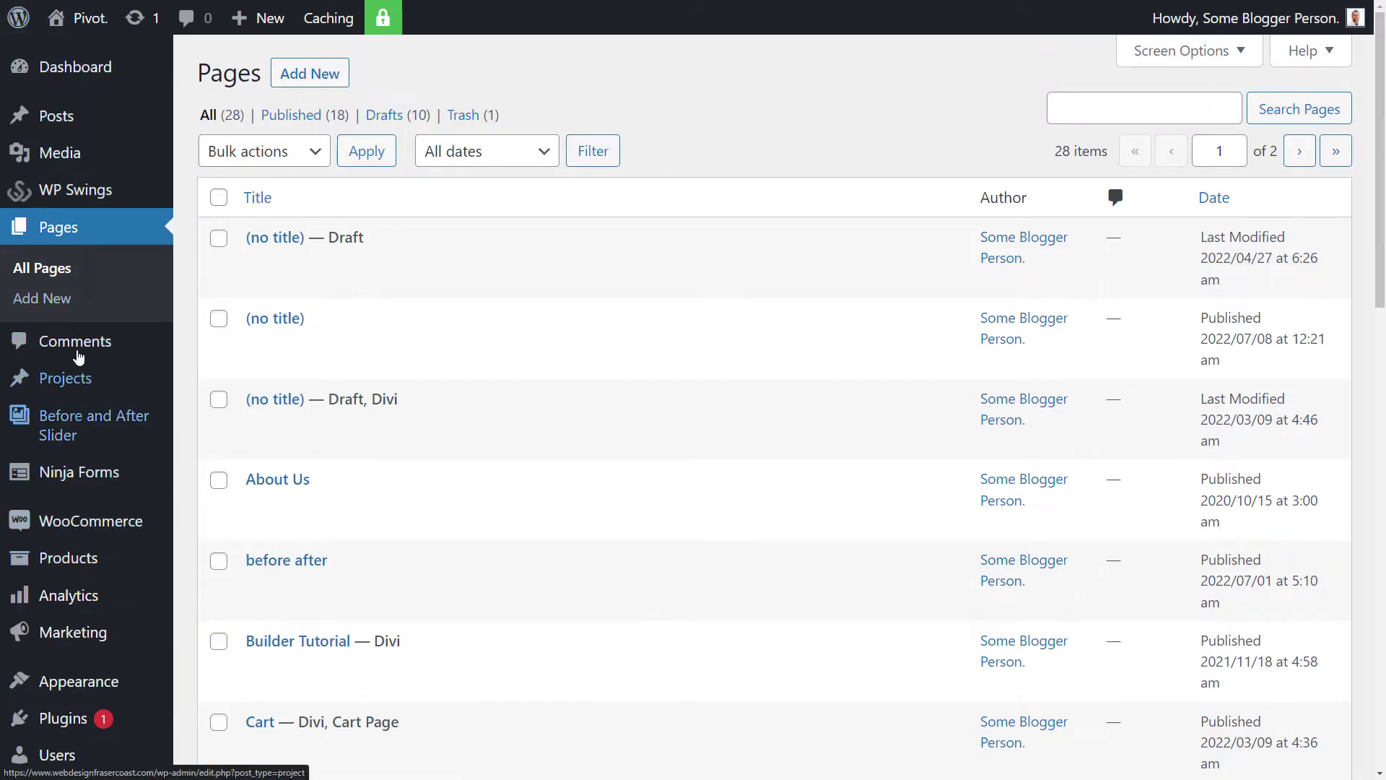
pyautogui.moveTo(32, 675)
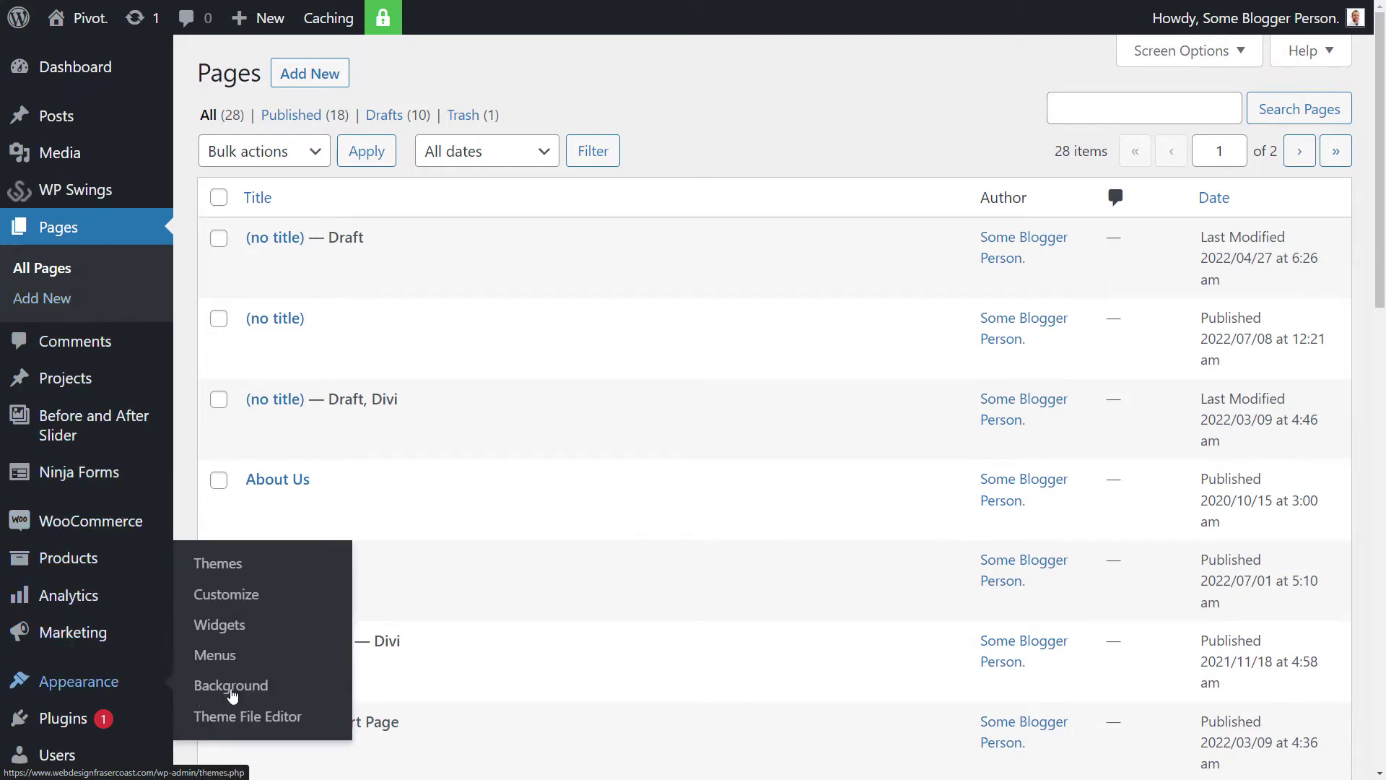
pyautogui.click(243, 634)
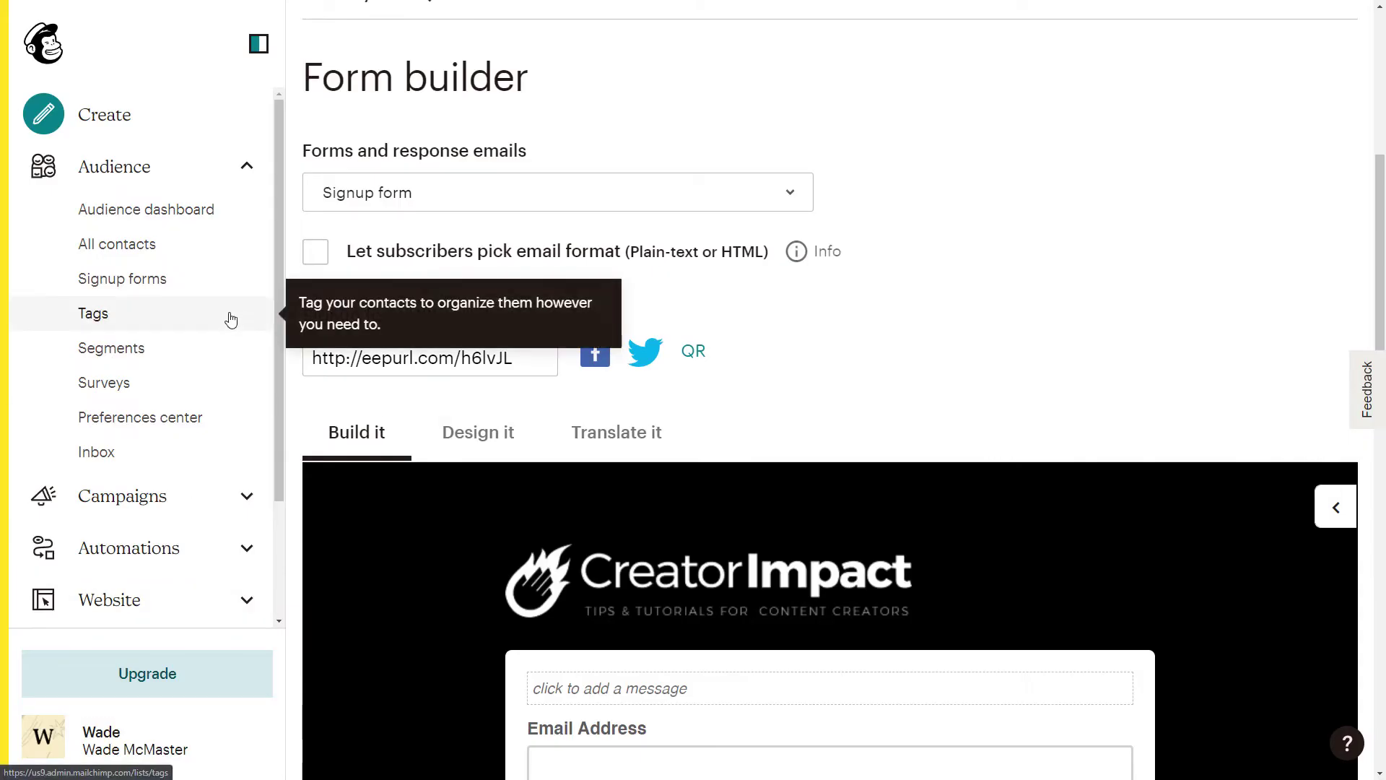
# Go to the audience's Signup forms and select Embedded forms
pyautogui.click(137, 282)
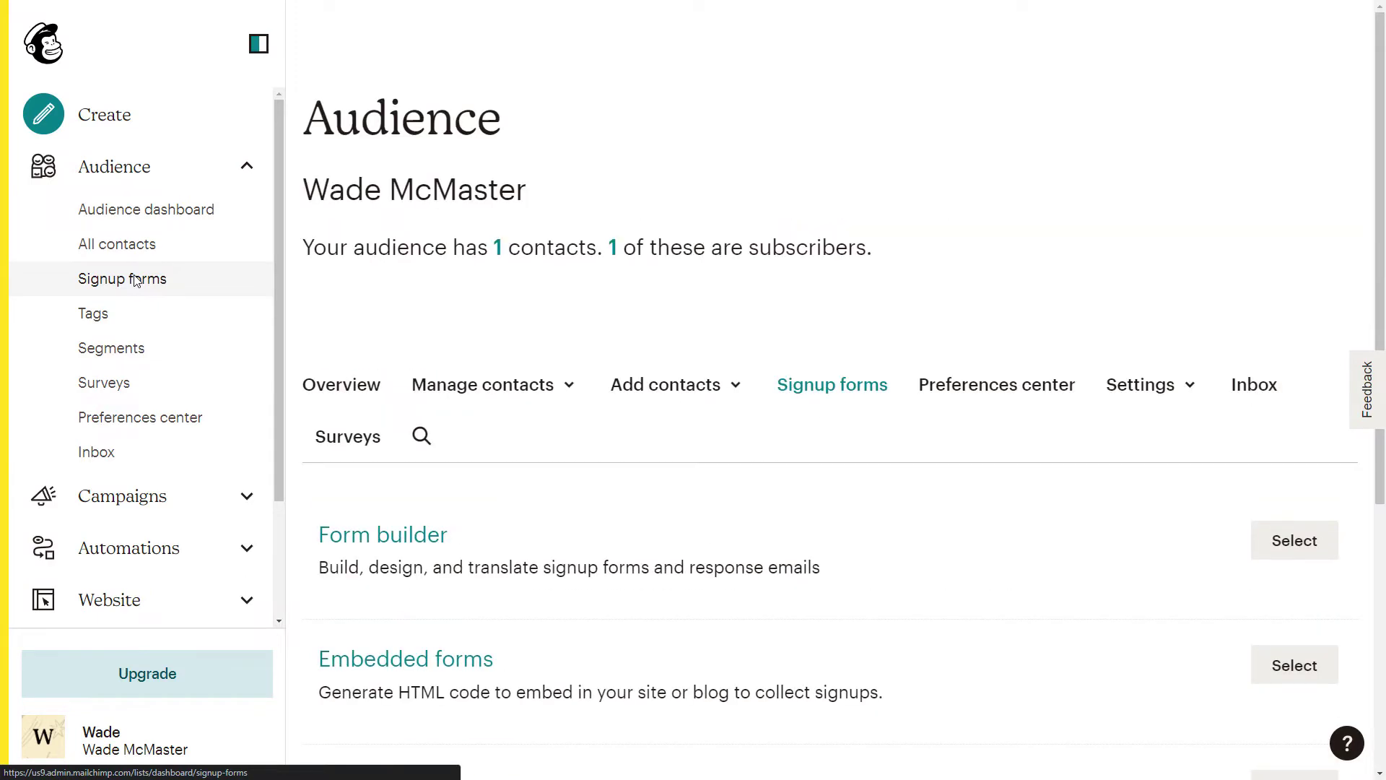
pyautogui.scroll(-4, 588, 309)
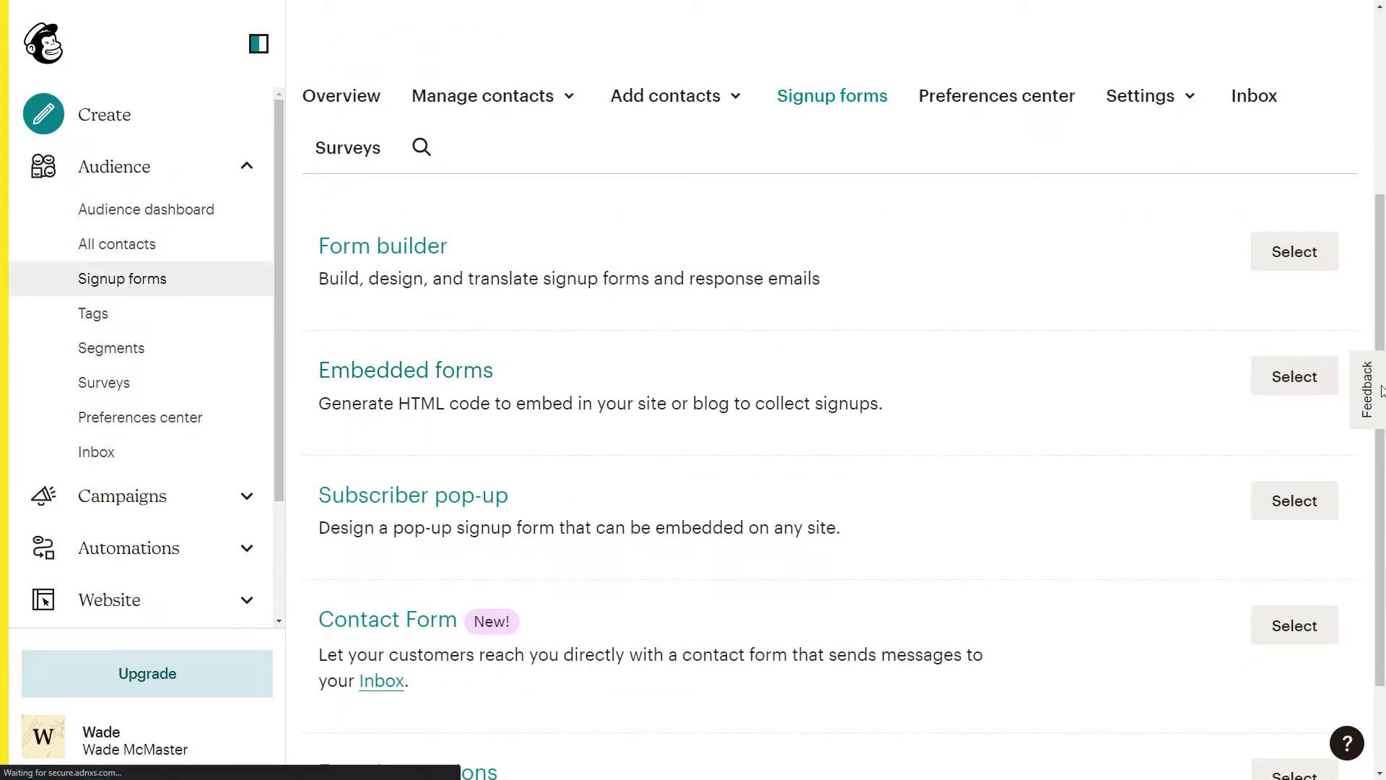
pyautogui.click(1295, 376)
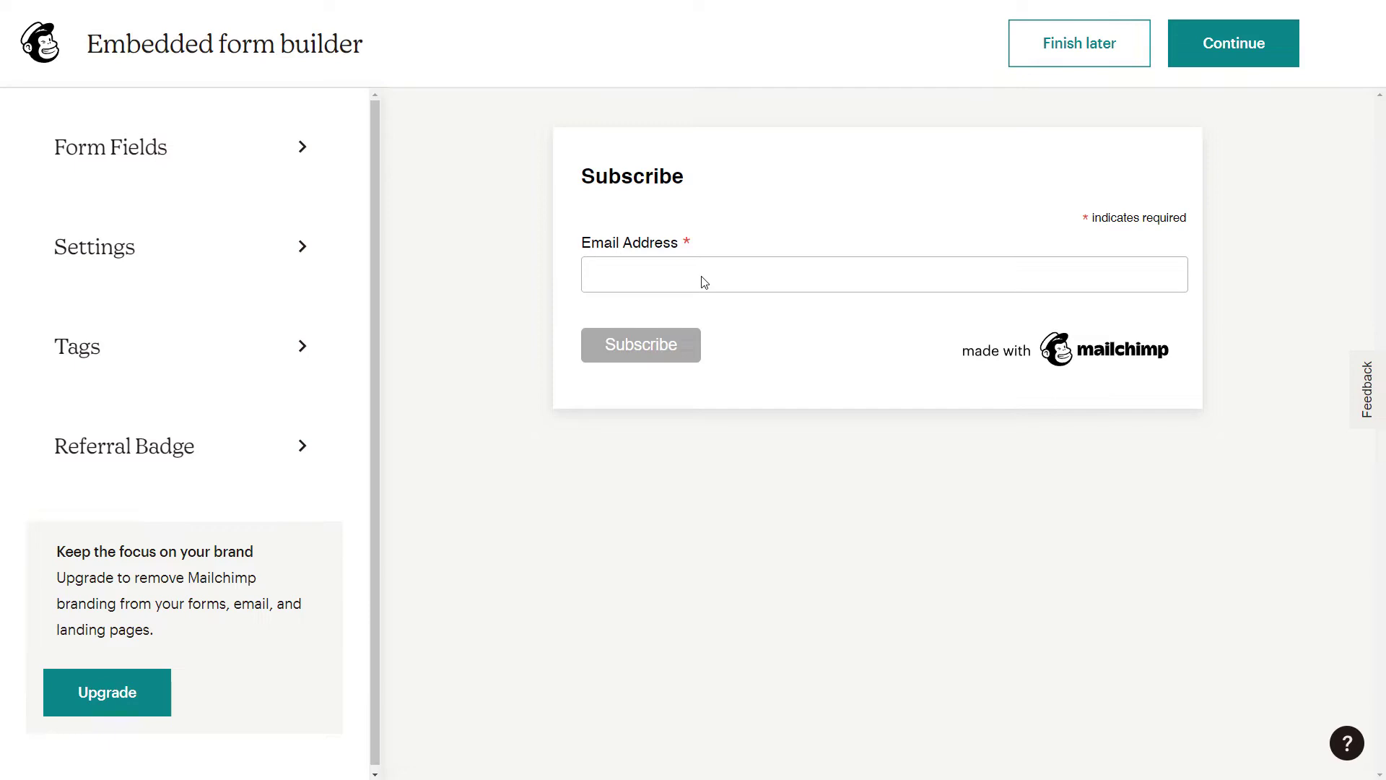
# Add First Name and Last Name fields to the embedded form
pyautogui.click(297, 158)
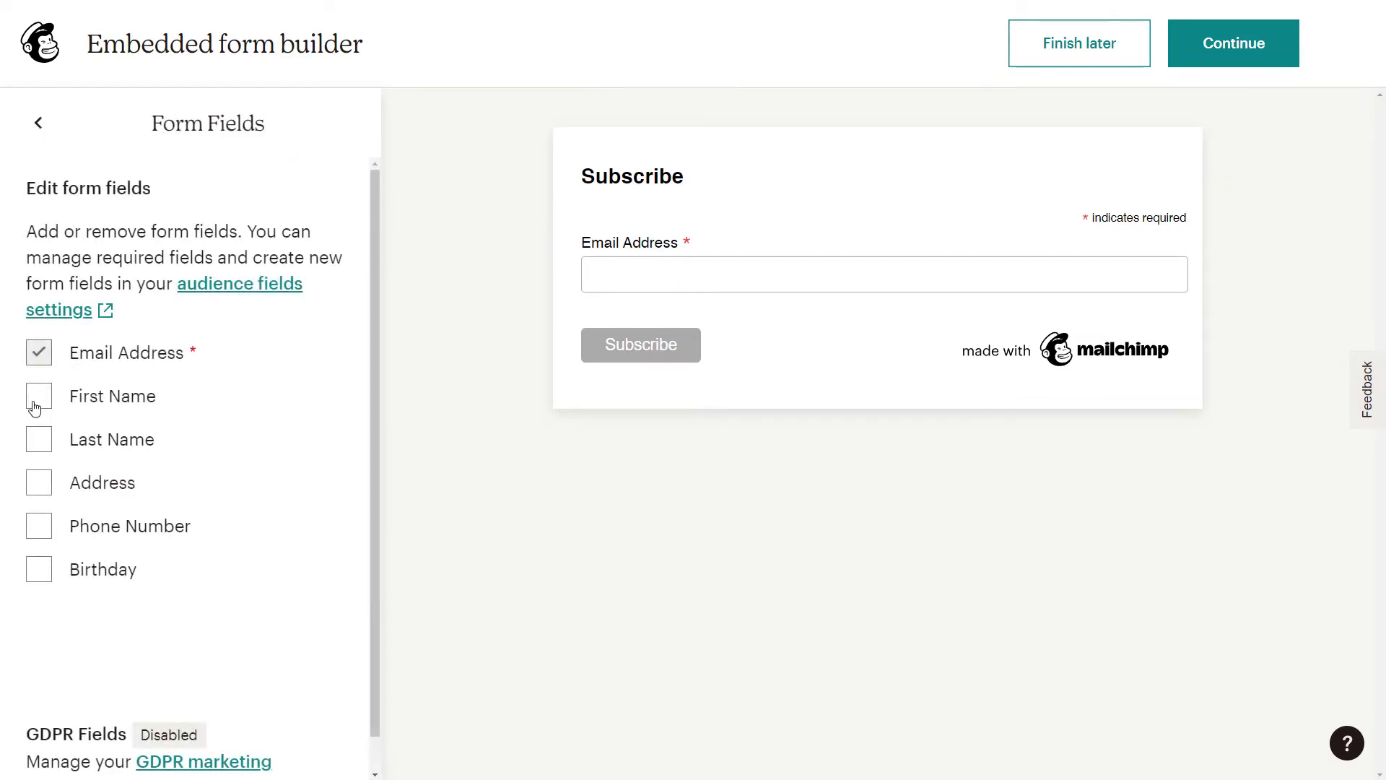
pyautogui.click(34, 407)
pyautogui.click(37, 437)
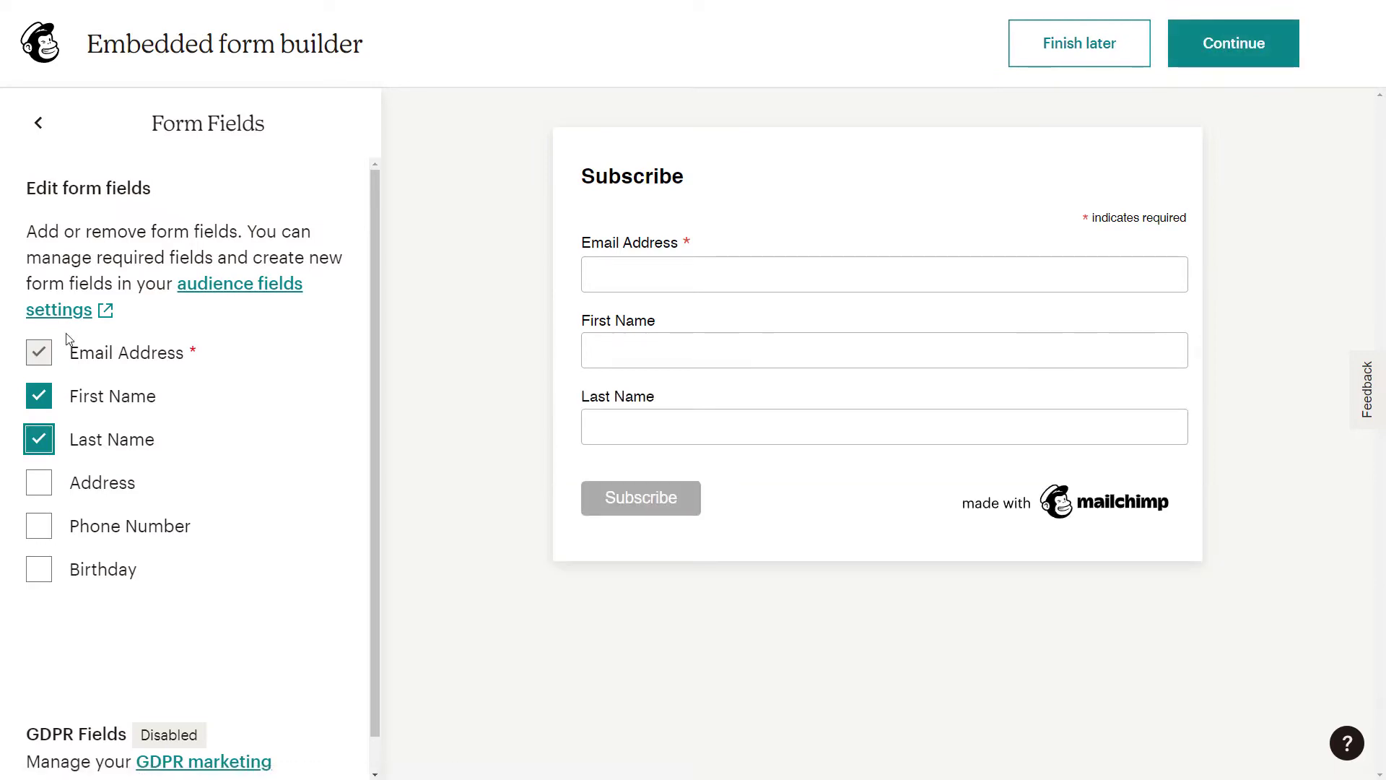
pyautogui.click(43, 134)
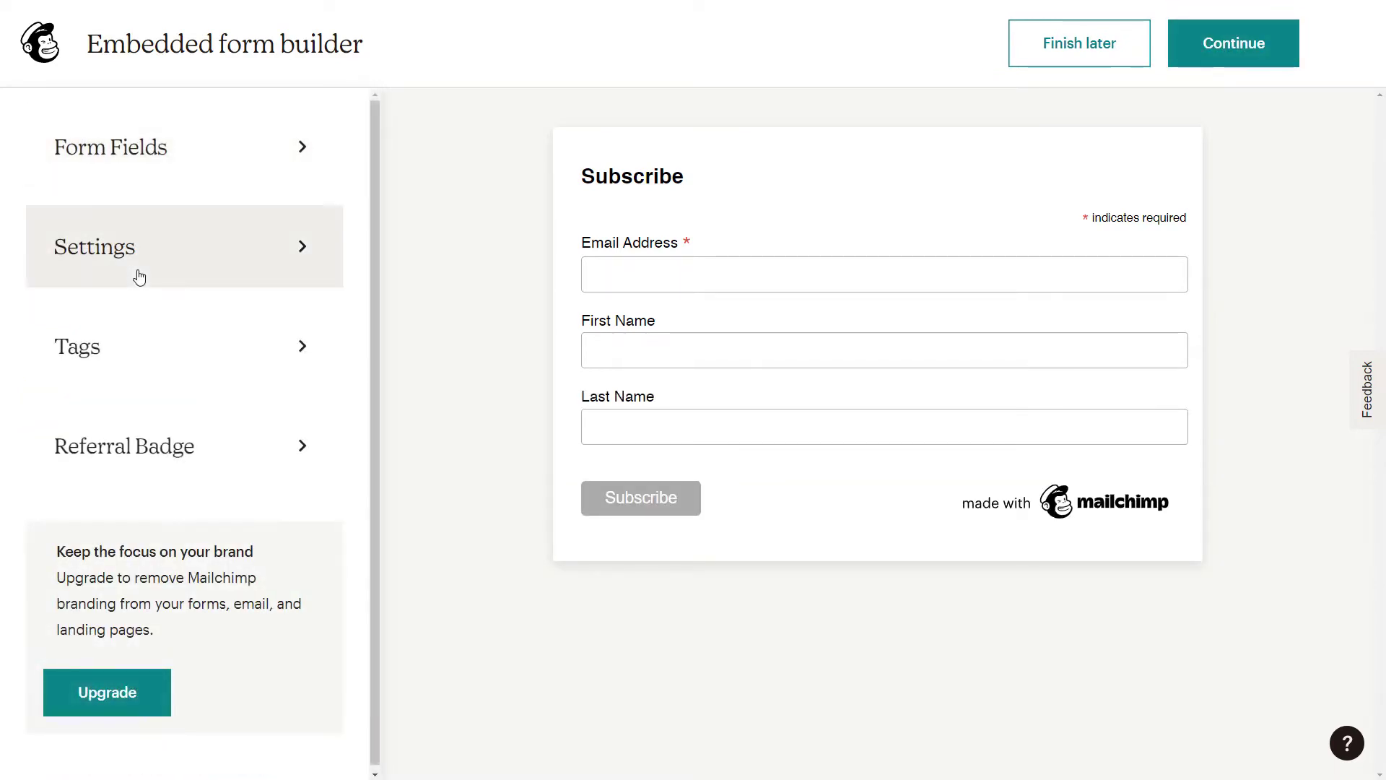
# In Settings, change the form title to 'Sign up today!' and select the form width value
pyautogui.click(139, 276)
pyautogui.moveTo(146, 232); pyautogui.dragTo(23, 248)
pyautogui.write('Sign up today!@')
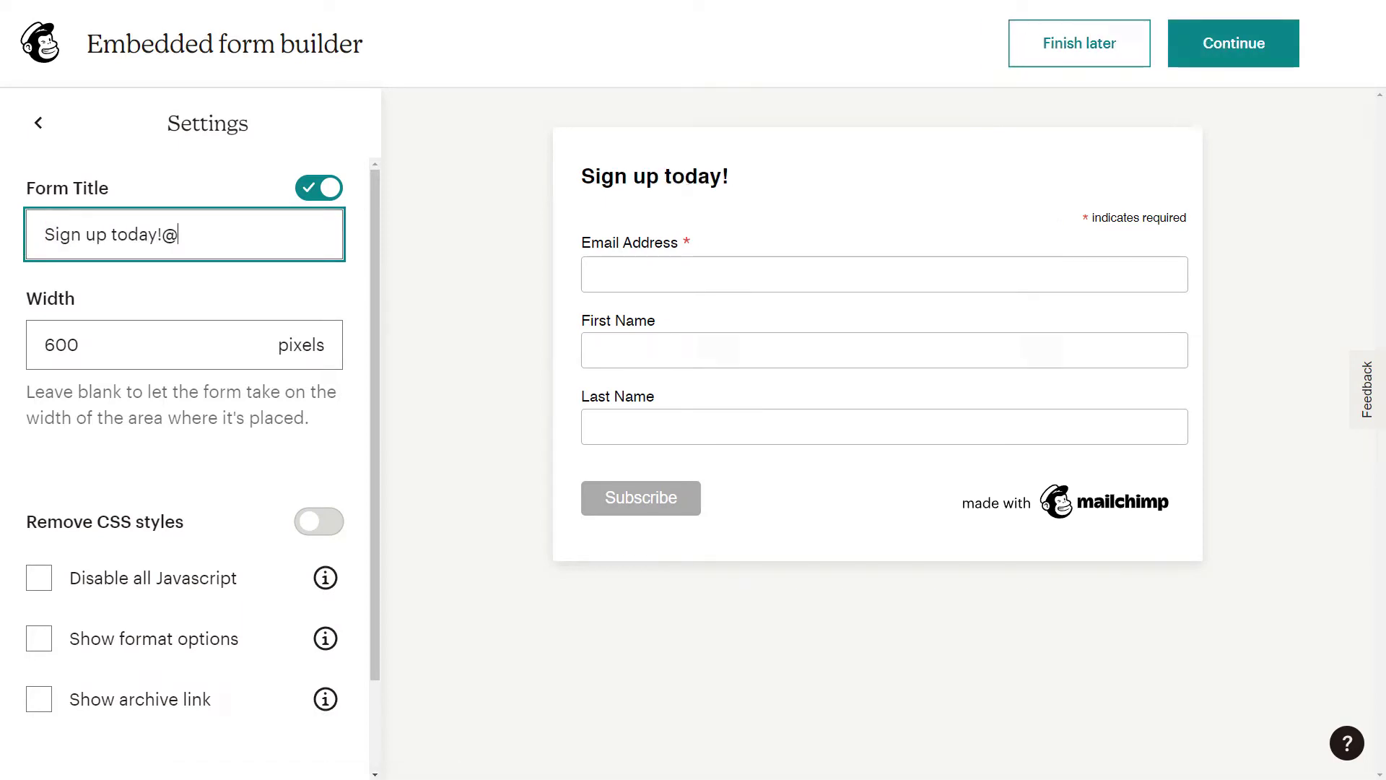
pyautogui.press('BackSpace')
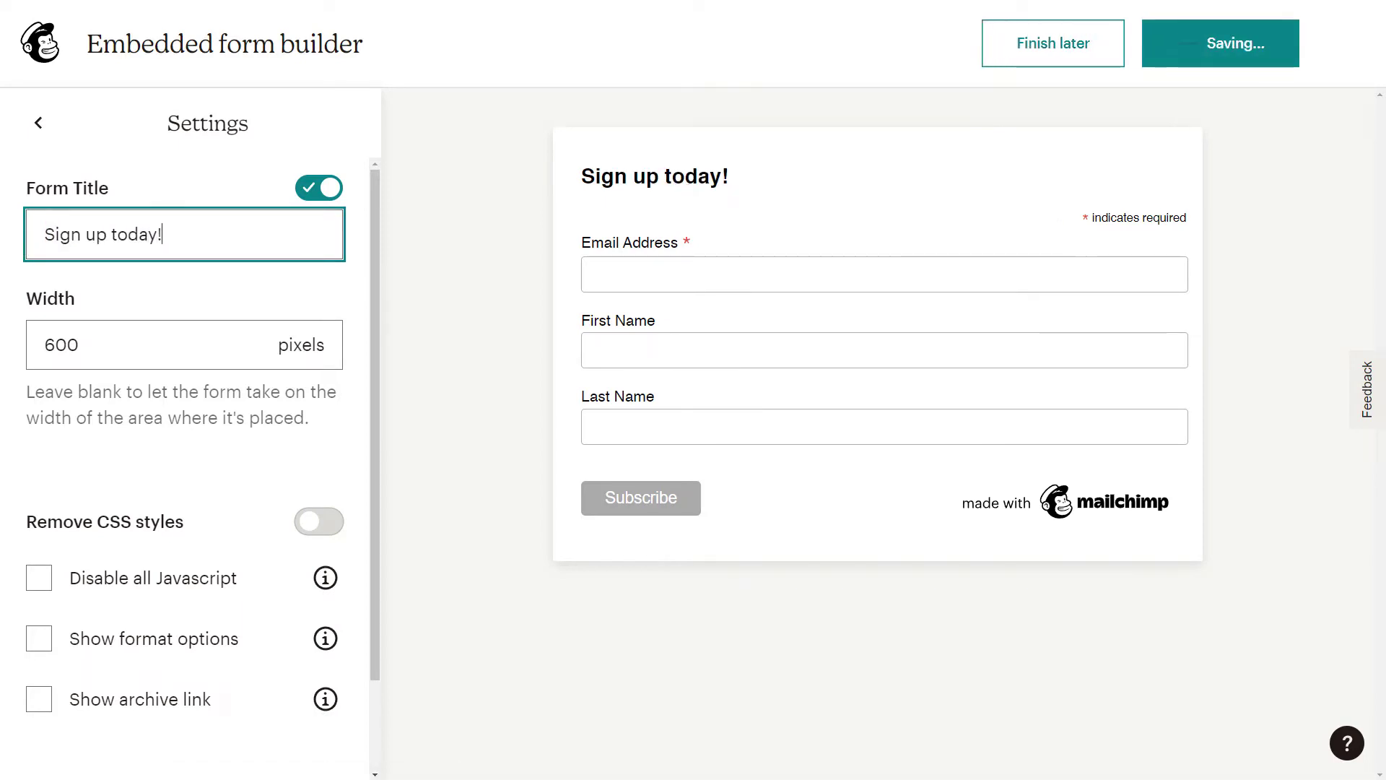
pyautogui.doubleClick(102, 340)
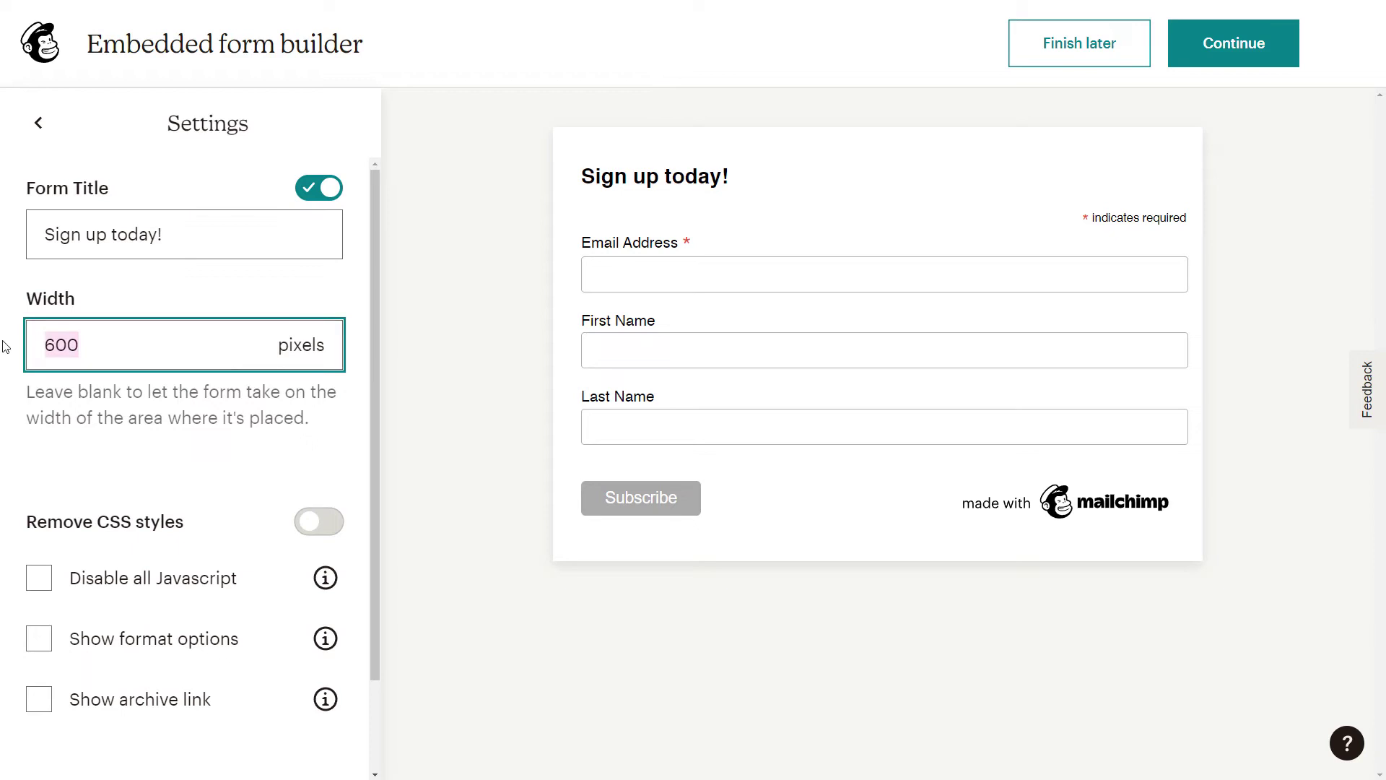
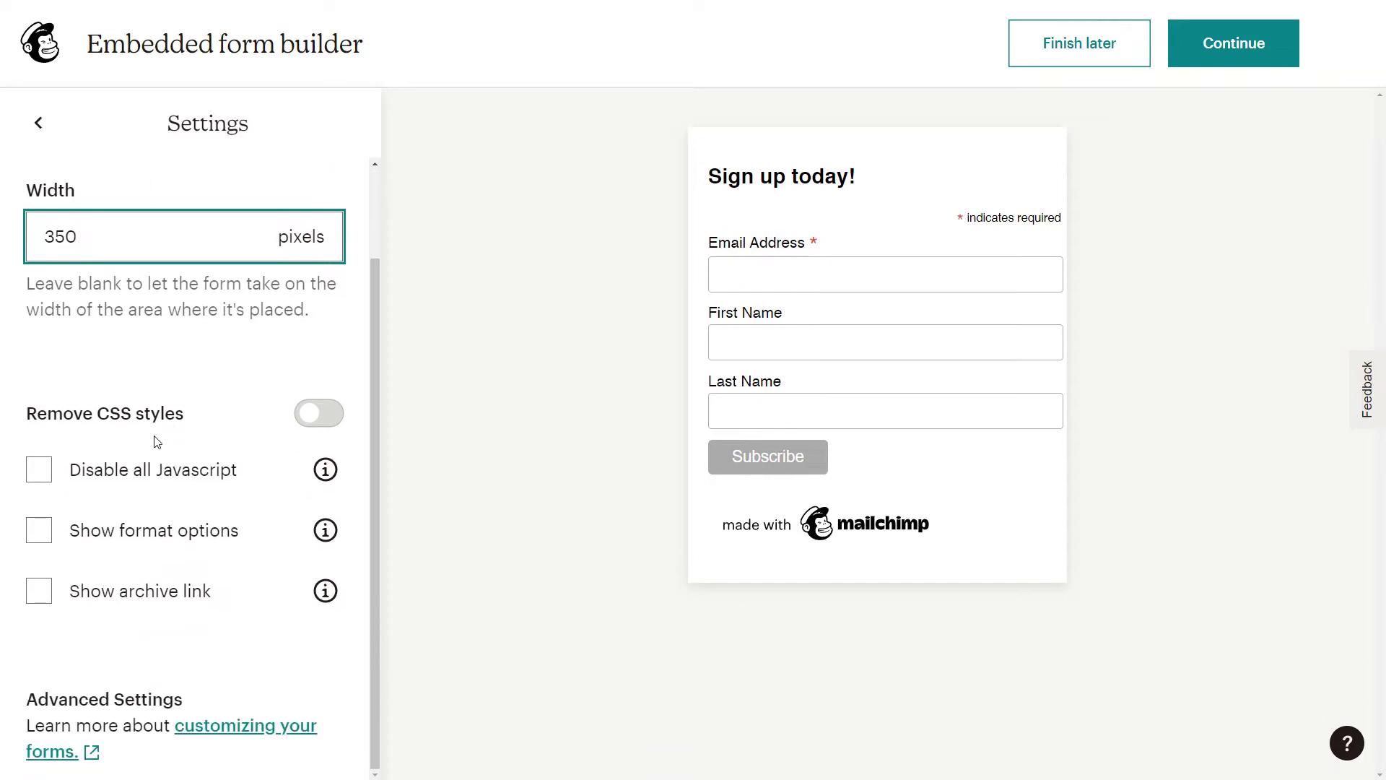
# Keep the signup form's CSS styles enabled and review the contact tagging options
pyautogui.click(320, 417)
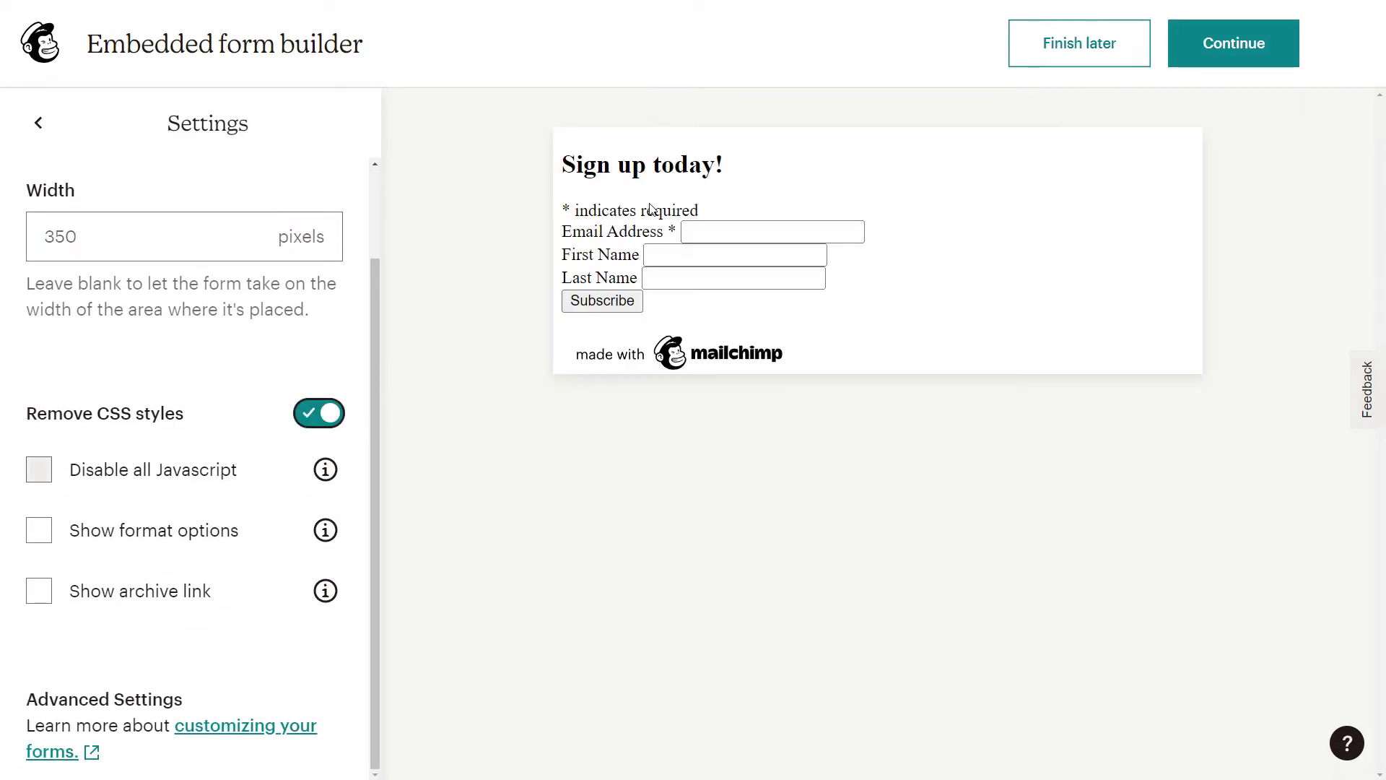
pyautogui.click(325, 421)
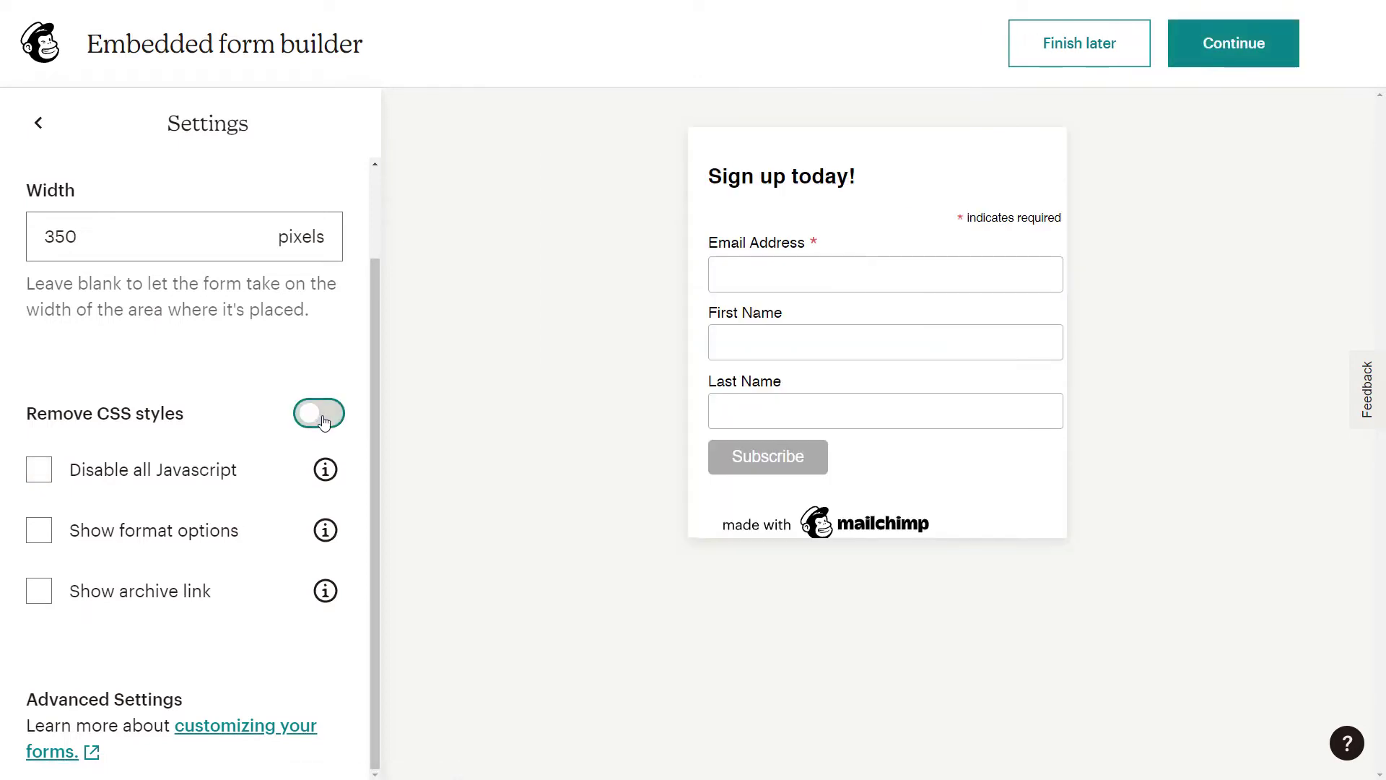
pyautogui.scroll(2, 204, 665)
pyautogui.click(39, 122)
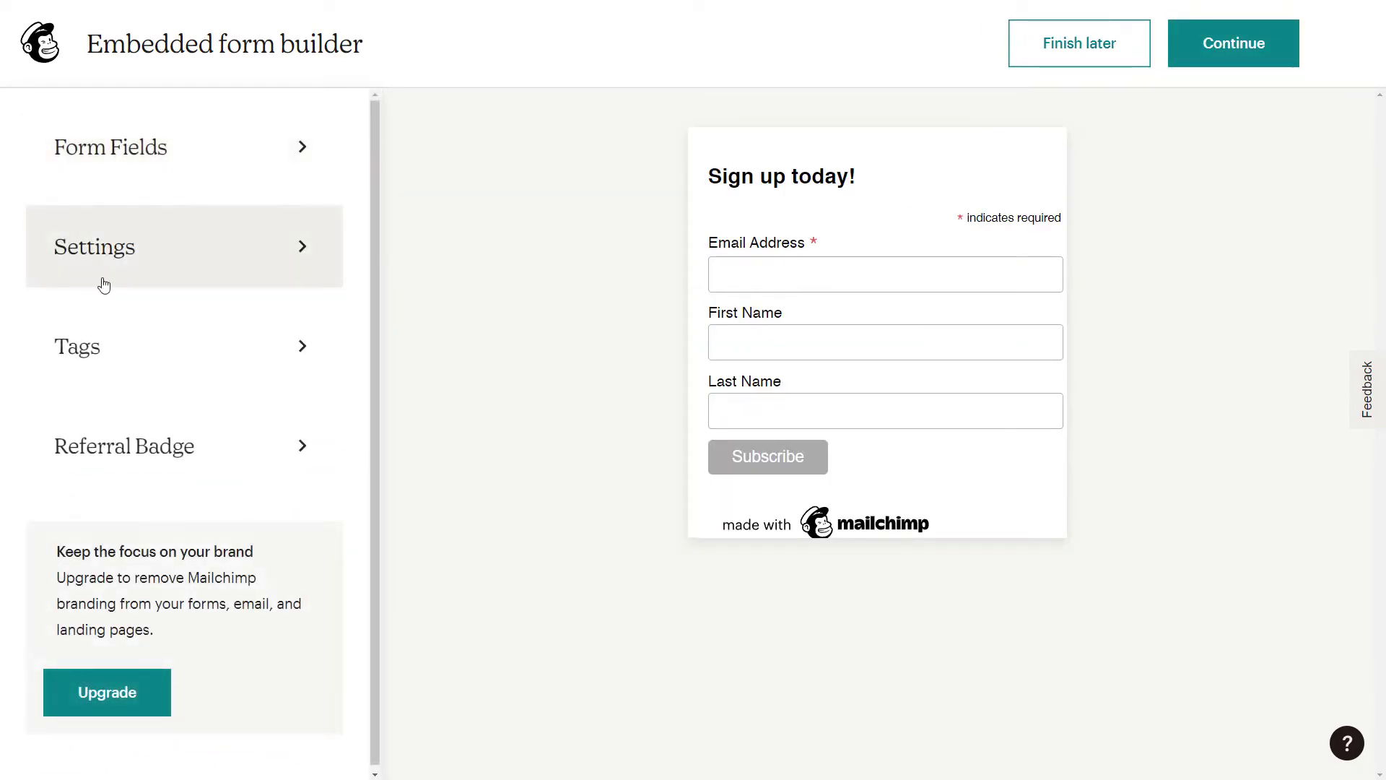
pyautogui.click(94, 347)
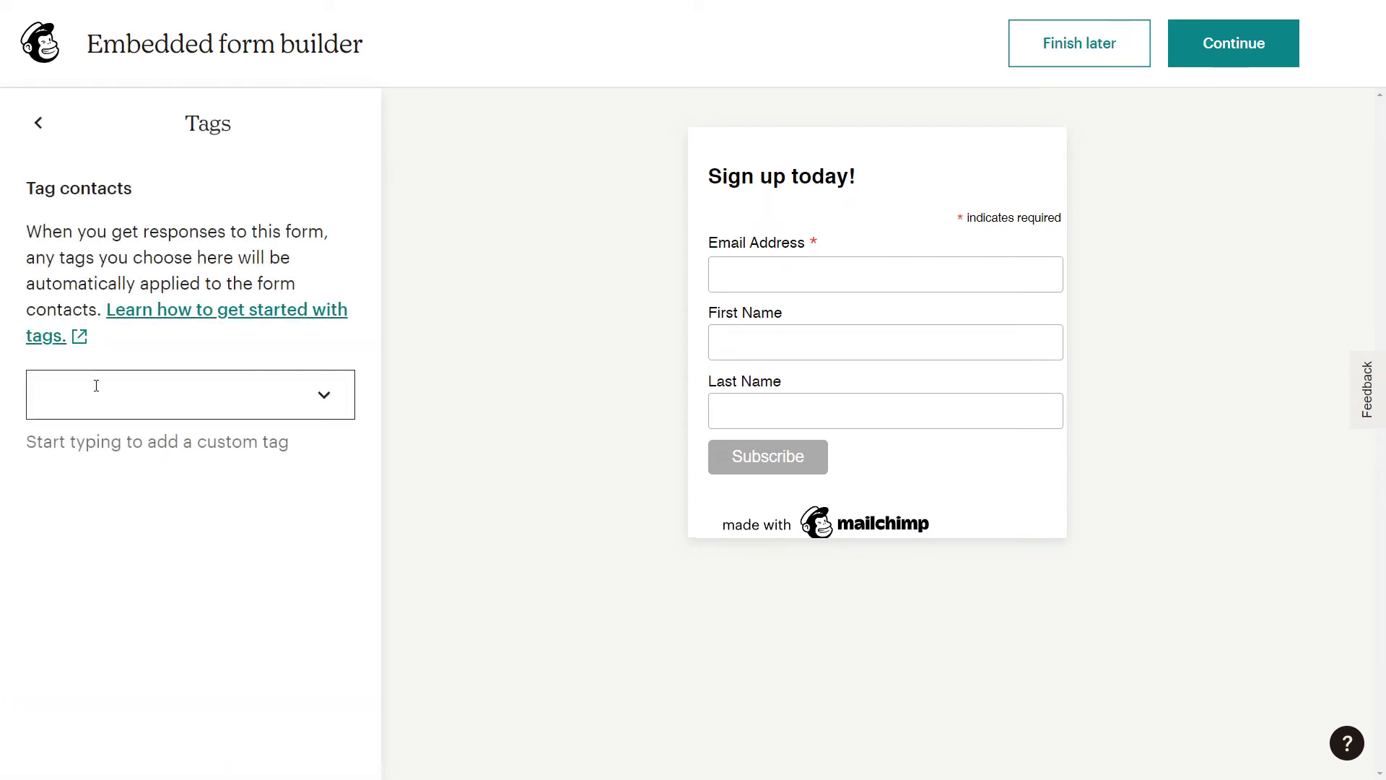
pyautogui.click(38, 123)
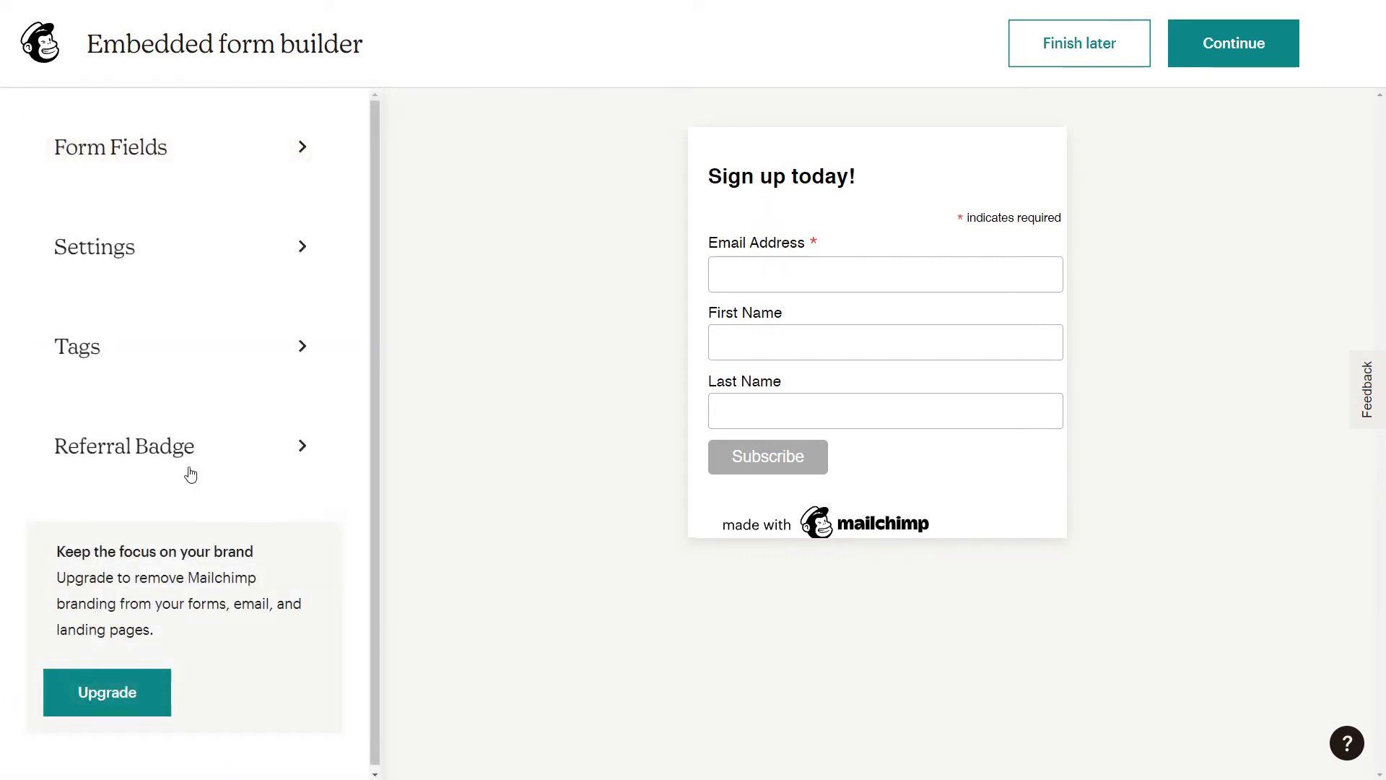
# Set the form's referral badge style to Dark
pyautogui.click(245, 448)
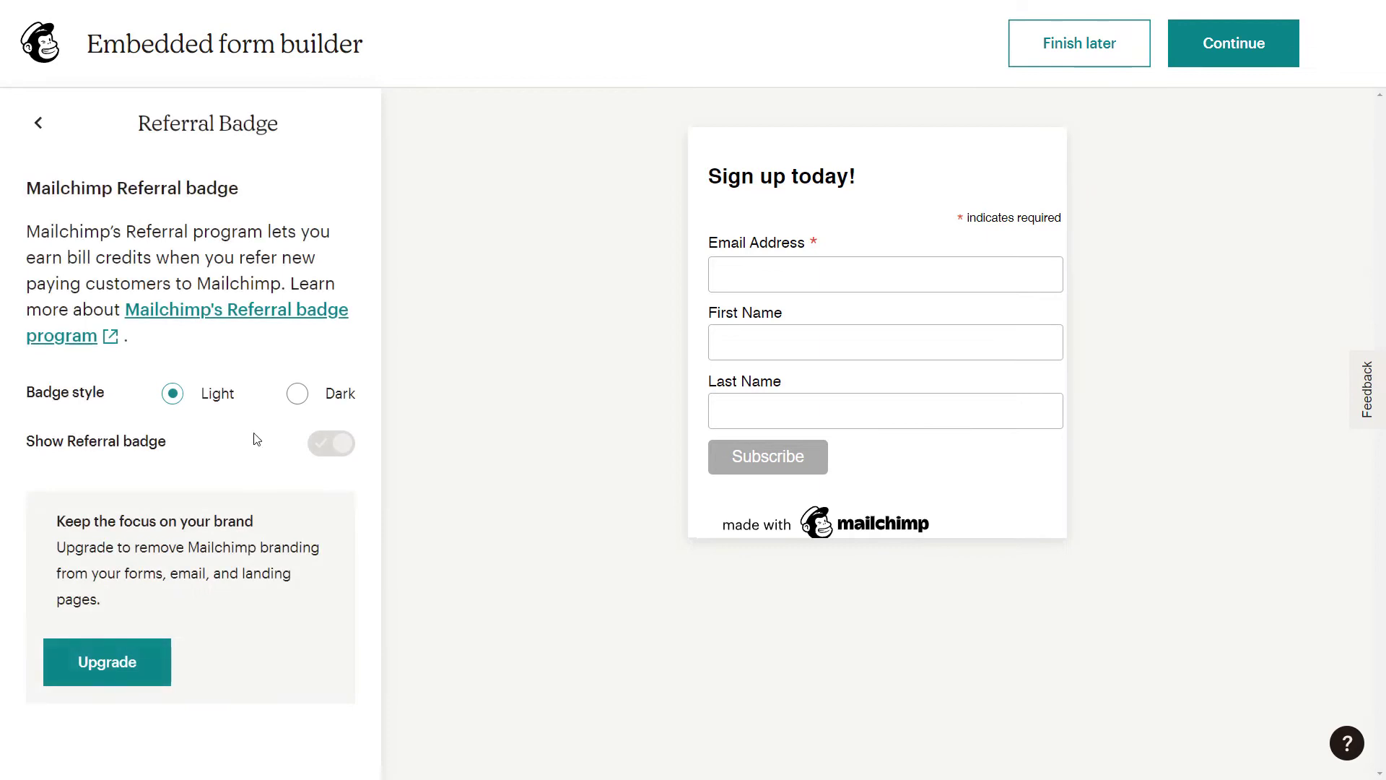
pyautogui.click(297, 394)
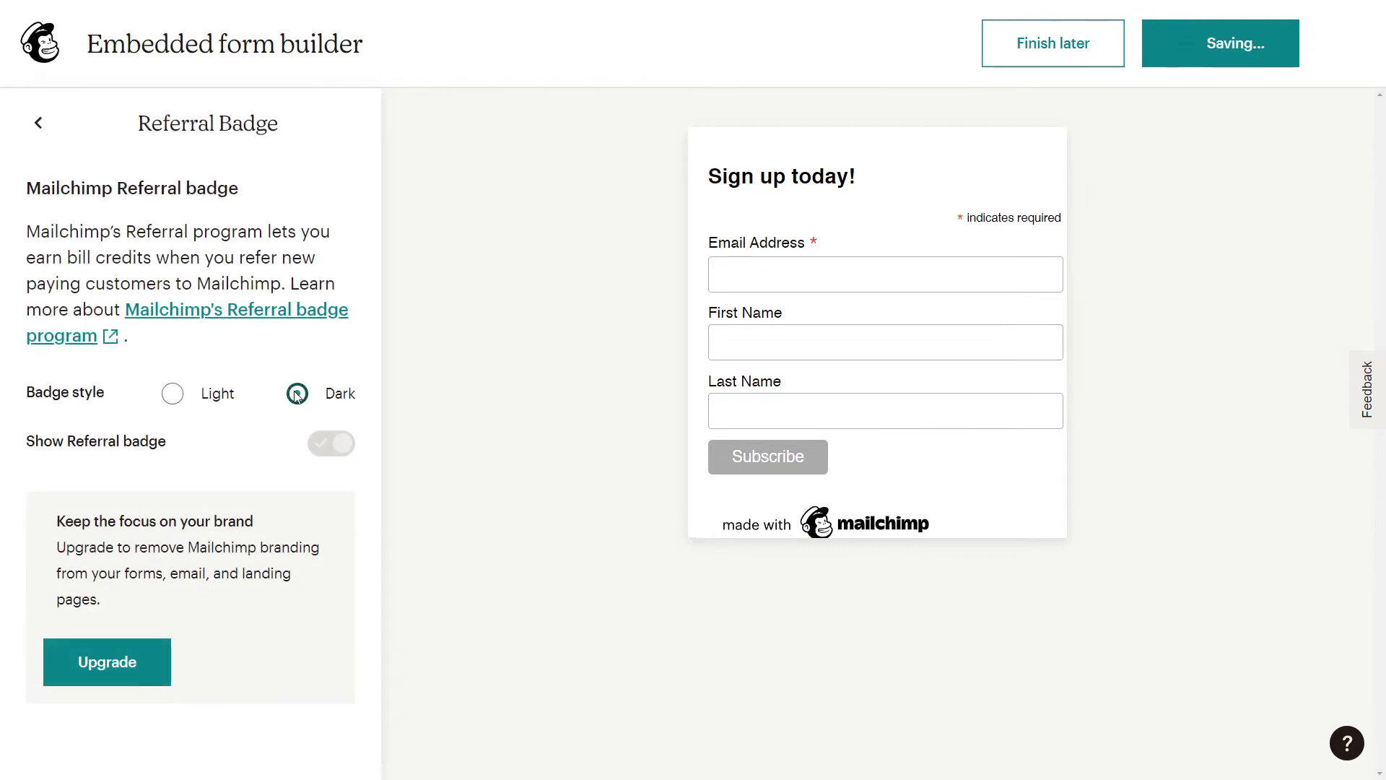
pyautogui.click(174, 397)
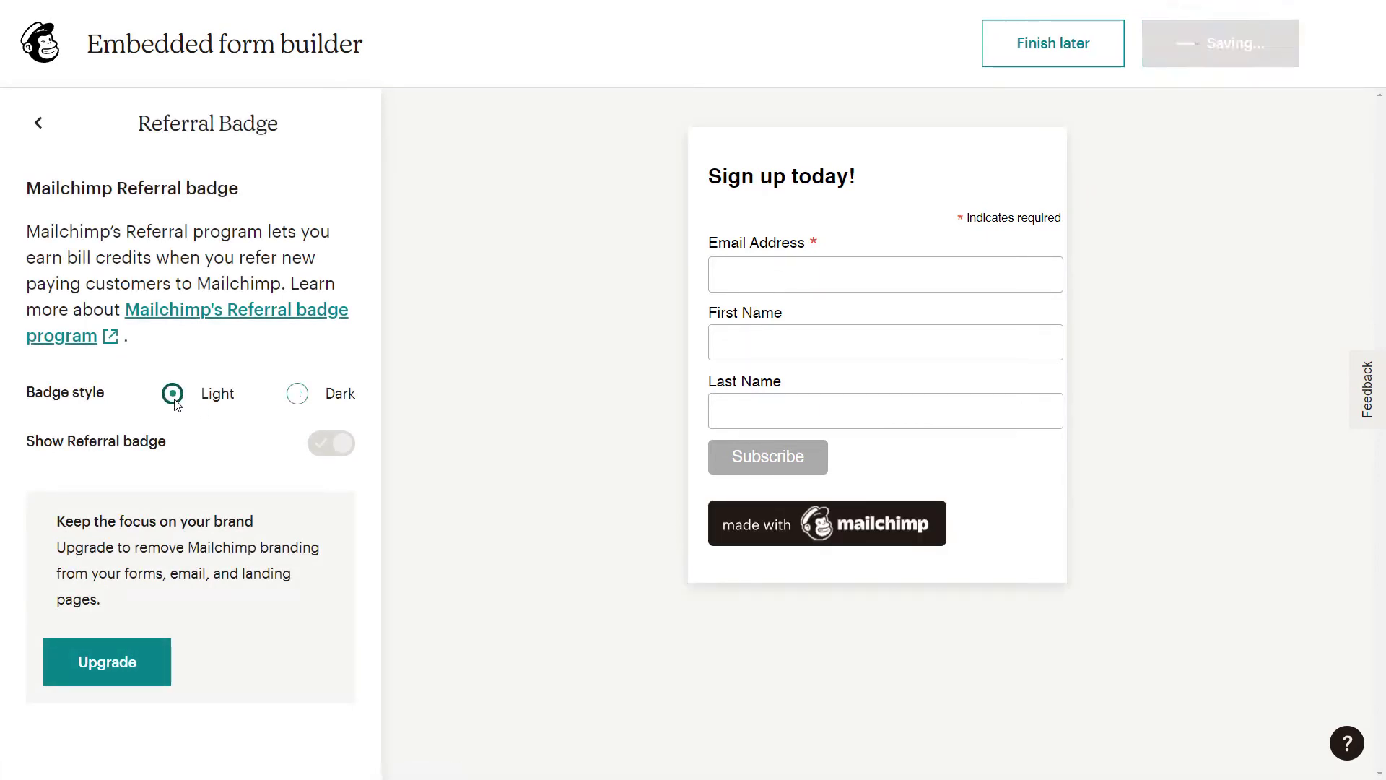
pyautogui.click(297, 394)
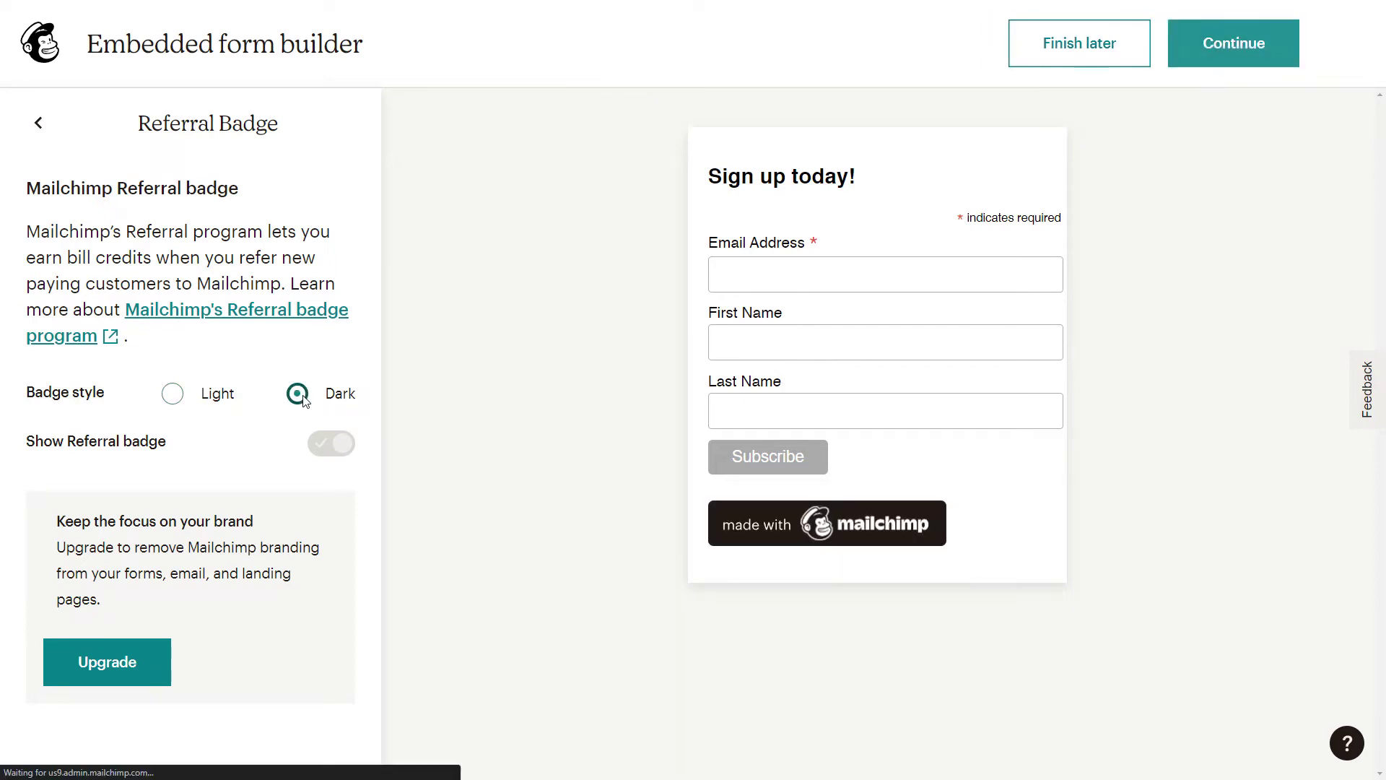
# Finish the form and copy its embed code
pyautogui.click(39, 123)
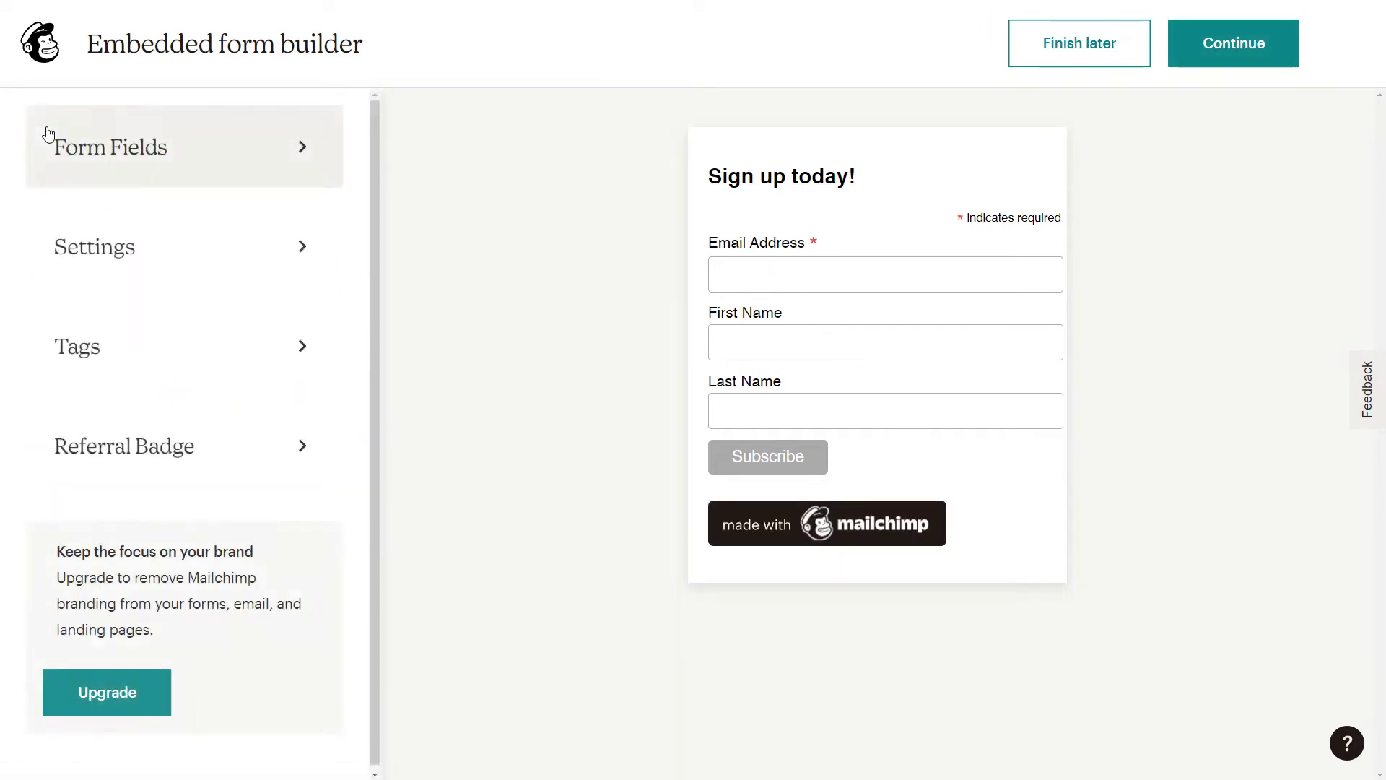
pyautogui.click(168, 244)
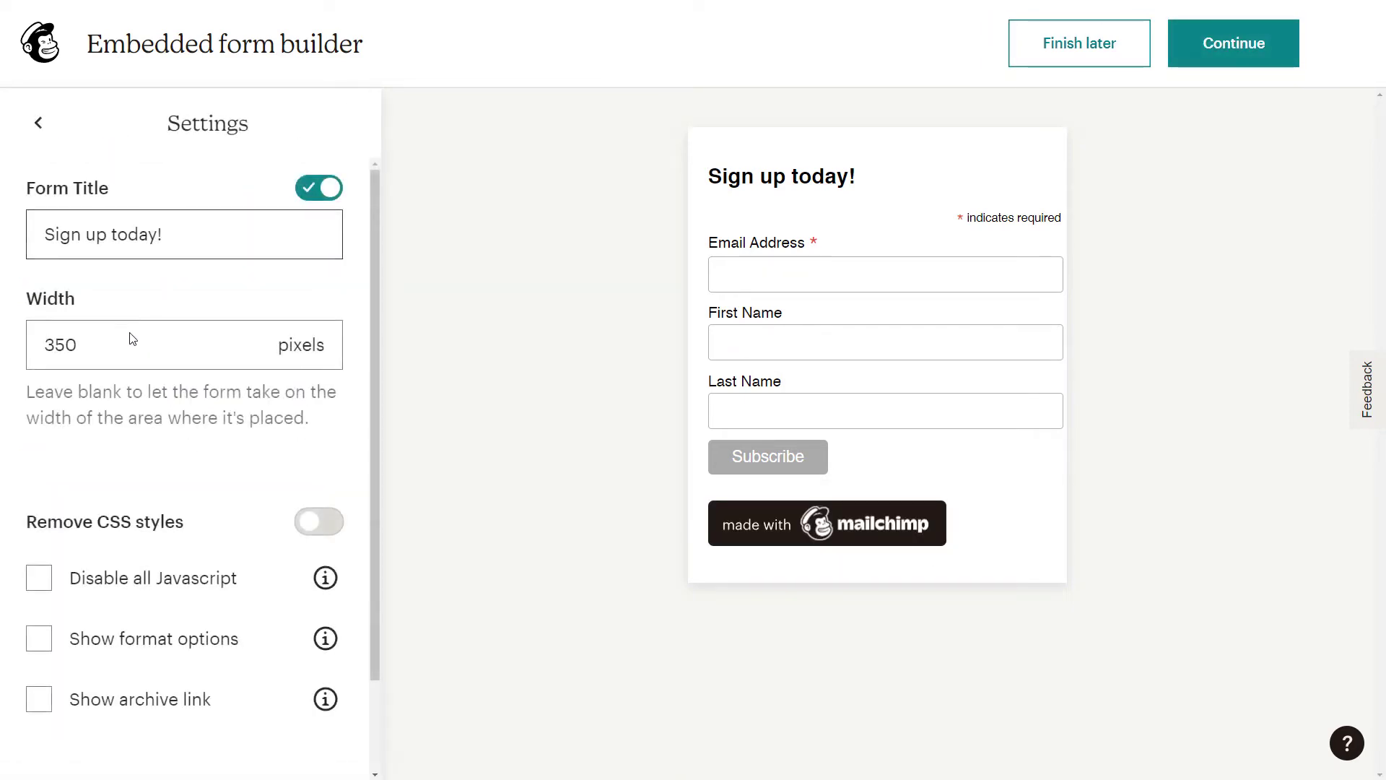
pyautogui.click(41, 125)
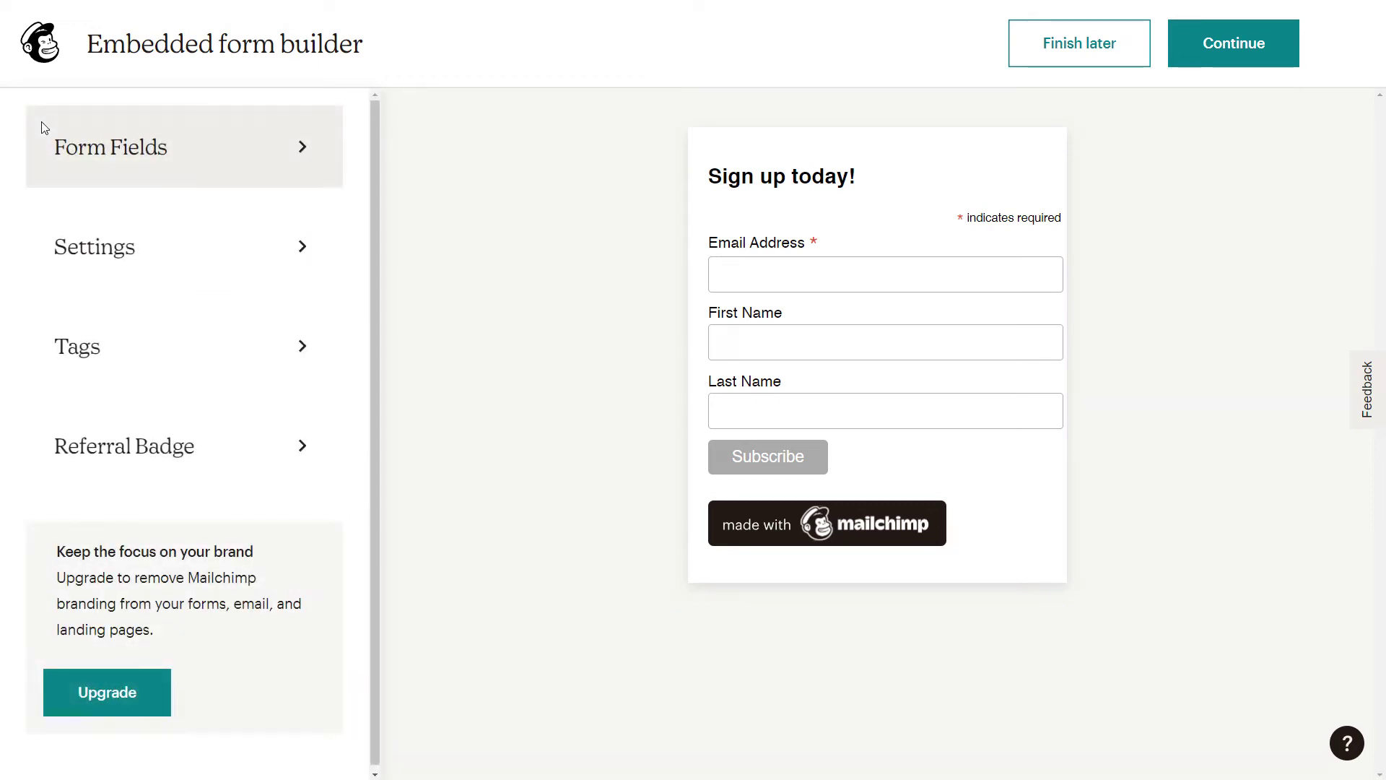
pyautogui.click(1239, 47)
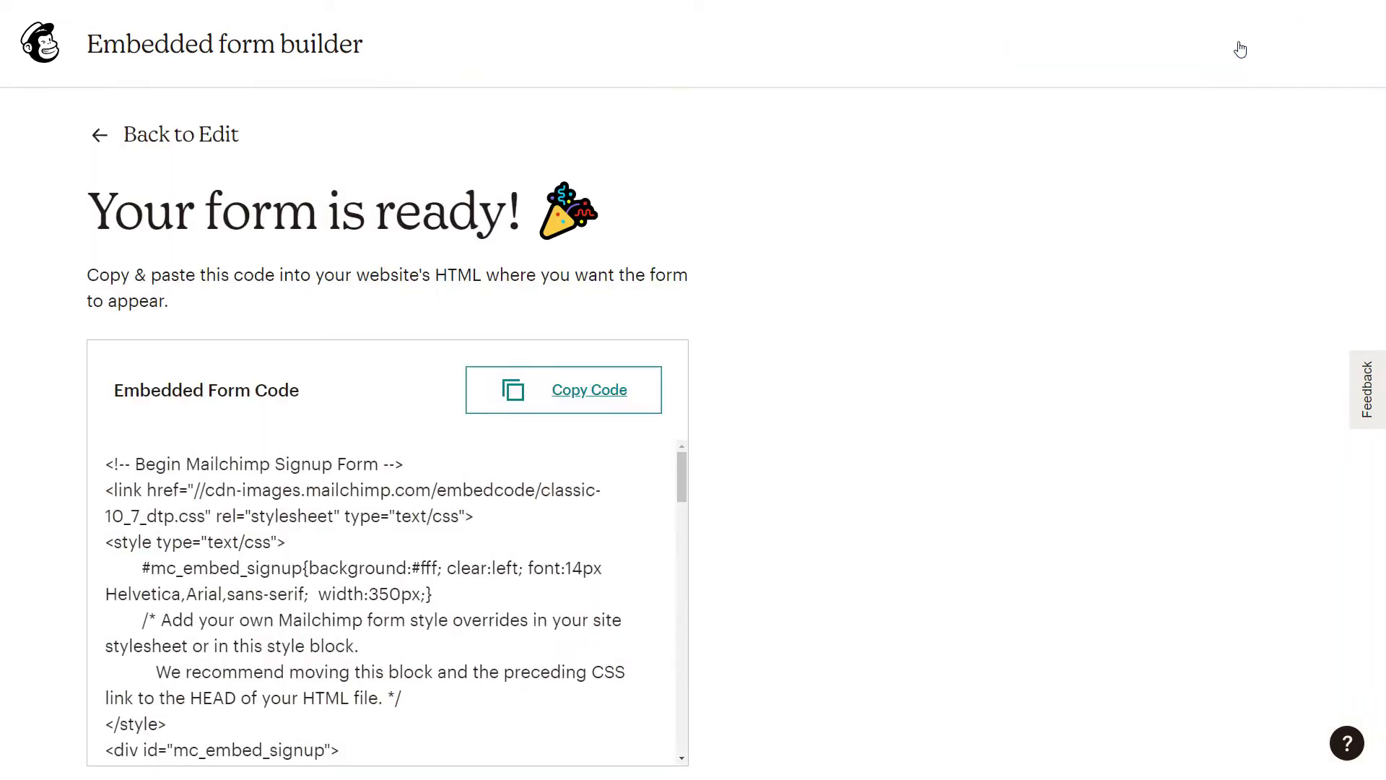
pyautogui.click(593, 401)
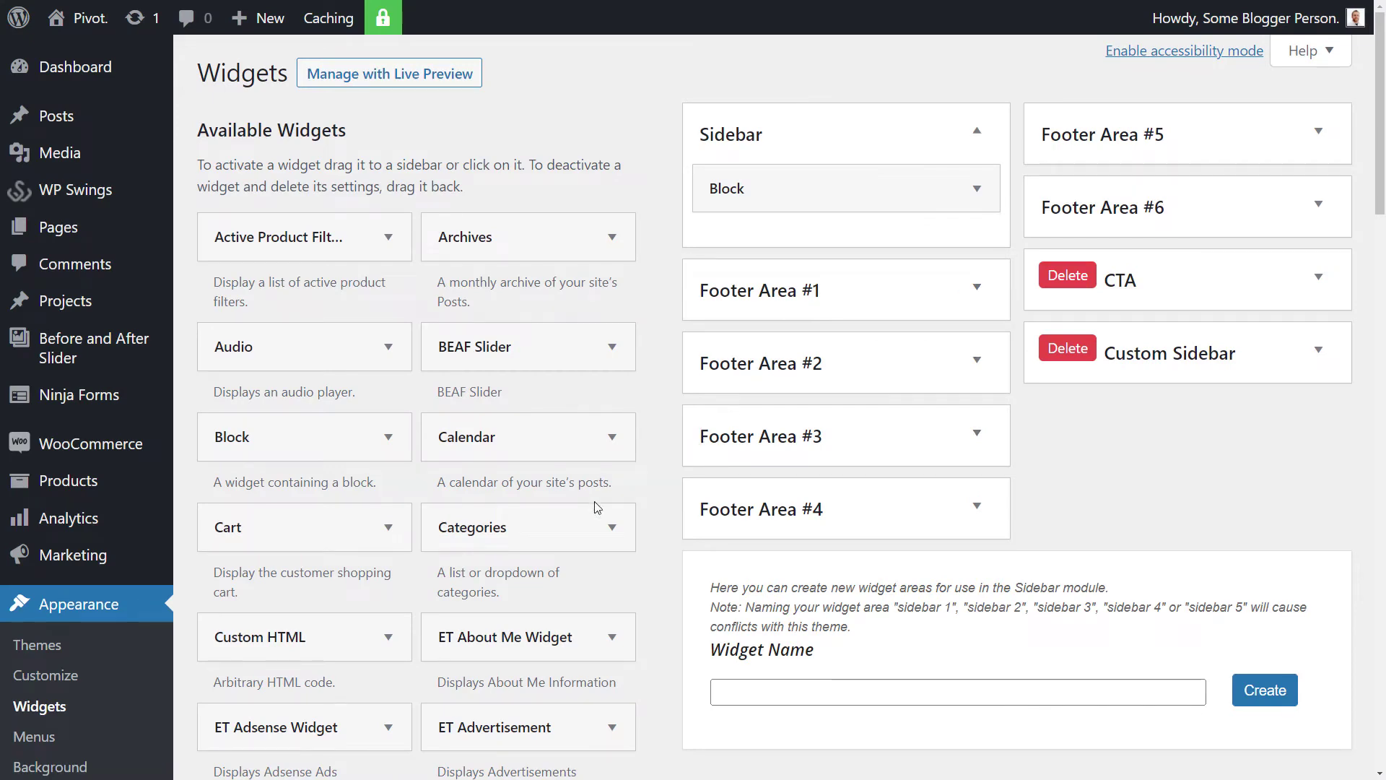
# Save a Custom HTML Sidebar widget holding the pasted Mailchimp code, then start a new page
pyautogui.moveTo(287, 637); pyautogui.dragTo(792, 216)
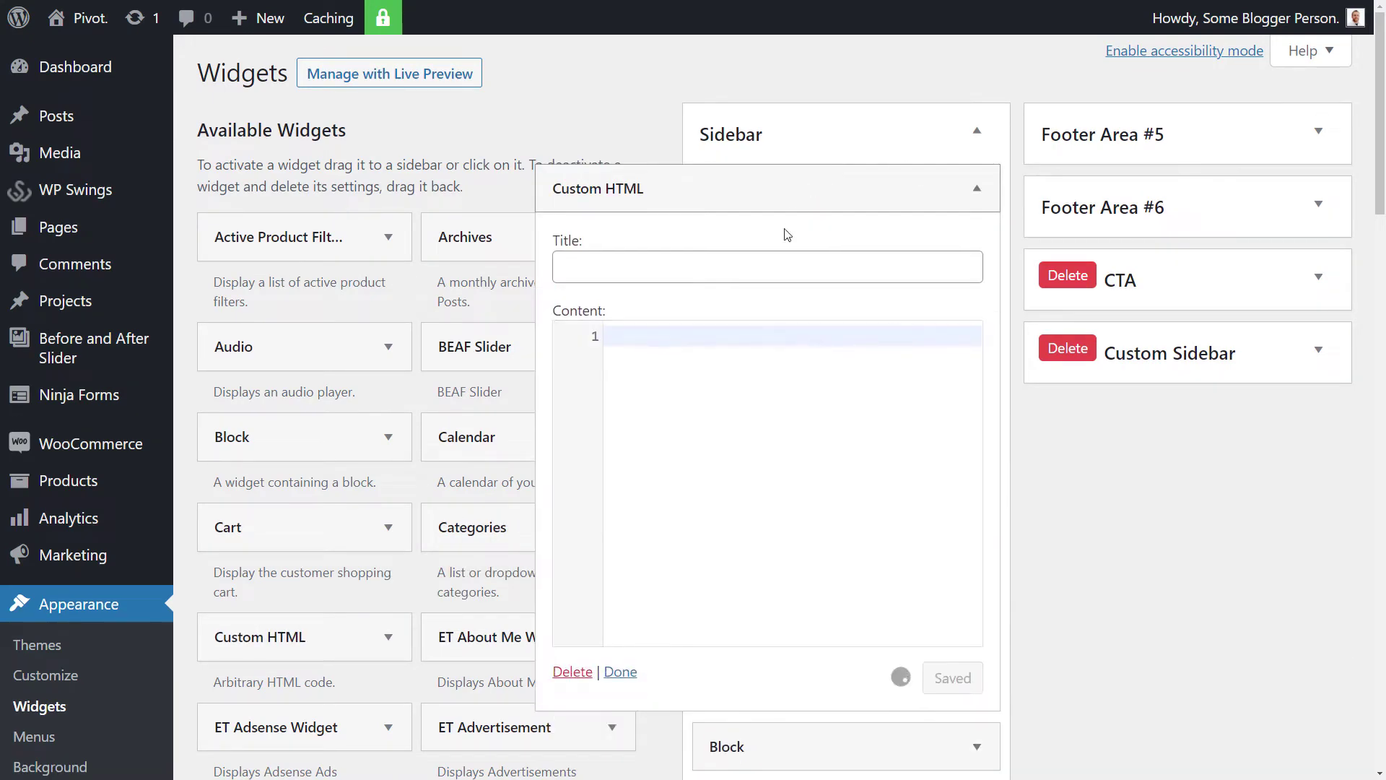
pyautogui.rightClick(666, 338)
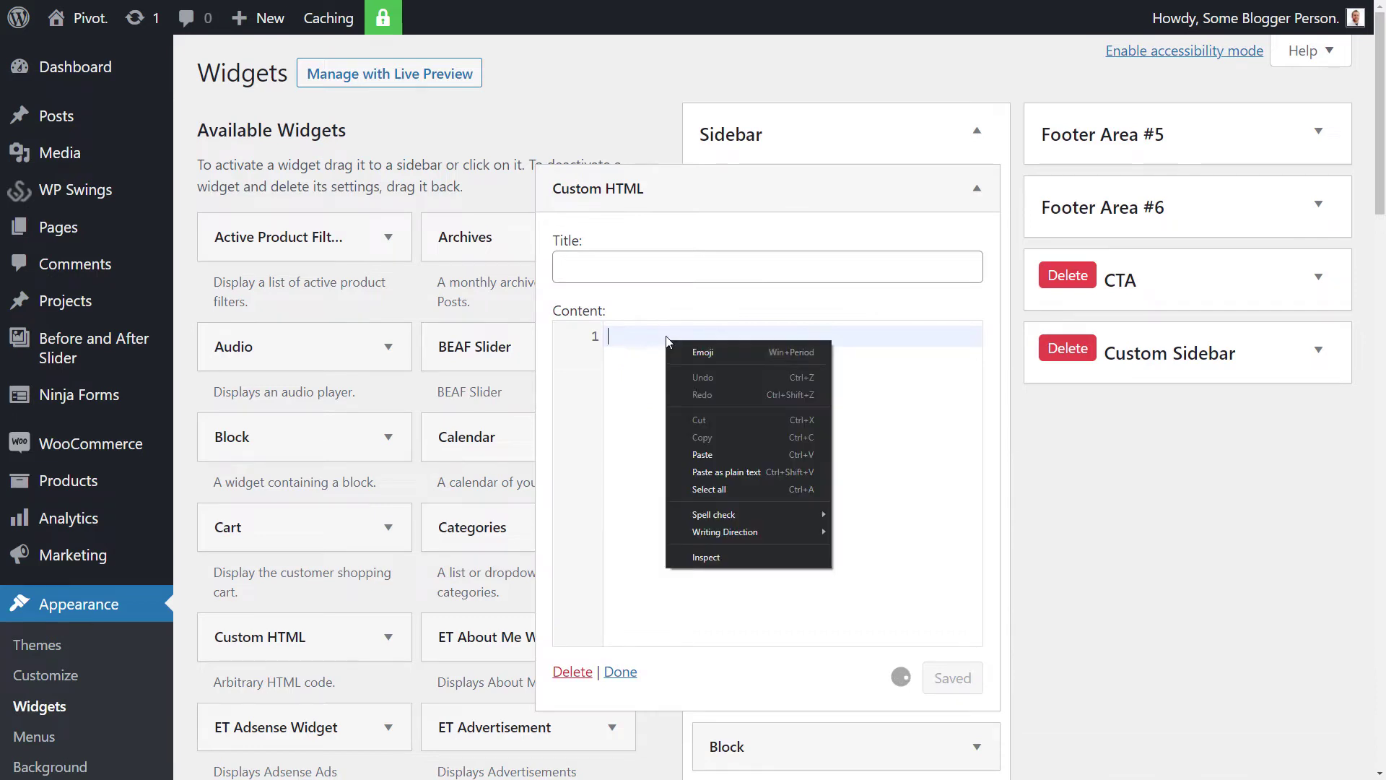
pyautogui.click(712, 456)
pyautogui.click(958, 679)
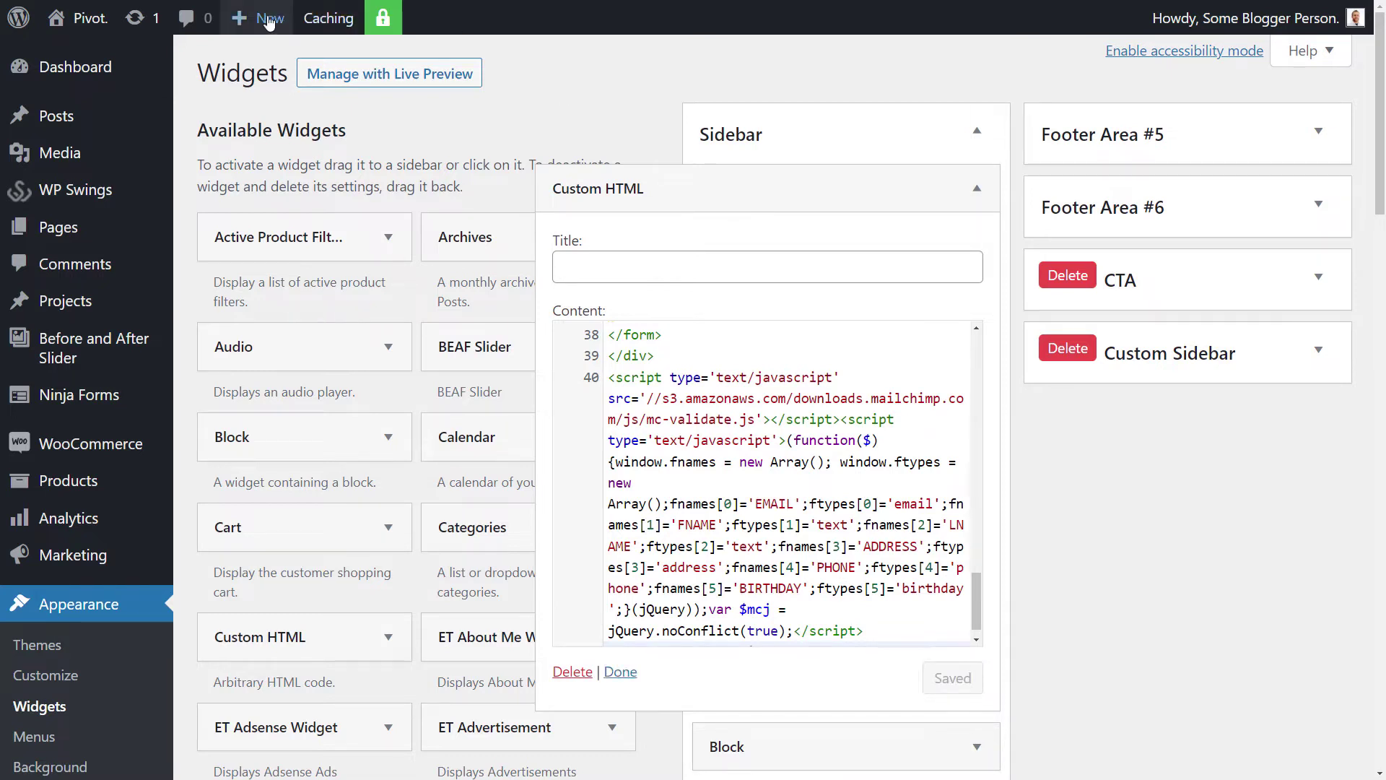
pyautogui.moveTo(260, 18)
pyautogui.click(254, 118)
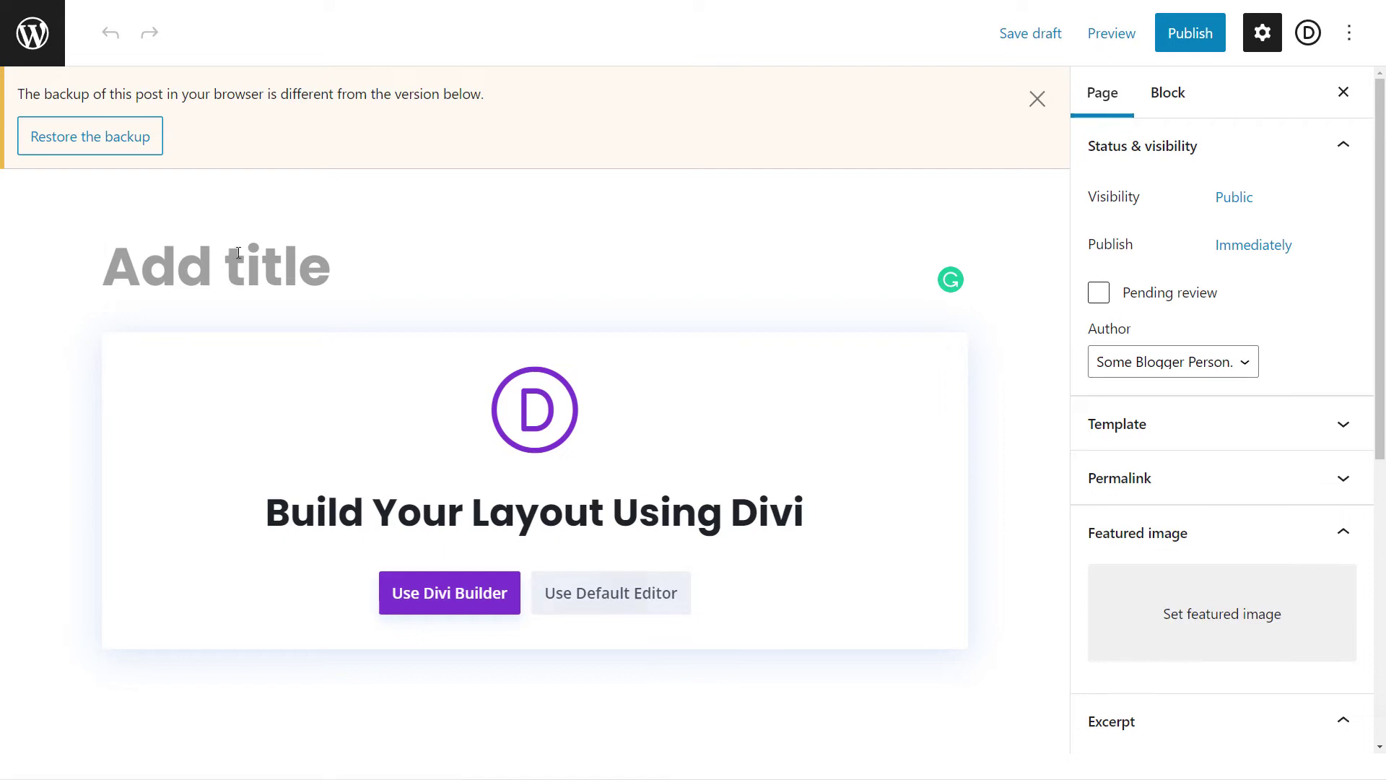
# Title the new page 'Subscribe' and edit it in the default block editor
pyautogui.click(238, 253)
pyautogui.write('Subscriber')
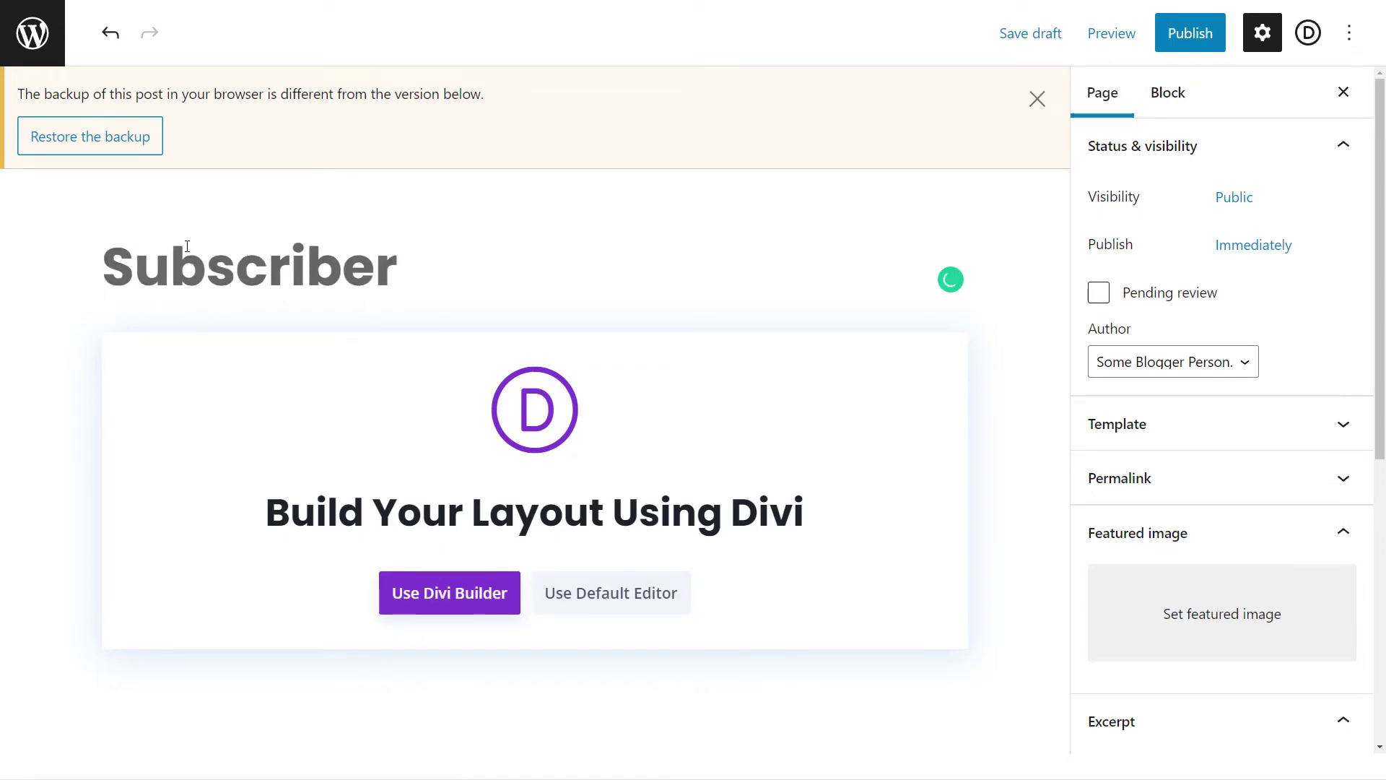
pyautogui.press('BackSpace')
pyautogui.click(610, 594)
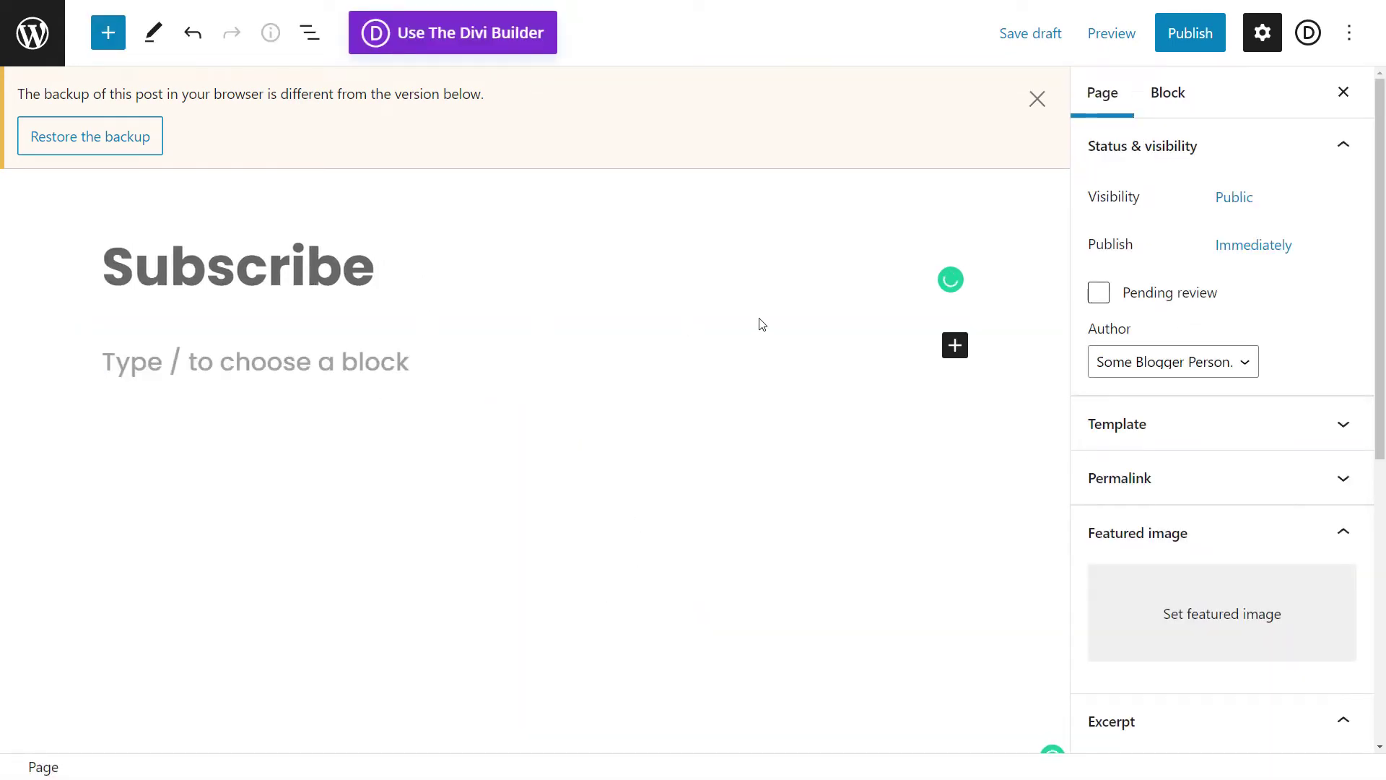
# Insert a Custom HTML block containing the pasted Mailchimp embed code and preview the page
pyautogui.click(953, 347)
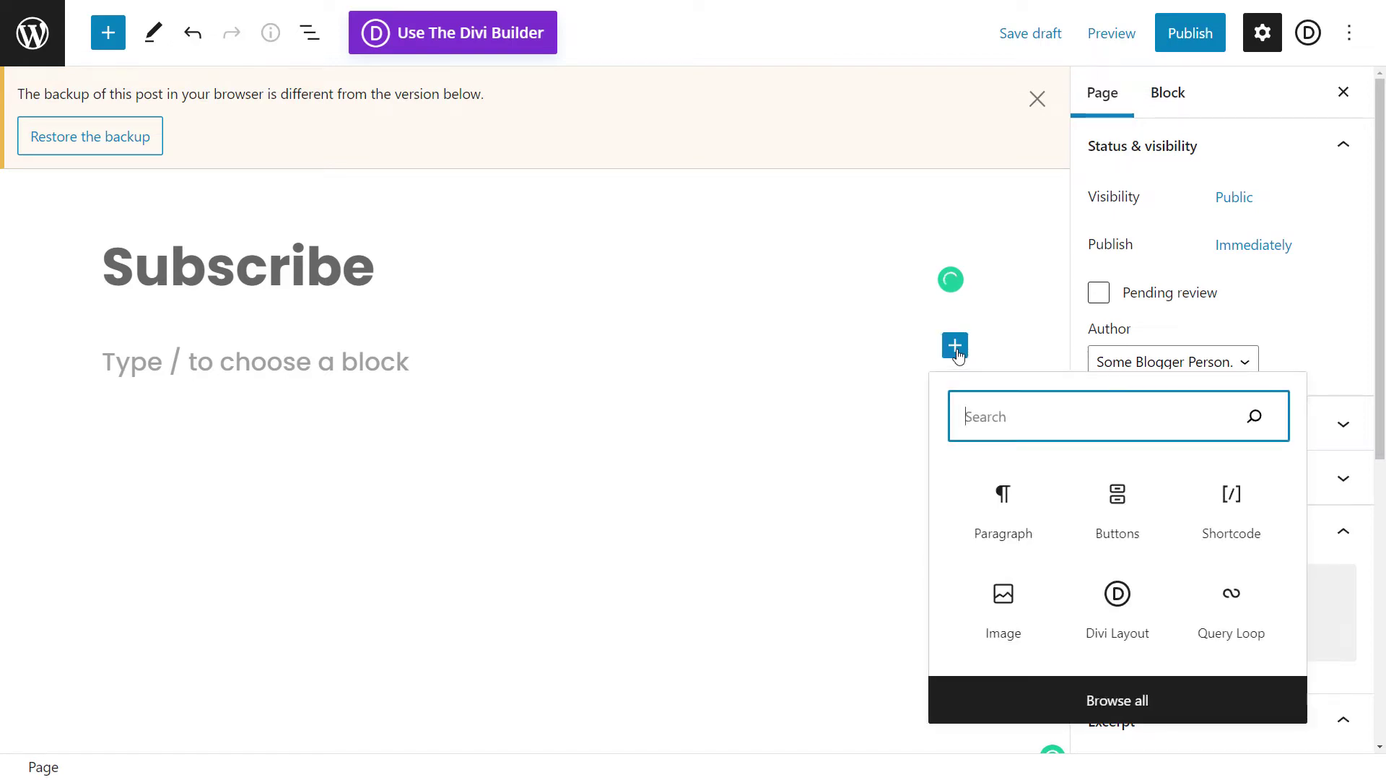
pyautogui.write('htm')
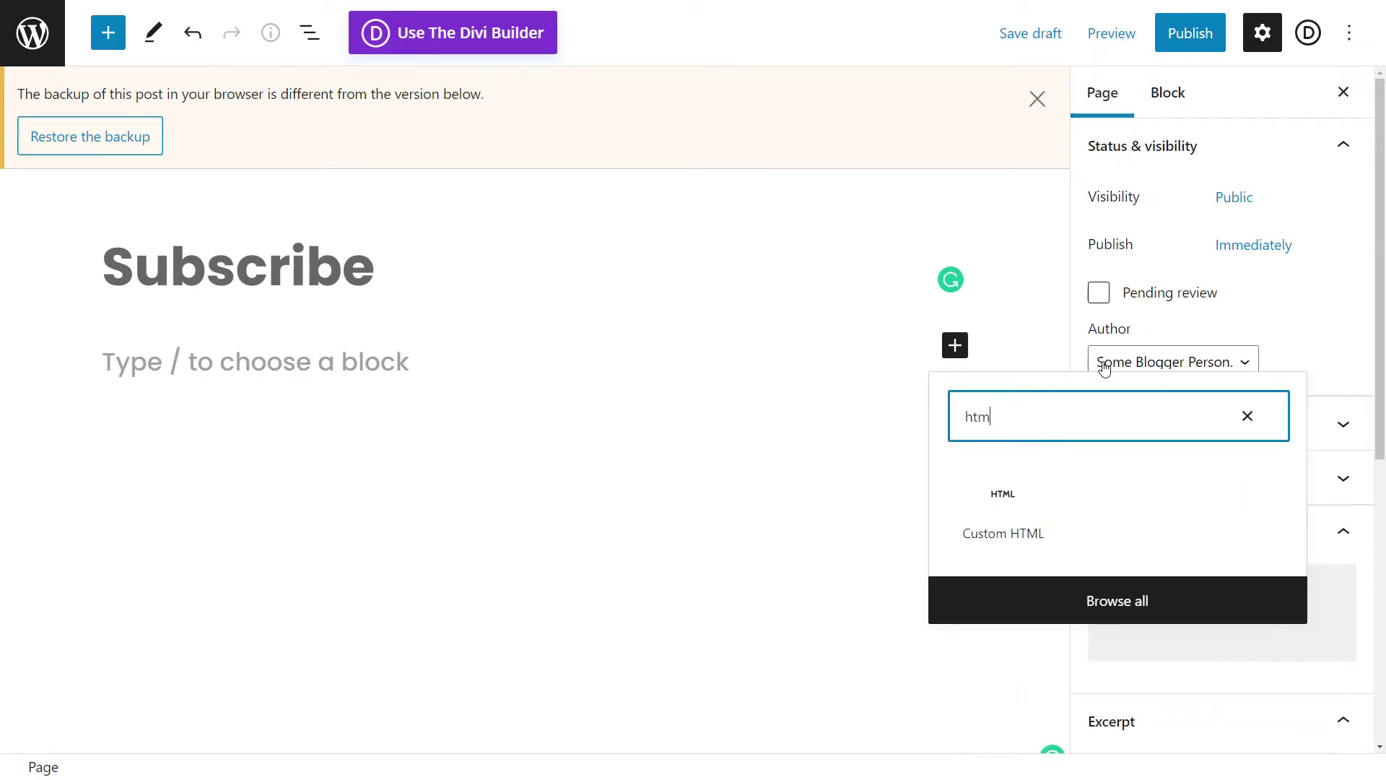
pyautogui.click(1011, 517)
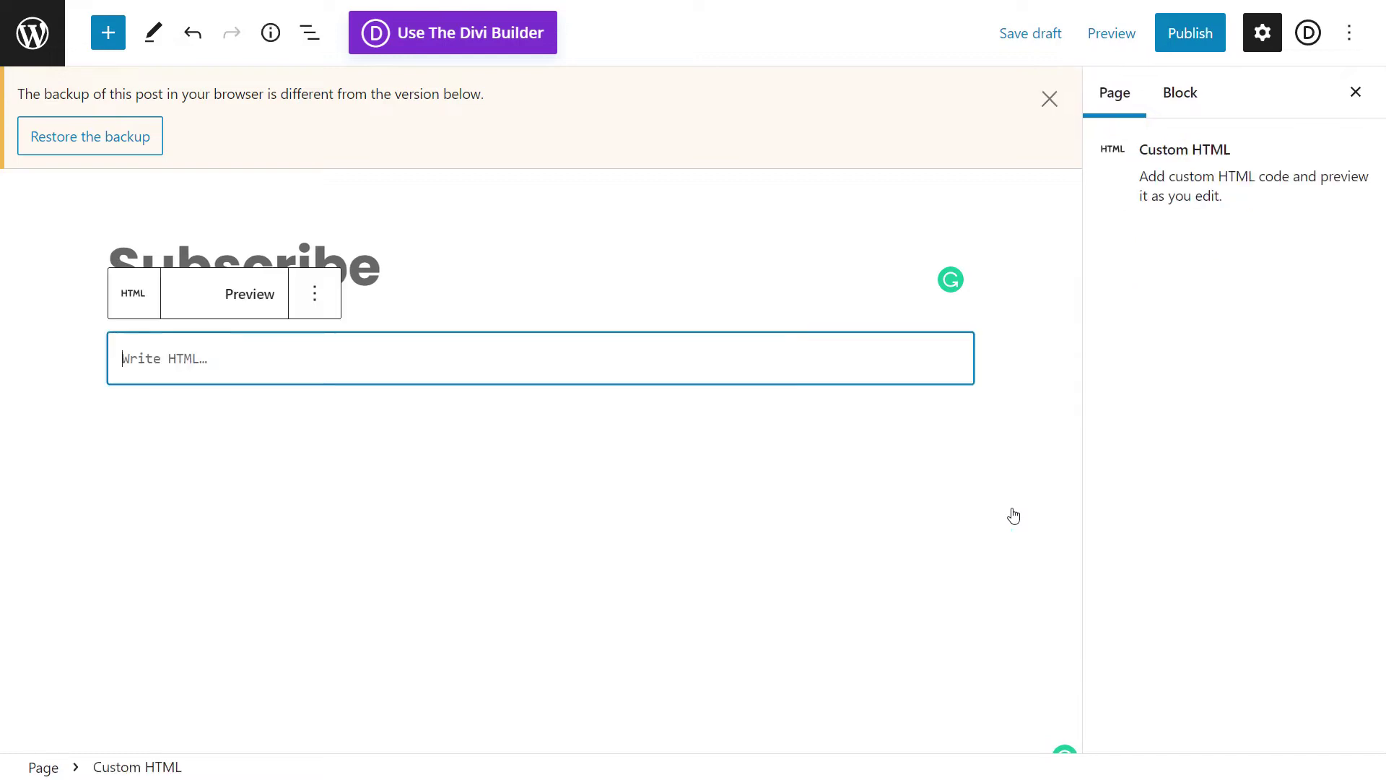
pyautogui.rightClick(266, 357)
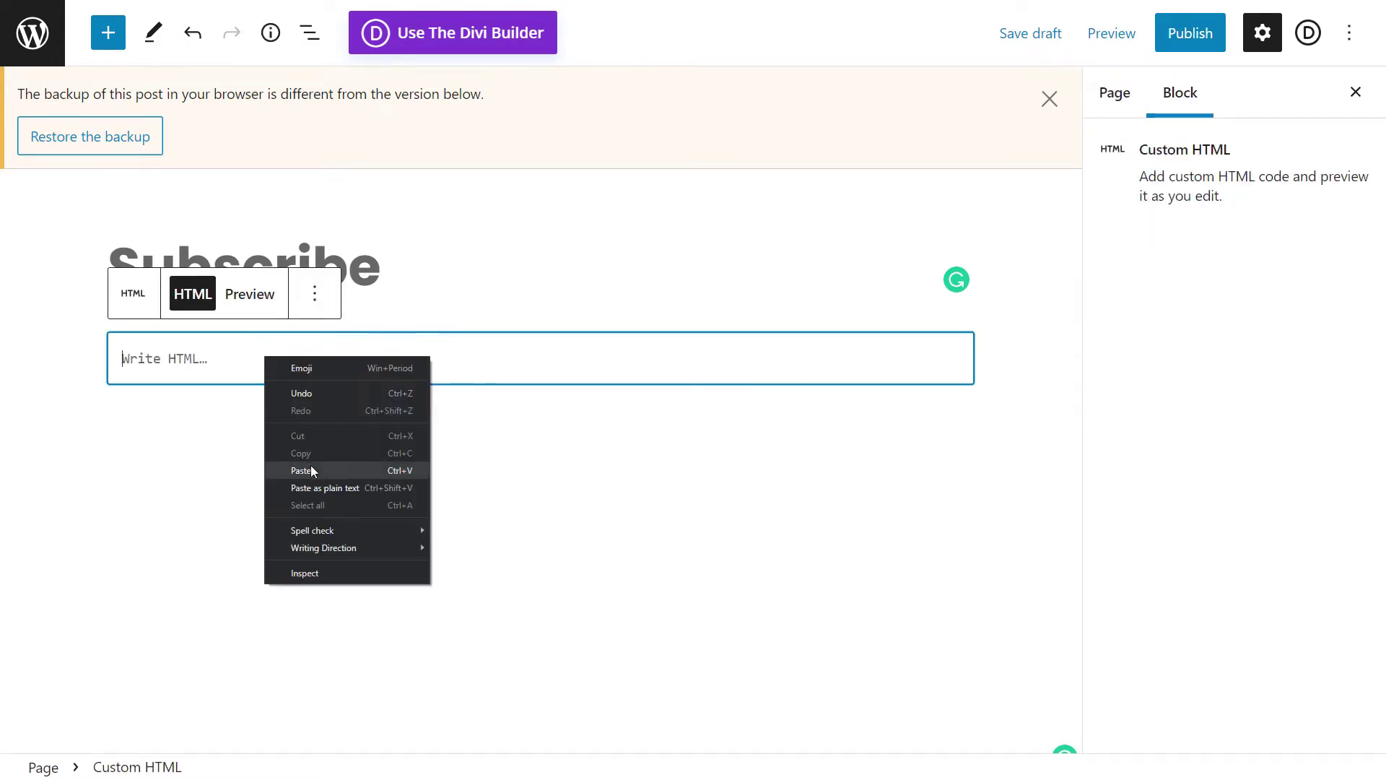
pyautogui.click(310, 463)
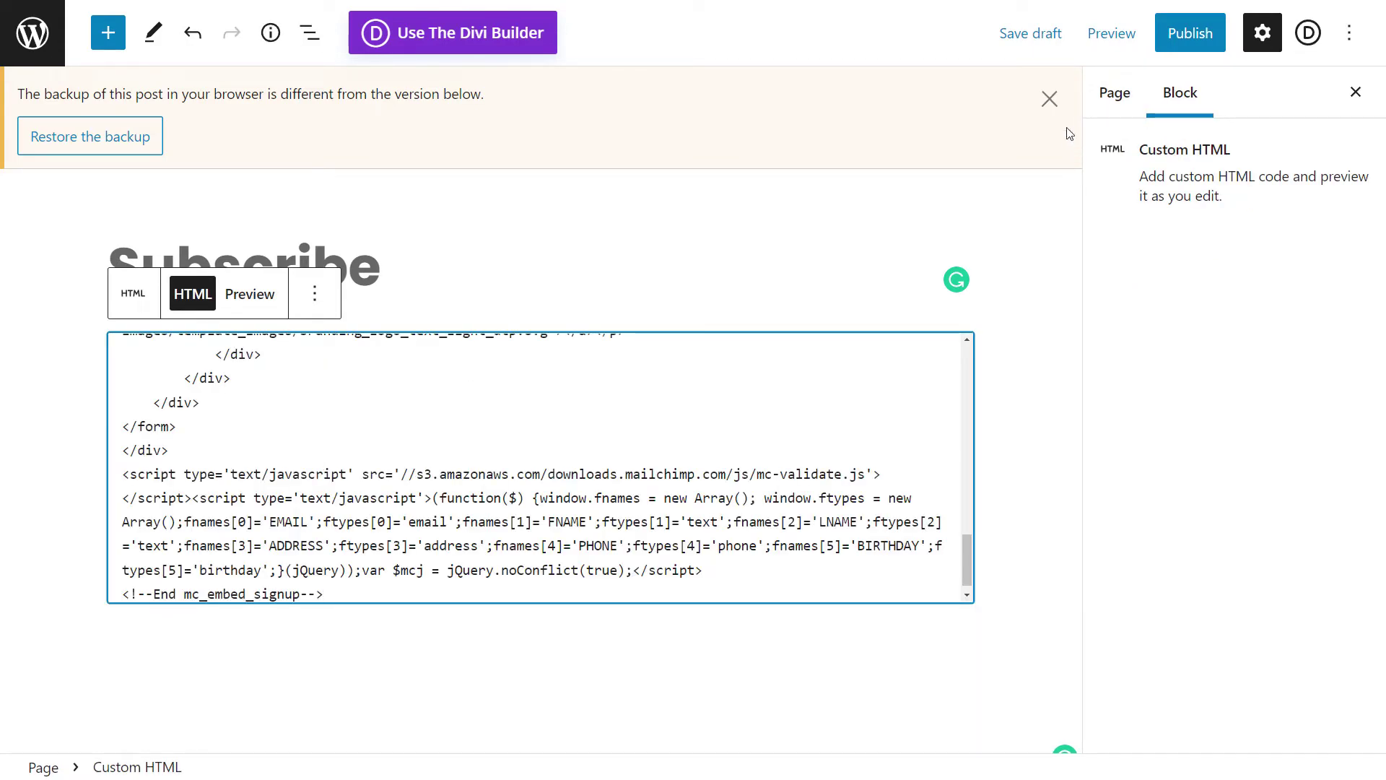
pyautogui.click(262, 296)
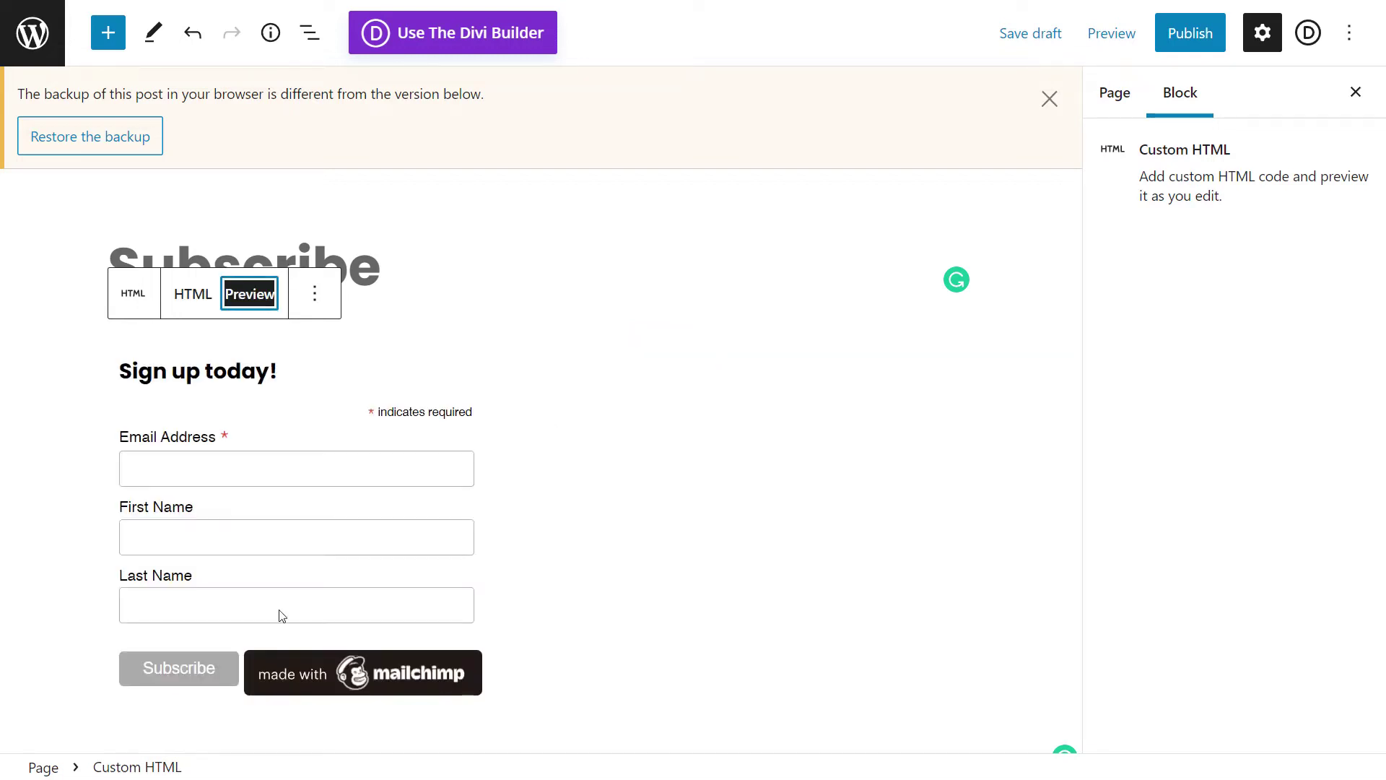
pyautogui.click(1119, 38)
# Preview the Subscribe page in a new tab and focus the sign-up form's e-mail field
pyautogui.click(966, 241)
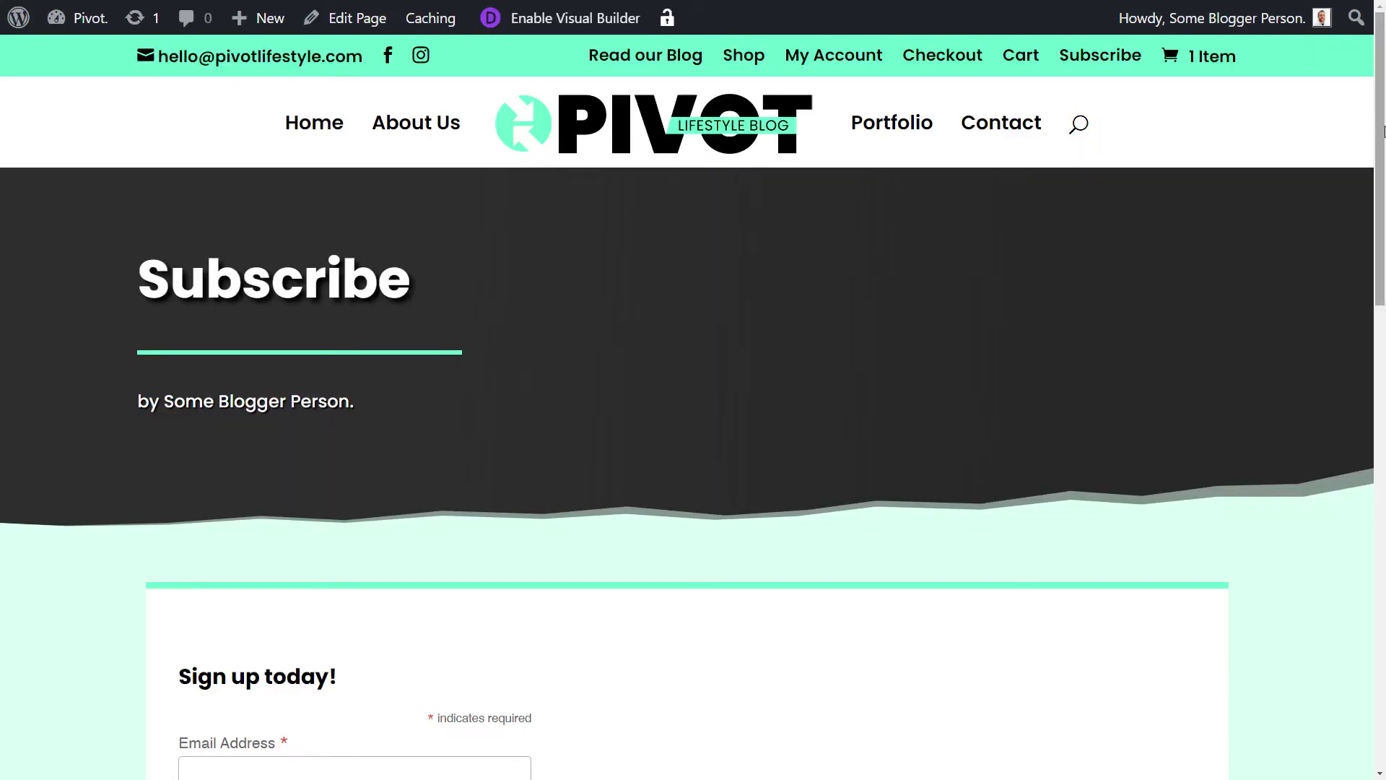
pyautogui.moveTo(1384, 132); pyautogui.dragTo(1384, 292)
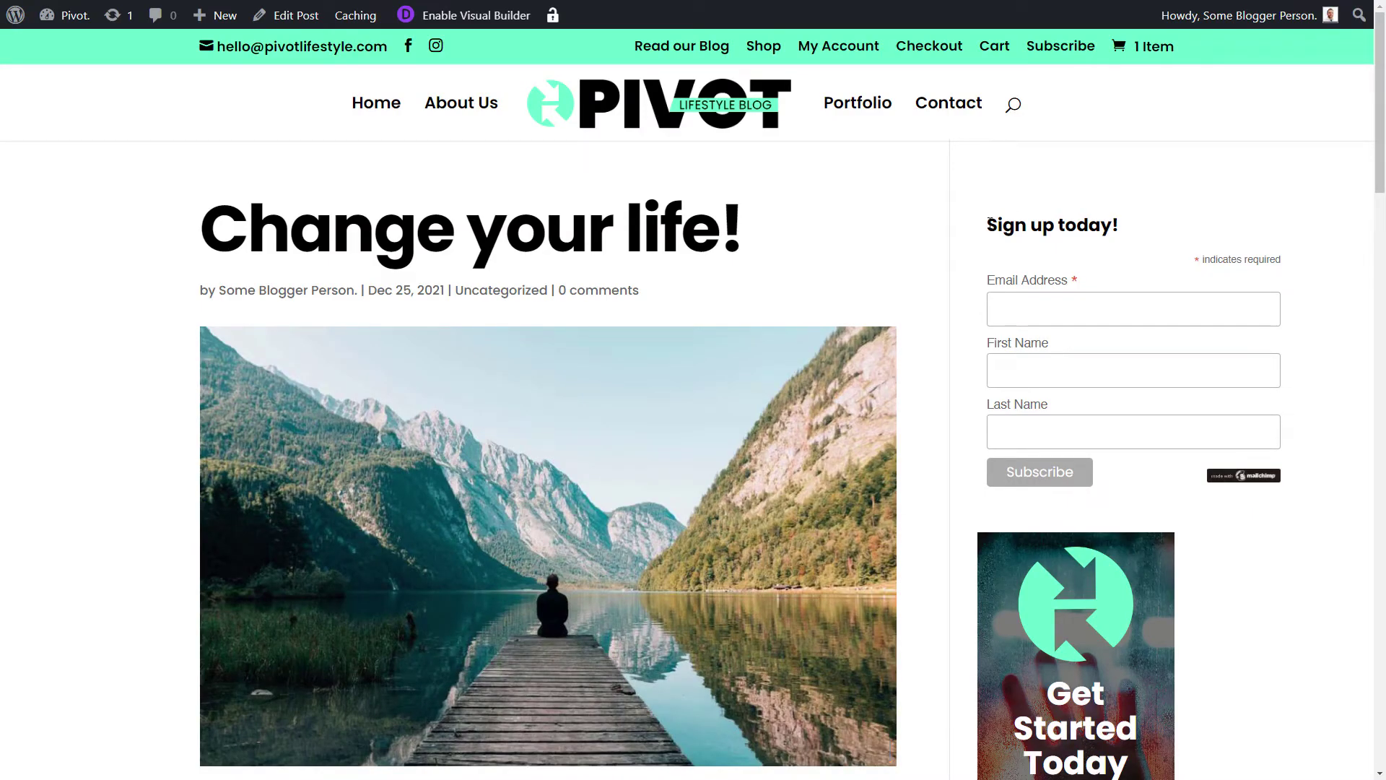
pyautogui.click(1051, 313)
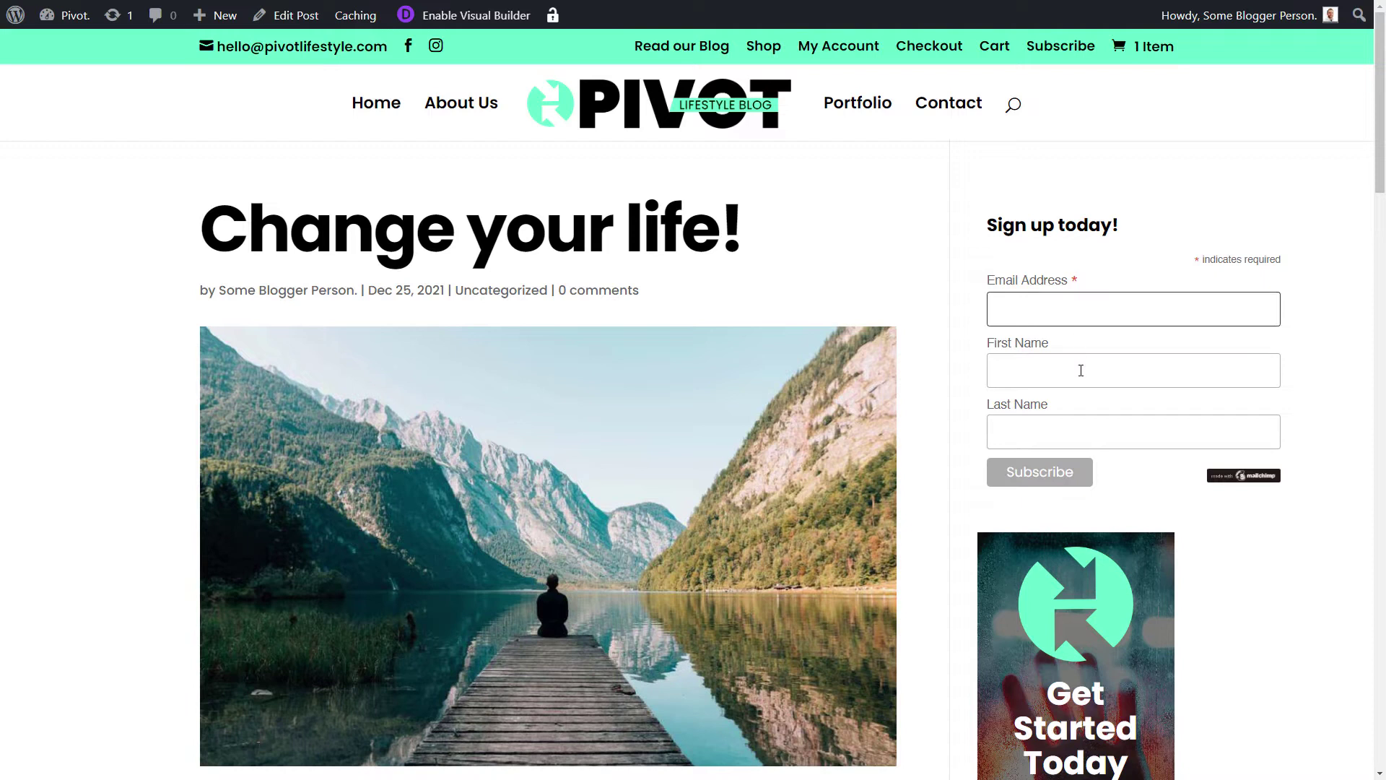
pyautogui.press('Tab')
pyautogui.press('Tab')
pyautogui.hotkey('shift', 'Tab')
pyautogui.press('Tab')
pyautogui.hotkey('shift', 'Tab')
pyautogui.click(1085, 314)
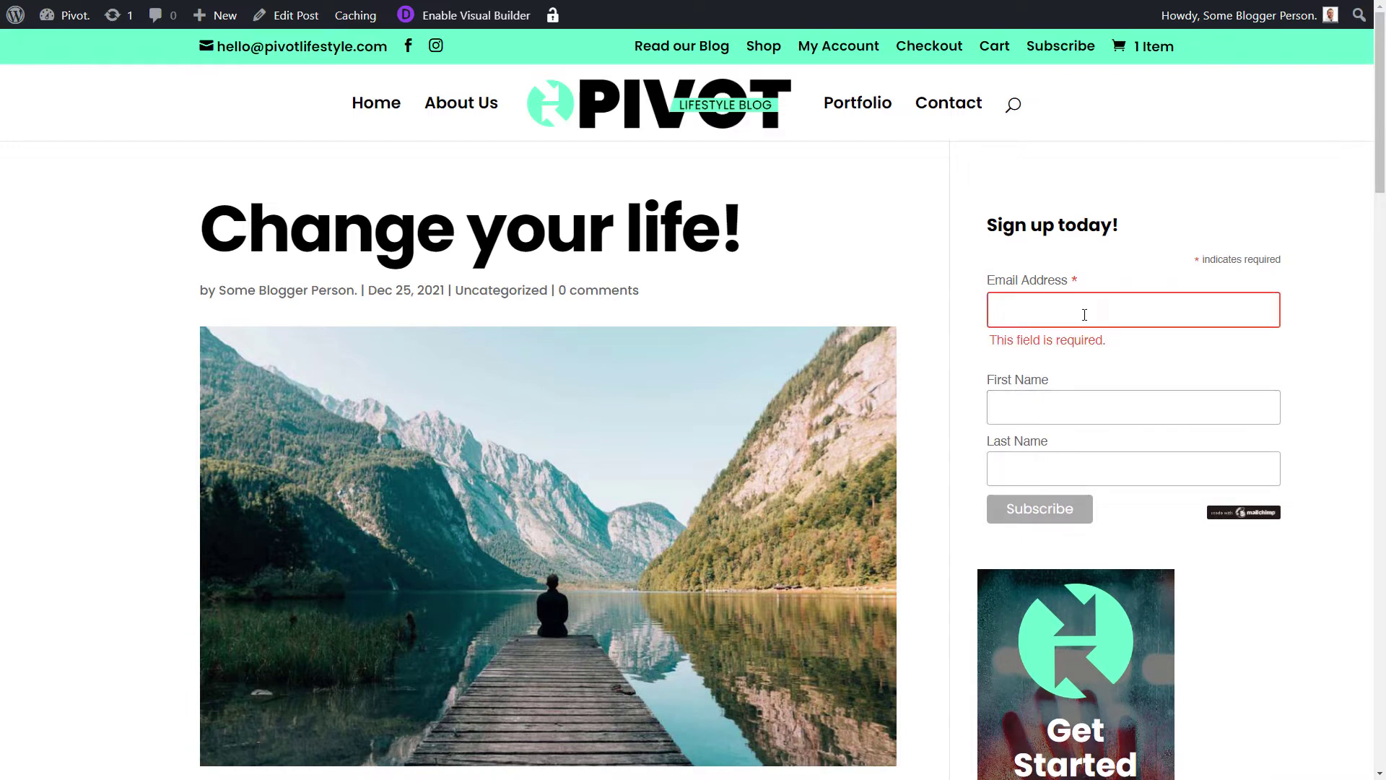
# Enter the subscriber's e-mail address, first name and last name, and submit the form
pyautogui.press('Tab')
pyautogui.press('Tab')
pyautogui.click(1042, 474)
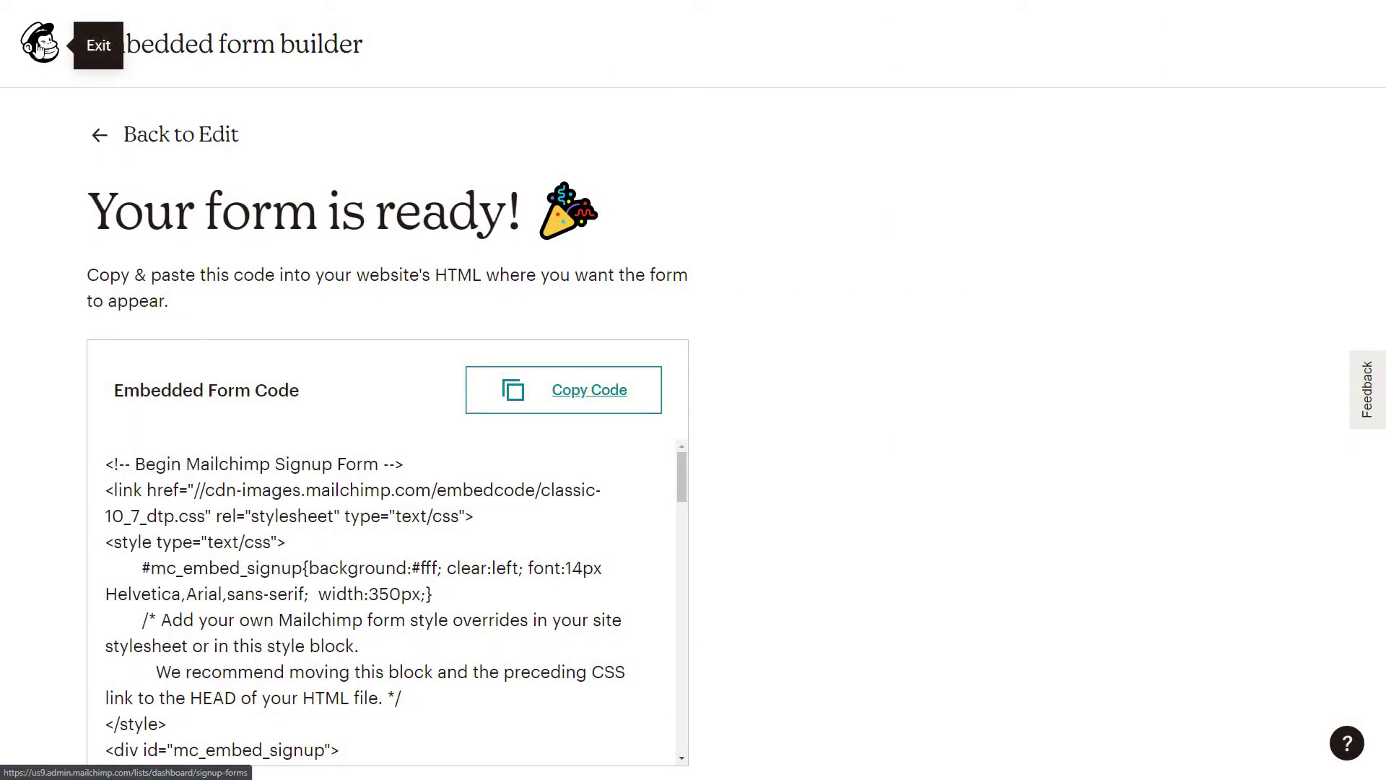
# Leave the form builder and go to the All campaigns list
pyautogui.click(39, 45)
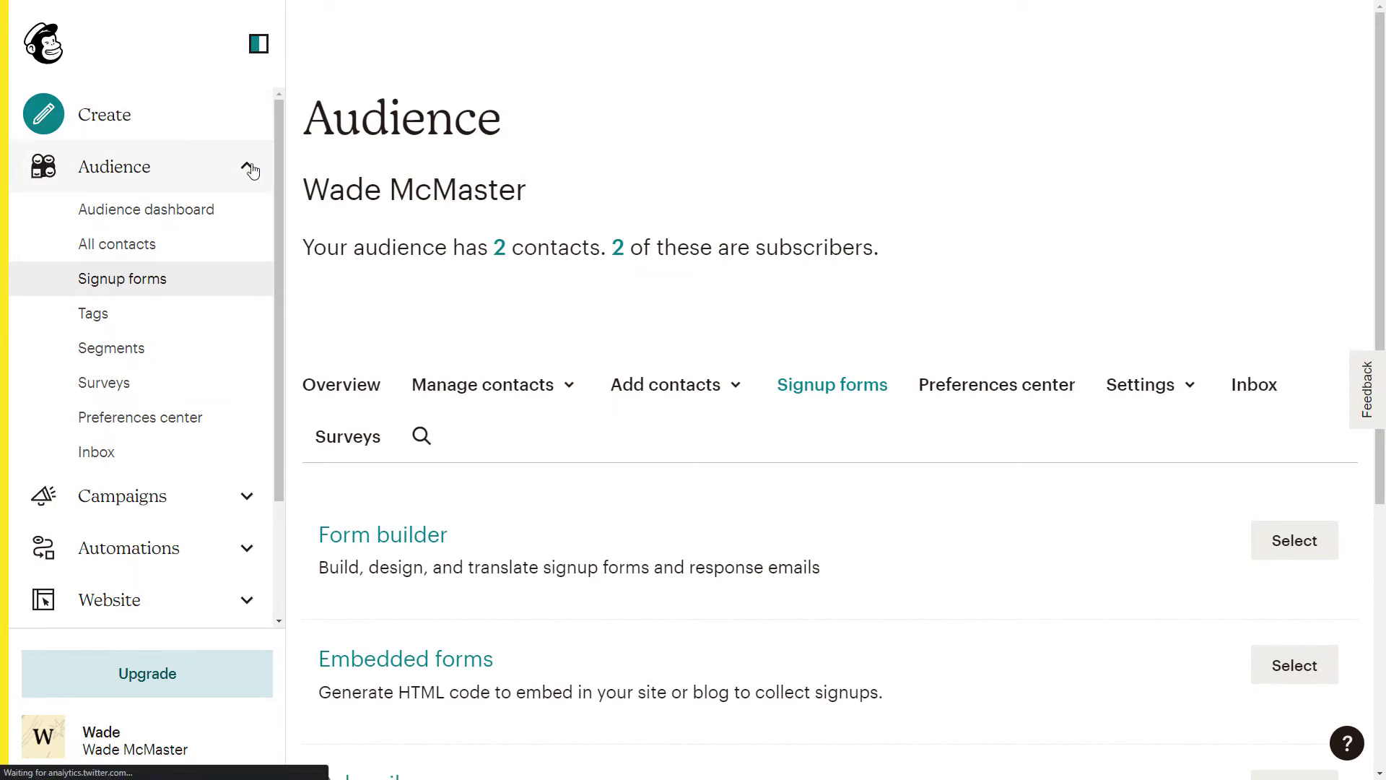
pyautogui.click(251, 168)
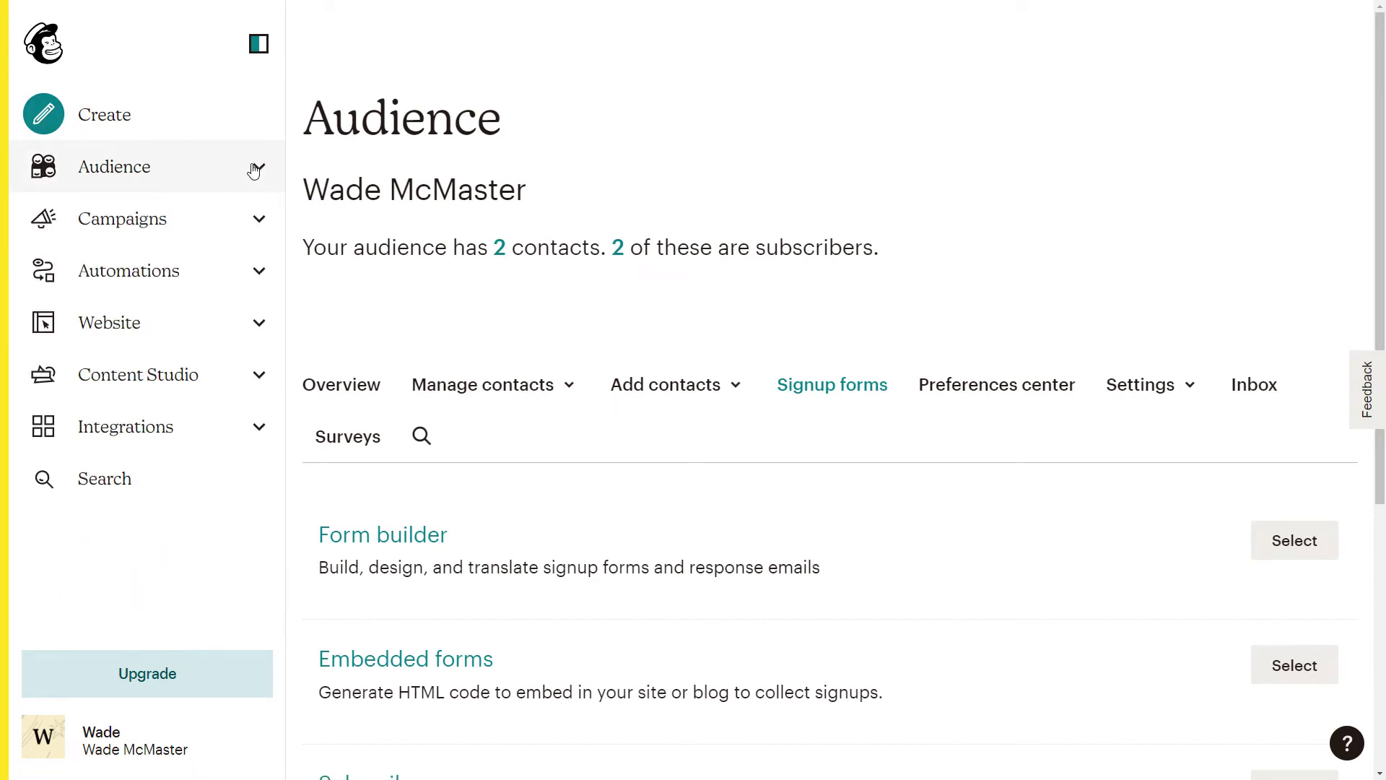
pyautogui.click(130, 222)
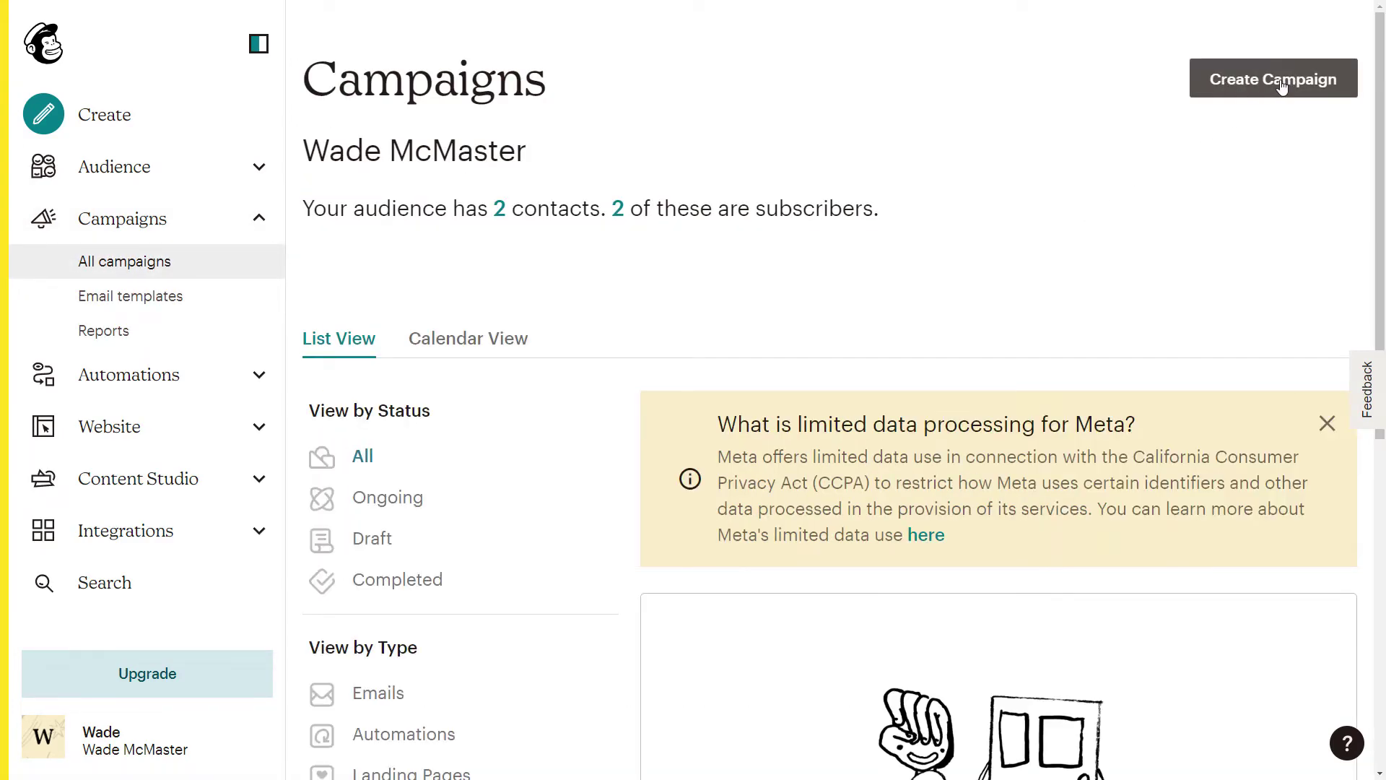
# Create a new campaign and choose to design a Regular email
pyautogui.click(1290, 85)
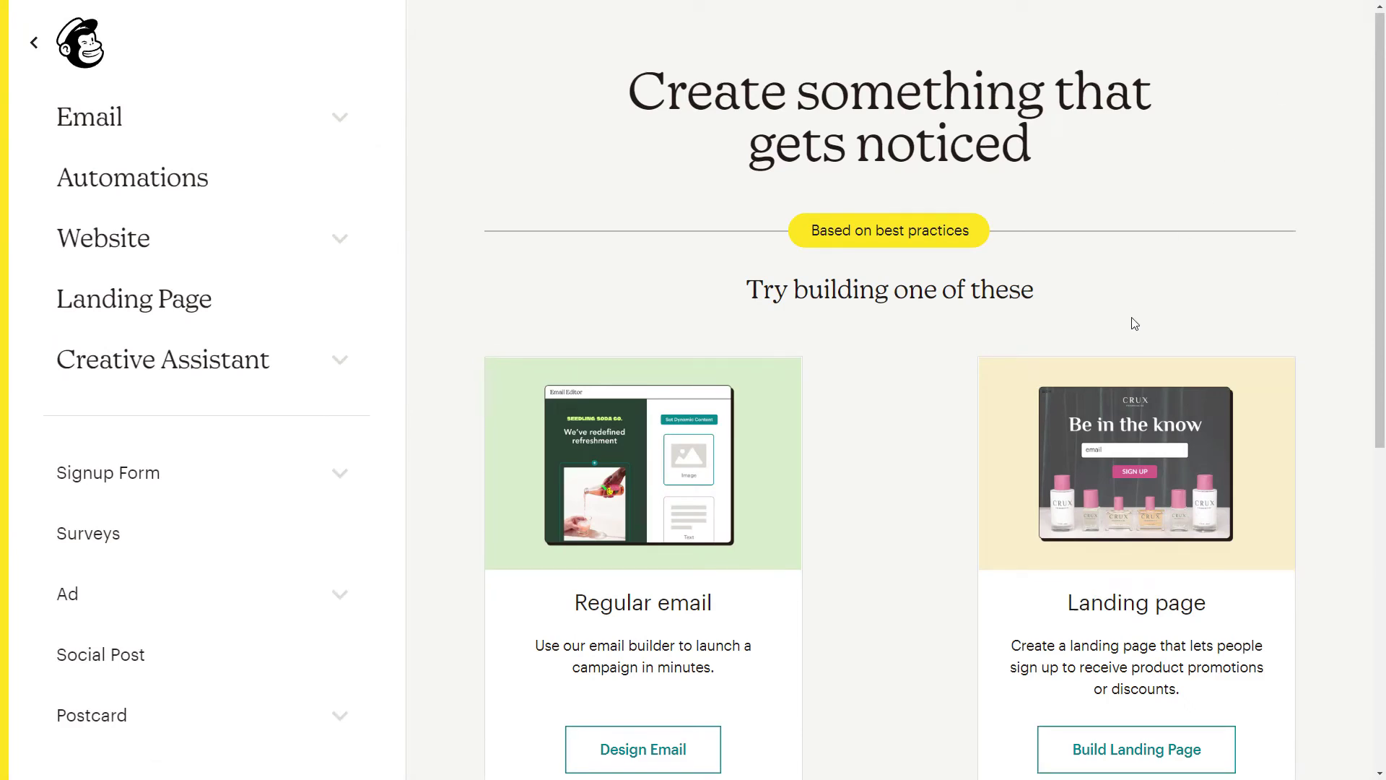
pyautogui.scroll(-3, 939, 340)
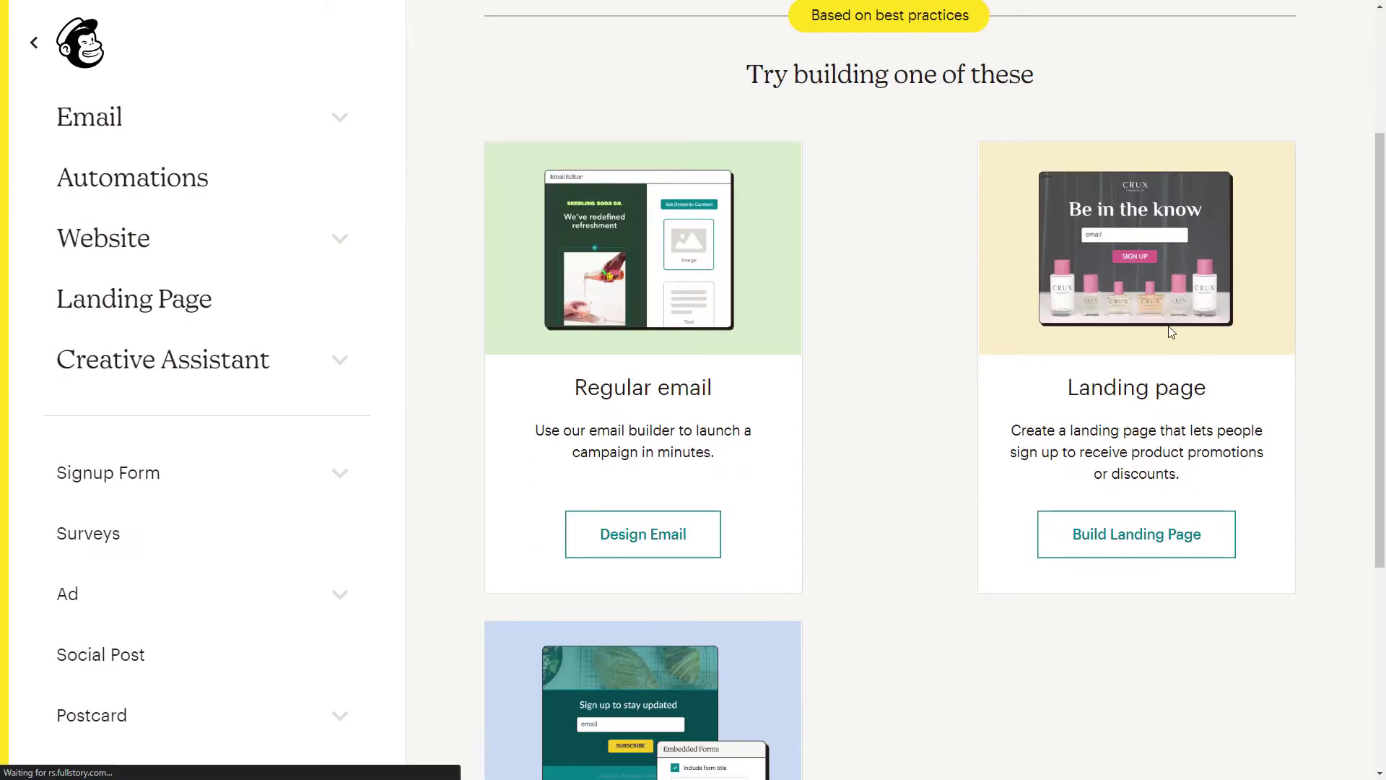
pyautogui.scroll(-2, 1169, 330)
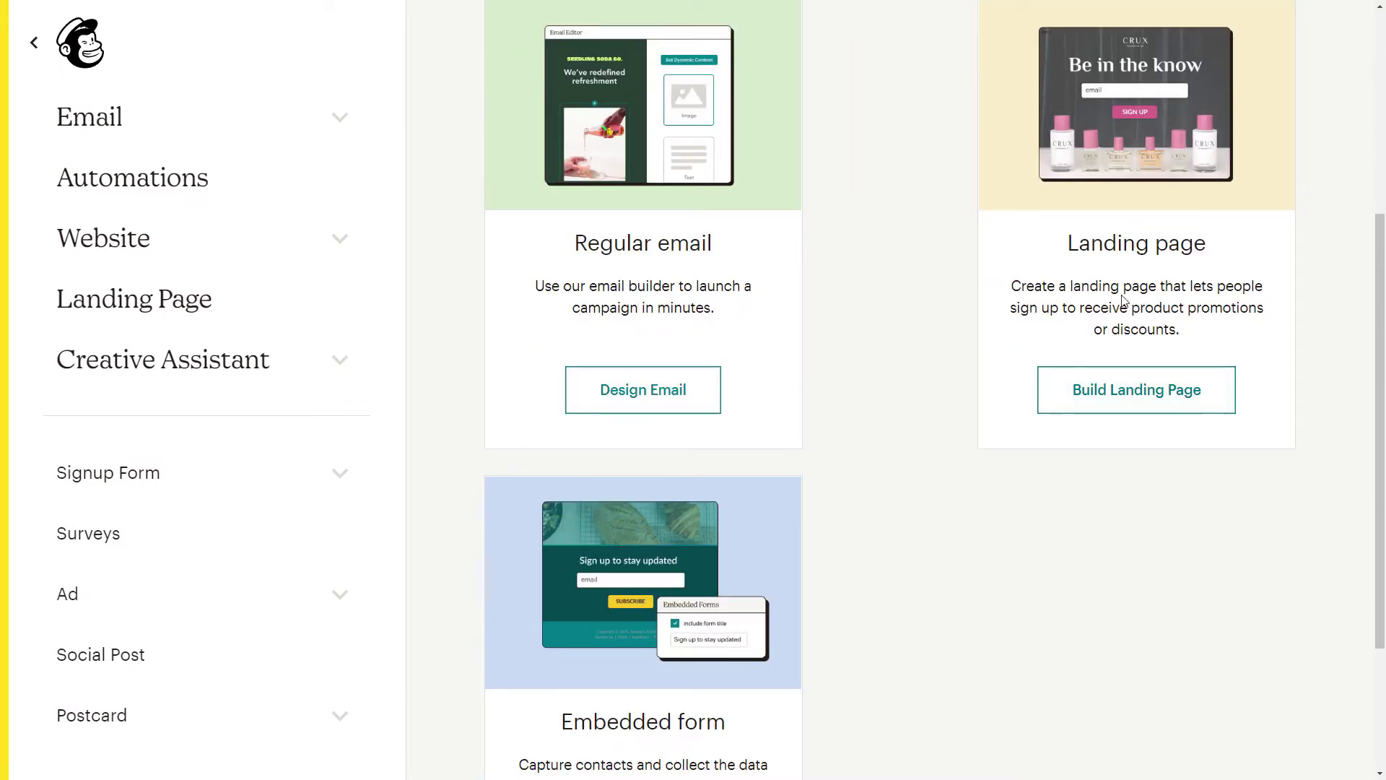
pyautogui.scroll(-2, 789, 526)
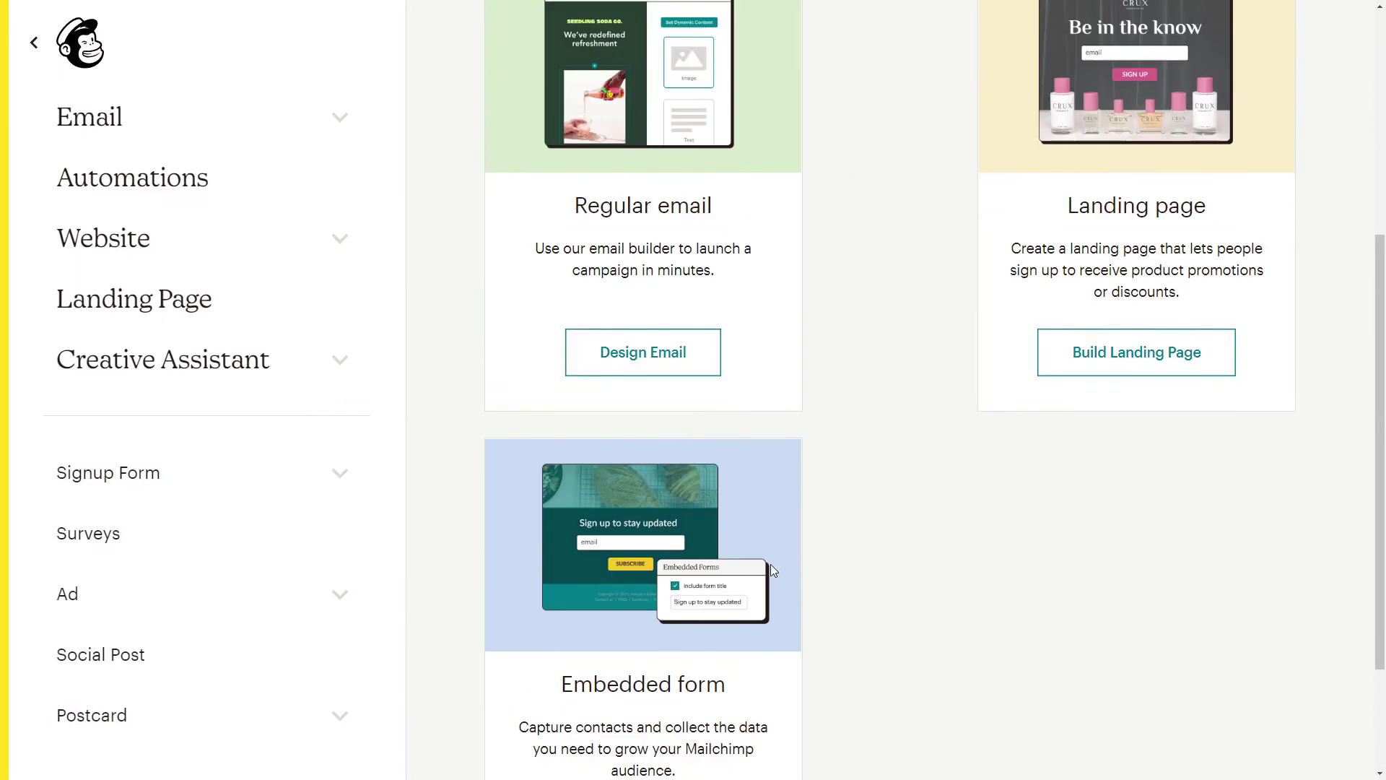
pyautogui.scroll(5, 774, 567)
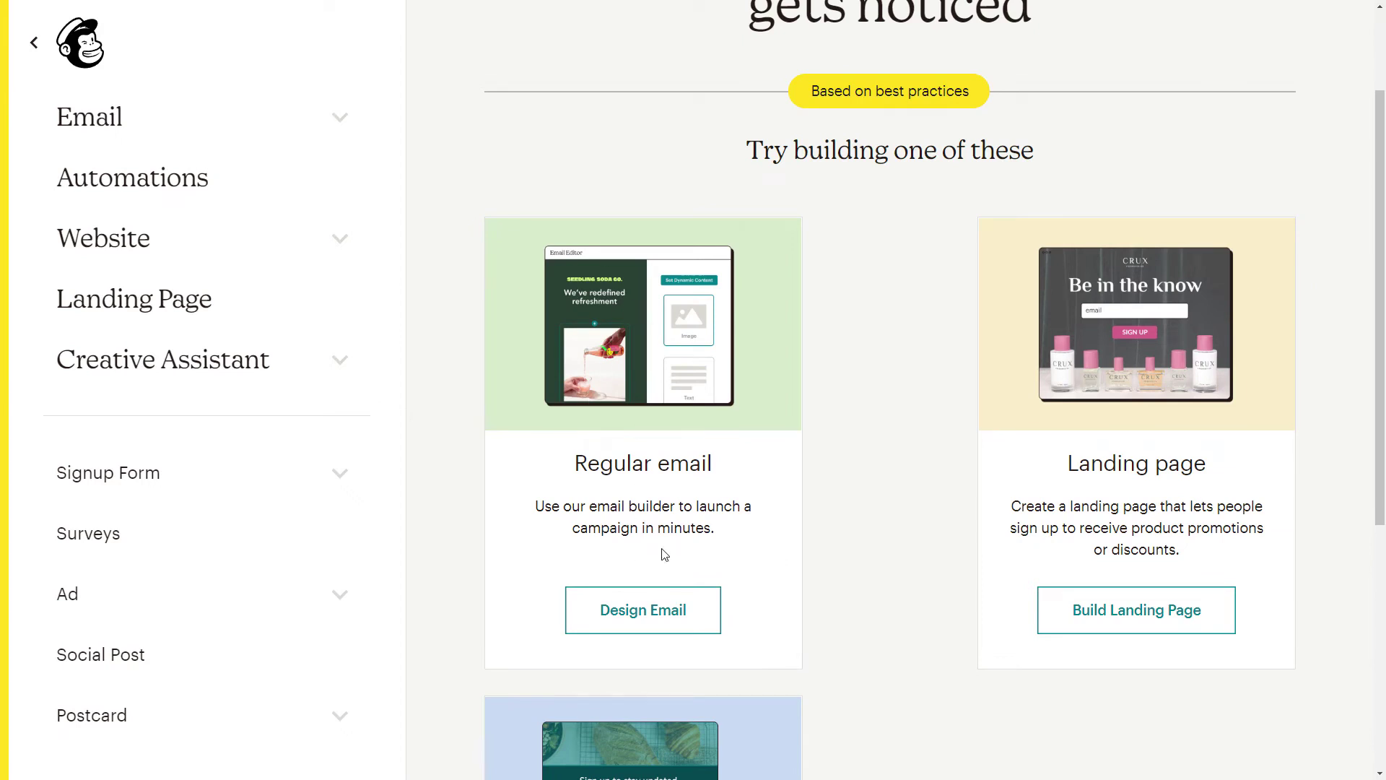
pyautogui.click(656, 622)
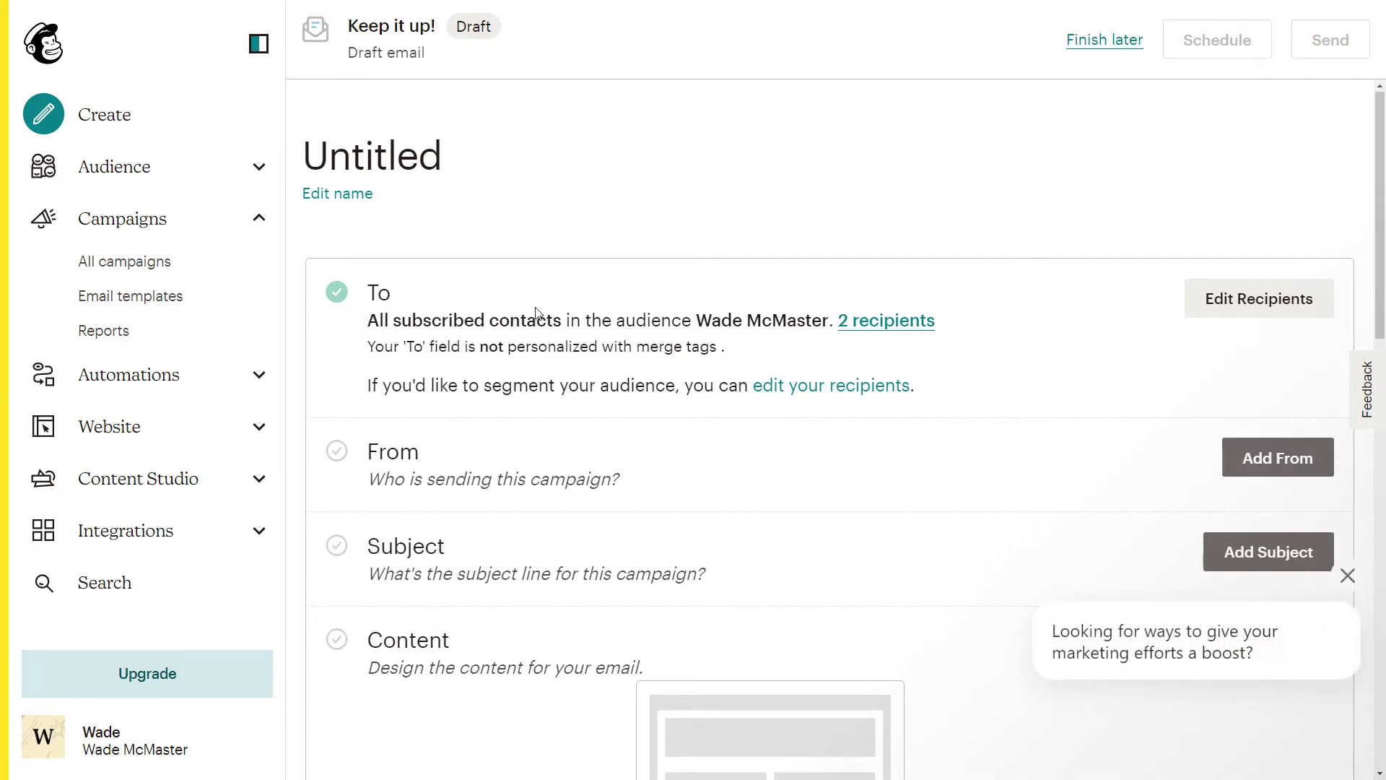
# Fill in and save the campaign's From name and e-mail address, then start designing the content
pyautogui.scroll(-4, 539, 310)
pyautogui.scroll(4, 519, 333)
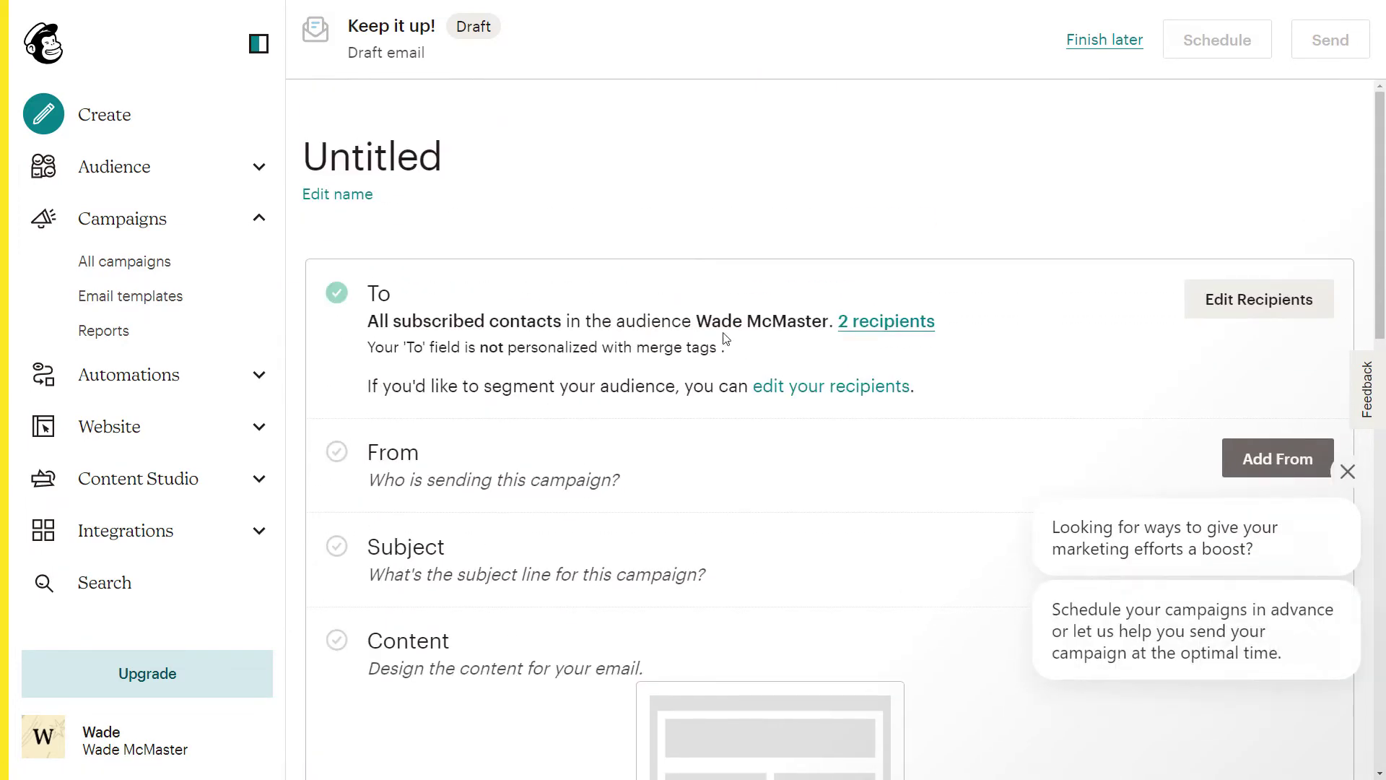
pyautogui.scroll(-2, 553, 317)
pyautogui.click(1256, 315)
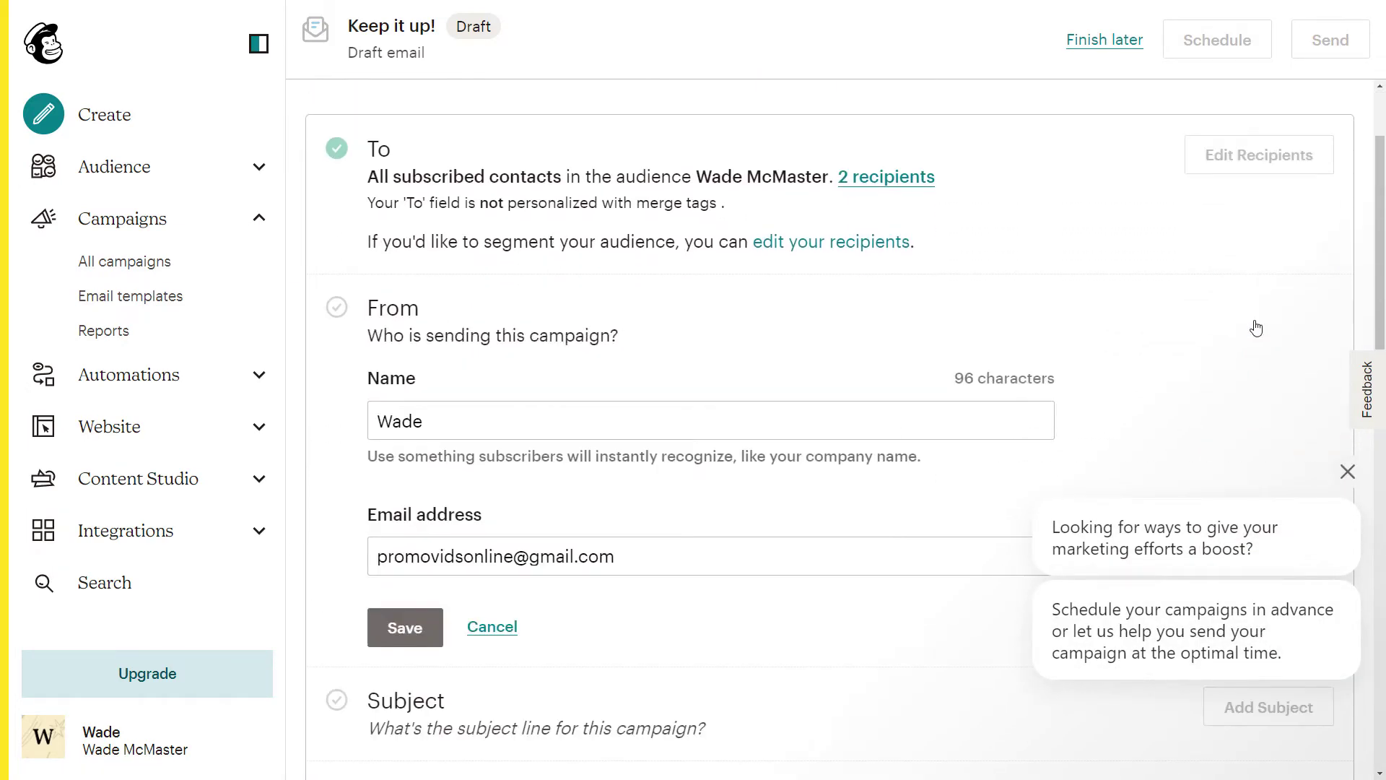
pyautogui.click(532, 419)
pyautogui.click(427, 628)
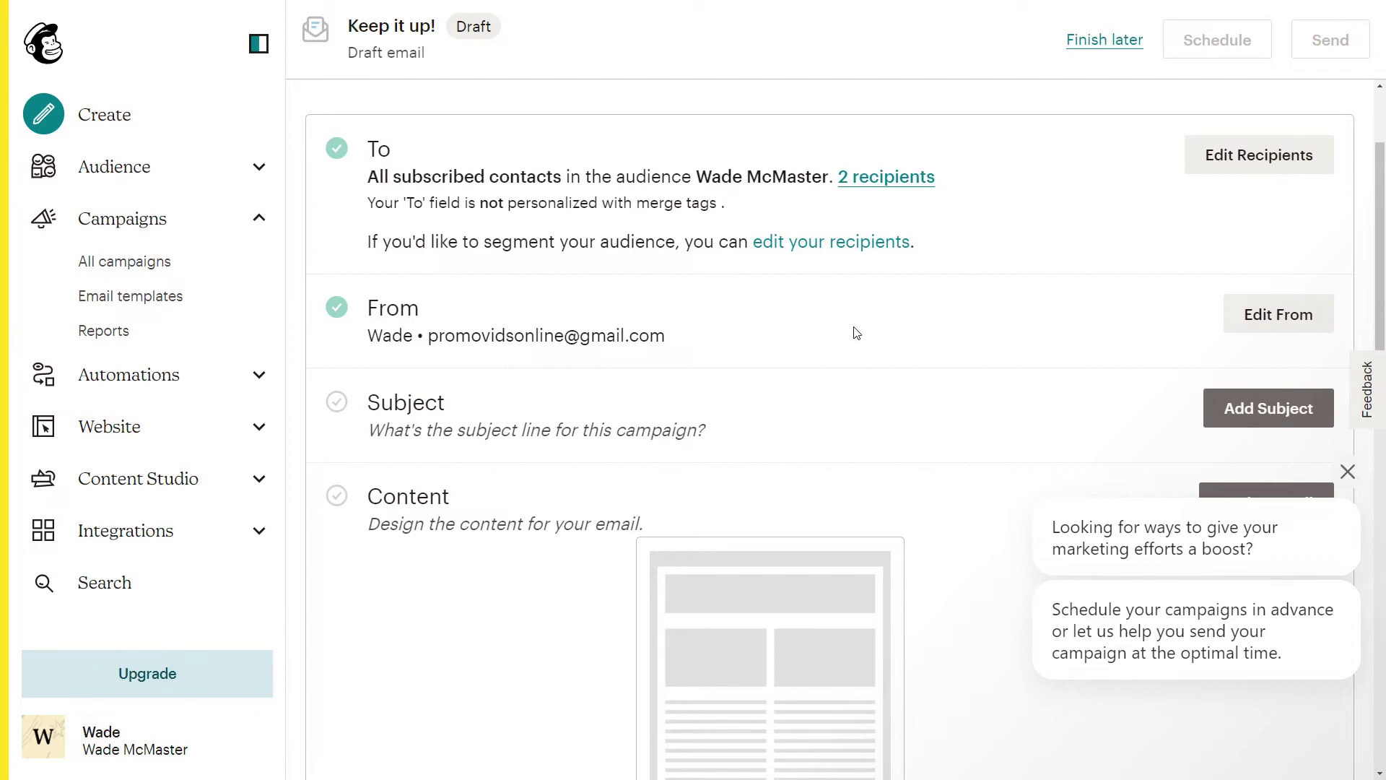
pyautogui.scroll(-3, 857, 333)
pyautogui.click(1236, 300)
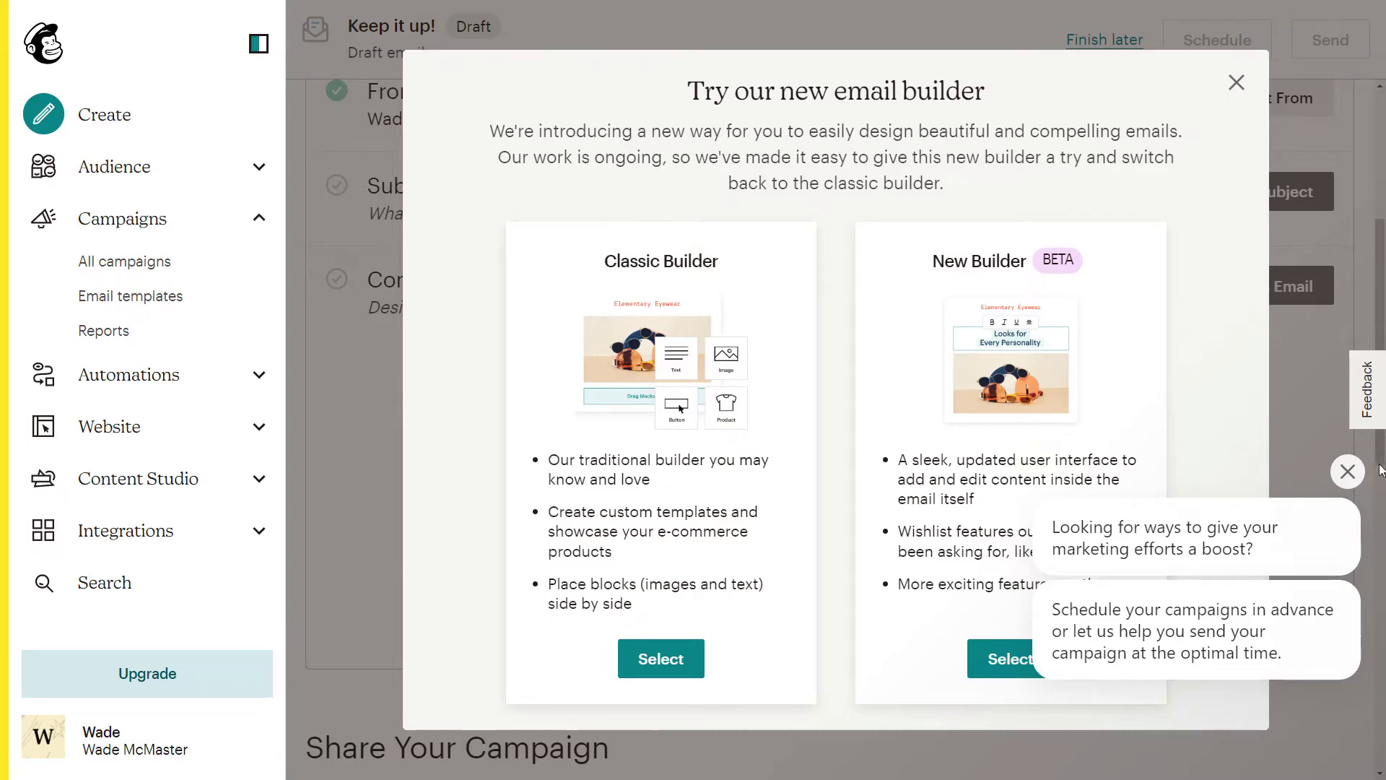
# Dismiss the chat messages, choose the new builder, and set the body colour to white FFFFFF
pyautogui.click(1347, 472)
pyautogui.click(1019, 653)
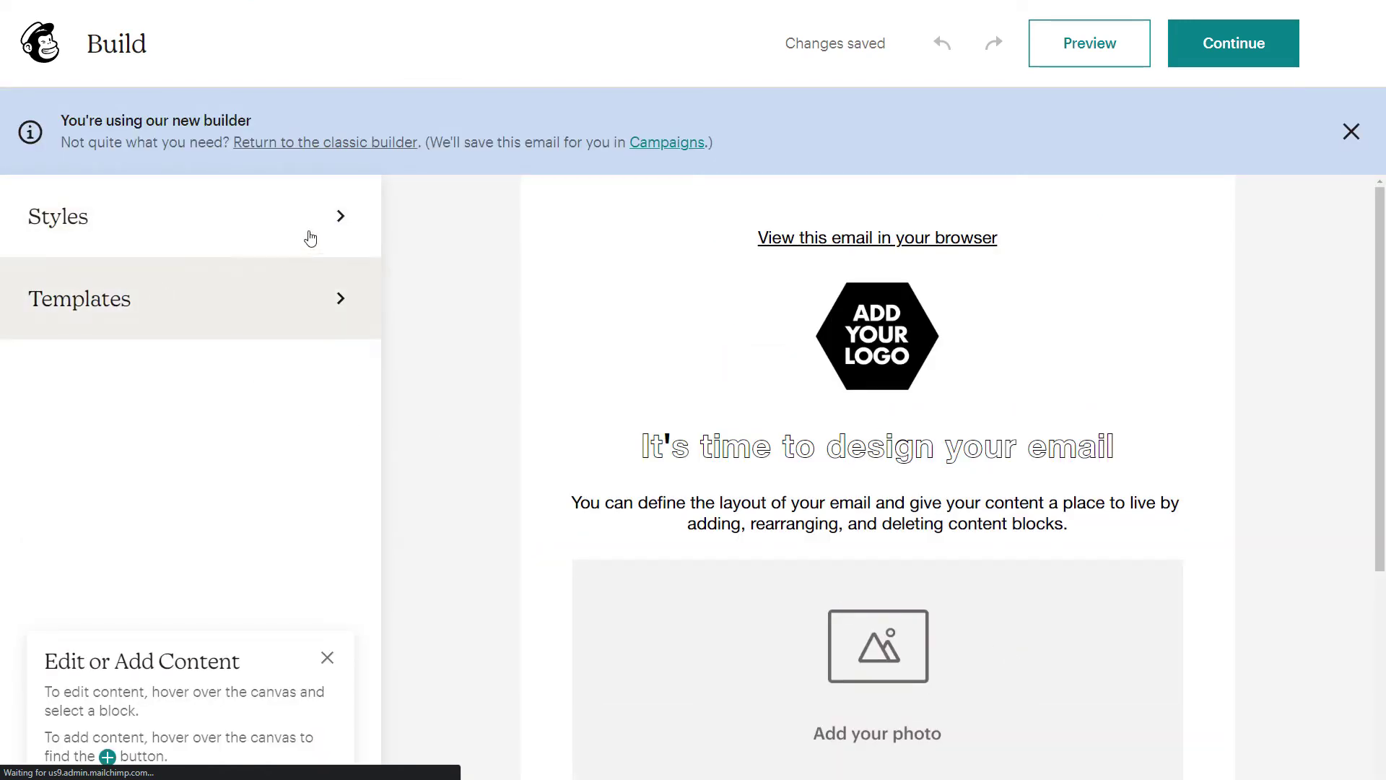
pyautogui.click(344, 222)
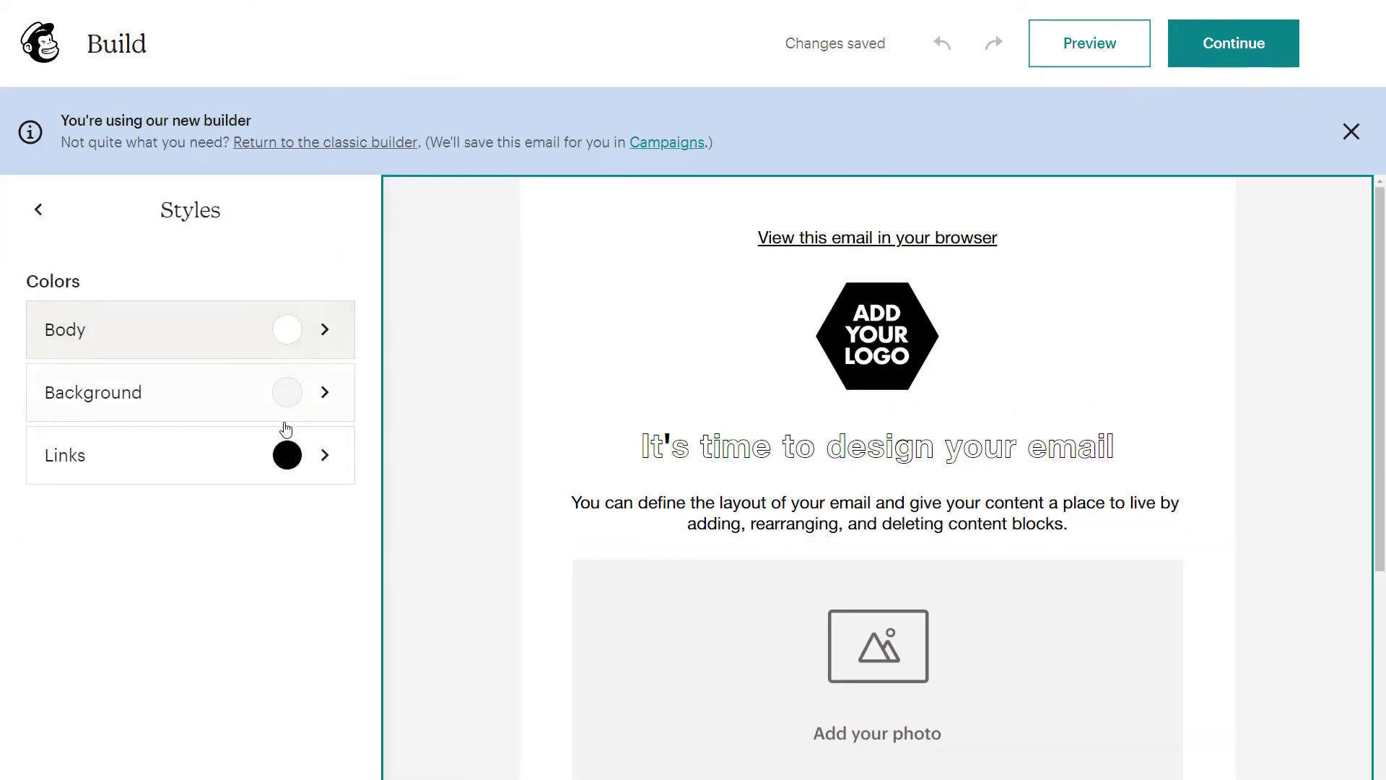
pyautogui.click(281, 339)
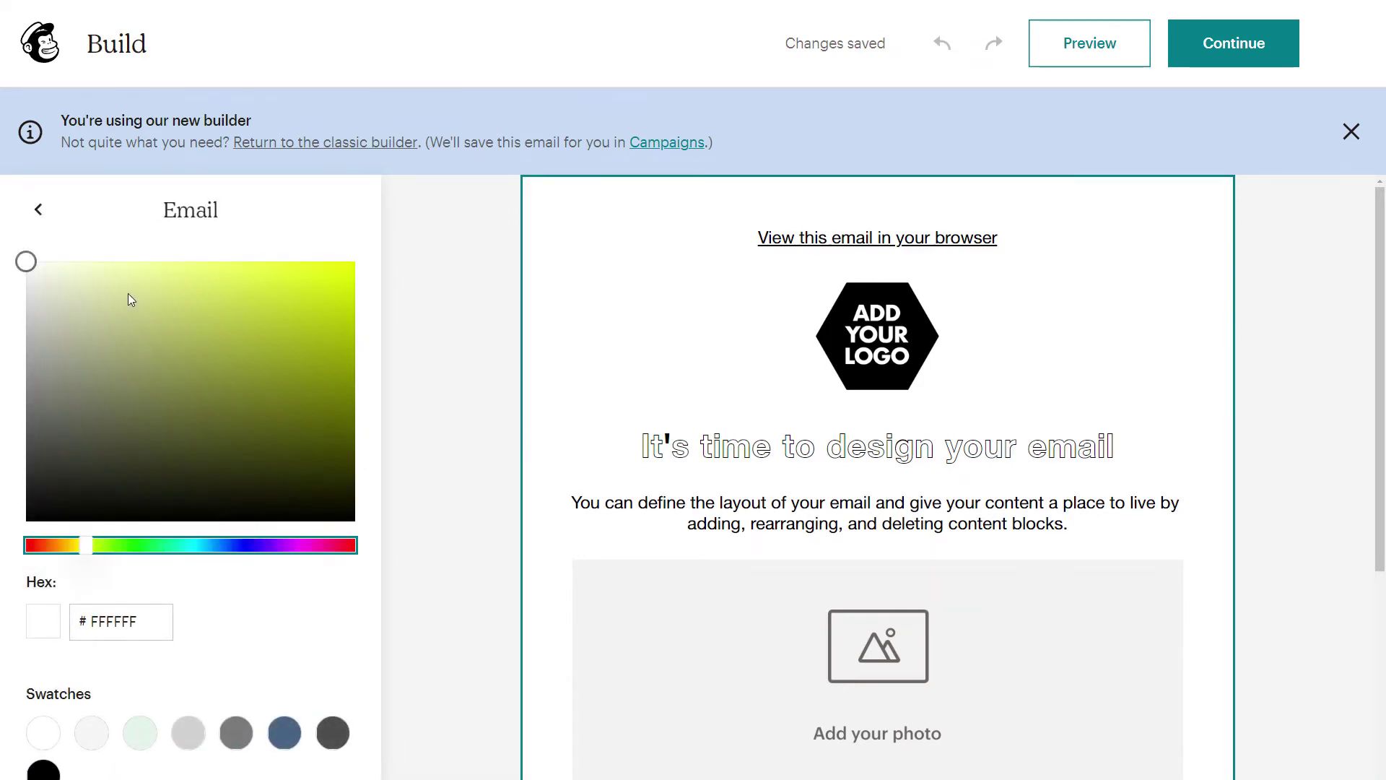
pyautogui.click(355, 262)
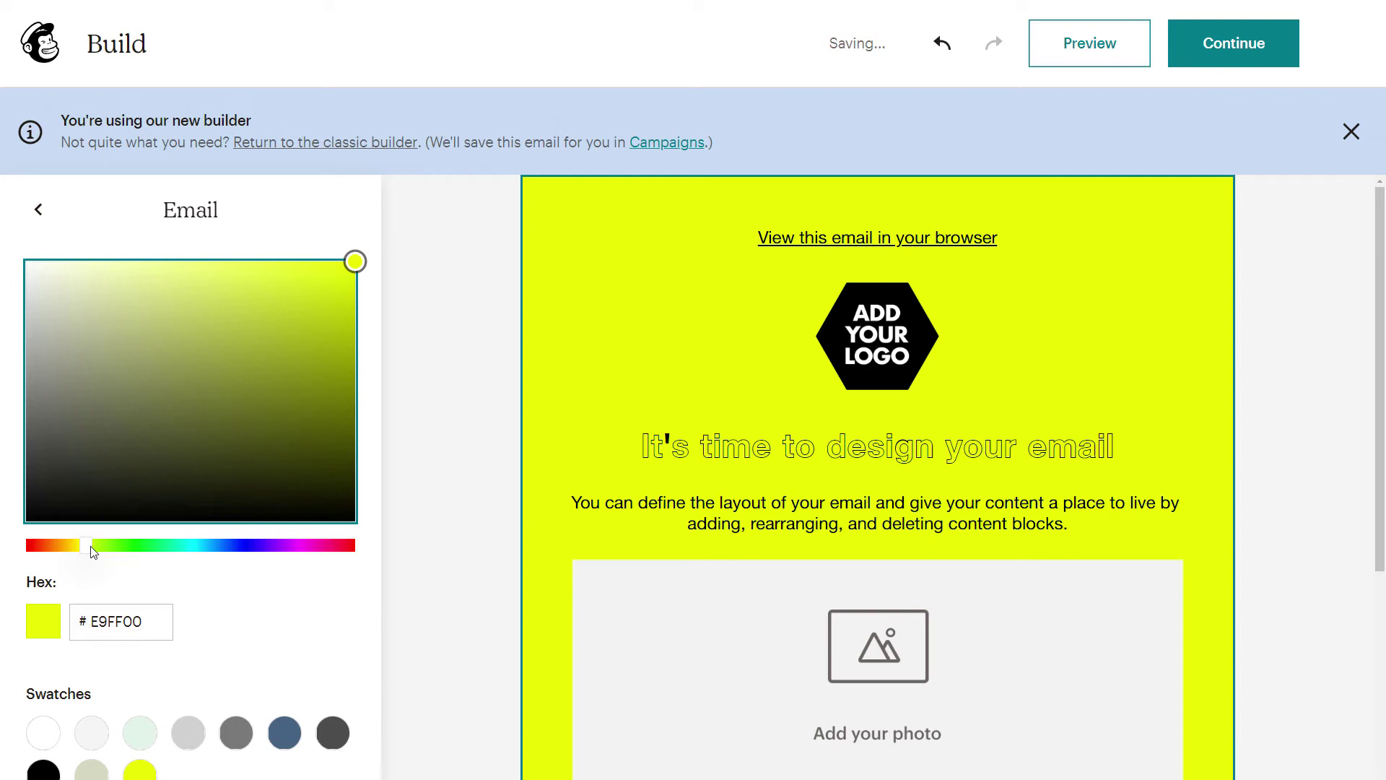
pyautogui.click(85, 622)
pyautogui.click(80, 359)
pyautogui.moveTo(80, 359); pyautogui.dragTo(27, 245)
pyautogui.click(36, 211)
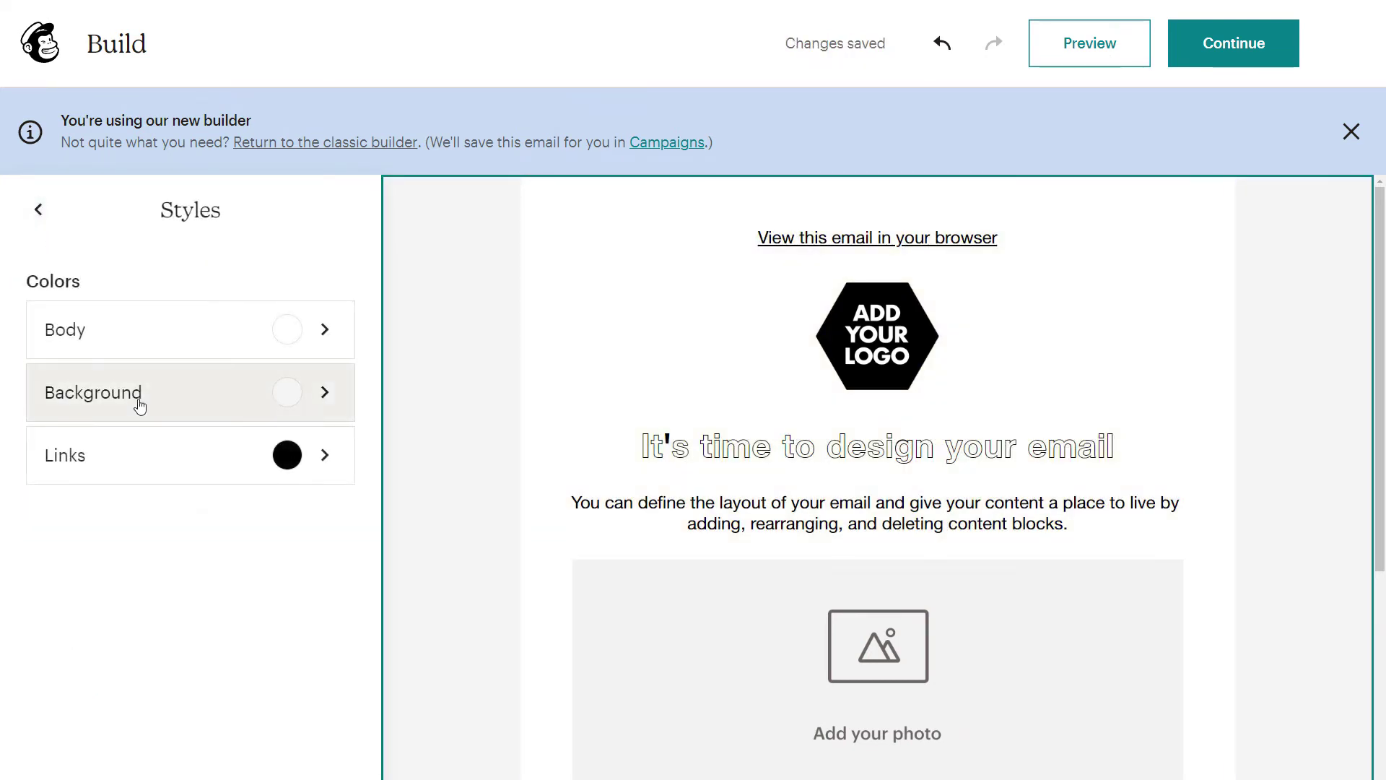
# Set the email background colour to dark grey
pyautogui.click(140, 407)
pyautogui.moveTo(49, 345); pyautogui.dragTo(26, 472)
pyautogui.click(37, 217)
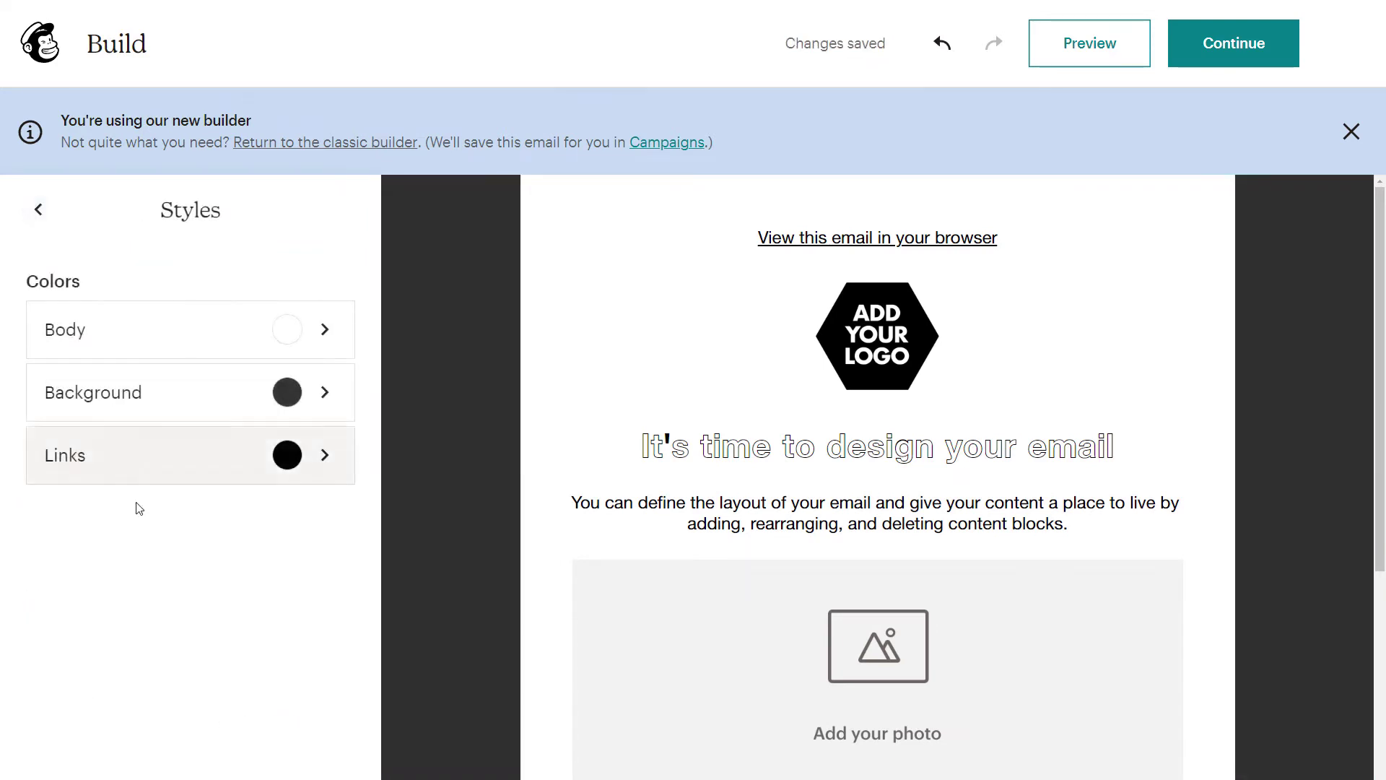
# Set the link colour to pure red FF0000
pyautogui.click(149, 465)
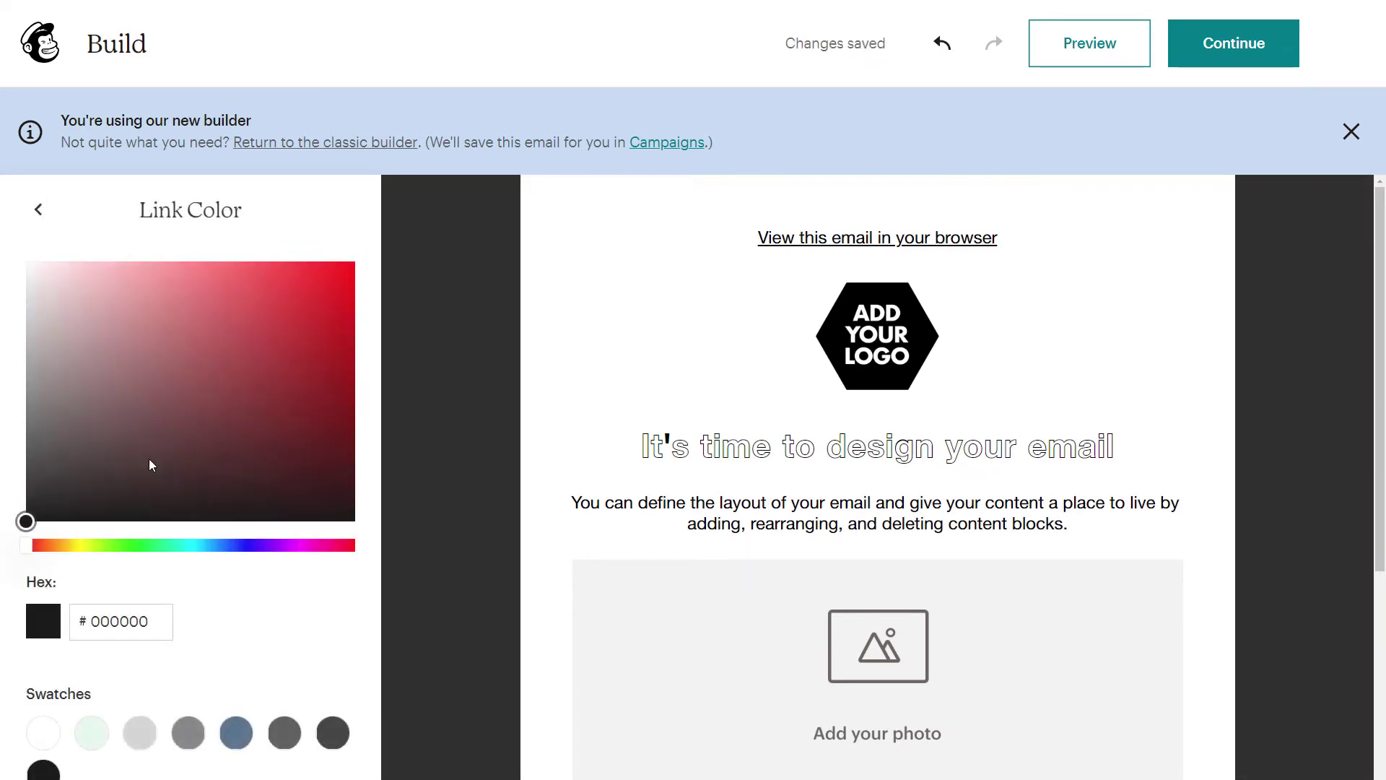
pyautogui.click(341, 546)
pyautogui.moveTo(342, 550); pyautogui.dragTo(357, 547)
pyautogui.click(355, 295)
pyautogui.moveTo(332, 291); pyautogui.dragTo(344, 223)
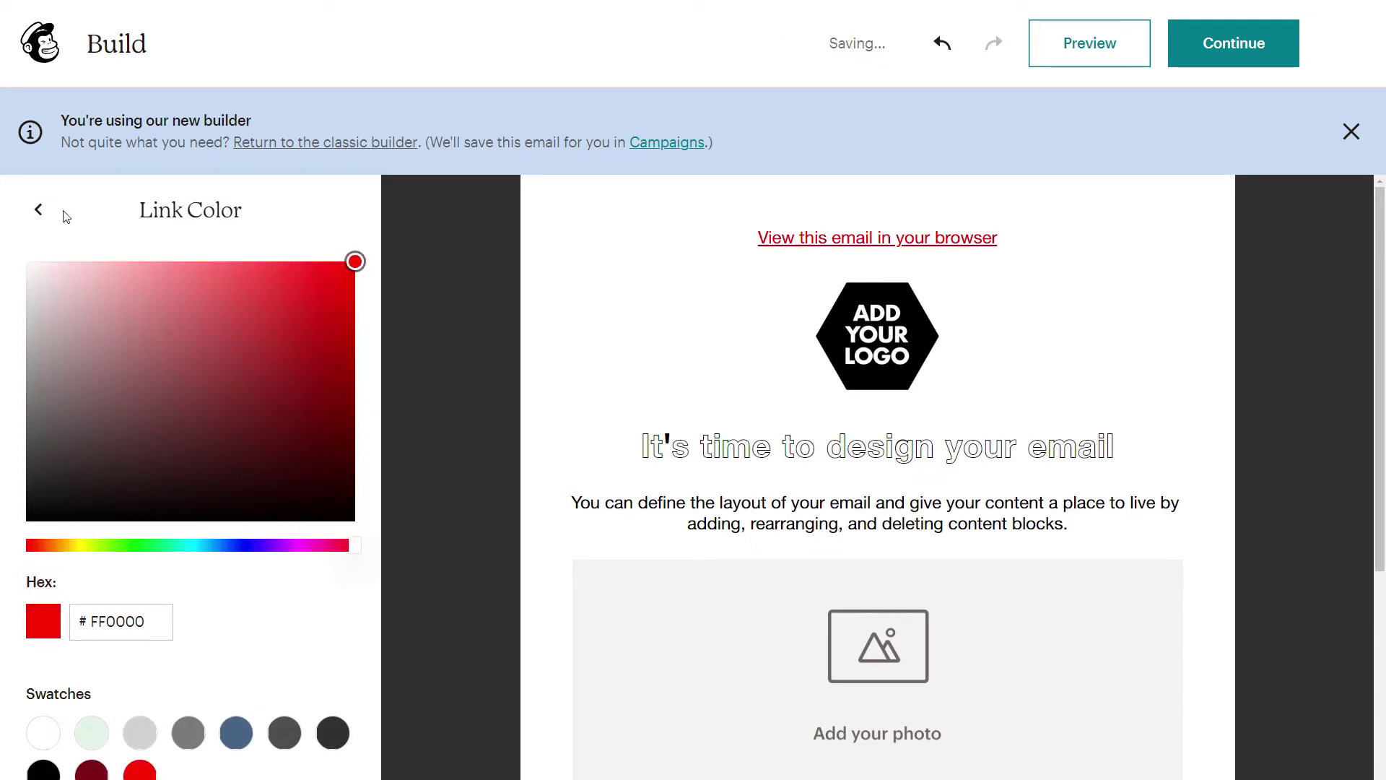
pyautogui.click(38, 209)
pyautogui.click(38, 210)
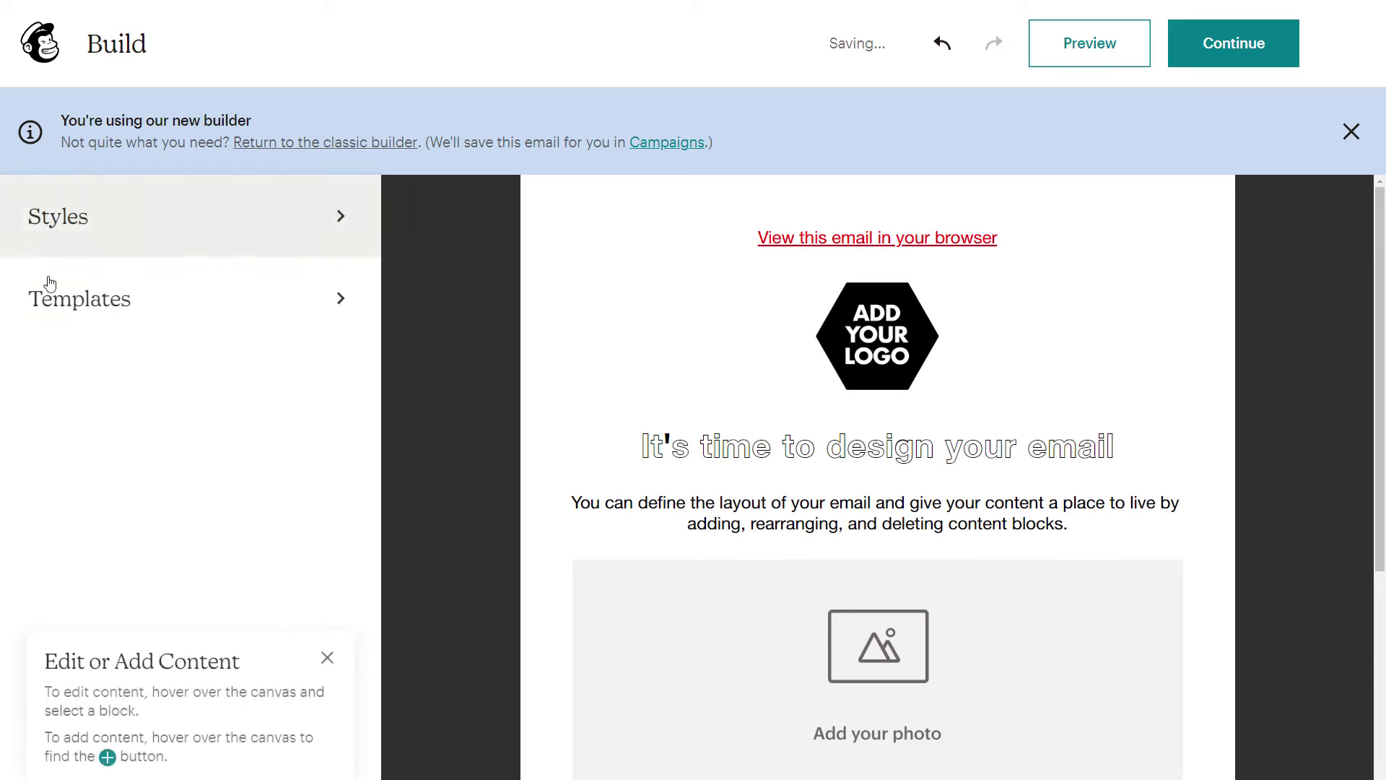
# Apply the Minimal template from the Templates list, continuing with the existing content
pyautogui.click(116, 296)
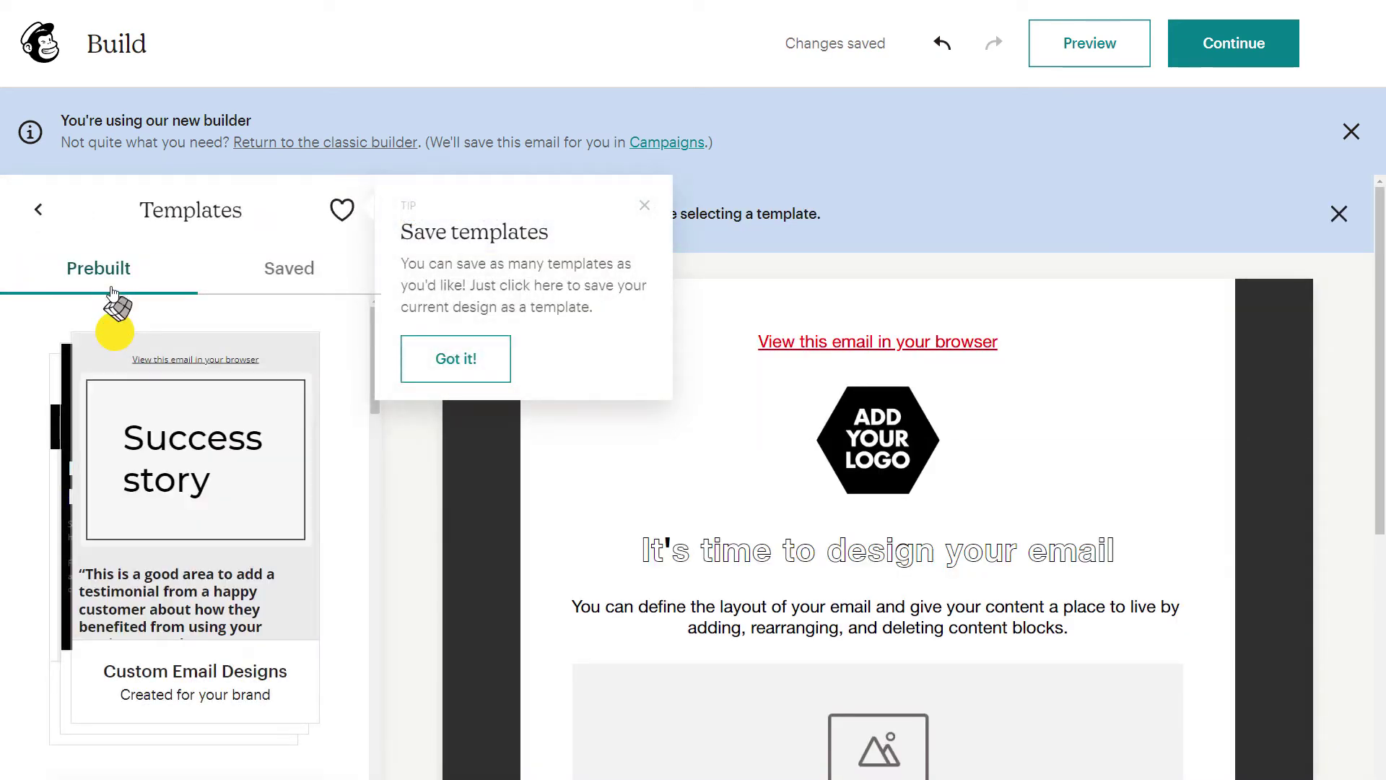
pyautogui.click(645, 208)
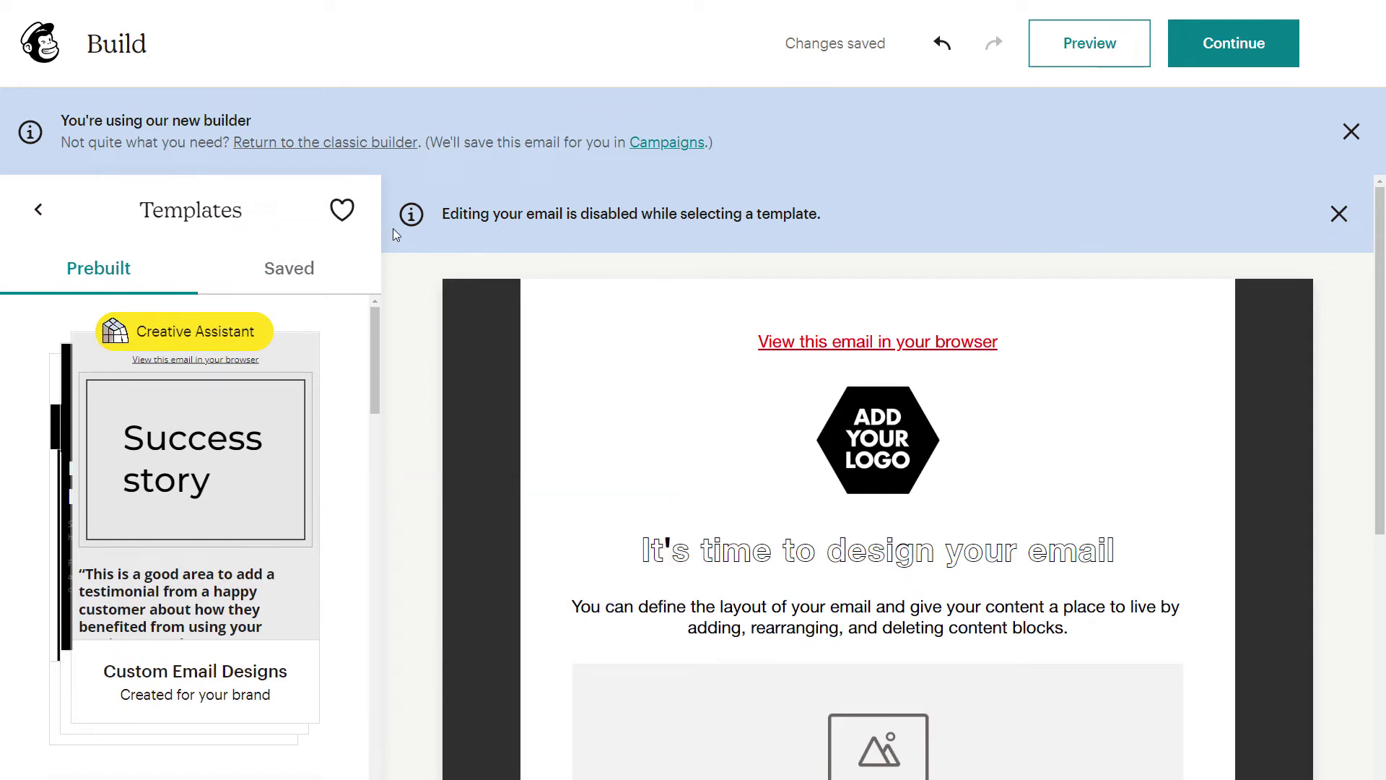
pyautogui.moveTo(254, 338)
pyautogui.scroll(-3, 254, 338)
pyautogui.scroll(3, 371, 336)
pyautogui.scroll(-1, 374, 335)
pyautogui.moveTo(374, 335); pyautogui.dragTo(443, 469)
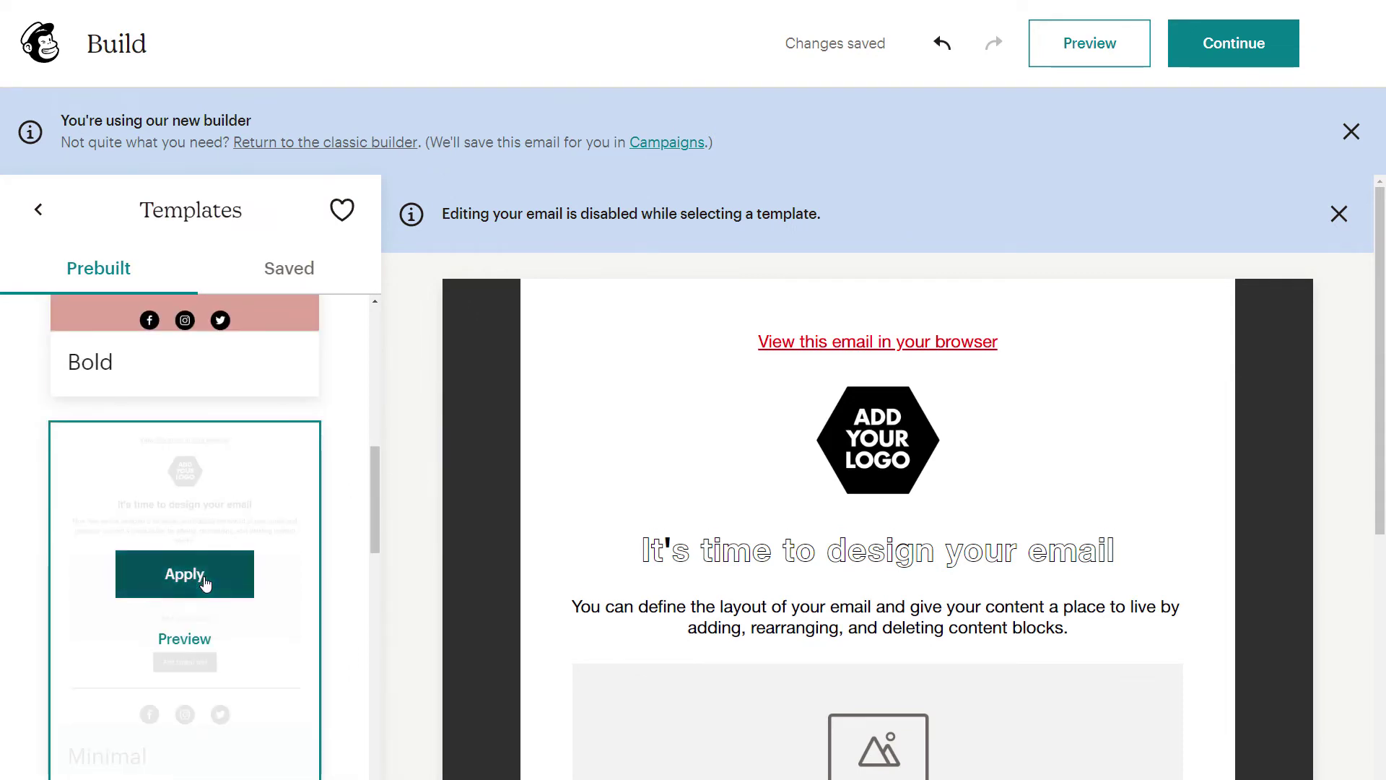
pyautogui.click(205, 584)
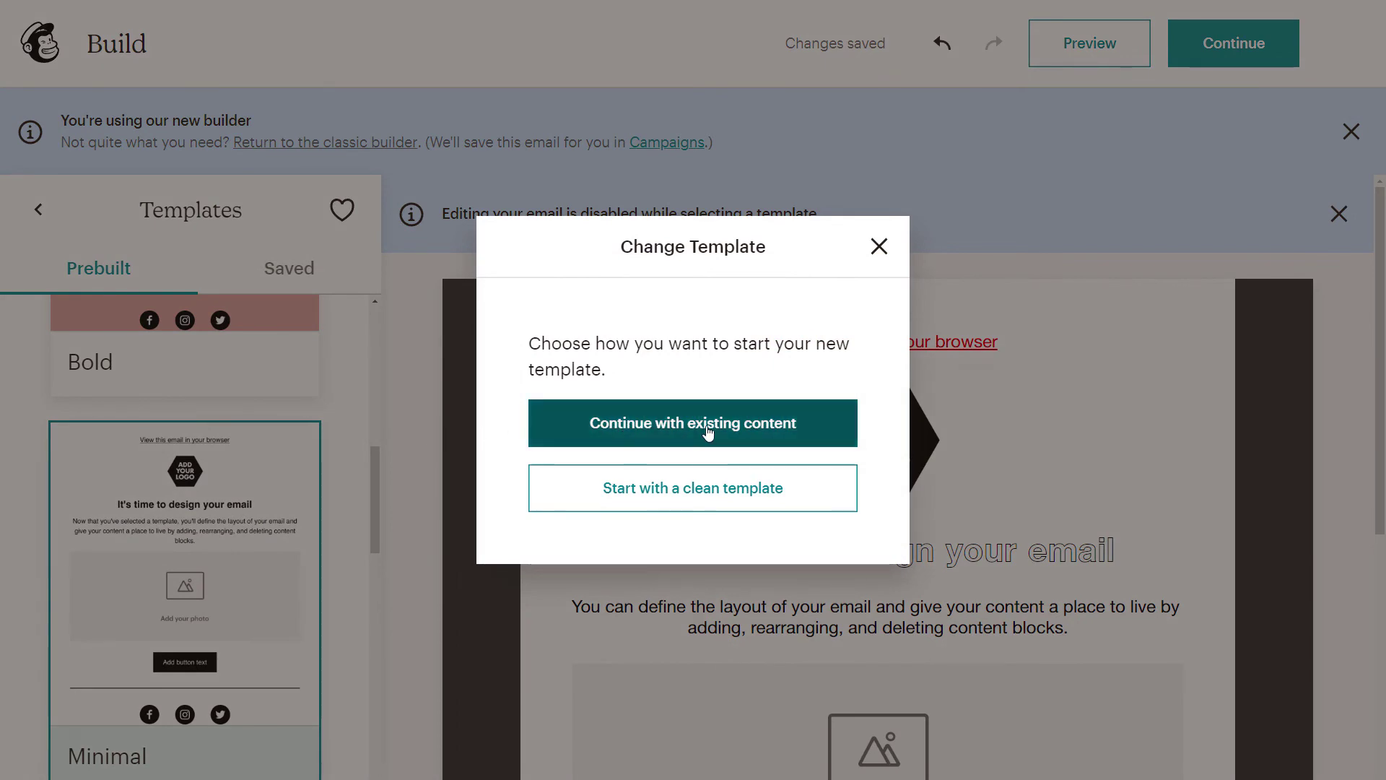
pyautogui.click(733, 428)
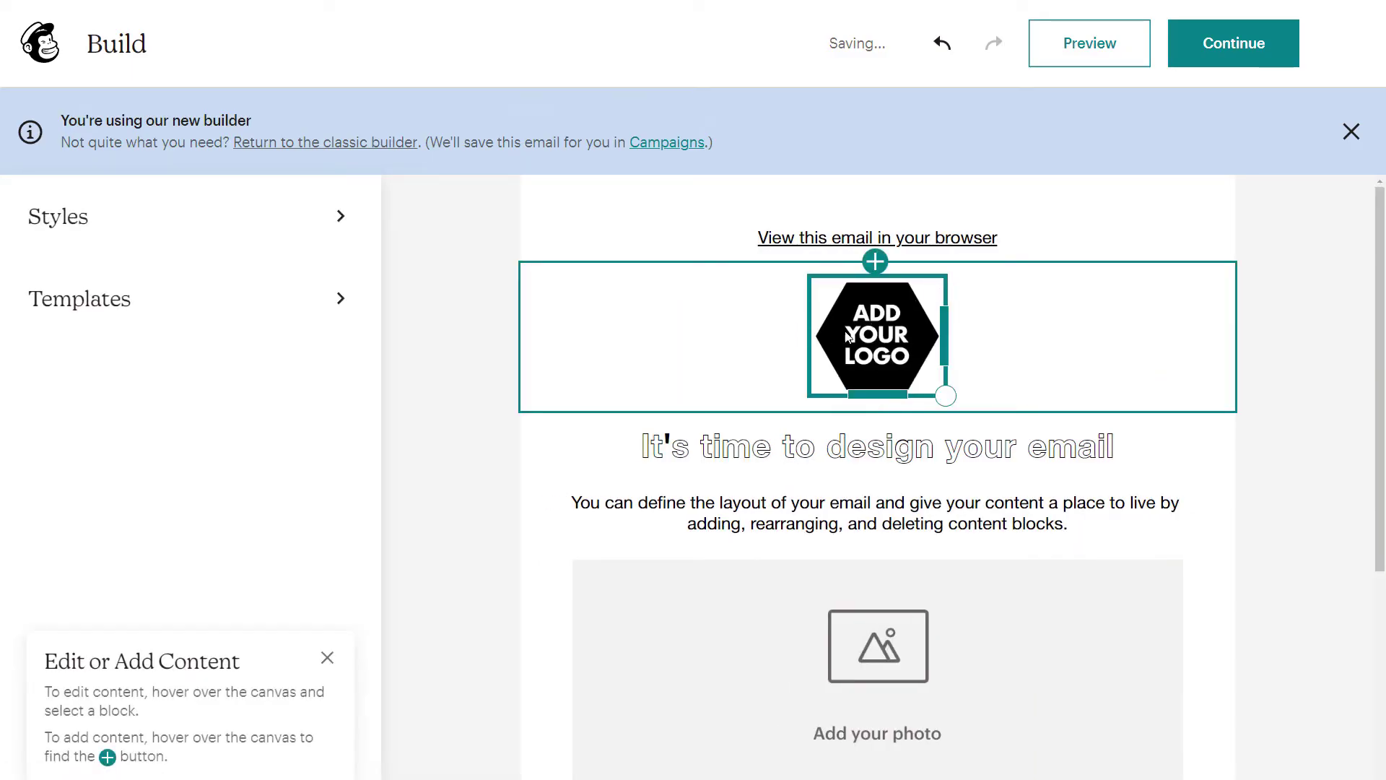
pyautogui.click(885, 334)
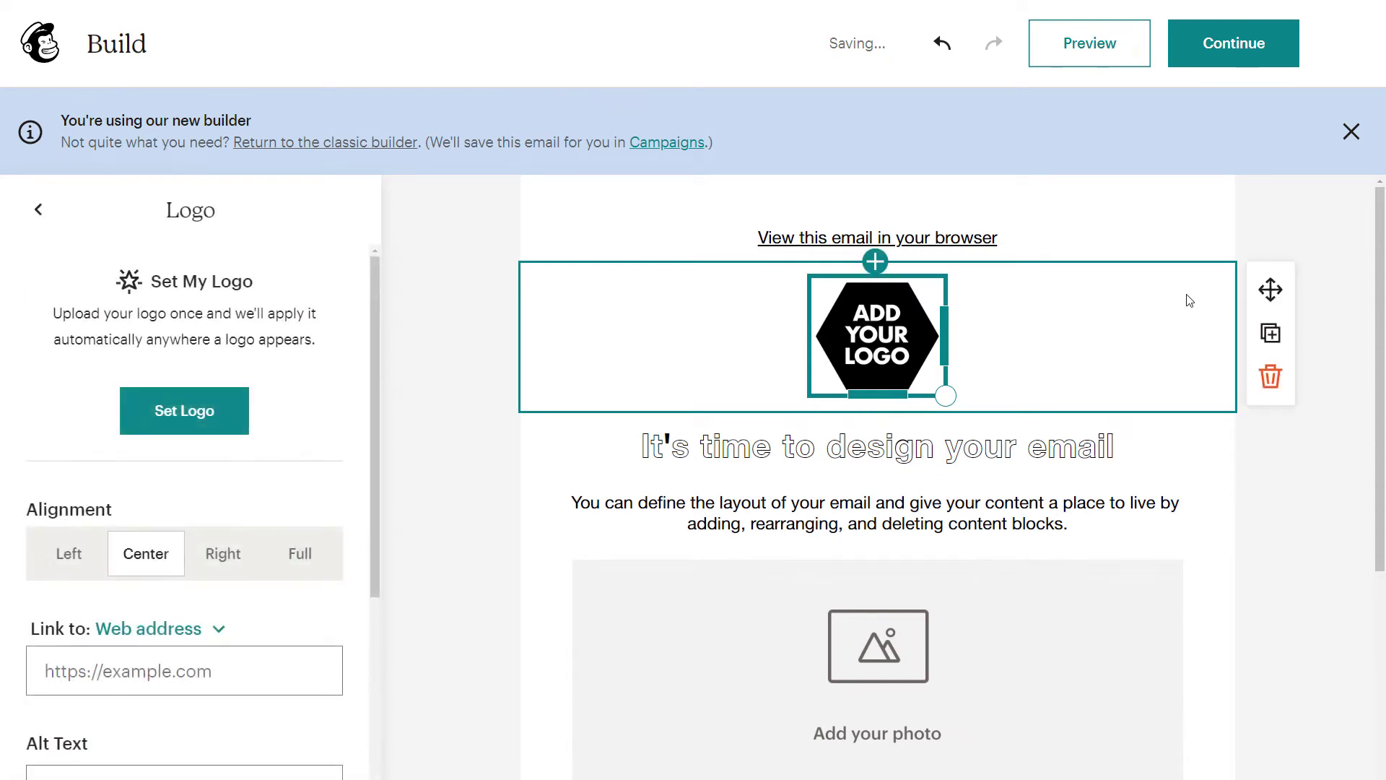
pyautogui.click(40, 211)
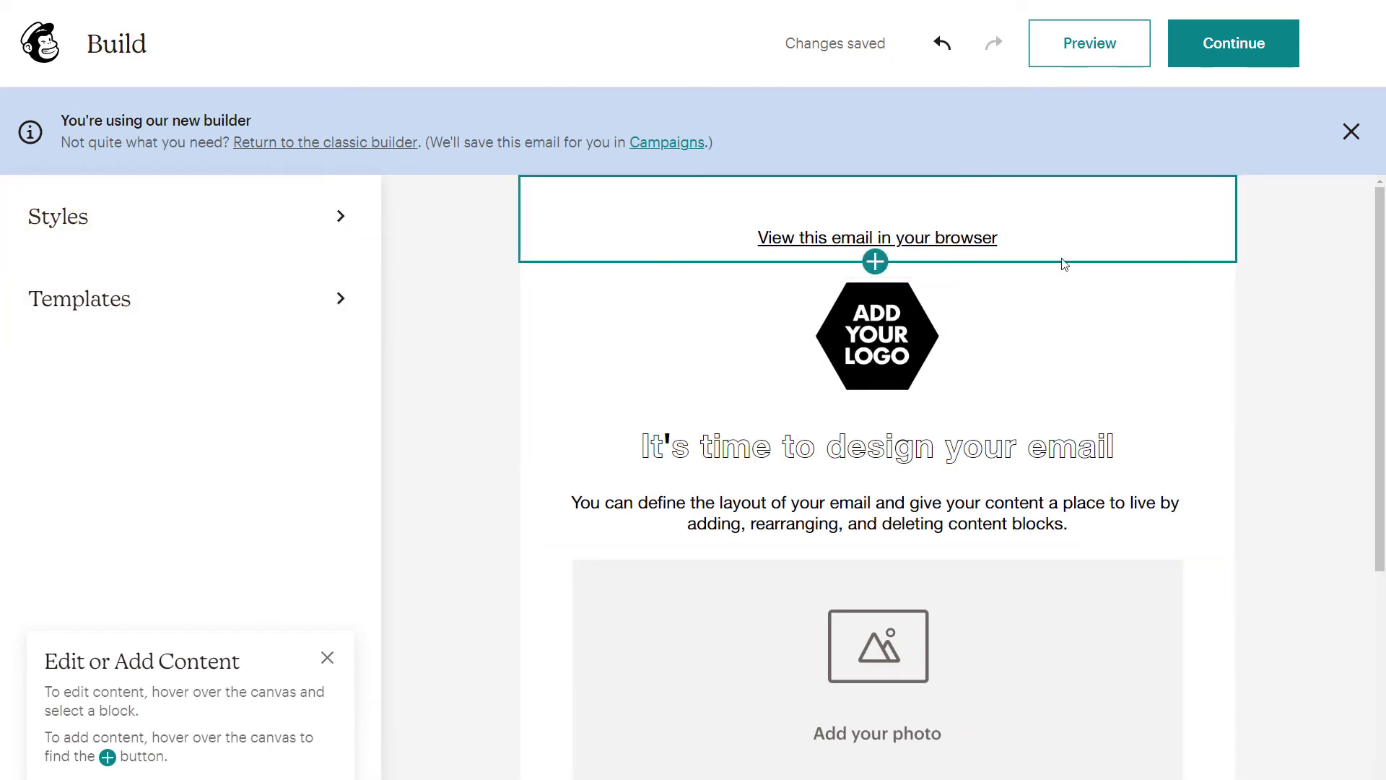
pyautogui.click(1069, 362)
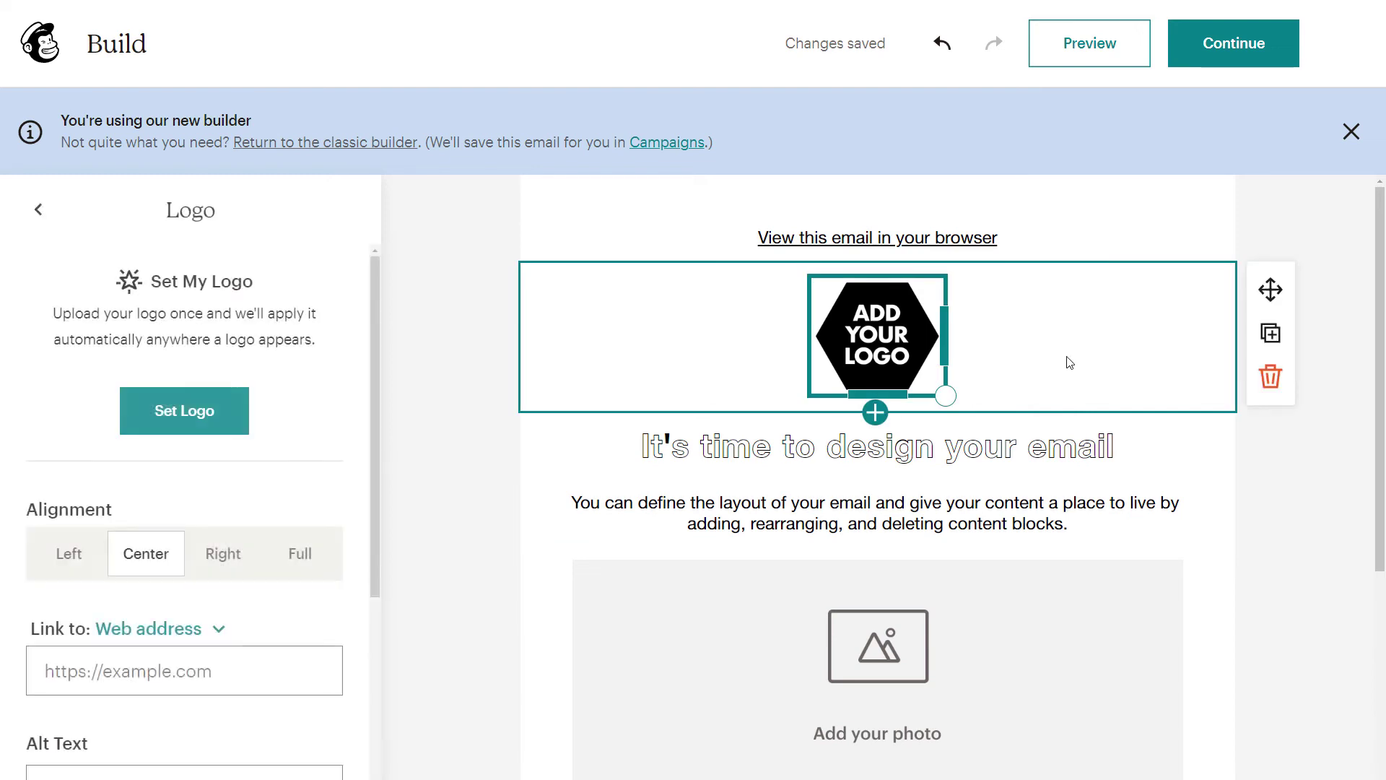
pyautogui.scroll(-3, 143, 720)
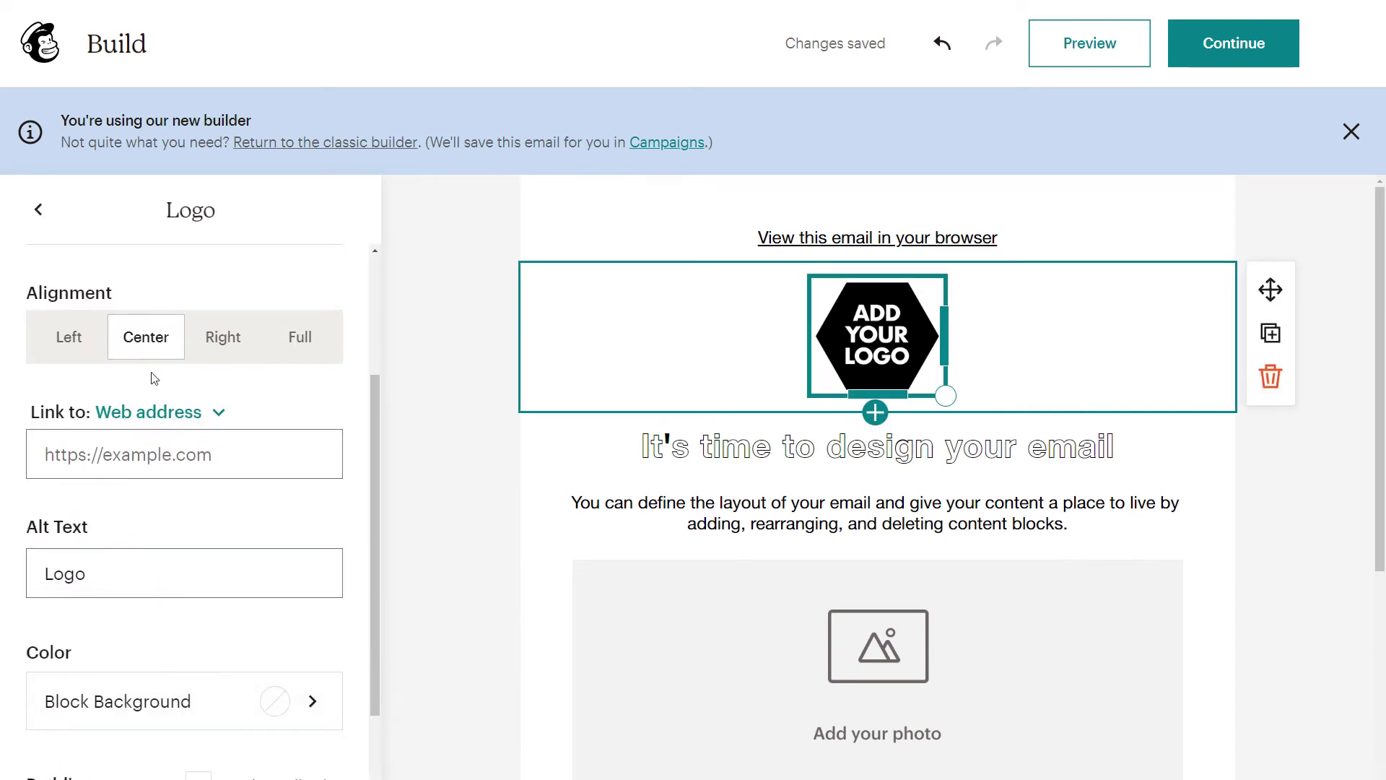
pyautogui.scroll(3, 200, 610)
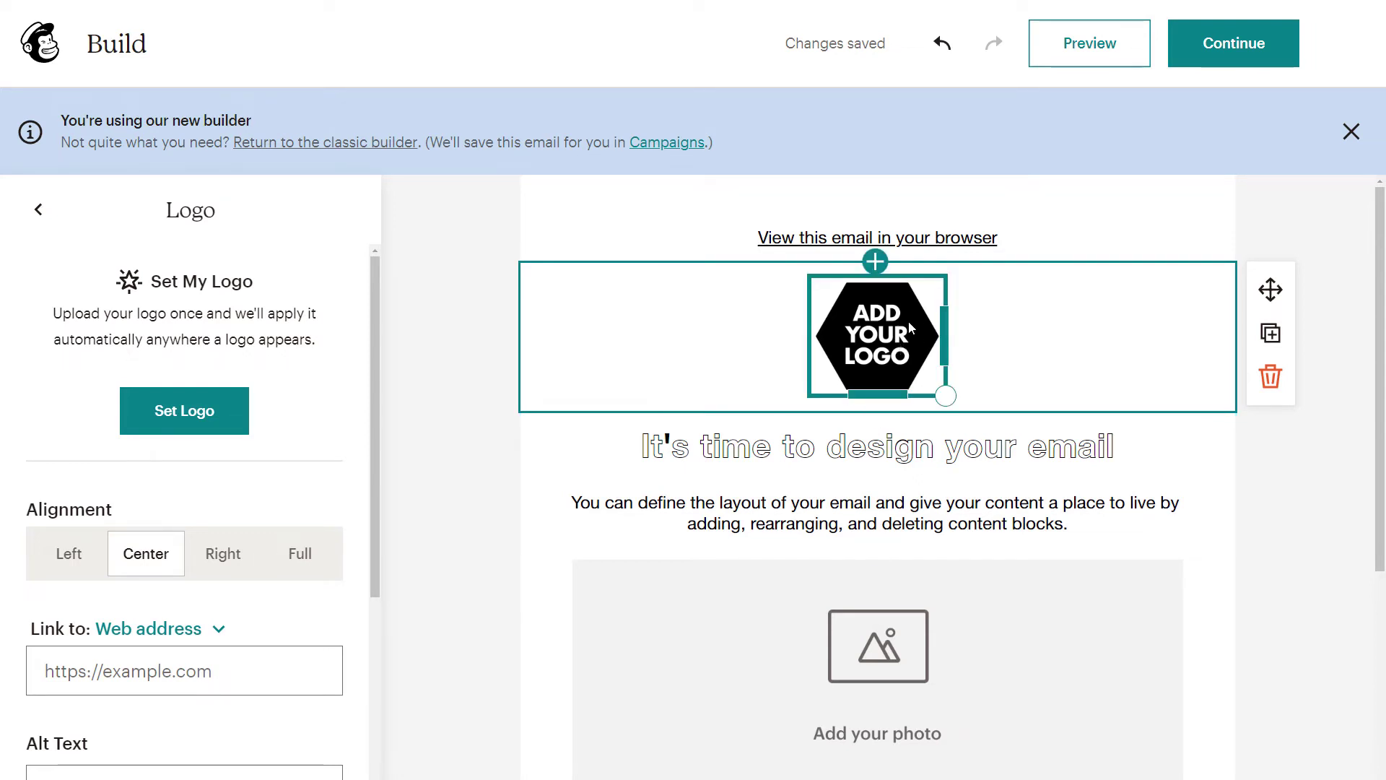
# Upload nav.png as the email header logo
pyautogui.click(207, 410)
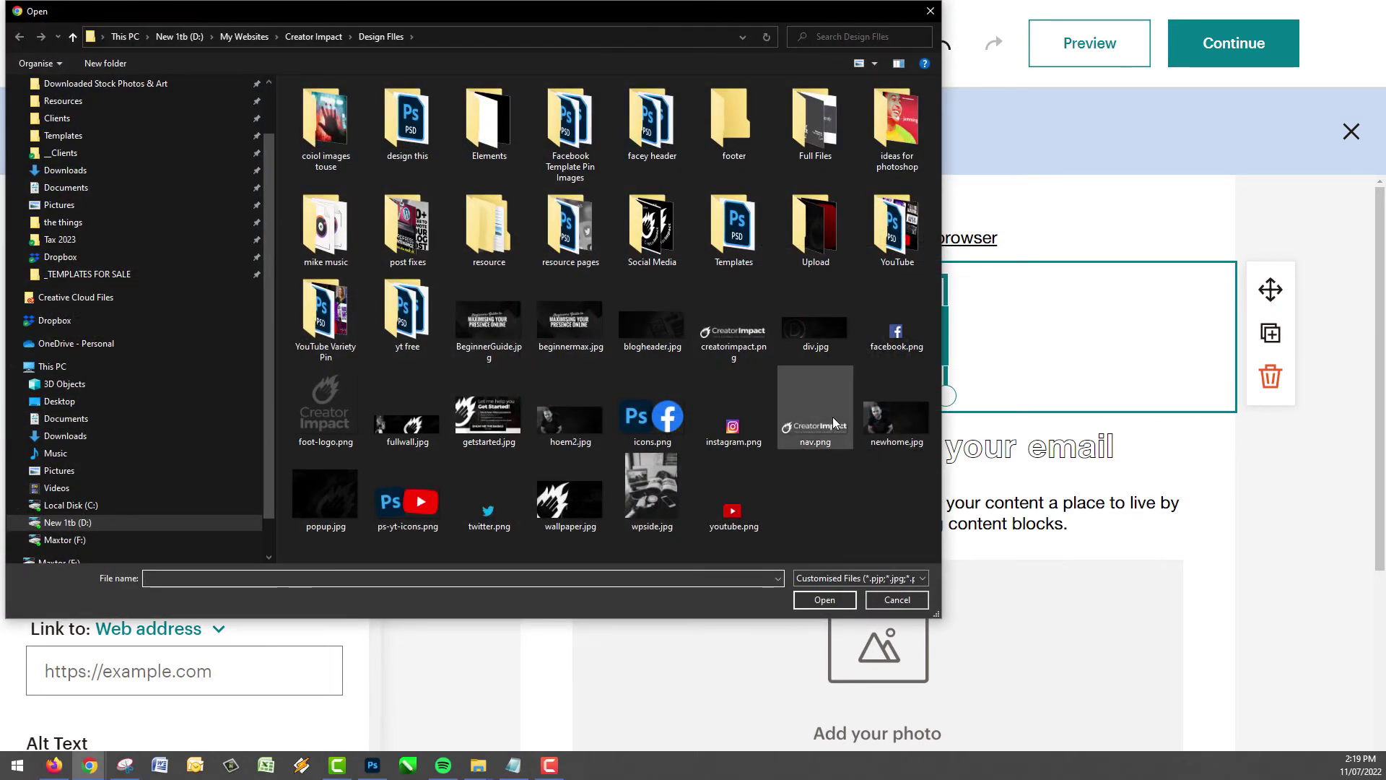
pyautogui.doubleClick(834, 422)
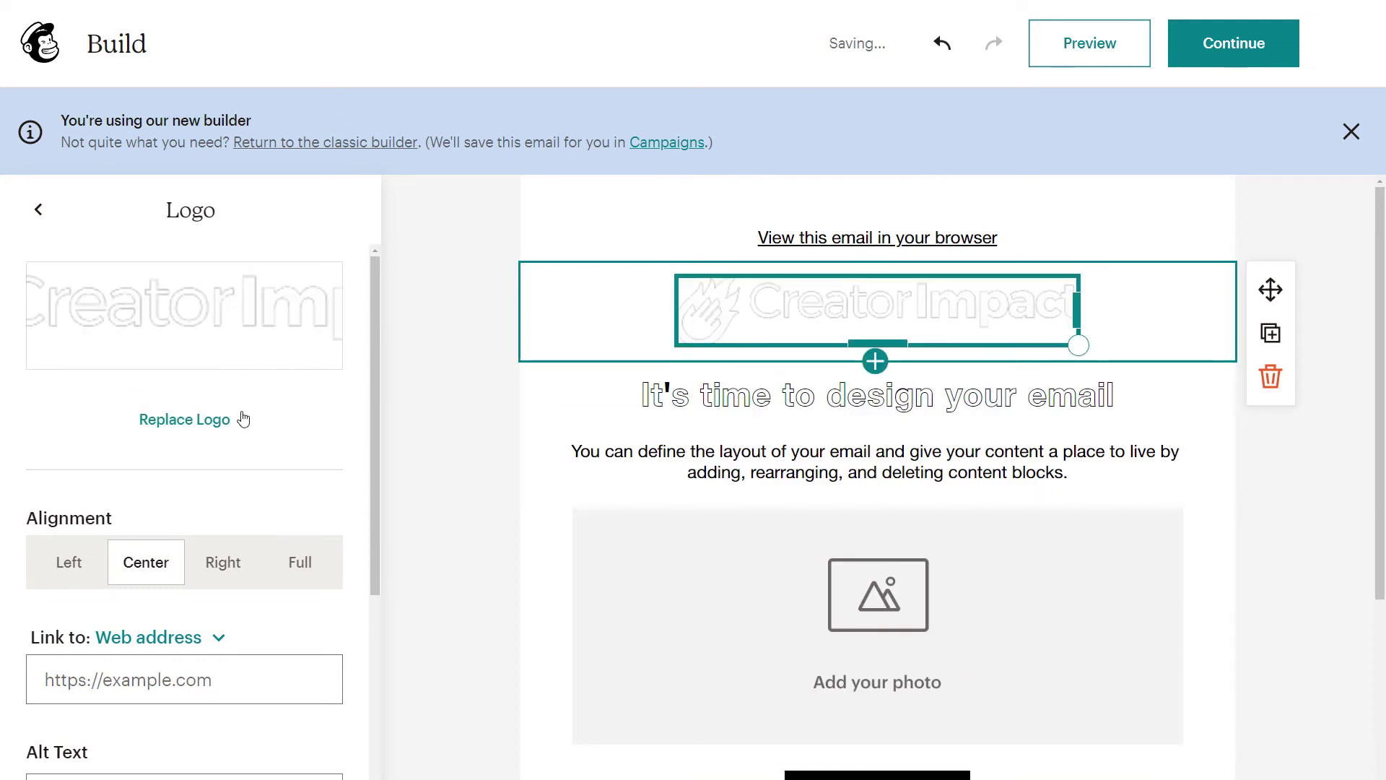
pyautogui.scroll(-2, 166, 419)
pyautogui.scroll(-6, 696, 513)
pyautogui.scroll(-5, 202, 468)
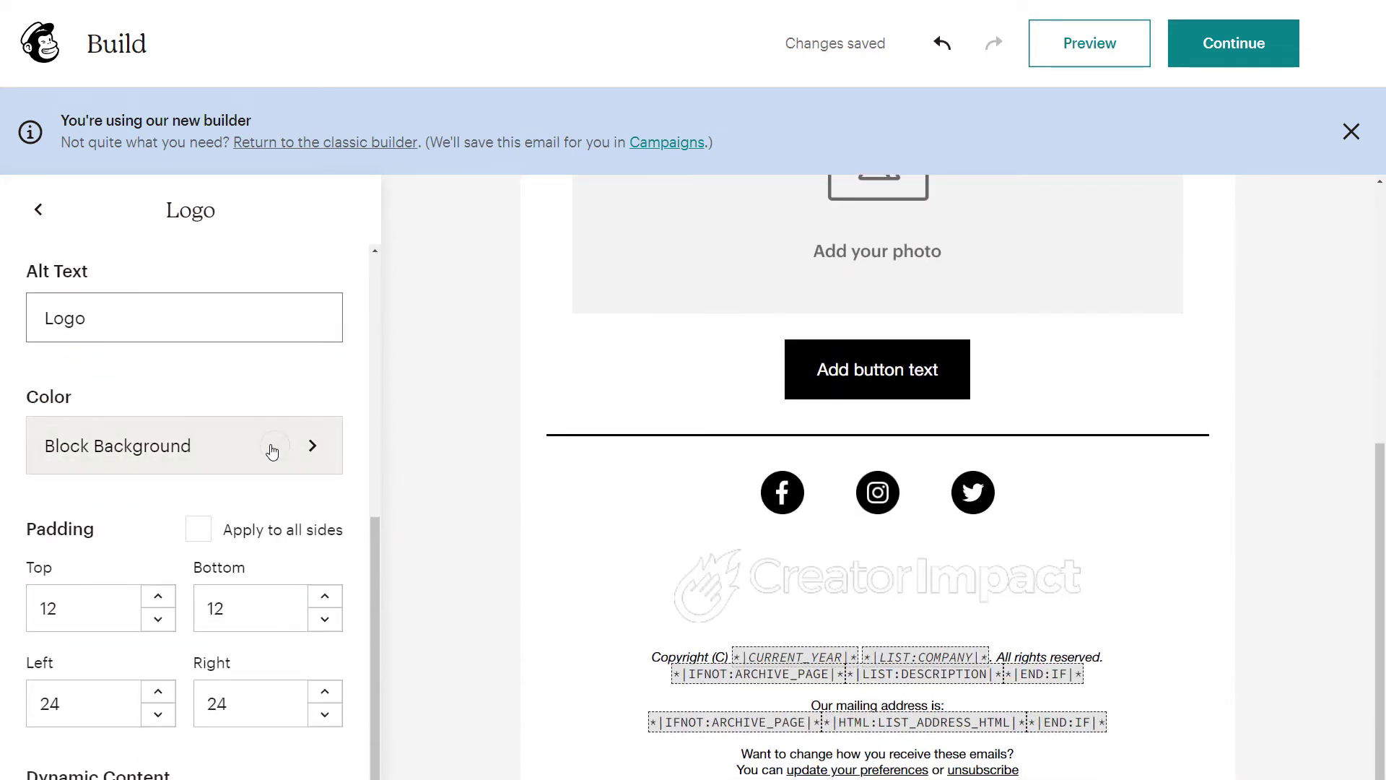
# Set the logo block's background colour to black 000000
pyautogui.click(273, 449)
pyautogui.moveTo(32, 525); pyautogui.dragTo(5, 528)
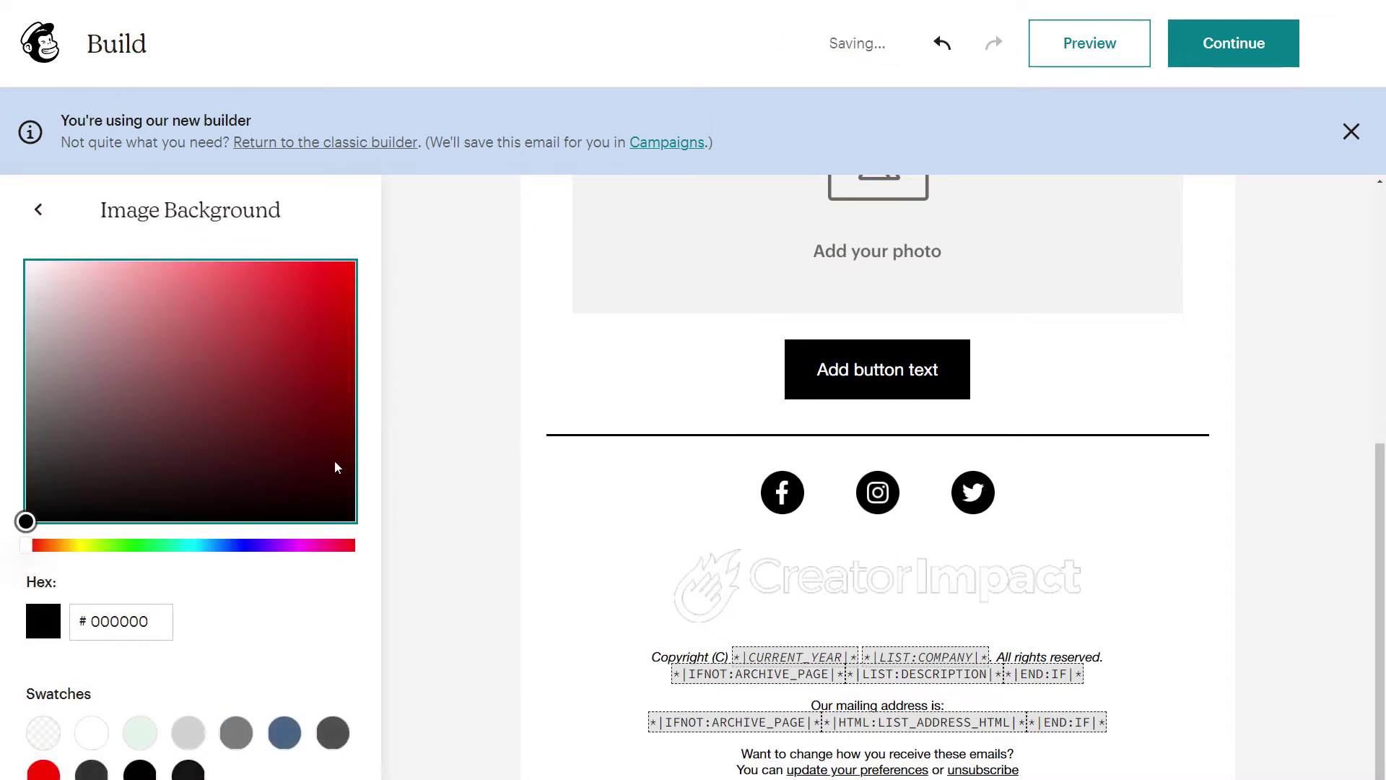
pyautogui.scroll(1, 1380, 460)
pyautogui.scroll(5, 1380, 460)
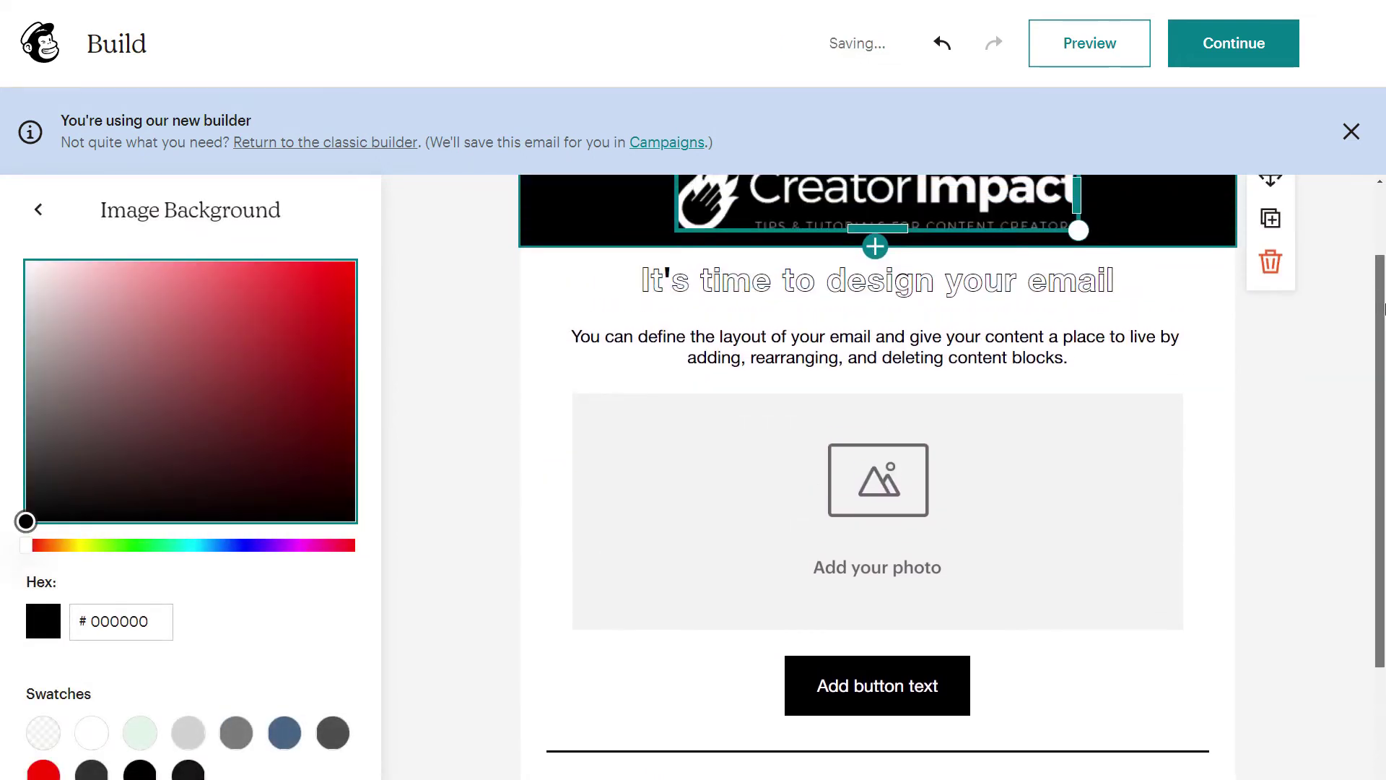
pyautogui.click(27, 525)
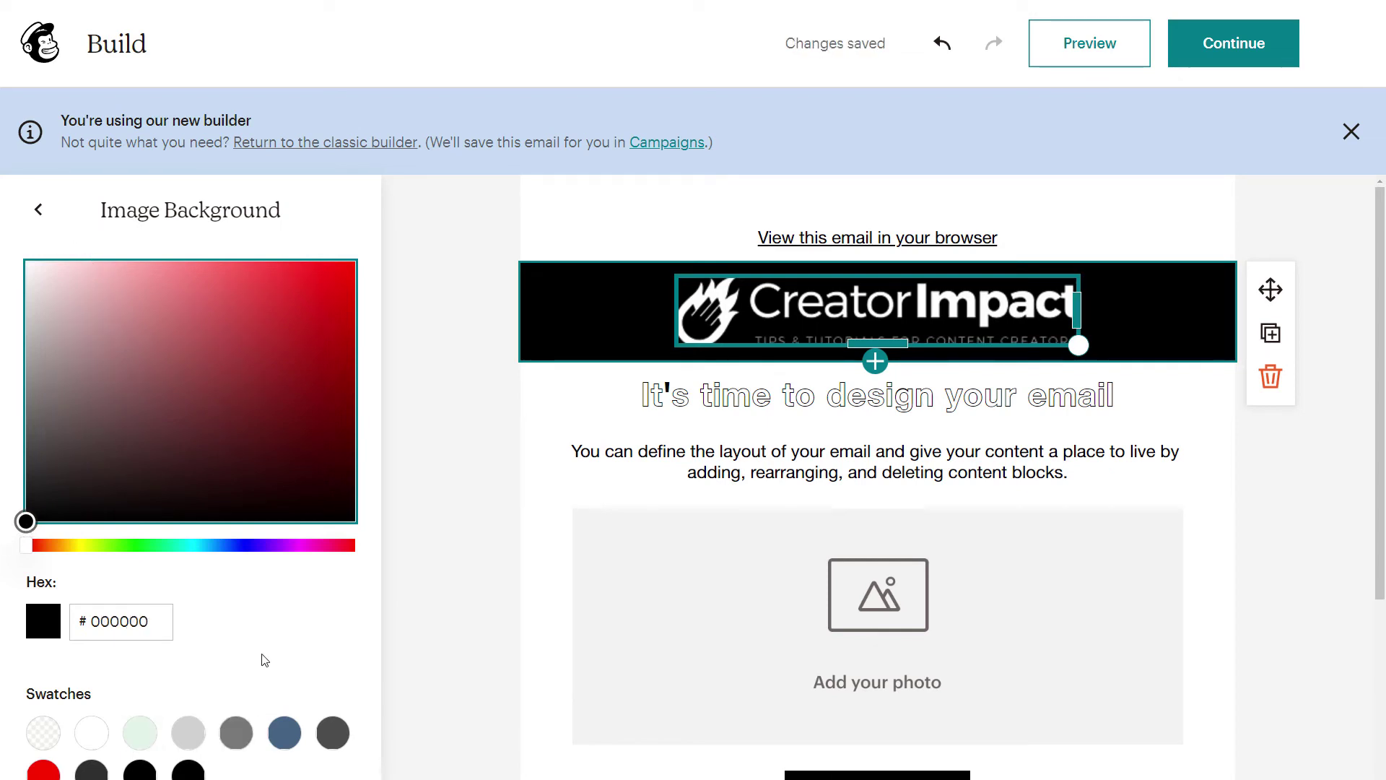
pyautogui.hotkey('ctrl', '-')
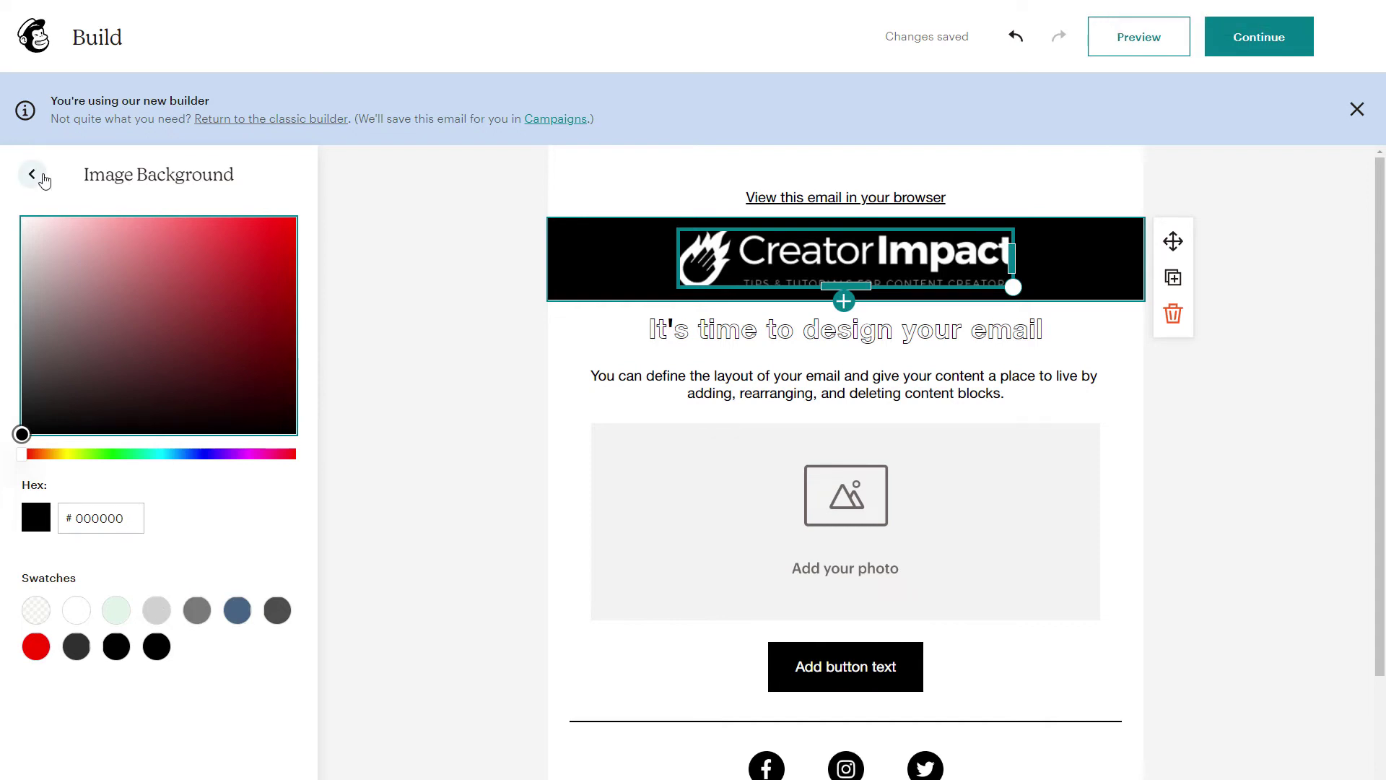
# Centre the logo in its header block
pyautogui.click(32, 175)
pyautogui.click(48, 476)
pyautogui.click(185, 471)
pyautogui.click(120, 473)
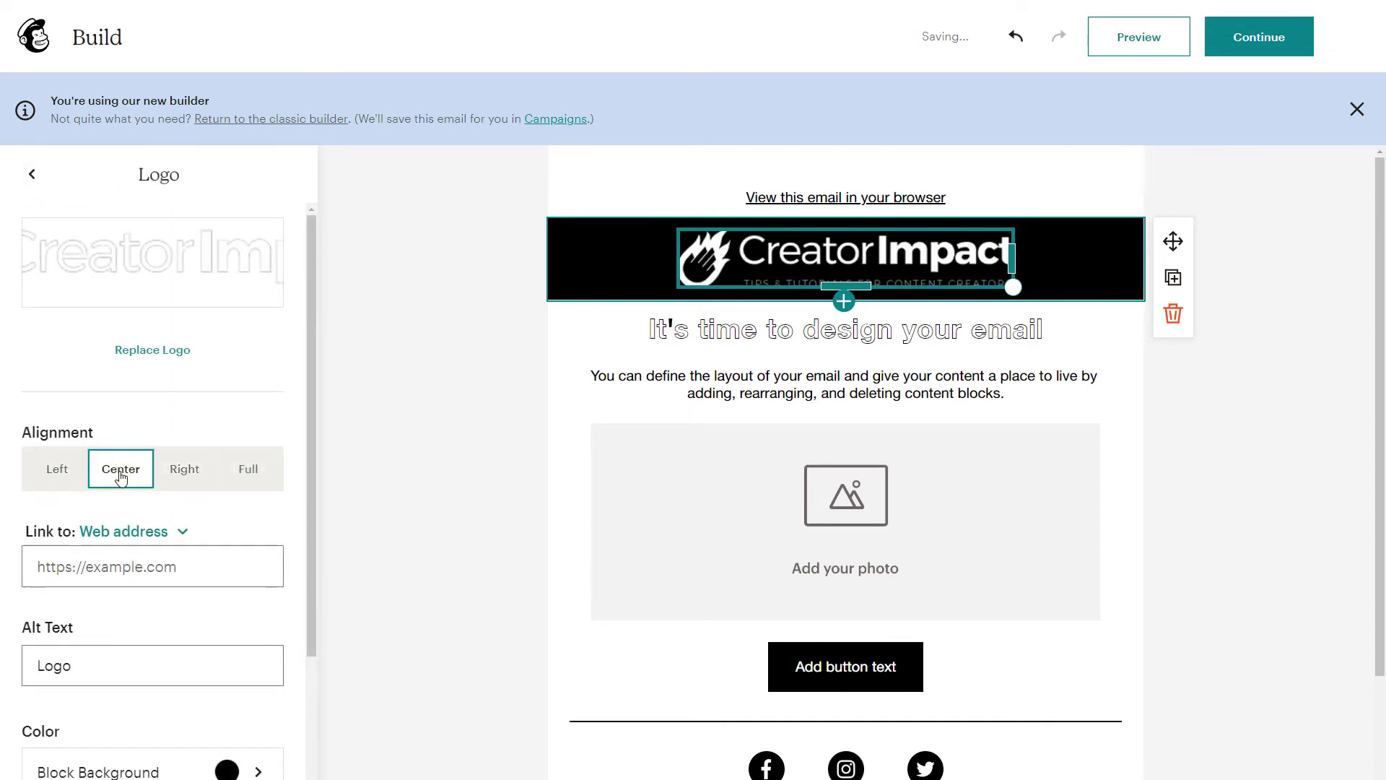
pyautogui.scroll(-3, 127, 487)
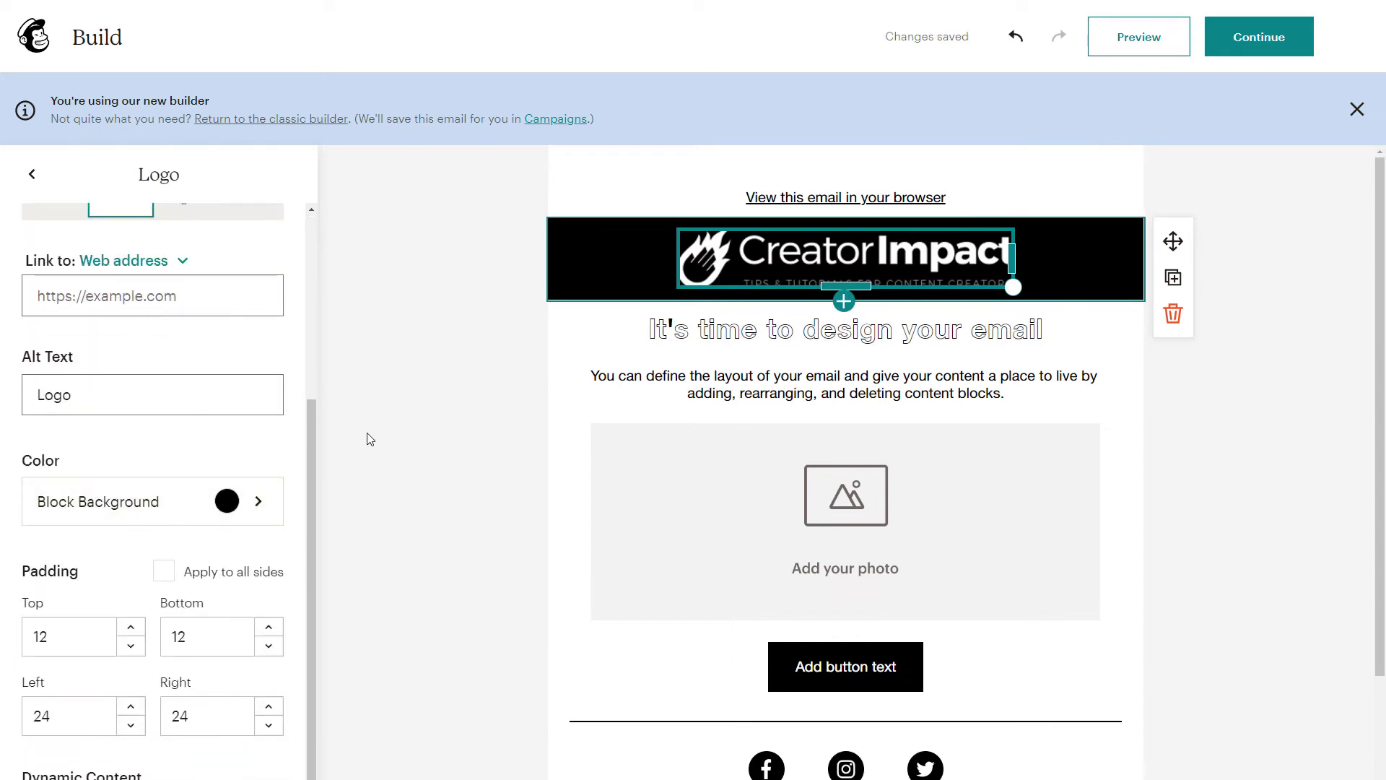
# Change the heading 'It's time to design your email' to the Arvo font
pyautogui.scroll(4, 170, 706)
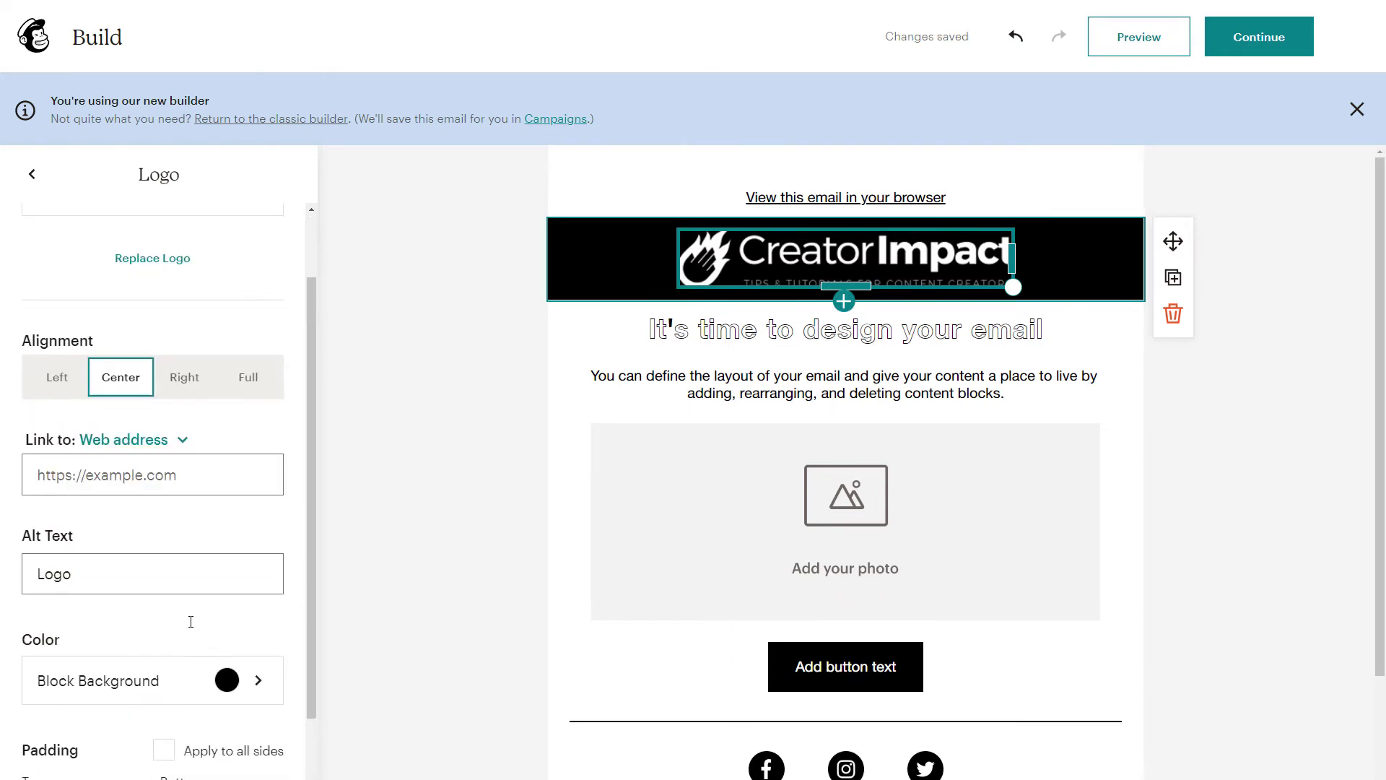
pyautogui.click(987, 330)
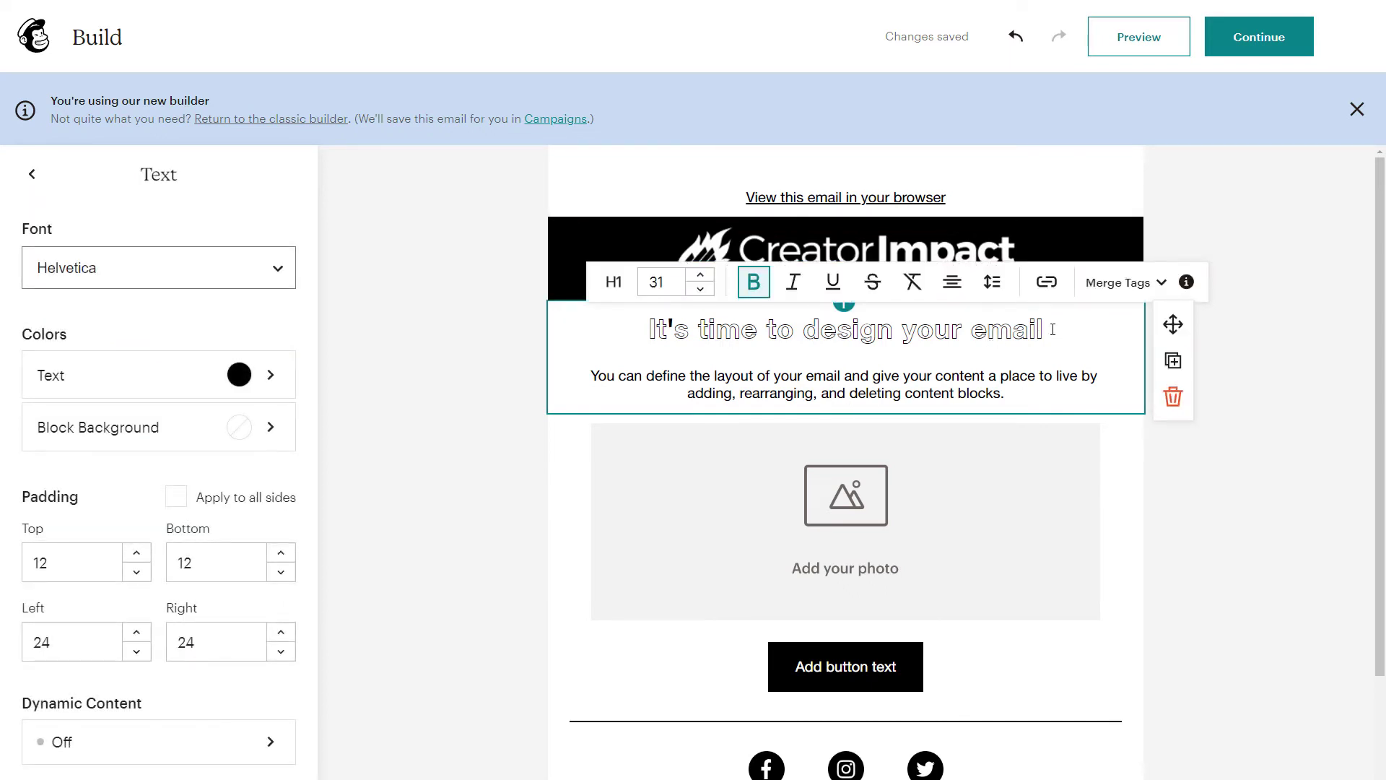
pyautogui.moveTo(1049, 330); pyautogui.dragTo(645, 333)
pyautogui.click(280, 271)
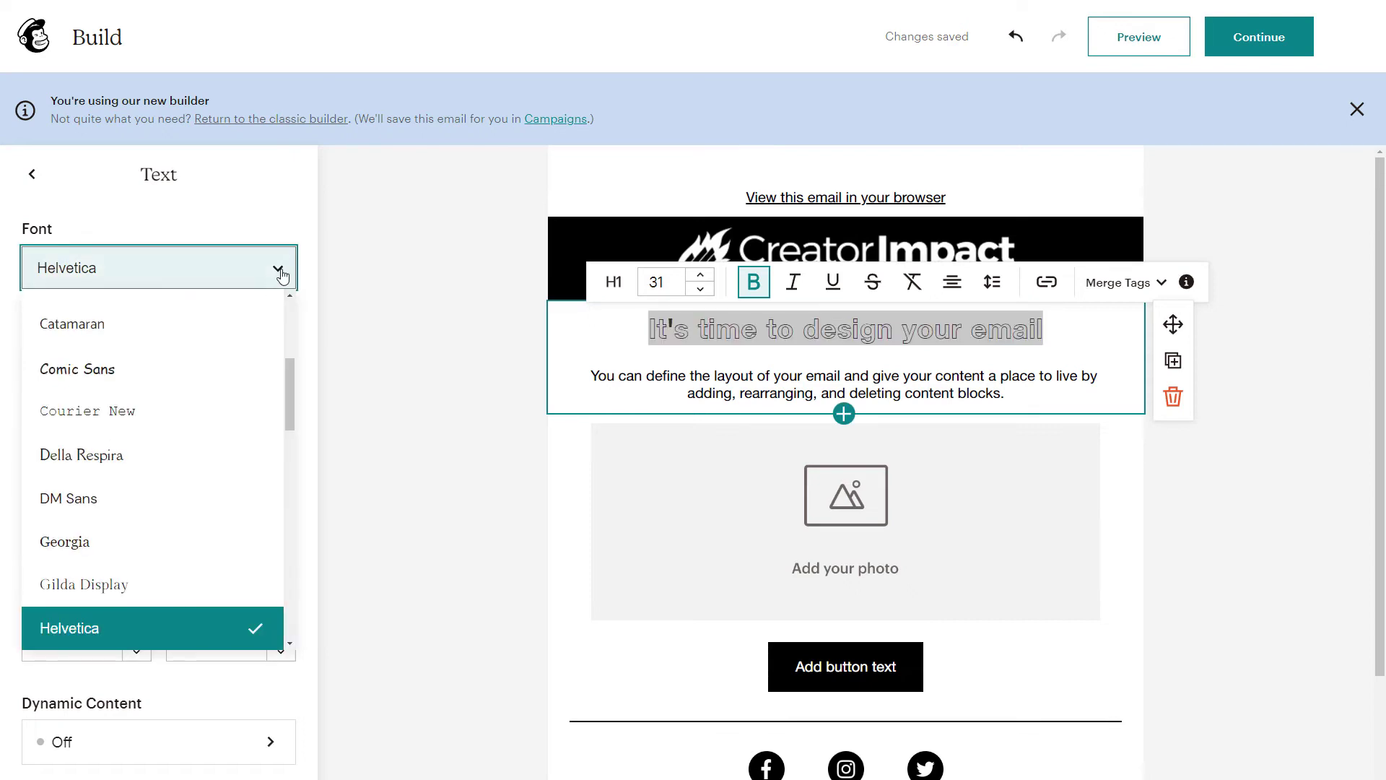
pyautogui.scroll(5, 288, 379)
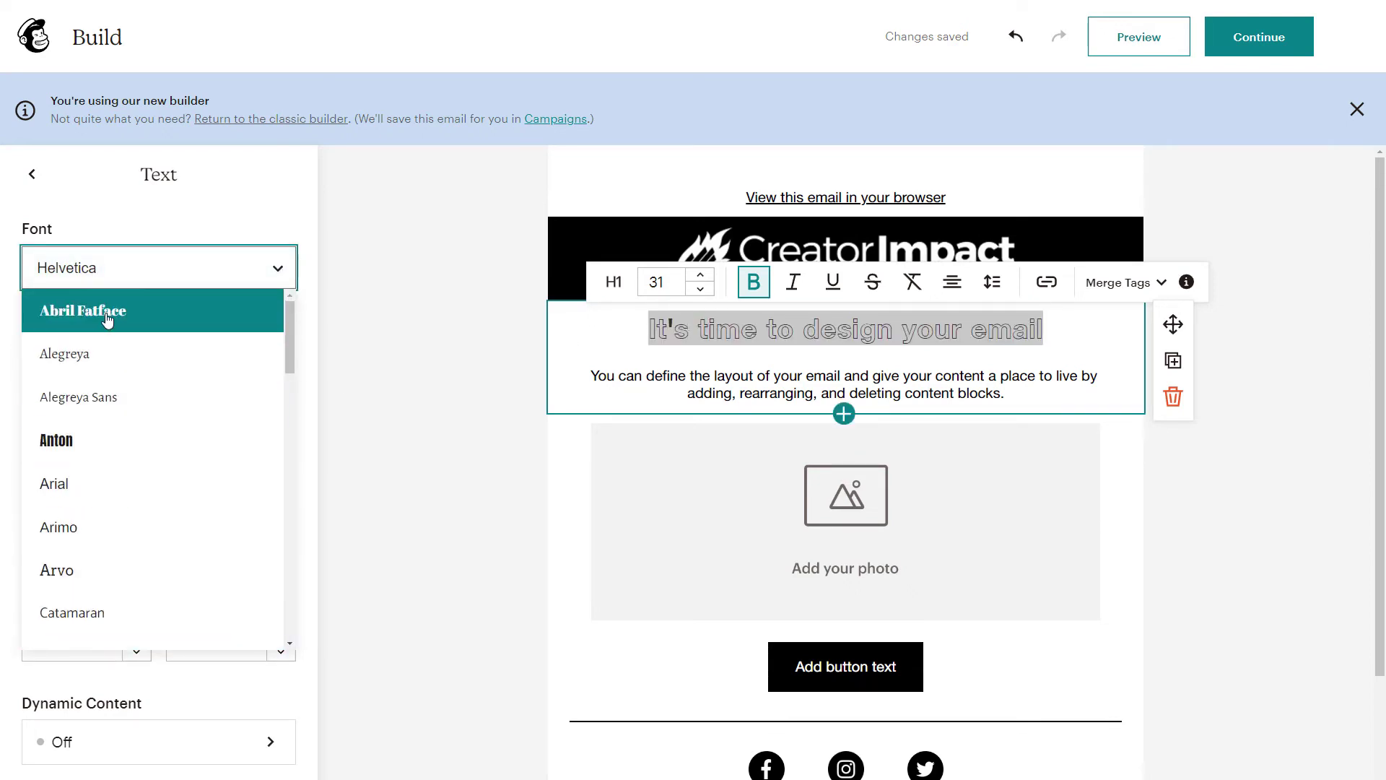
pyautogui.click(72, 570)
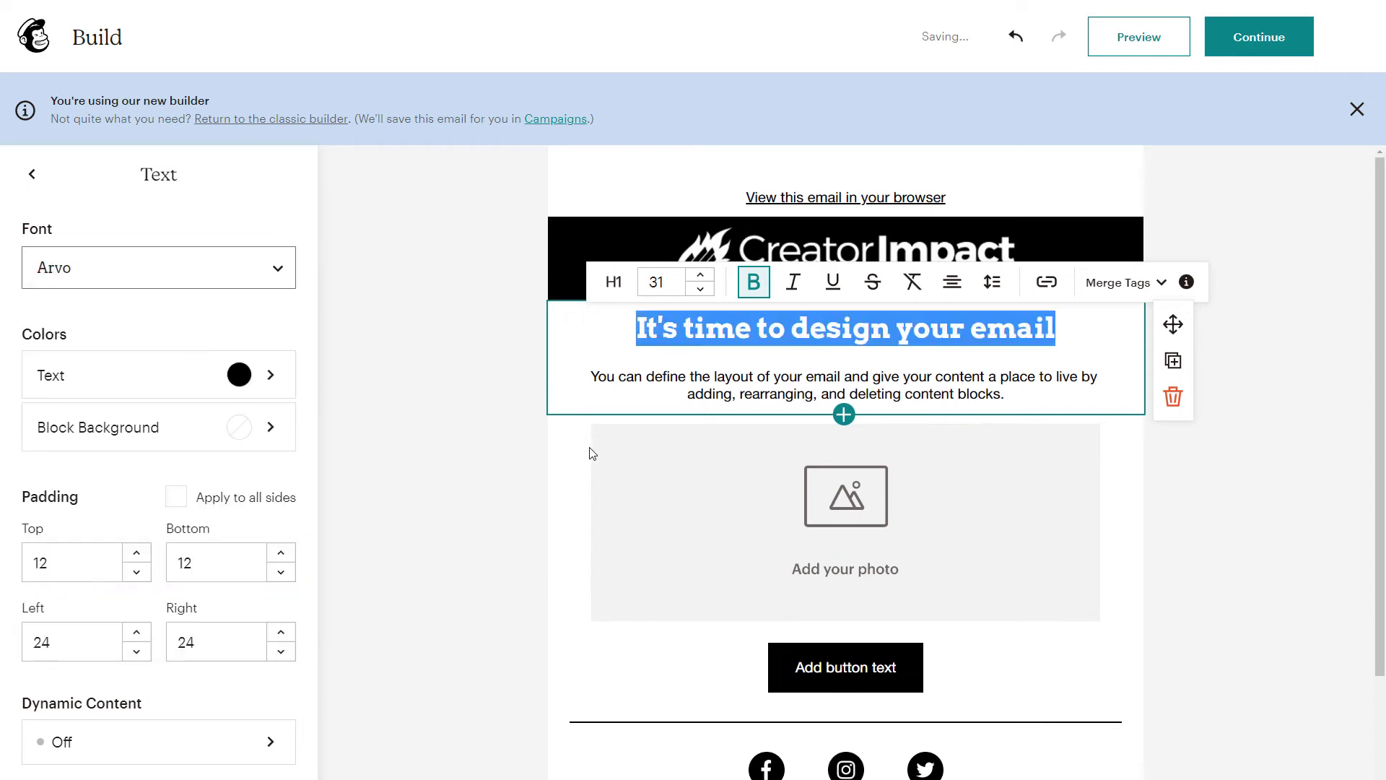
# Replace the paragraph below the heading with 'Type what I want!'
pyautogui.click(703, 376)
pyautogui.moveTo(599, 378); pyautogui.dragTo(1028, 401)
pyautogui.write('Type what I want!')
pyautogui.click(797, 377)
pyautogui.press('BackSpace')
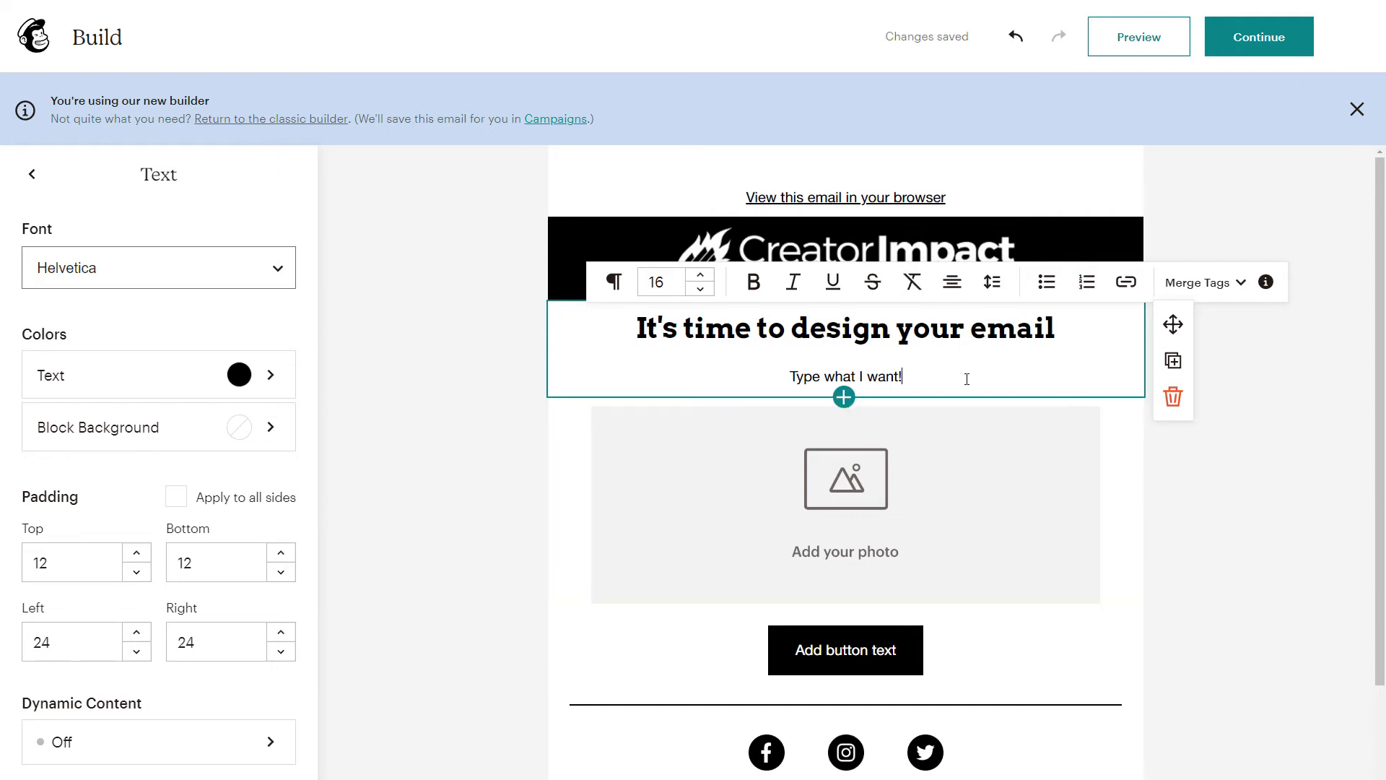
# Select the empty photo placeholder and view its image-adding options, then dismiss them
pyautogui.click(908, 517)
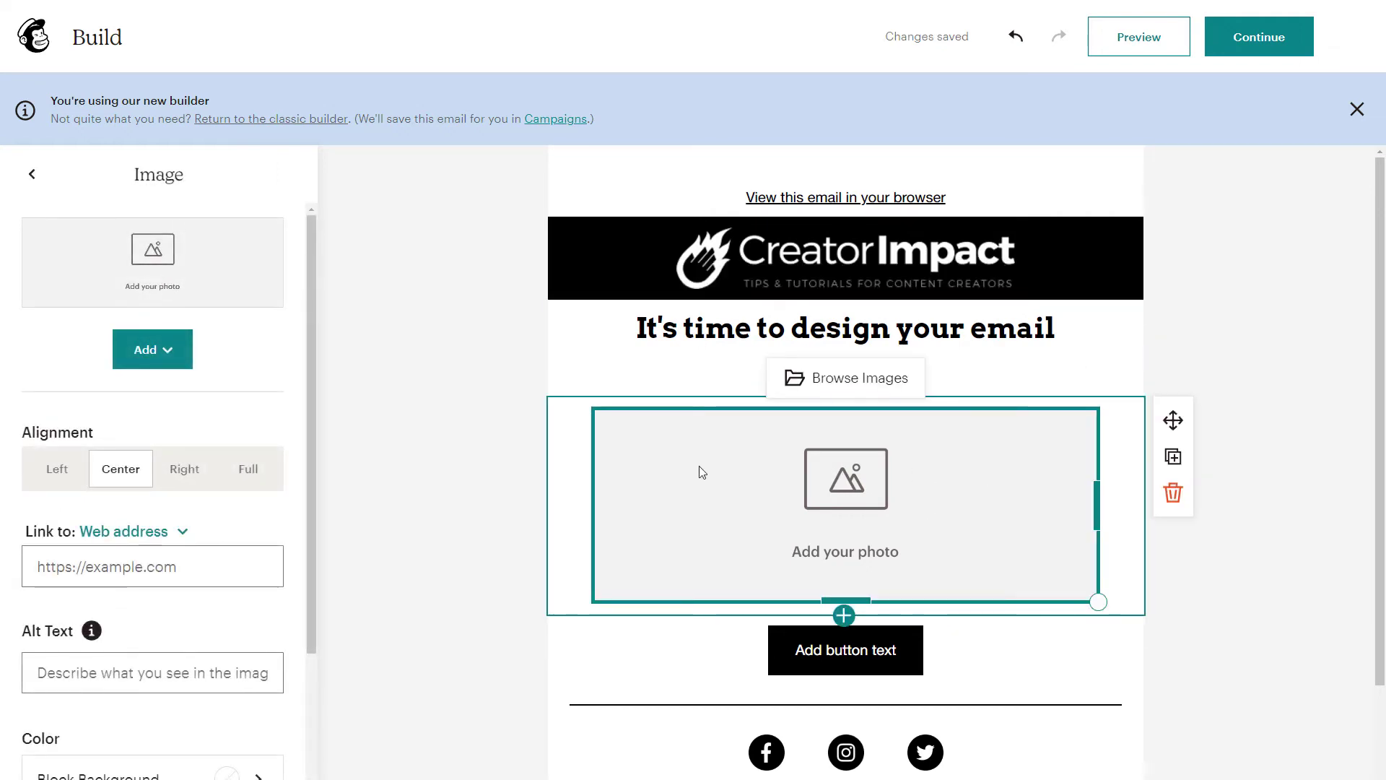
pyautogui.click(148, 350)
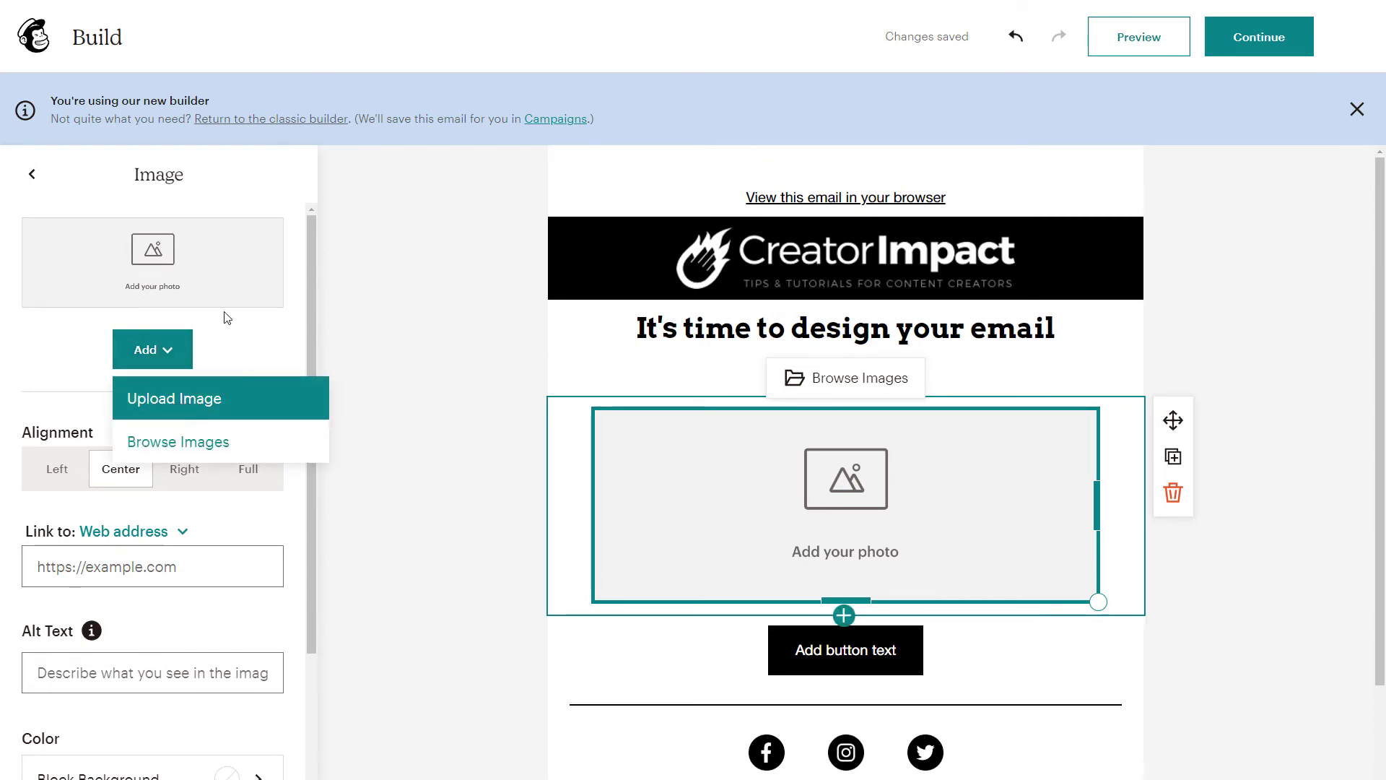
pyautogui.press('Escape')
pyautogui.scroll(-1, 108, 513)
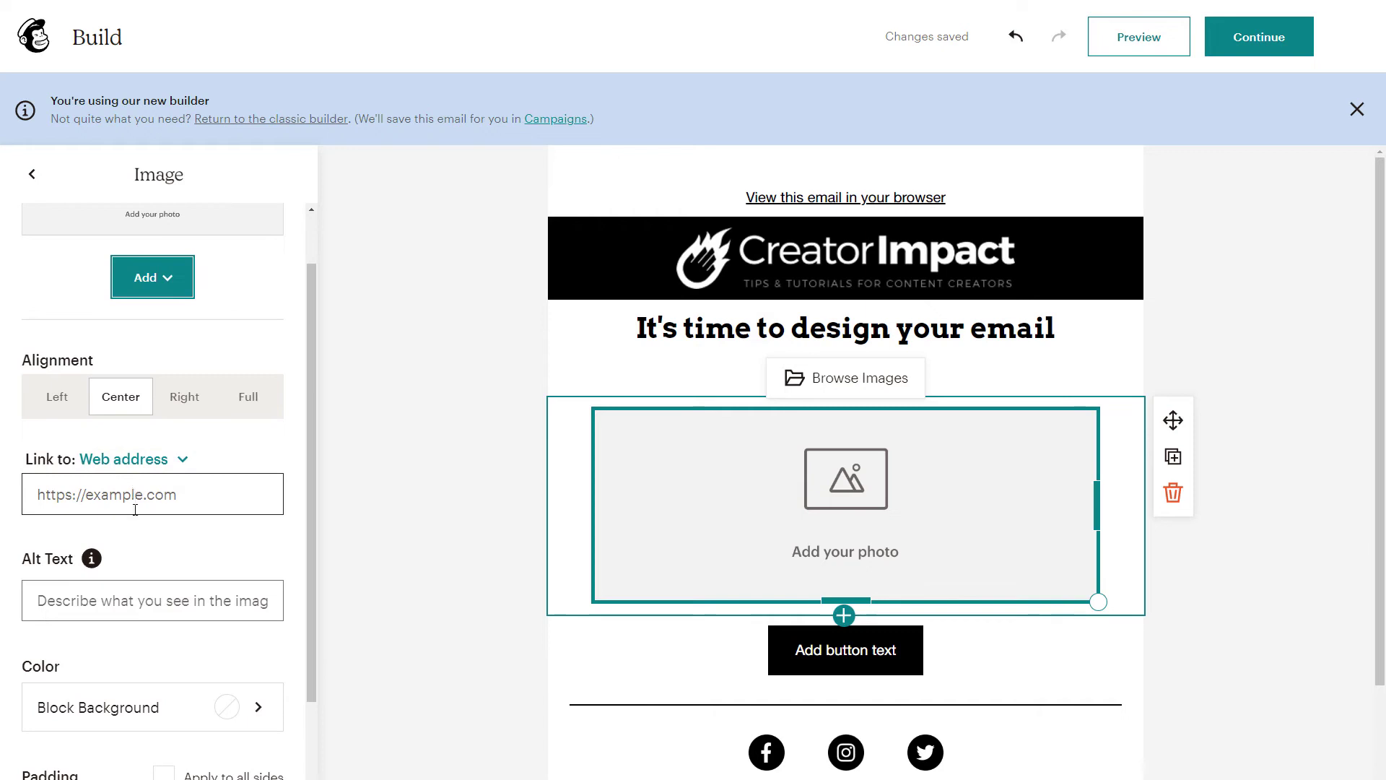
pyautogui.scroll(-2, 142, 477)
pyautogui.click(987, 663)
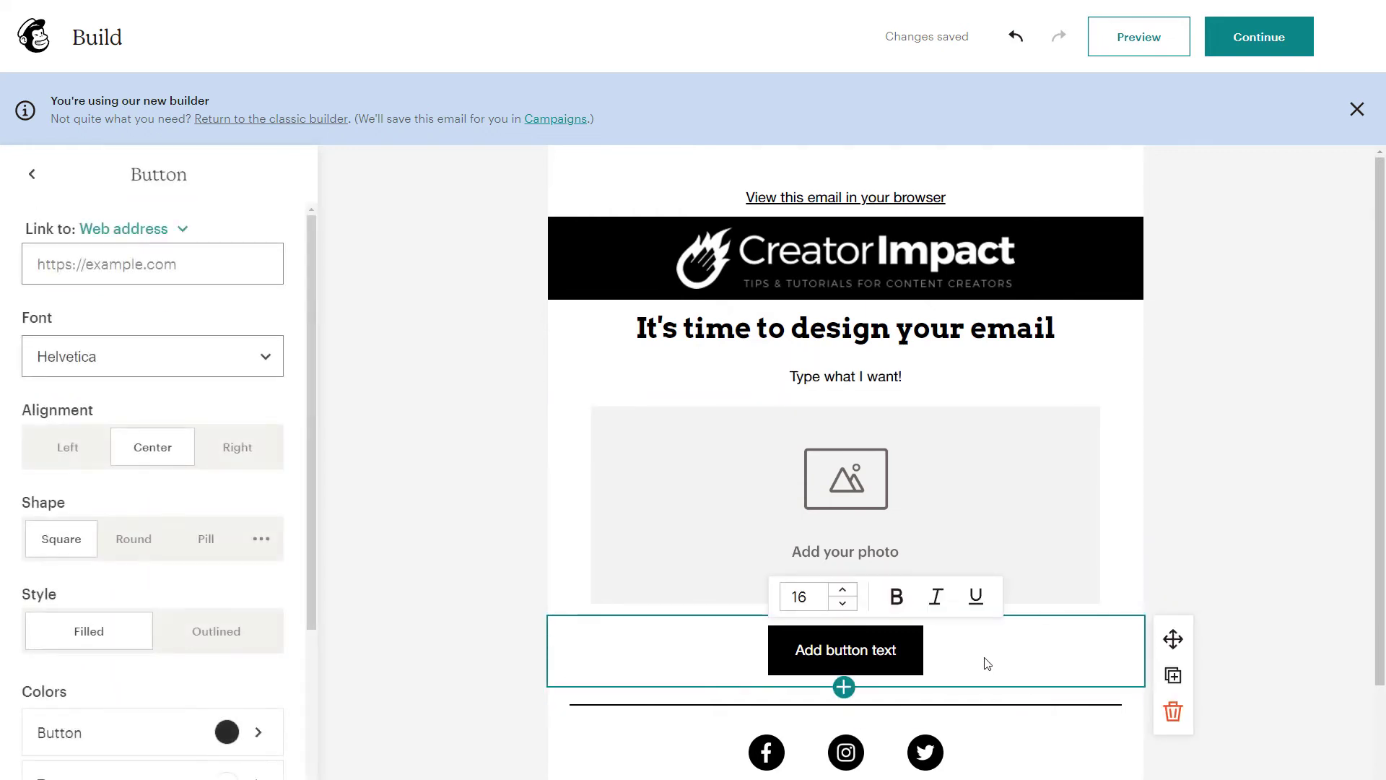
pyautogui.scroll(-2, 154, 356)
pyautogui.scroll(2, 166, 328)
pyautogui.click(133, 262)
pyautogui.write('http;s')
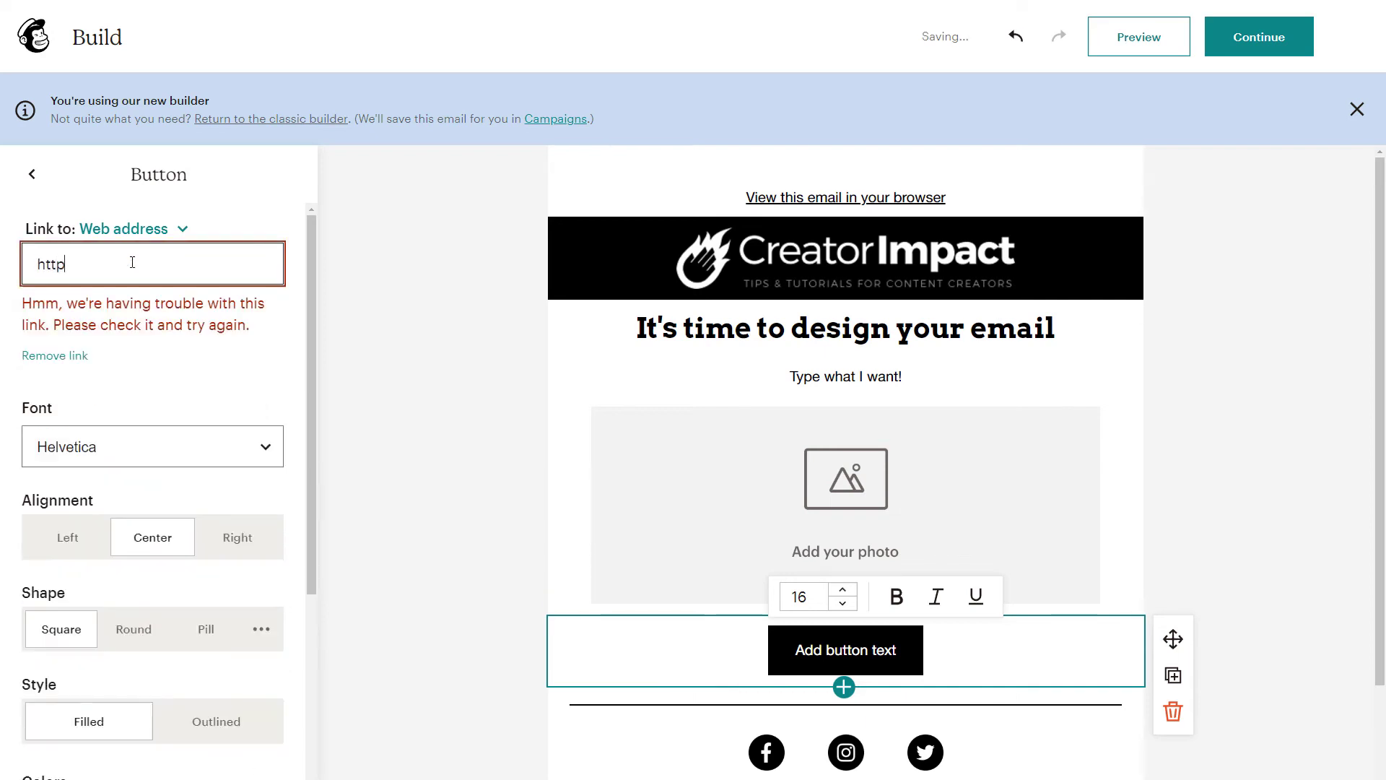
pyautogui.press('BackSpace')
pyautogui.press('BackSpace')
pyautogui.write('ps://www.google.,co')
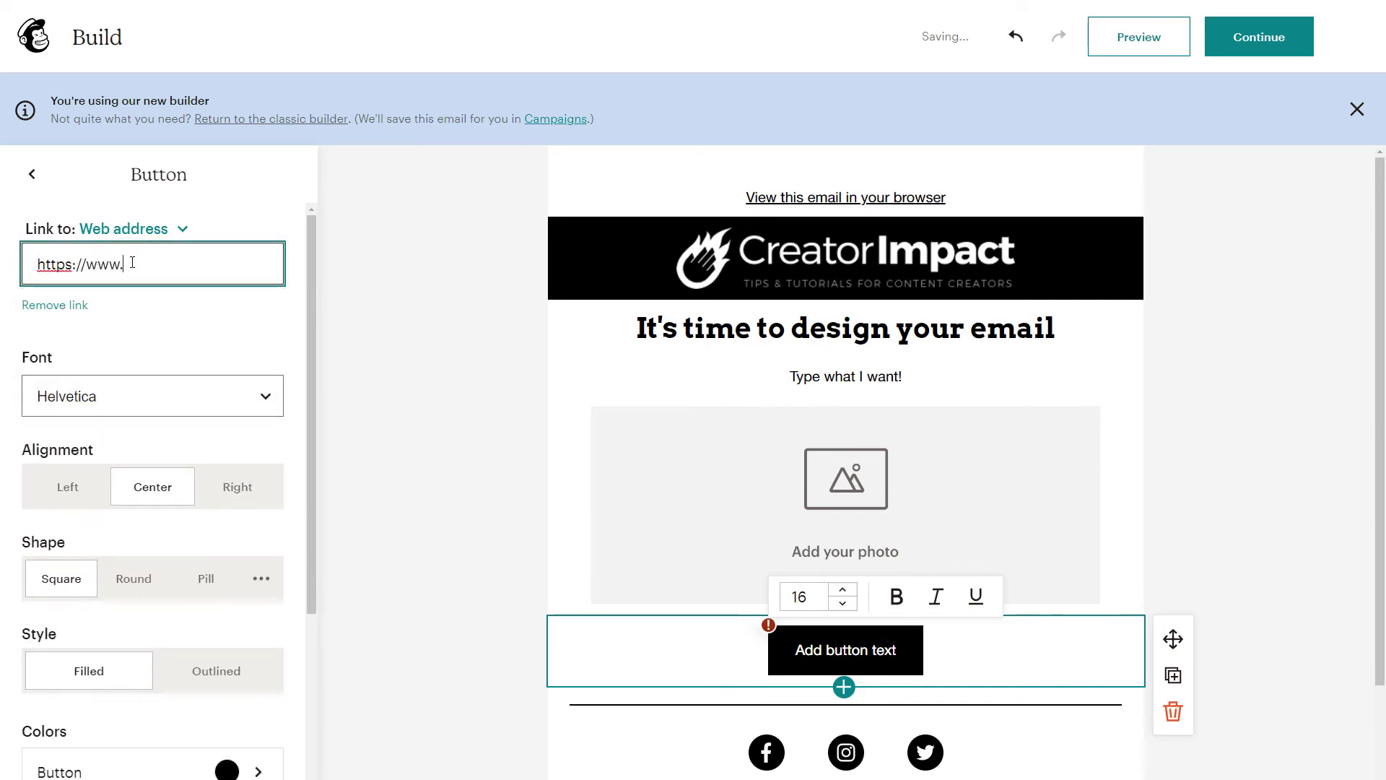
pyautogui.press('BackSpace')
pyautogui.press('BackSpace')
pyautogui.press('BackSpace')
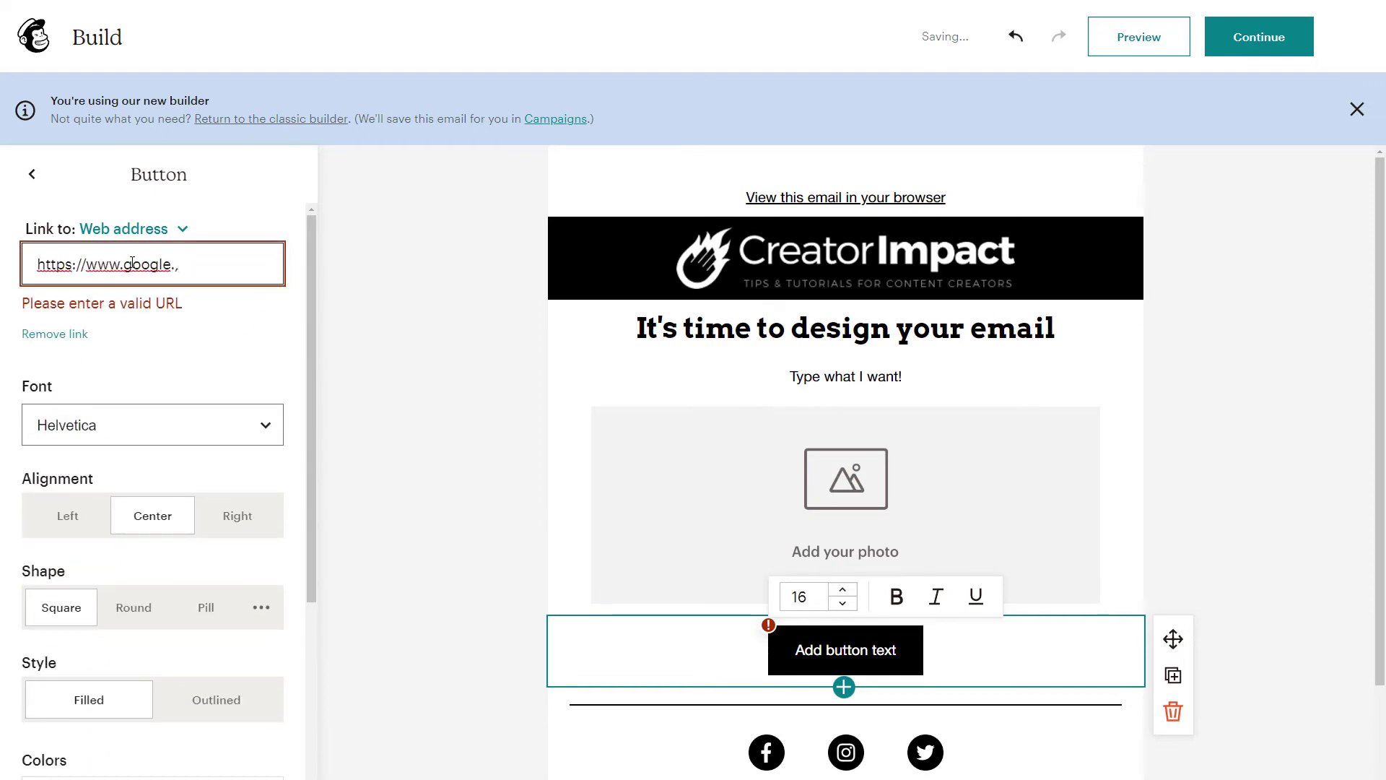
pyautogui.write('com')
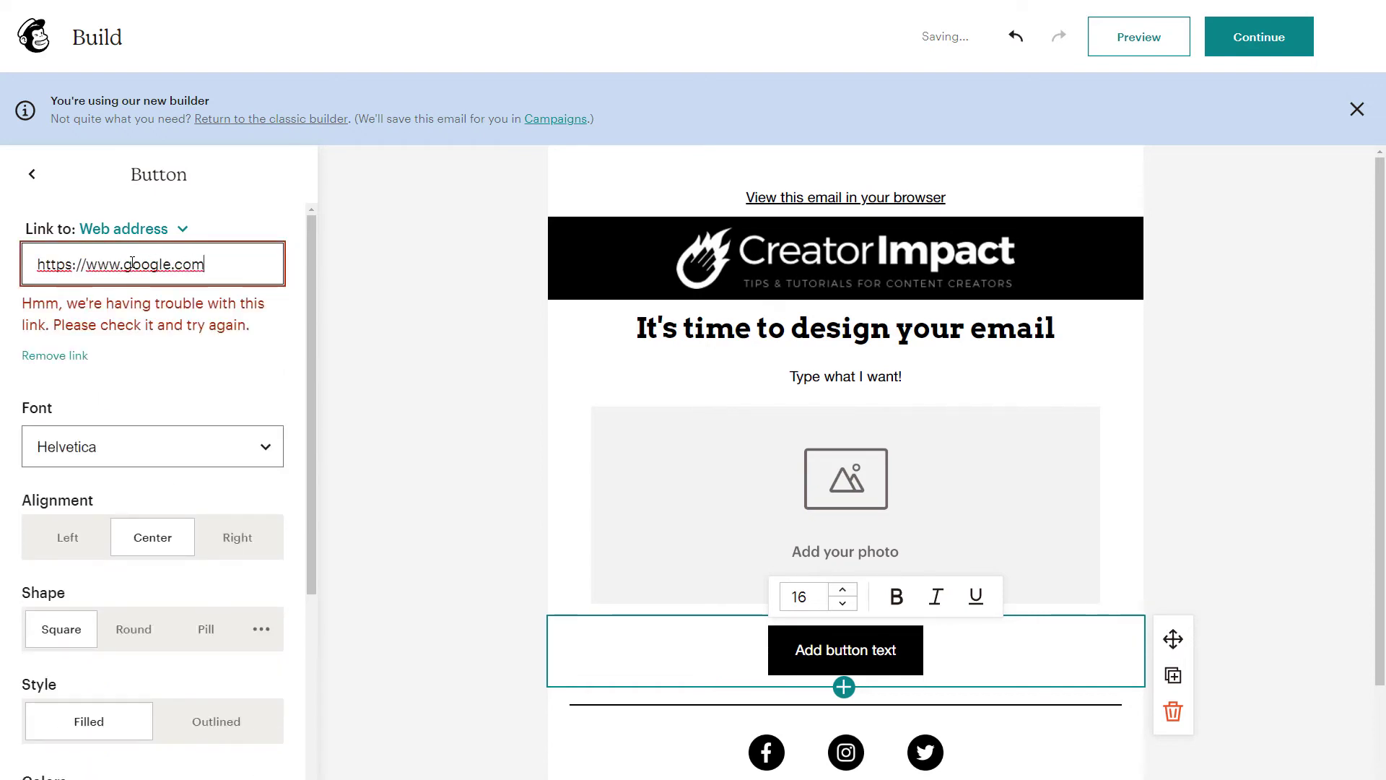
pyautogui.write('/')
pyautogui.click(98, 306)
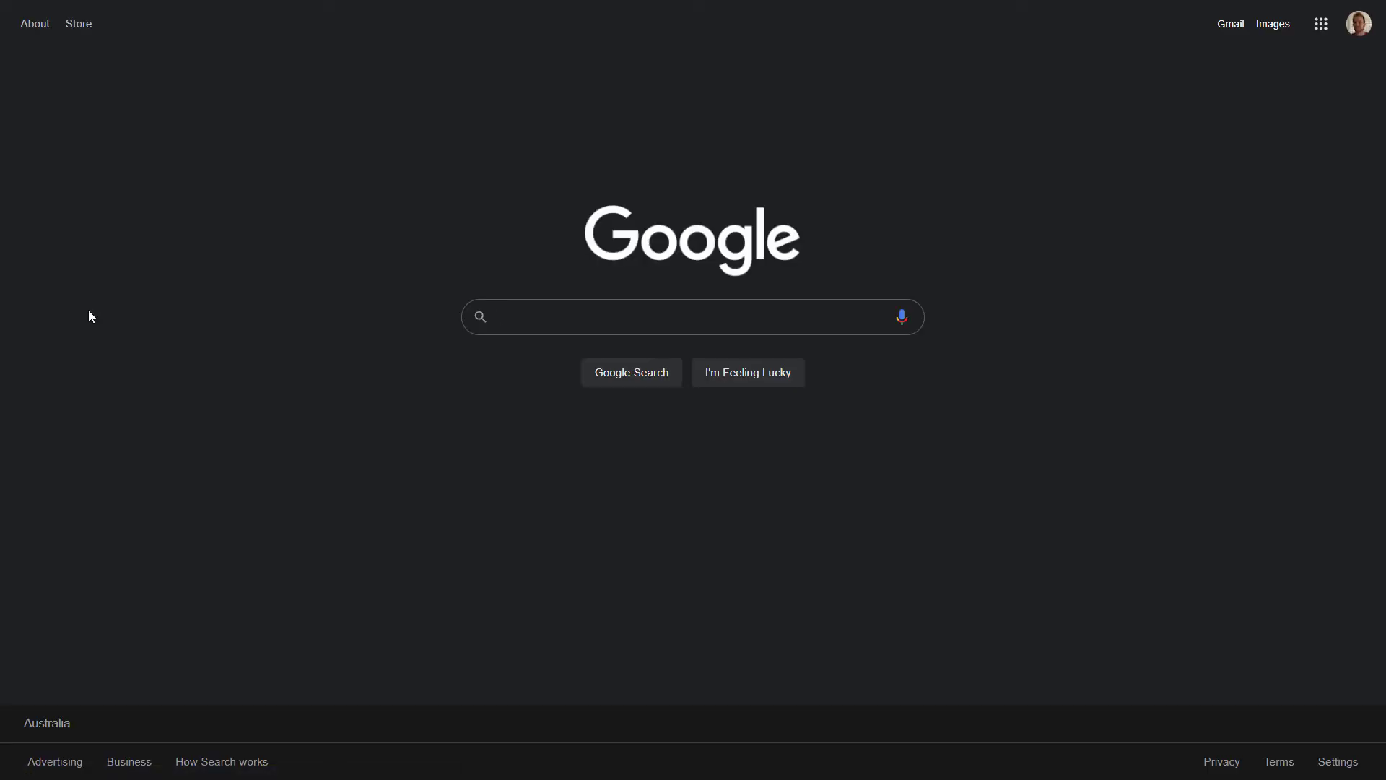
pyautogui.hotkey('ctrl', 'w')
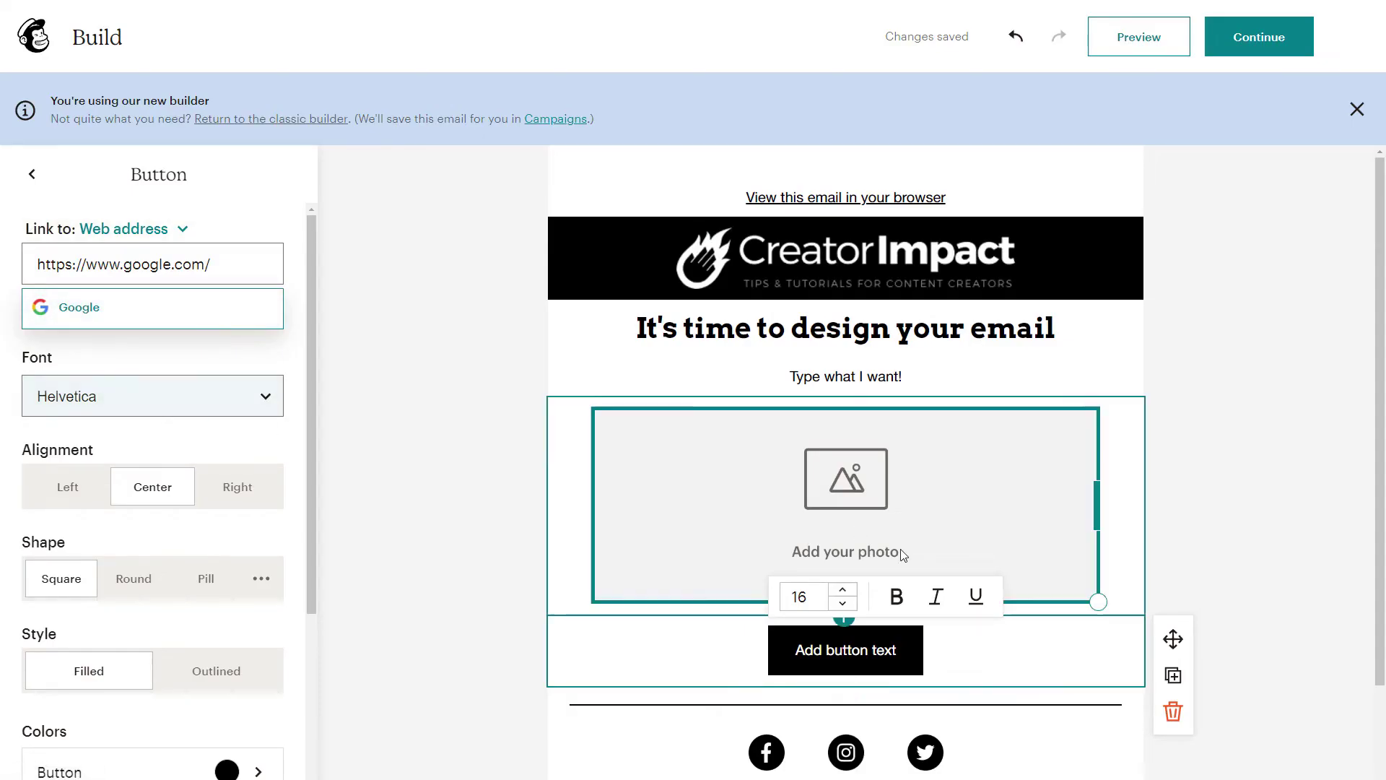
# Change the button label to 'Visit Google' and deselect the block
pyautogui.scroll(-3, 904, 449)
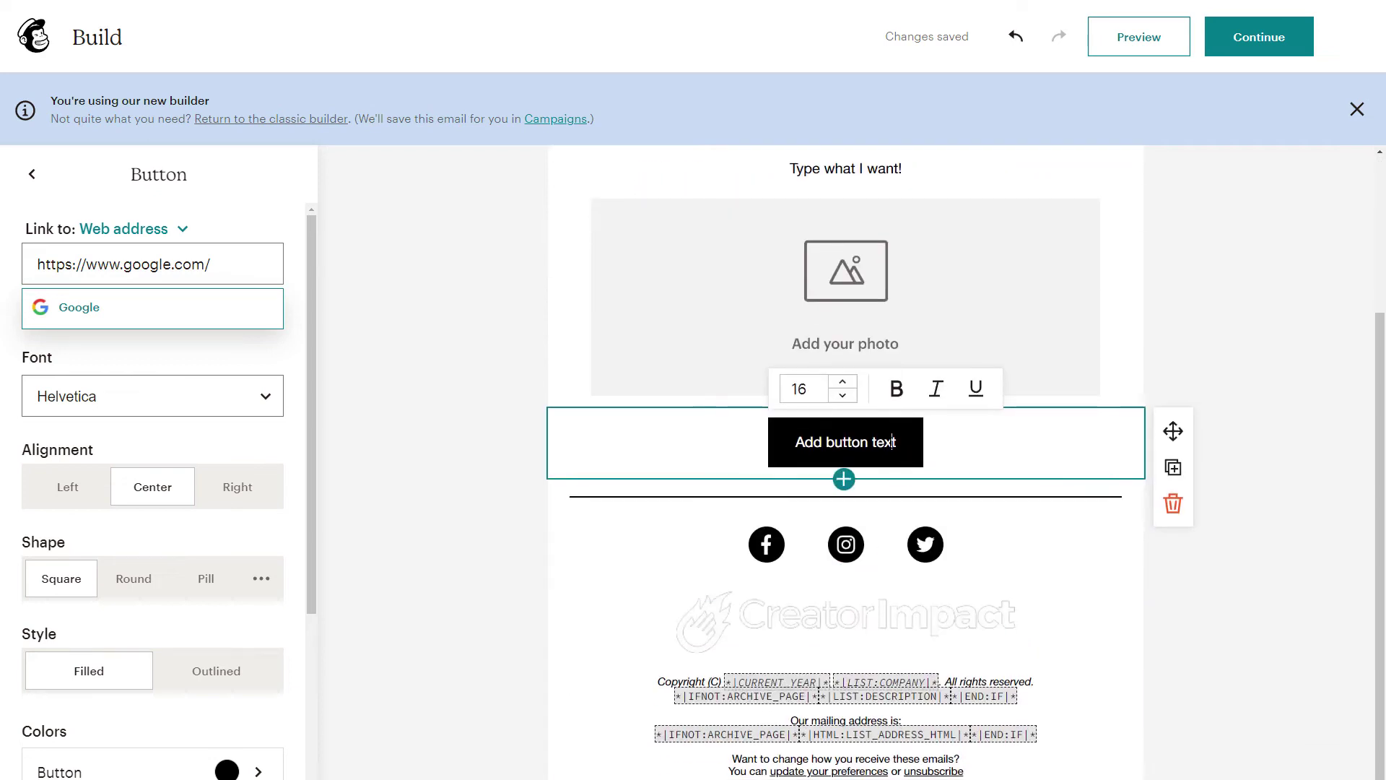
pyautogui.press('Return')
pyautogui.write('Visit Google')
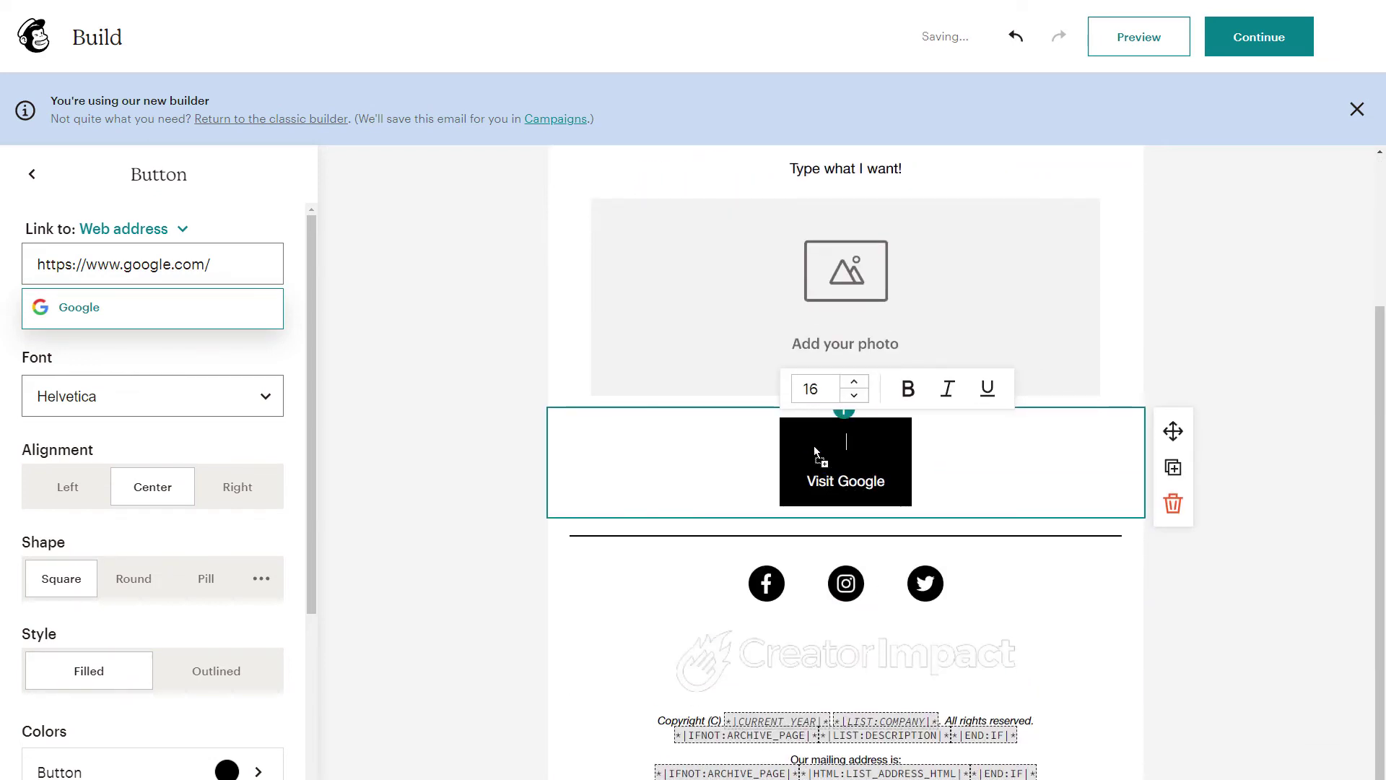
pyautogui.press('Home')
pyautogui.press('BackSpace')
pyautogui.click(1196, 315)
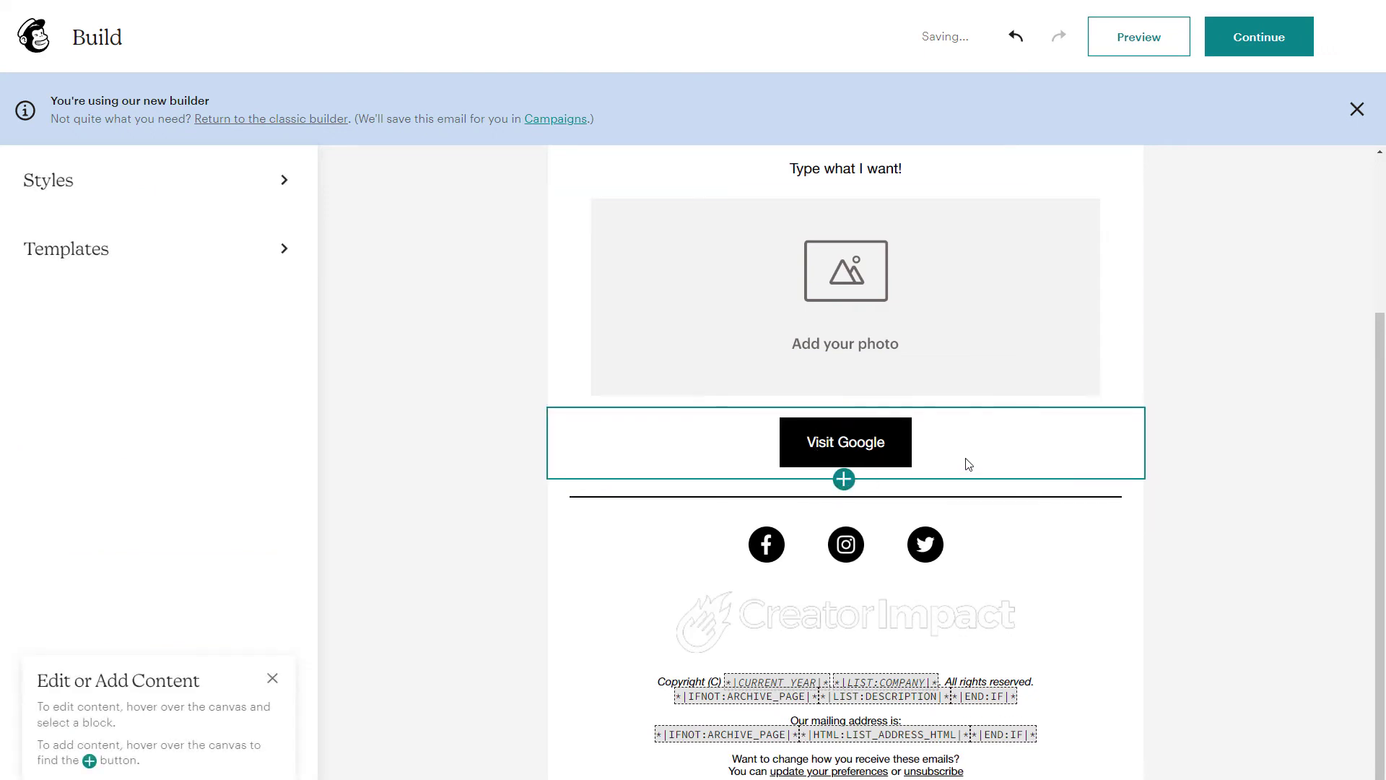
# Duplicate the Visit Google button block
pyautogui.click(1098, 439)
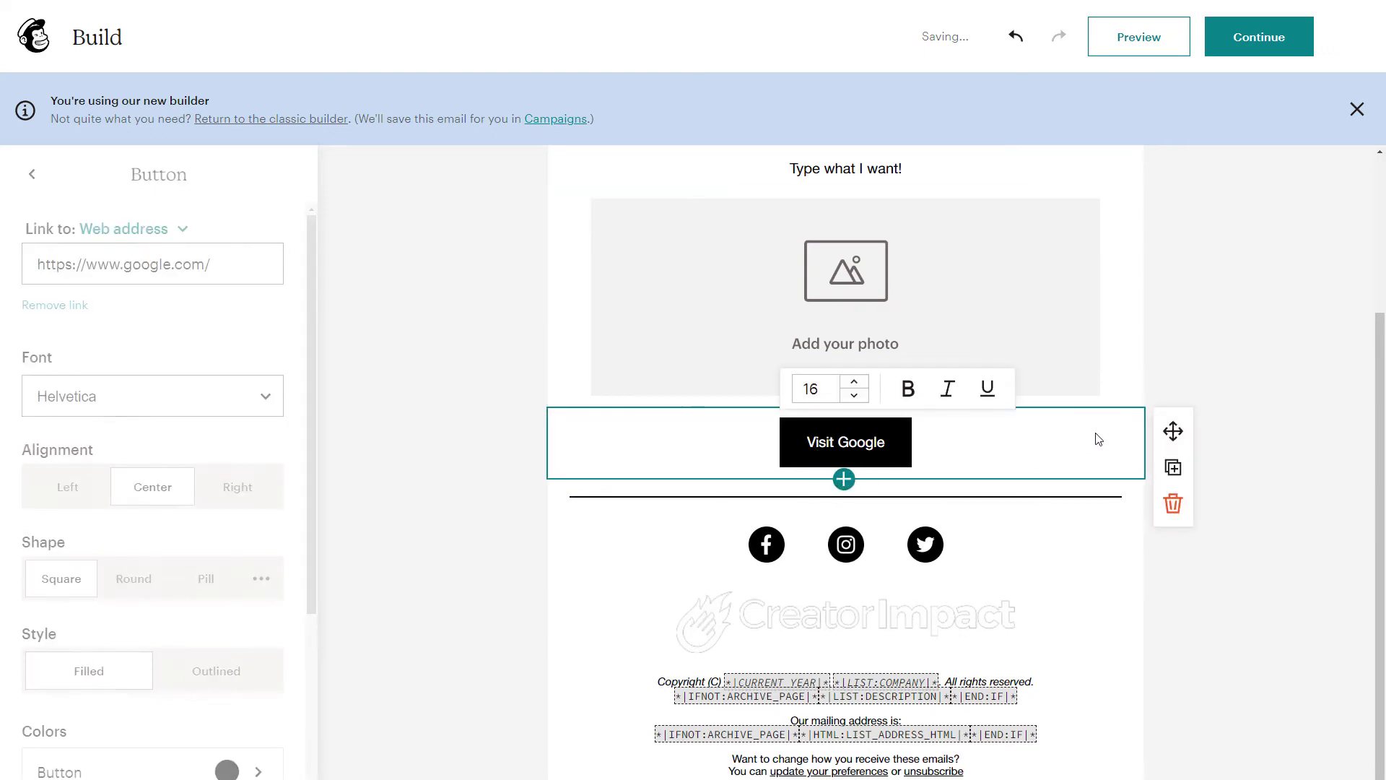
pyautogui.click(1174, 467)
pyautogui.scroll(2, 1042, 304)
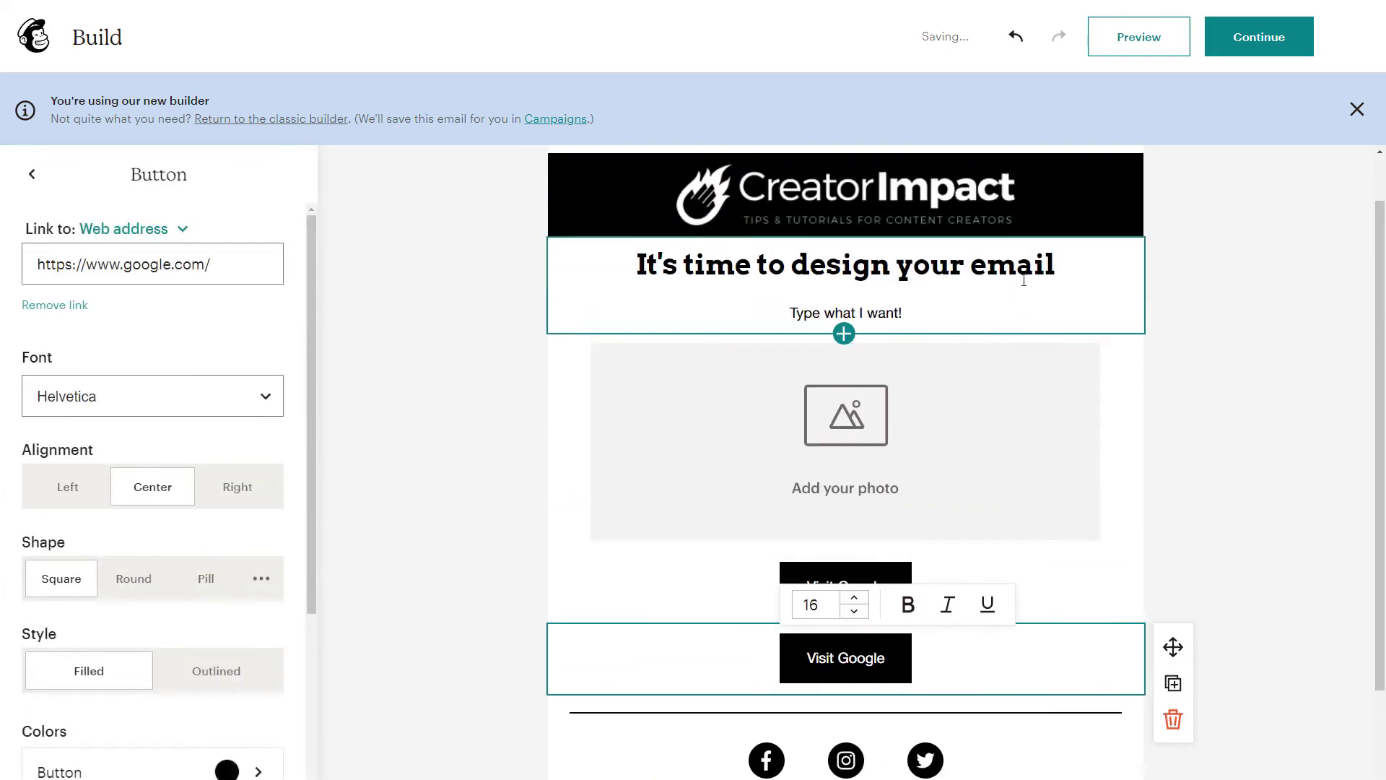
# Duplicate the design-your-email heading block and move the copy between the two buttons
pyautogui.click(1120, 306)
pyautogui.click(1129, 403)
pyautogui.click(1107, 588)
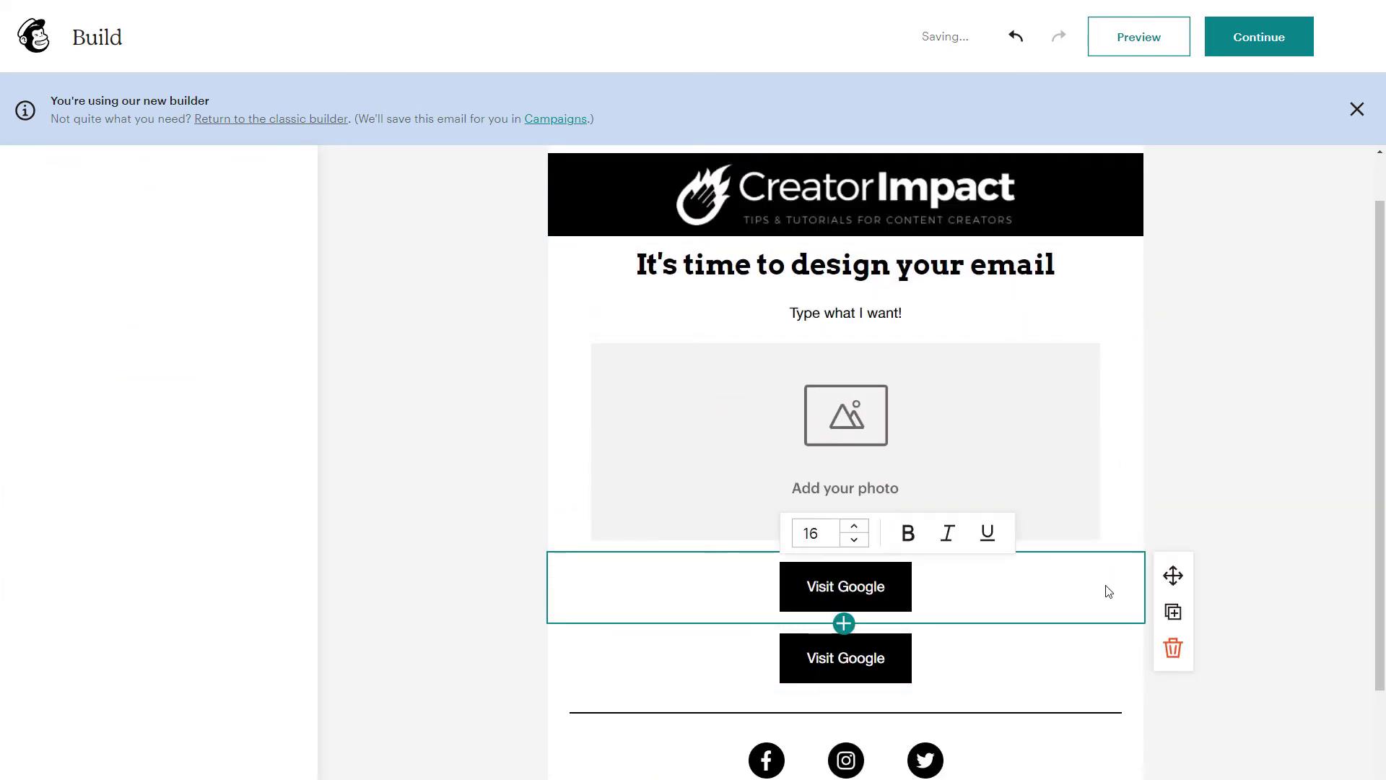
pyautogui.click(1046, 310)
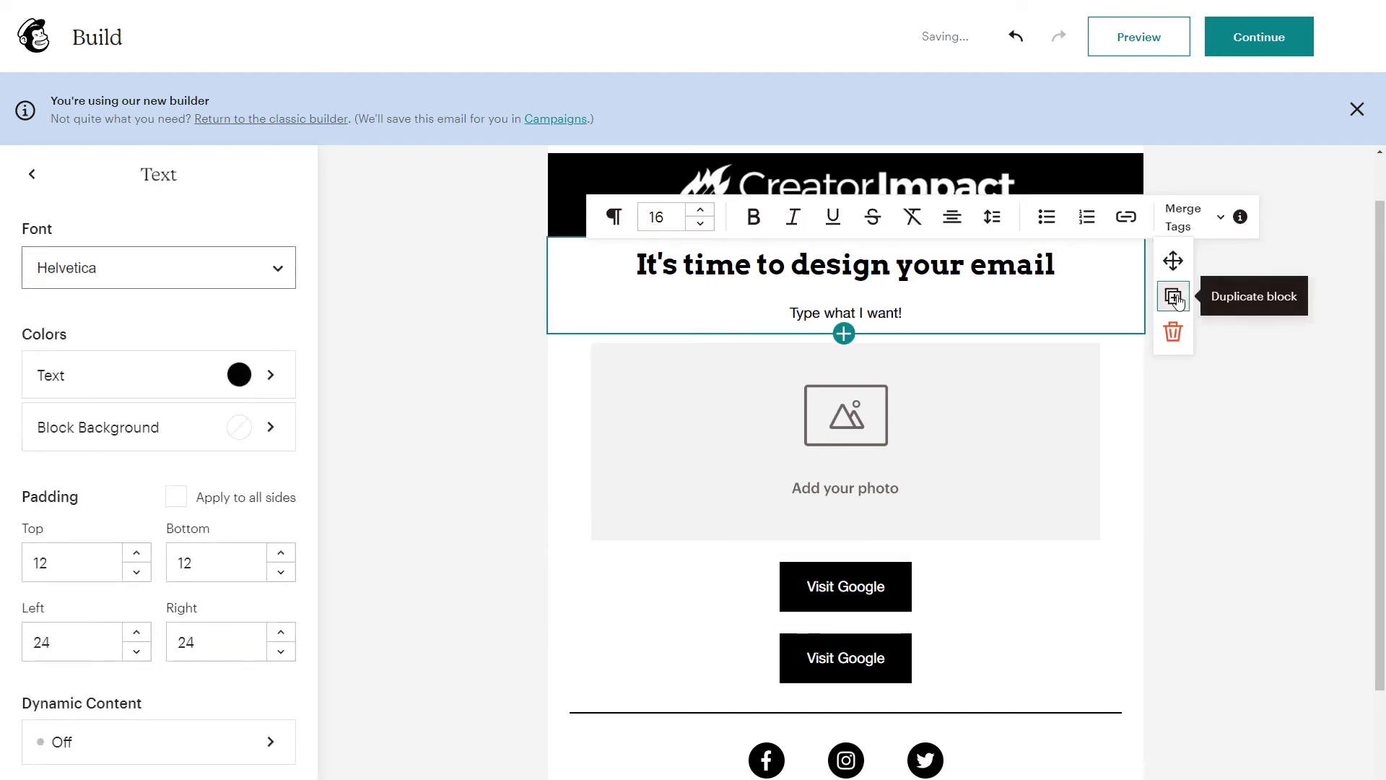
pyautogui.click(1174, 297)
pyautogui.moveTo(1174, 357); pyautogui.dragTo(1100, 722)
pyautogui.scroll(-4, 1047, 462)
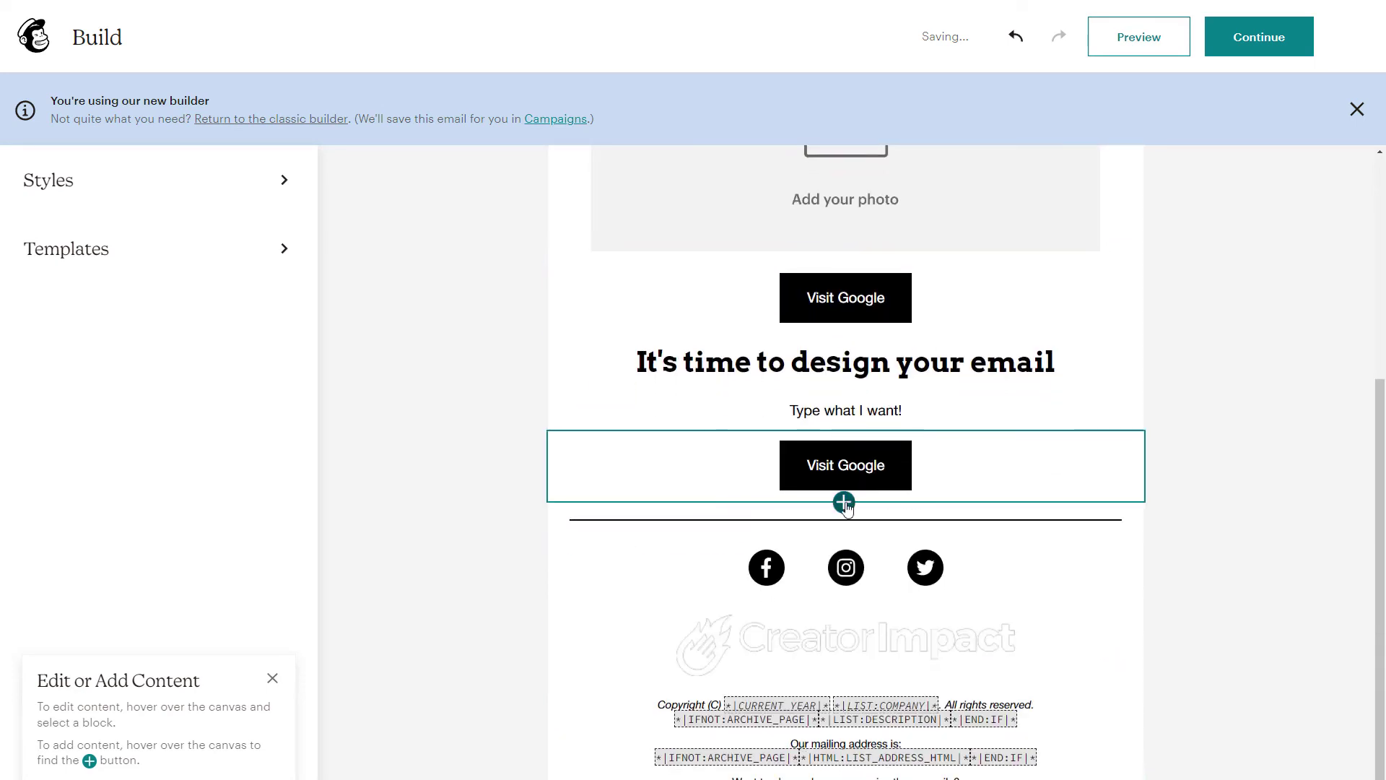
# Add a heading 'Next item!' in Georgia below the second button
pyautogui.click(844, 502)
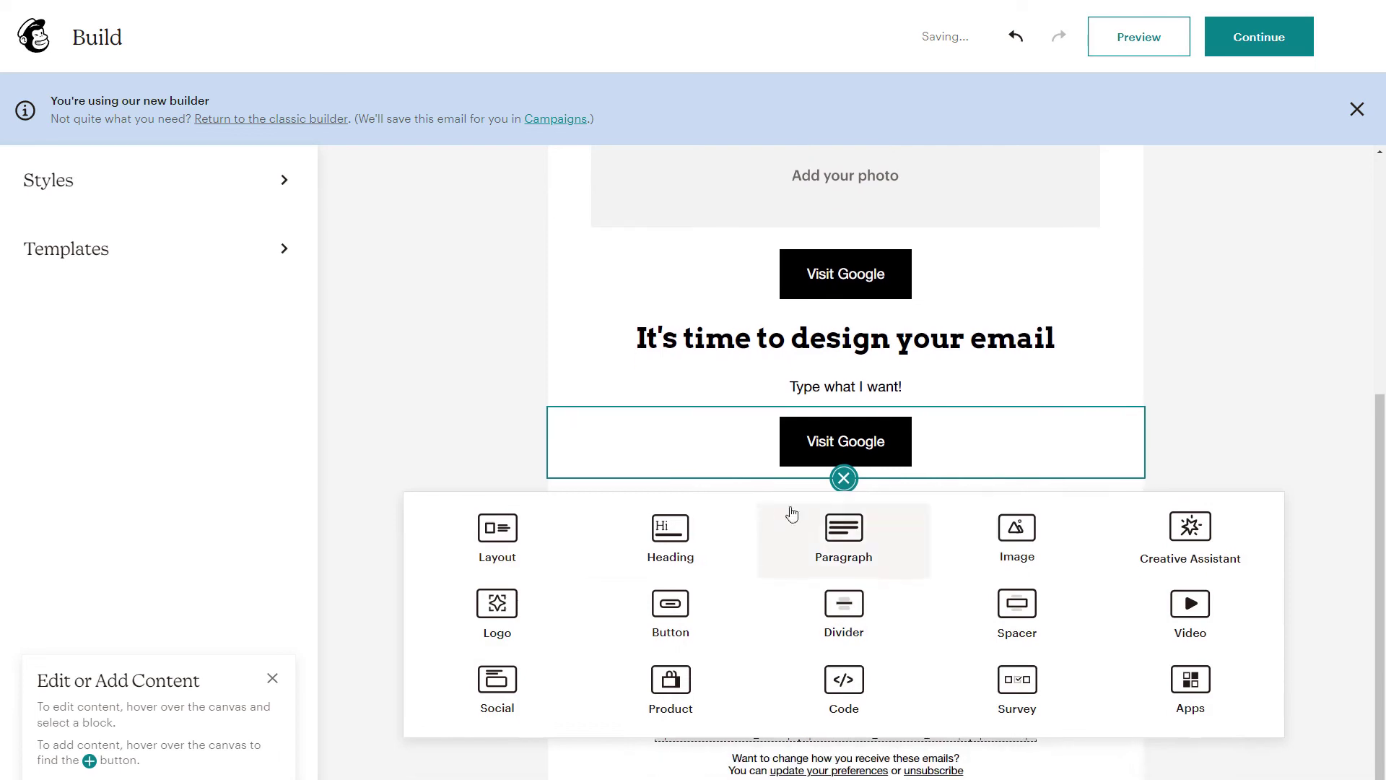
pyautogui.click(672, 538)
pyautogui.click(778, 506)
pyautogui.write('Next item1')
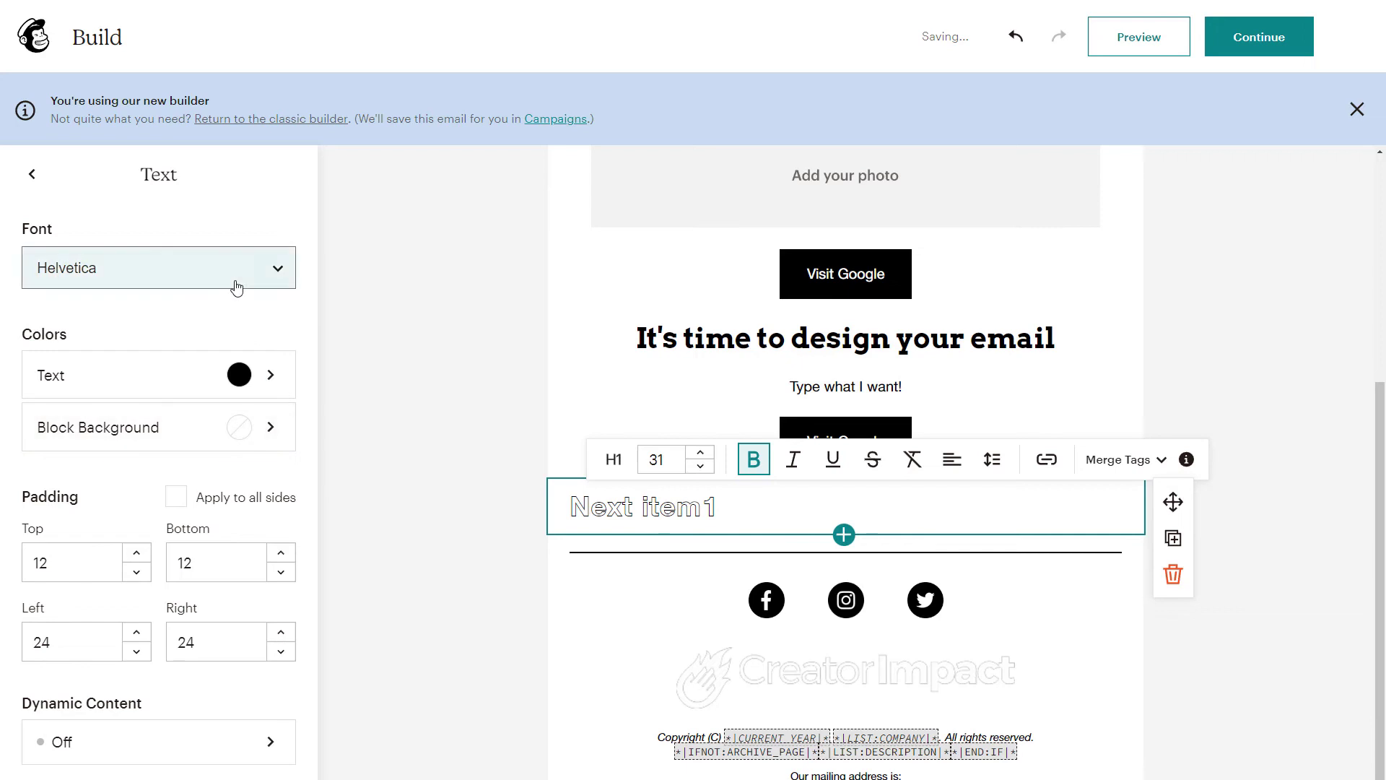
pyautogui.click(233, 284)
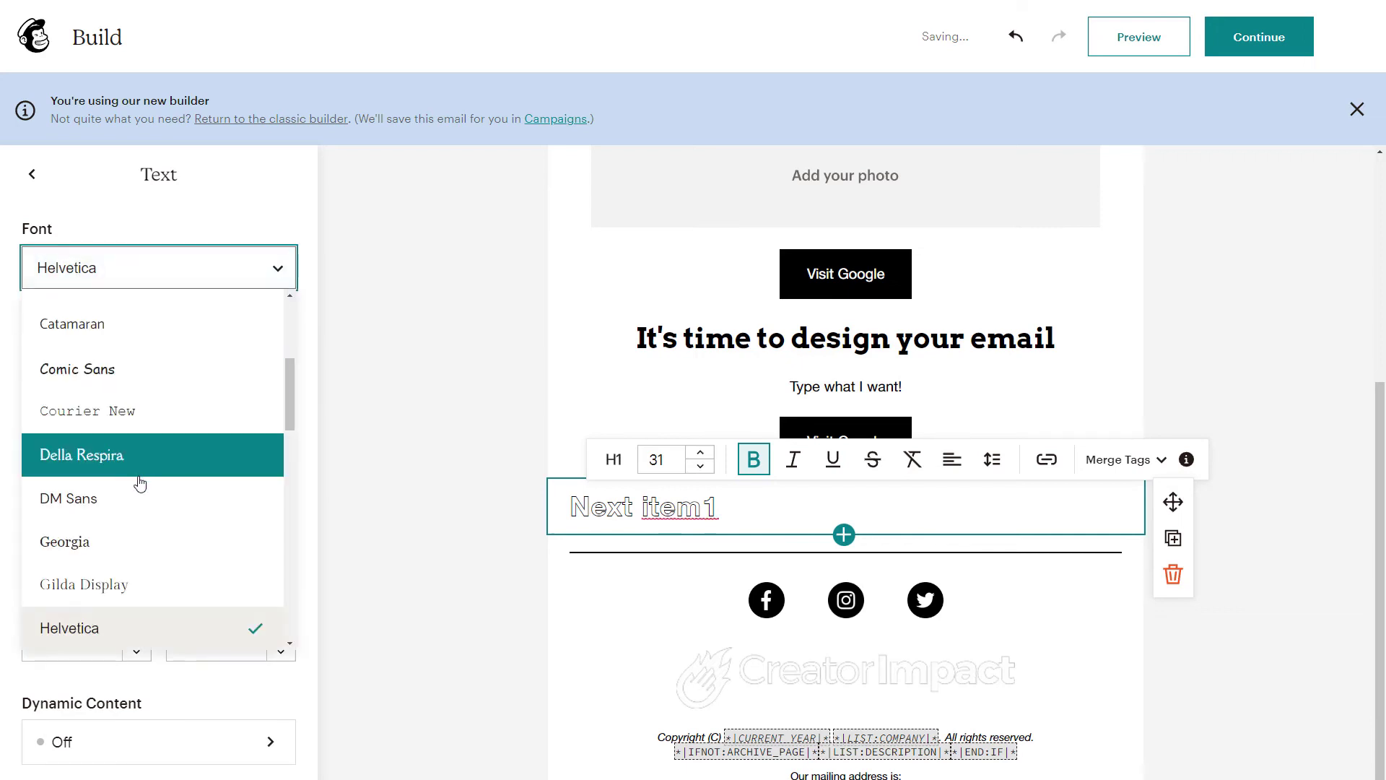
pyautogui.click(127, 542)
pyautogui.press('BackSpace')
pyautogui.write('!')
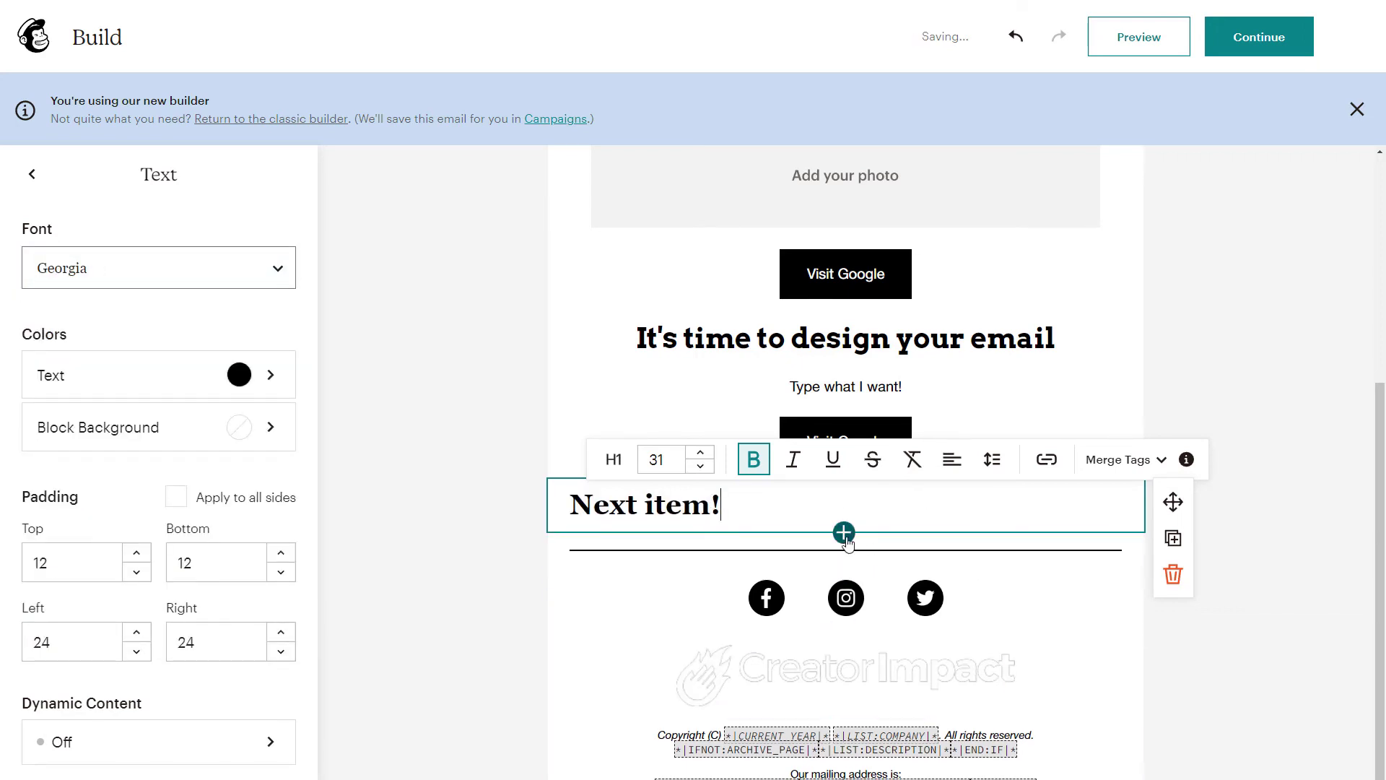
# Add a paragraph reading 'More information!' under the heading
pyautogui.click(846, 538)
pyautogui.click(842, 316)
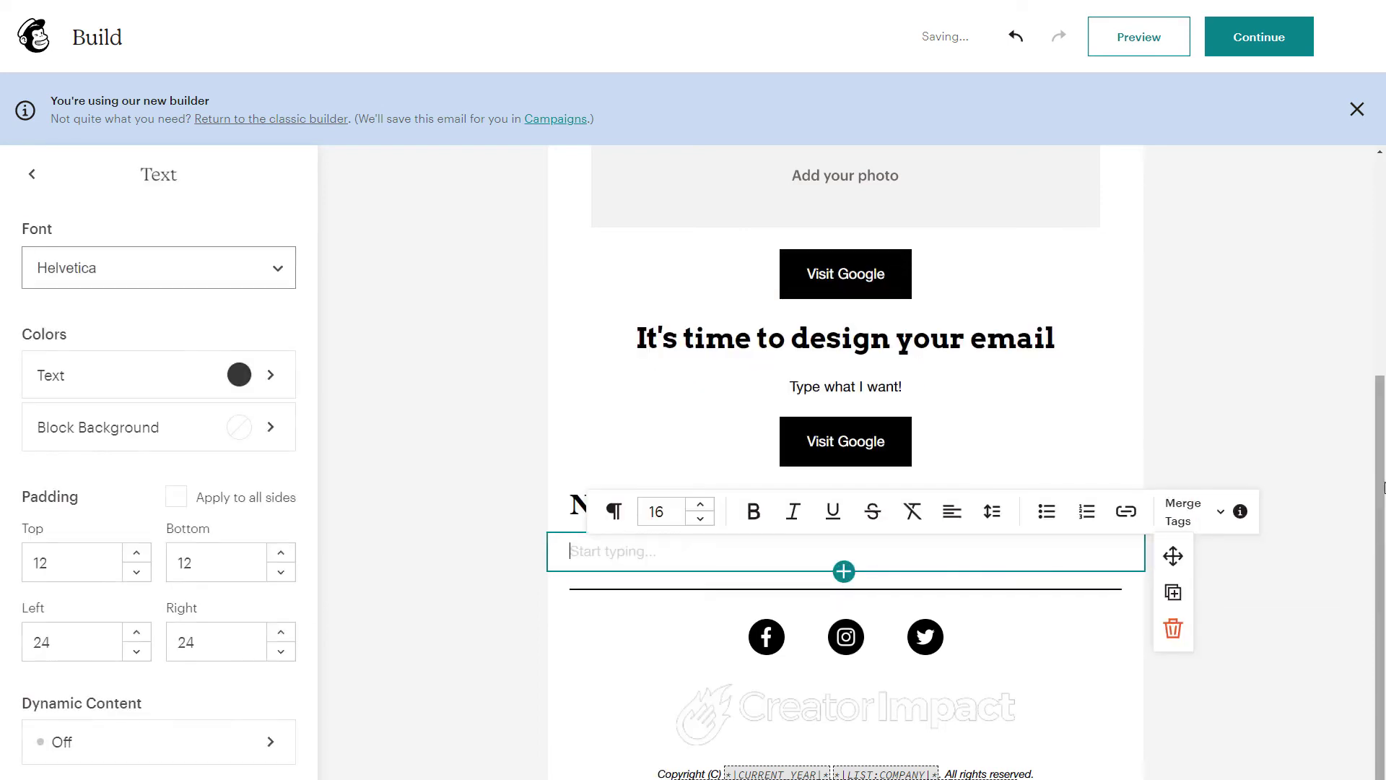
pyautogui.write('Mor einformation')
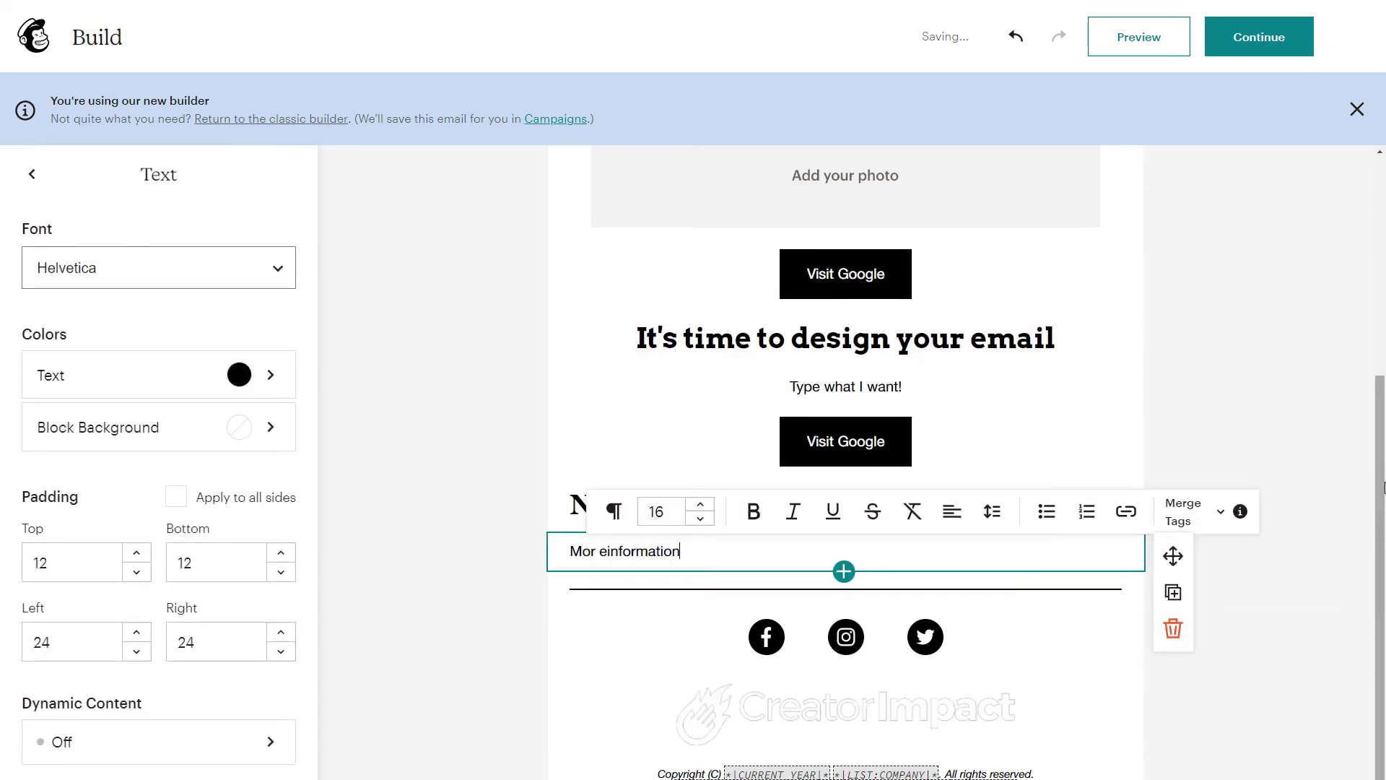
pyautogui.write('!')
pyautogui.click(601, 552)
pyautogui.press('BackSpace')
pyautogui.press('Right')
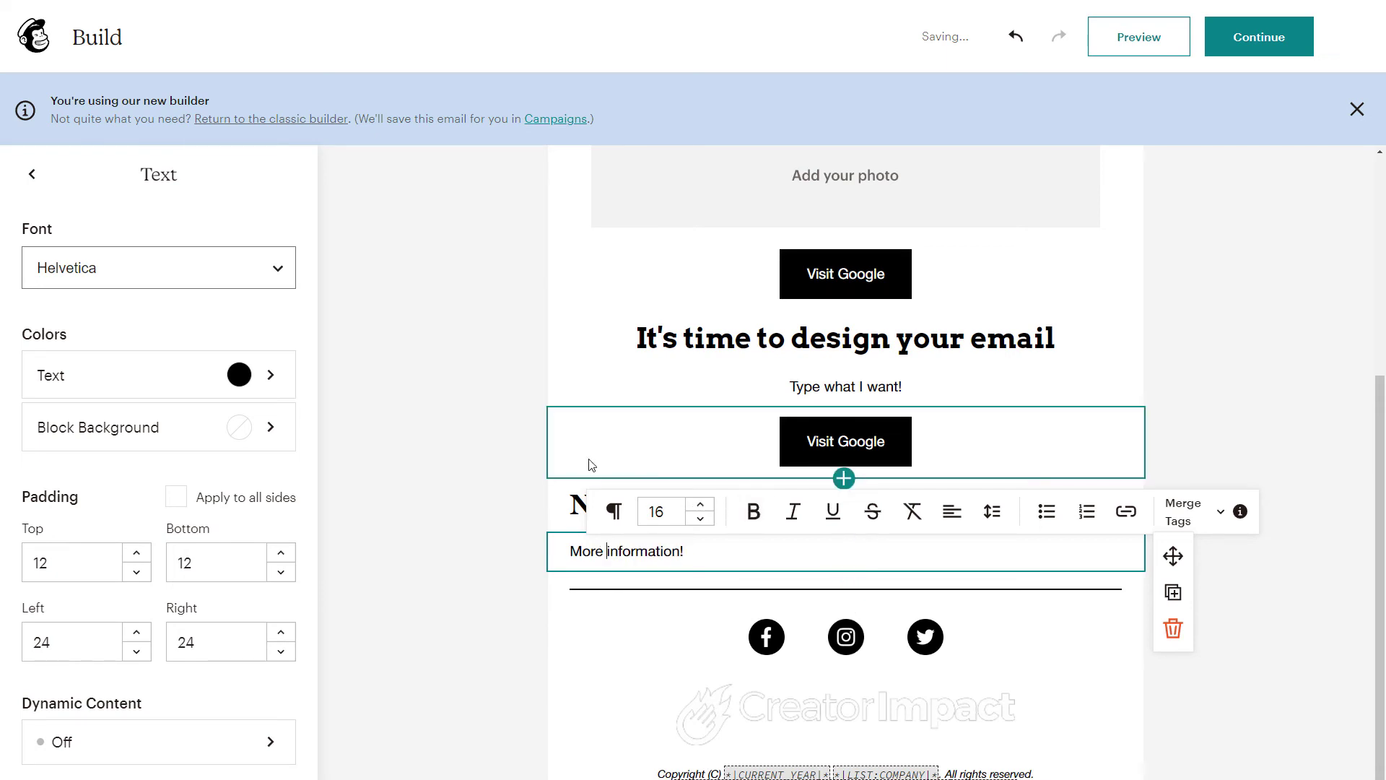
pyautogui.click(437, 453)
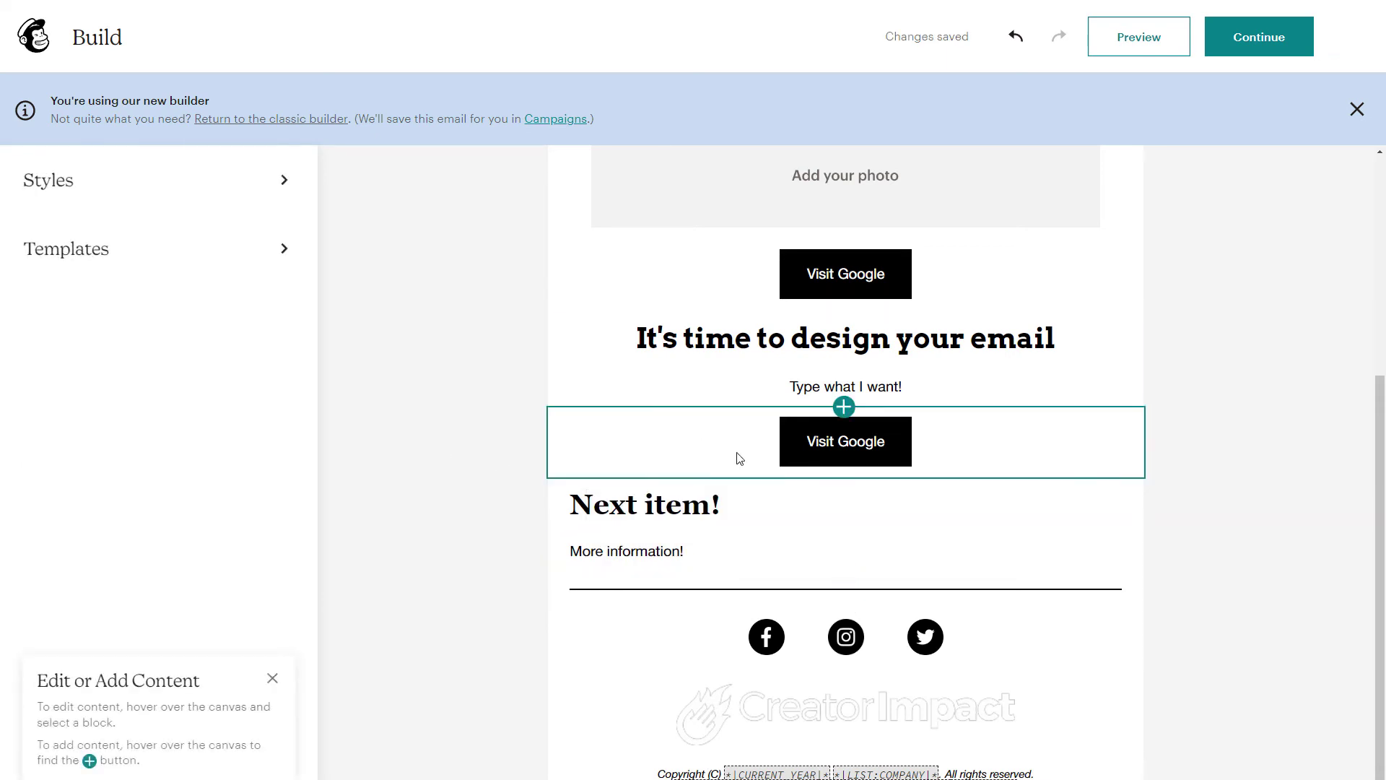
pyautogui.scroll(3, 702, 431)
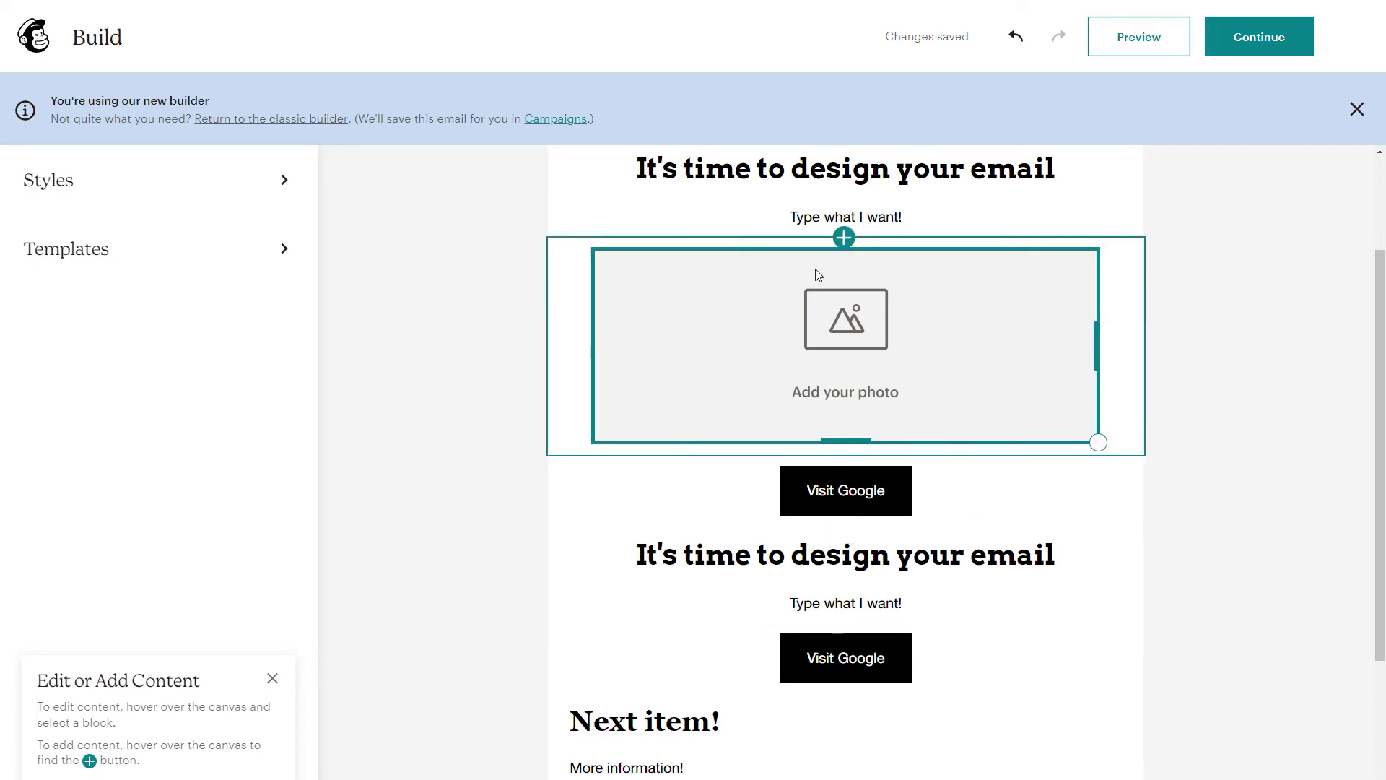
pyautogui.click(844, 237)
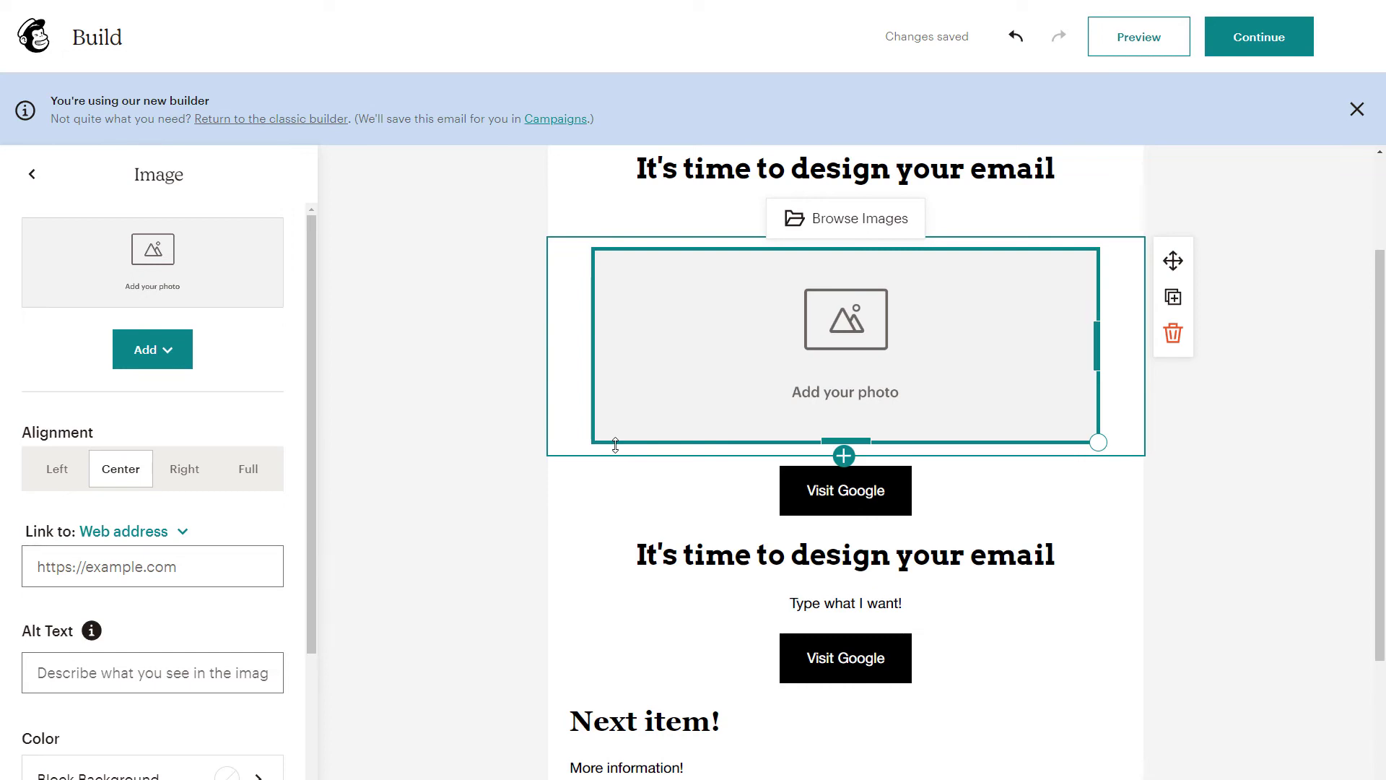
pyautogui.click(463, 346)
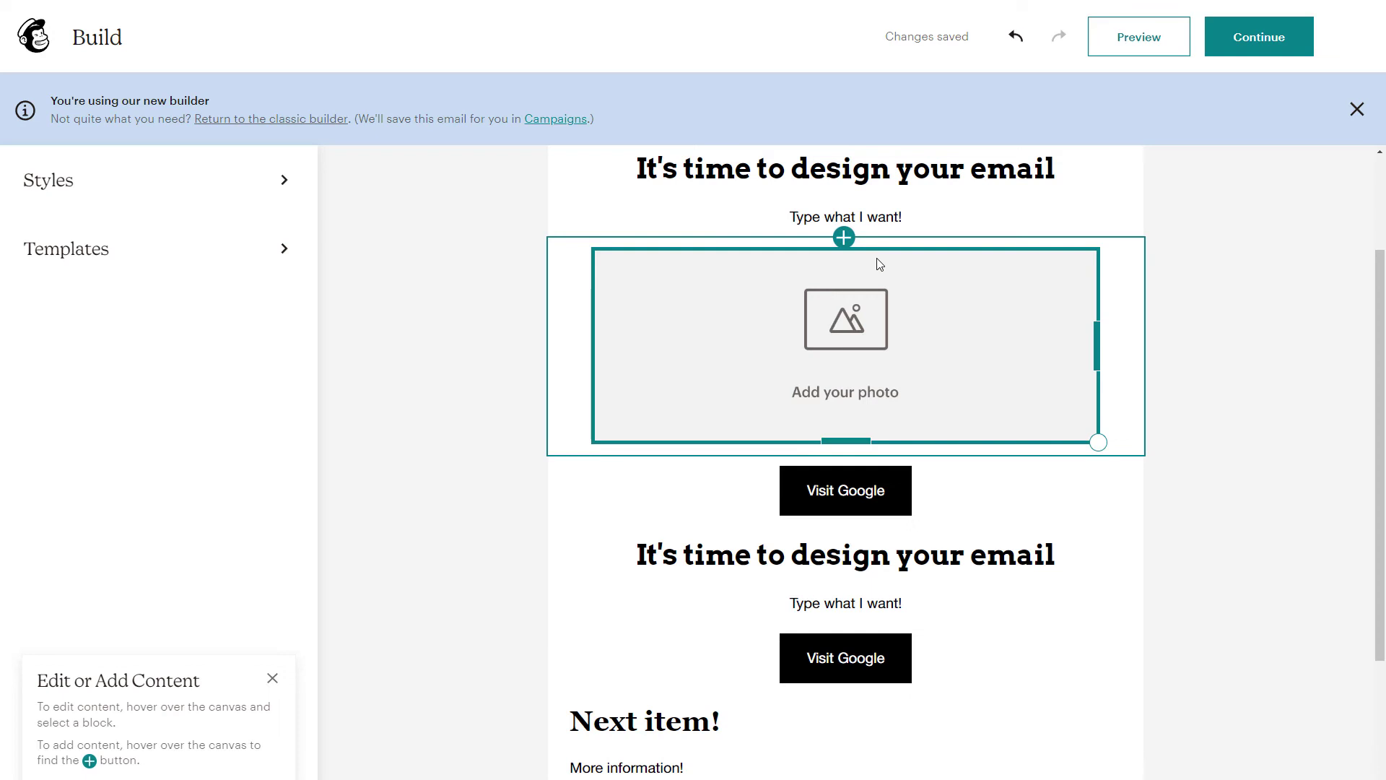
pyautogui.click(843, 454)
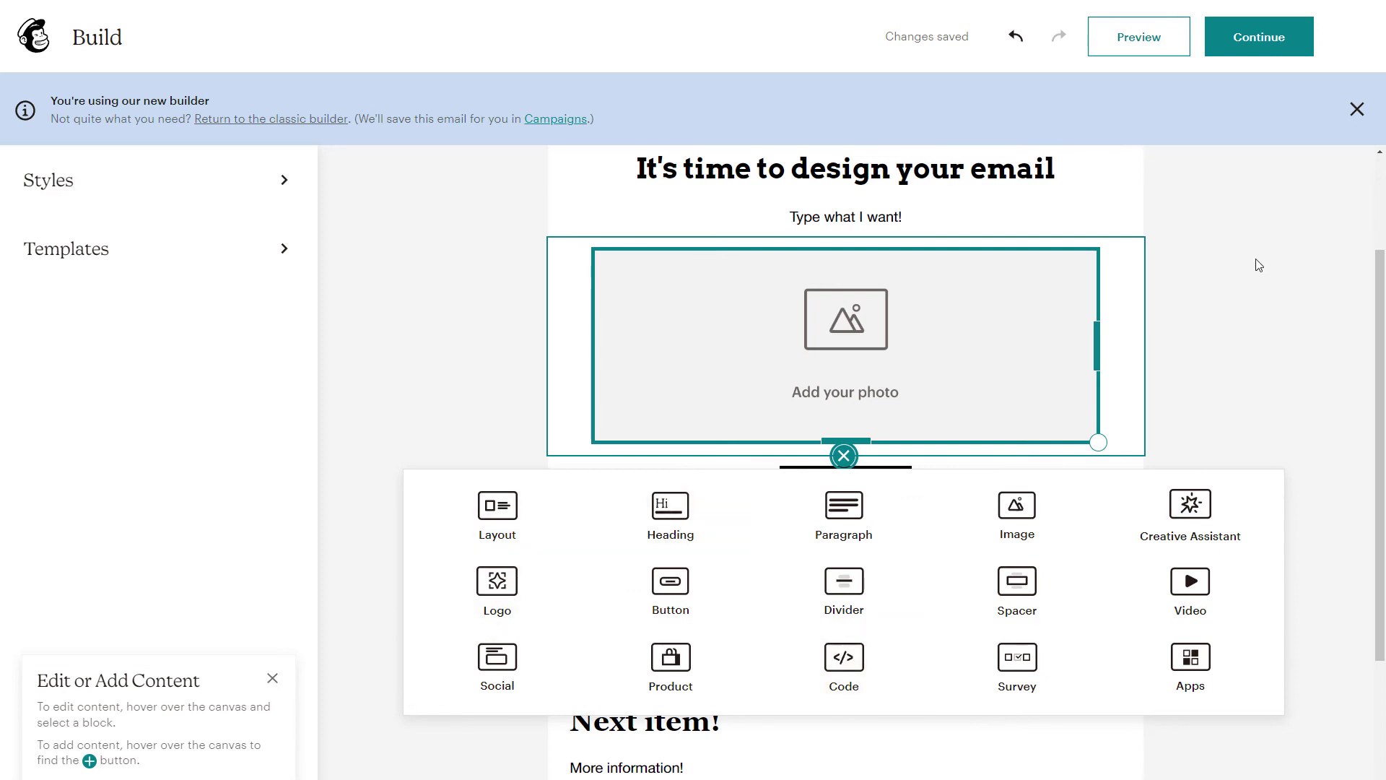
pyautogui.click(773, 257)
pyautogui.click(425, 452)
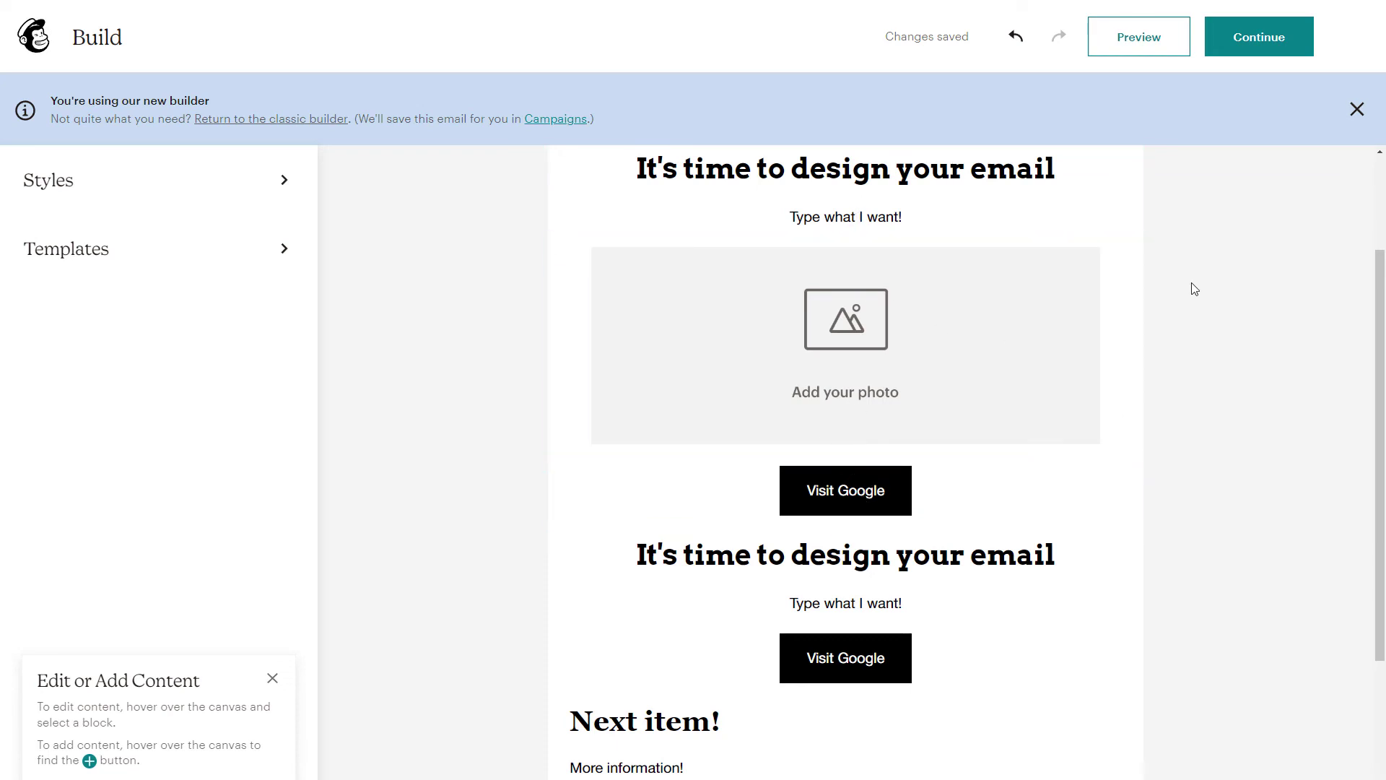
pyautogui.scroll(3, 1192, 432)
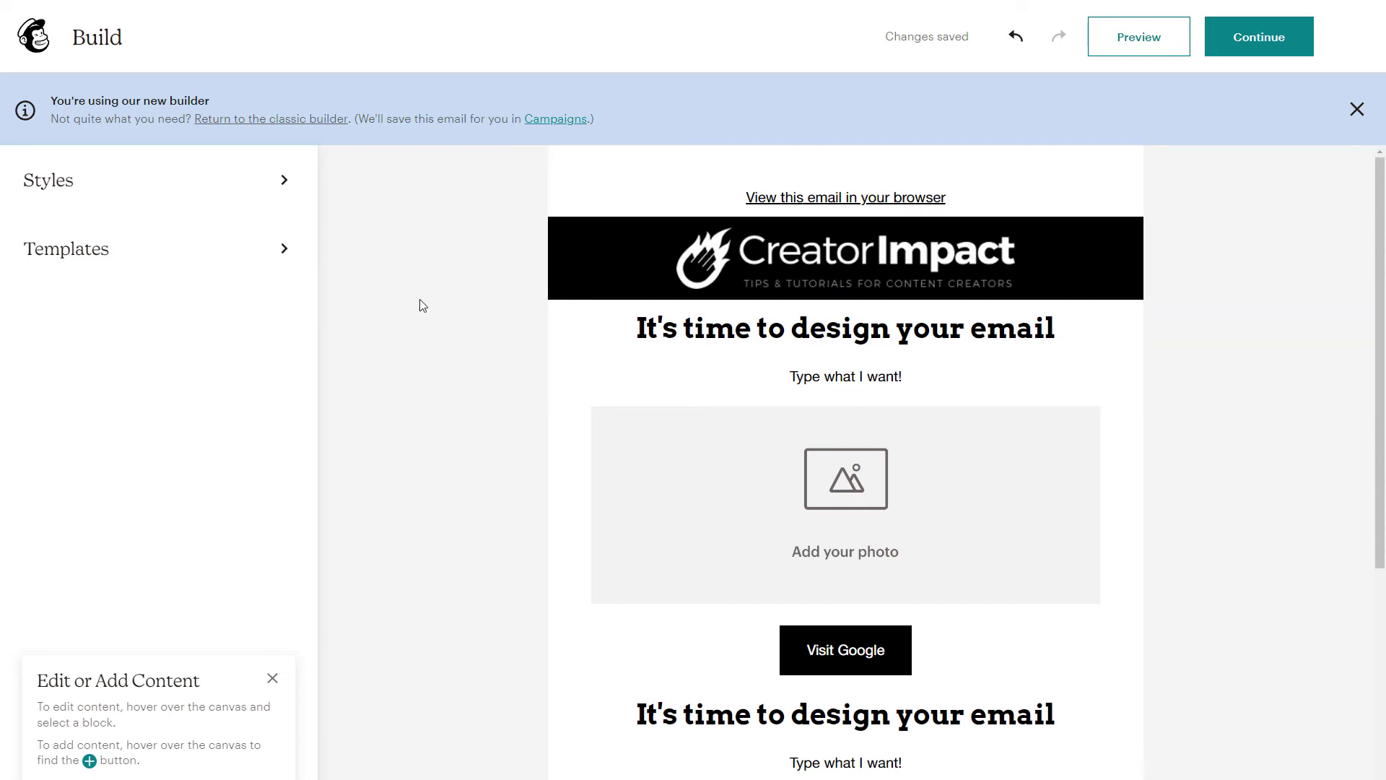
# Save the current design as a template named 'Newsletter Template'
pyautogui.scroll(-2, 650, 426)
pyautogui.scroll(2, 649, 427)
pyautogui.click(263, 263)
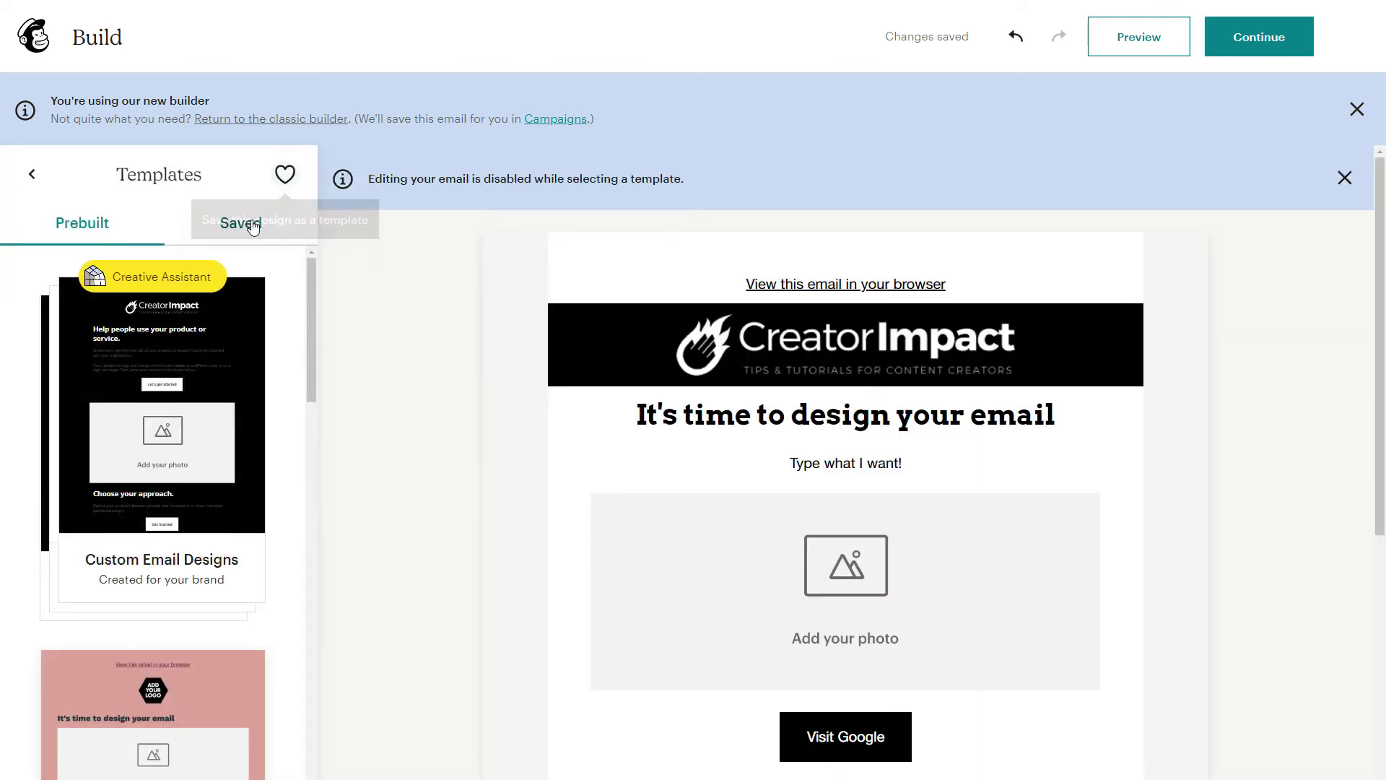
pyautogui.click(288, 177)
pyautogui.click(544, 400)
pyautogui.write('Newsltter')
pyautogui.press('BackSpace')
pyautogui.press('BackSpace')
pyautogui.press('BackSpace')
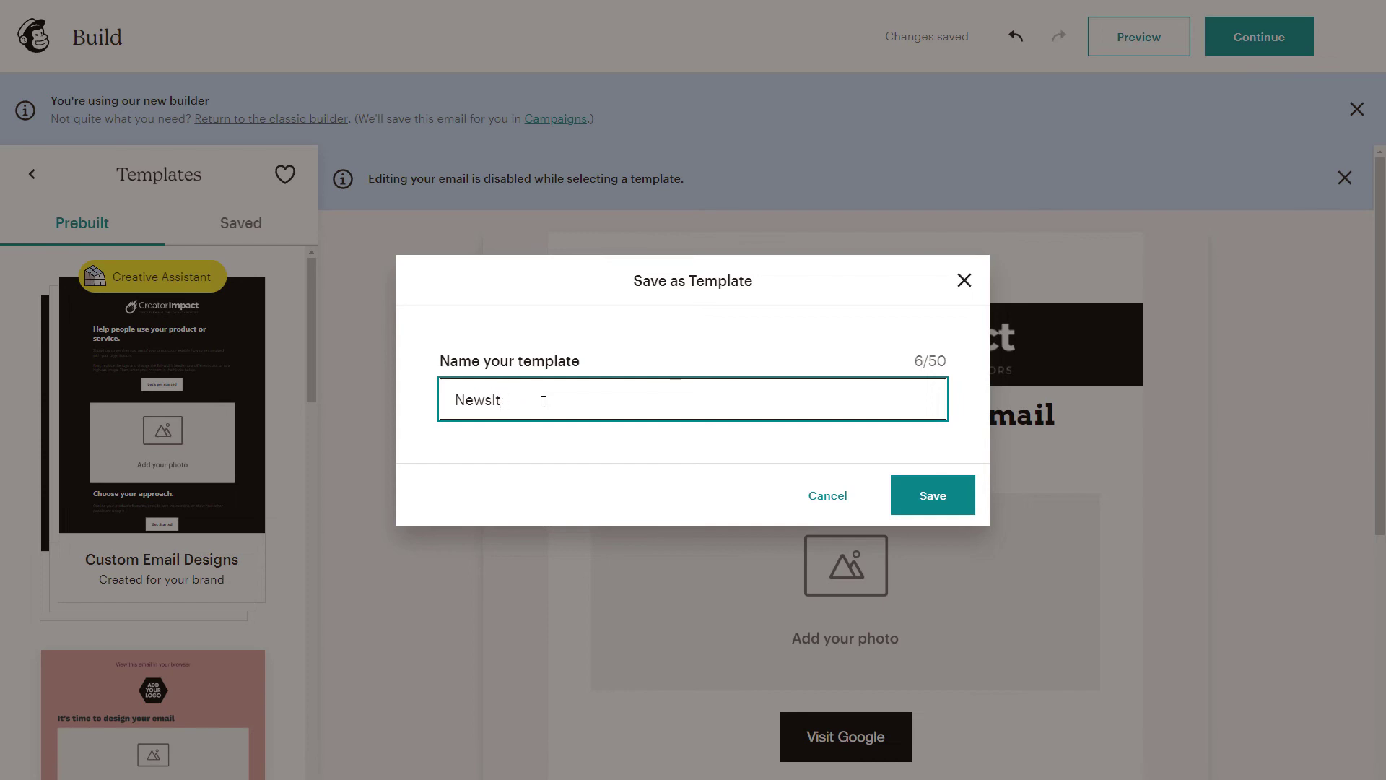
pyautogui.write('Template')
pyautogui.click(934, 490)
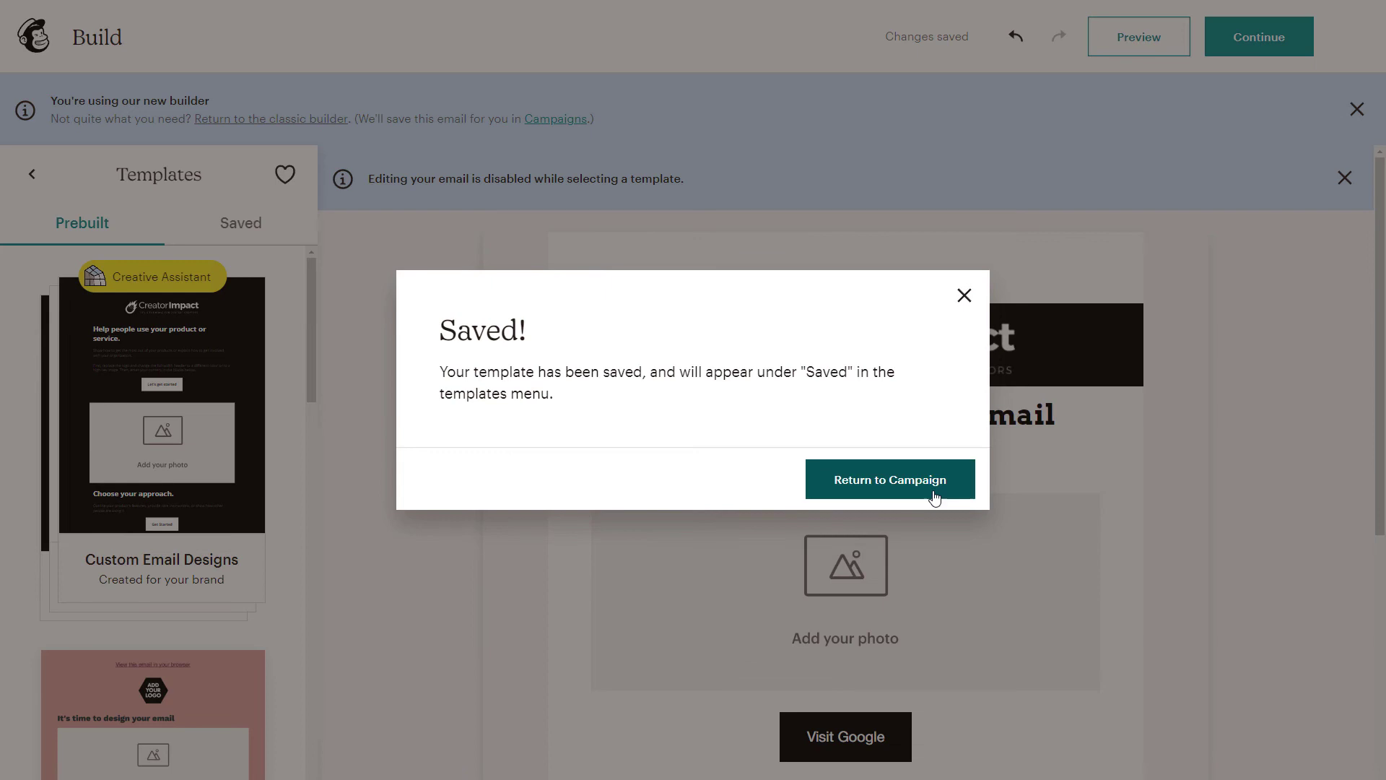
# Return to the campaign, confirm Newsletter Template is in the saved templates, and continue
pyautogui.click(887, 497)
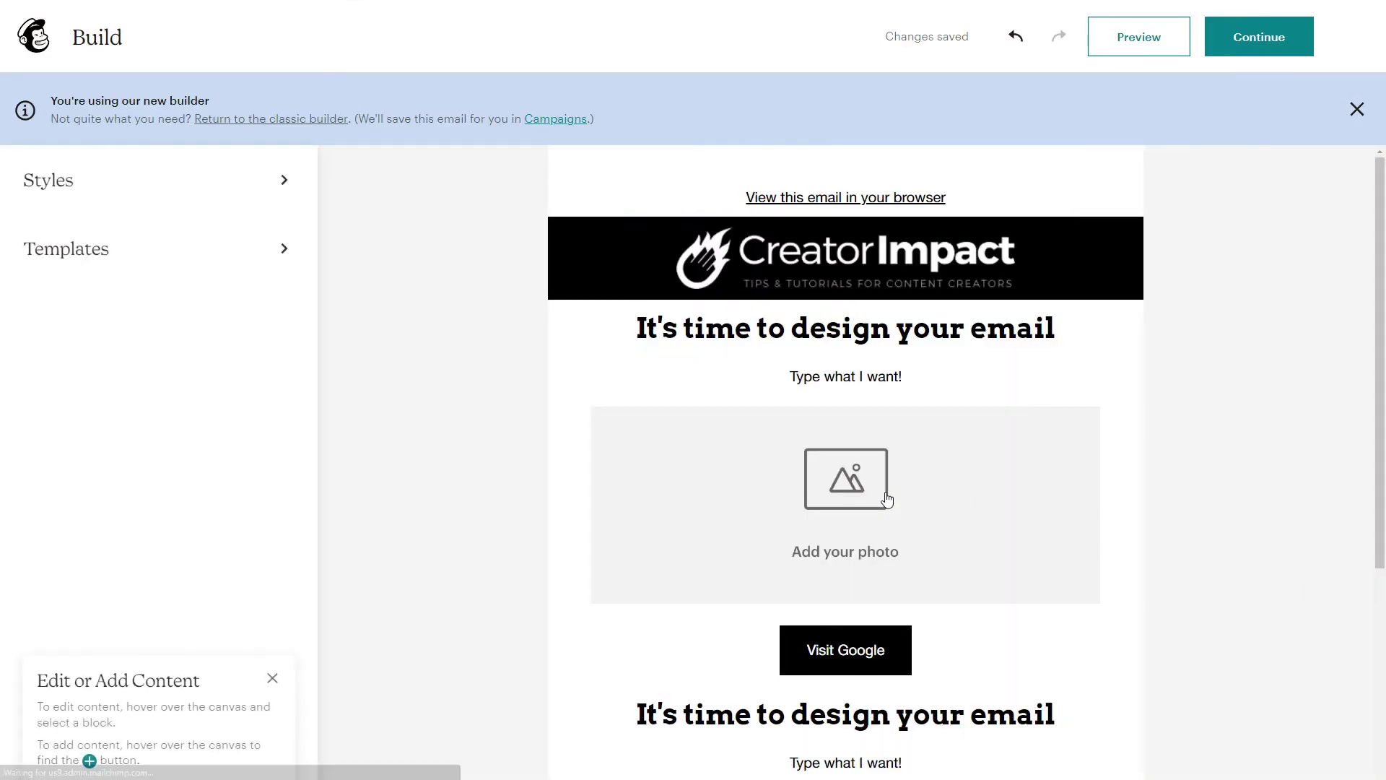
pyautogui.click(242, 249)
pyautogui.moveTo(309, 289); pyautogui.dragTo(305, 275)
pyautogui.click(238, 224)
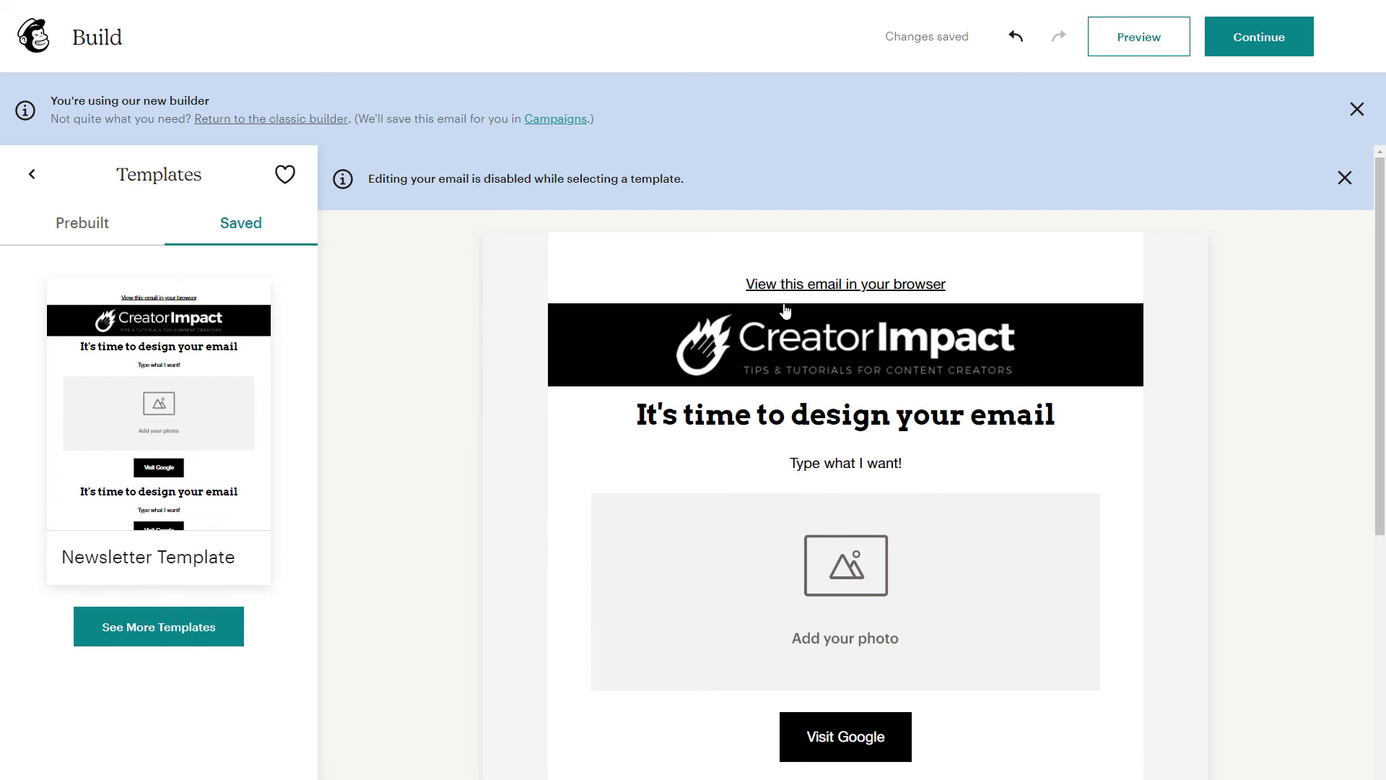
pyautogui.click(1252, 44)
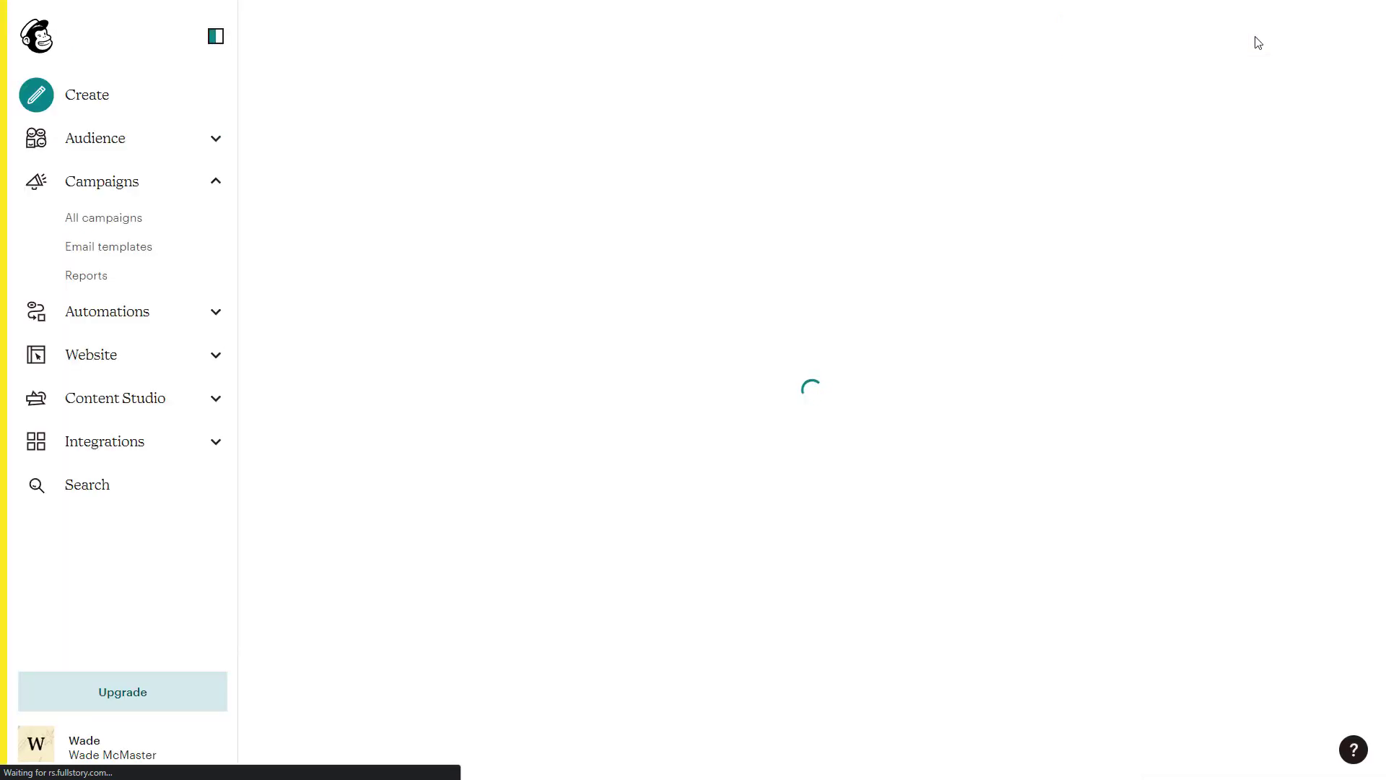
# Zoom the checklist page in and scroll to the Content section's placeholder warning
pyautogui.hotkey('ctrl', '+')
pyautogui.scroll(-5, 773, 195)
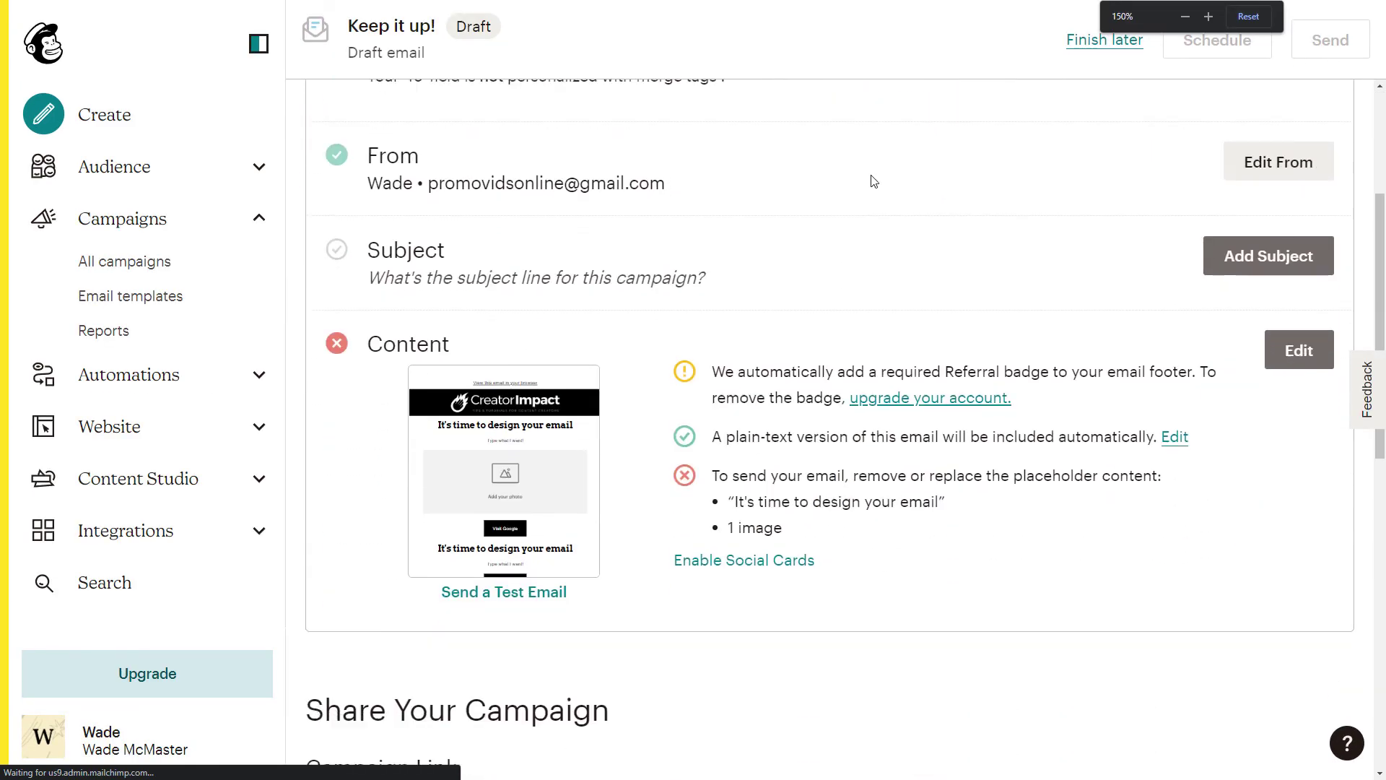
pyautogui.moveTo(758, 313); pyautogui.dragTo(1158, 321)
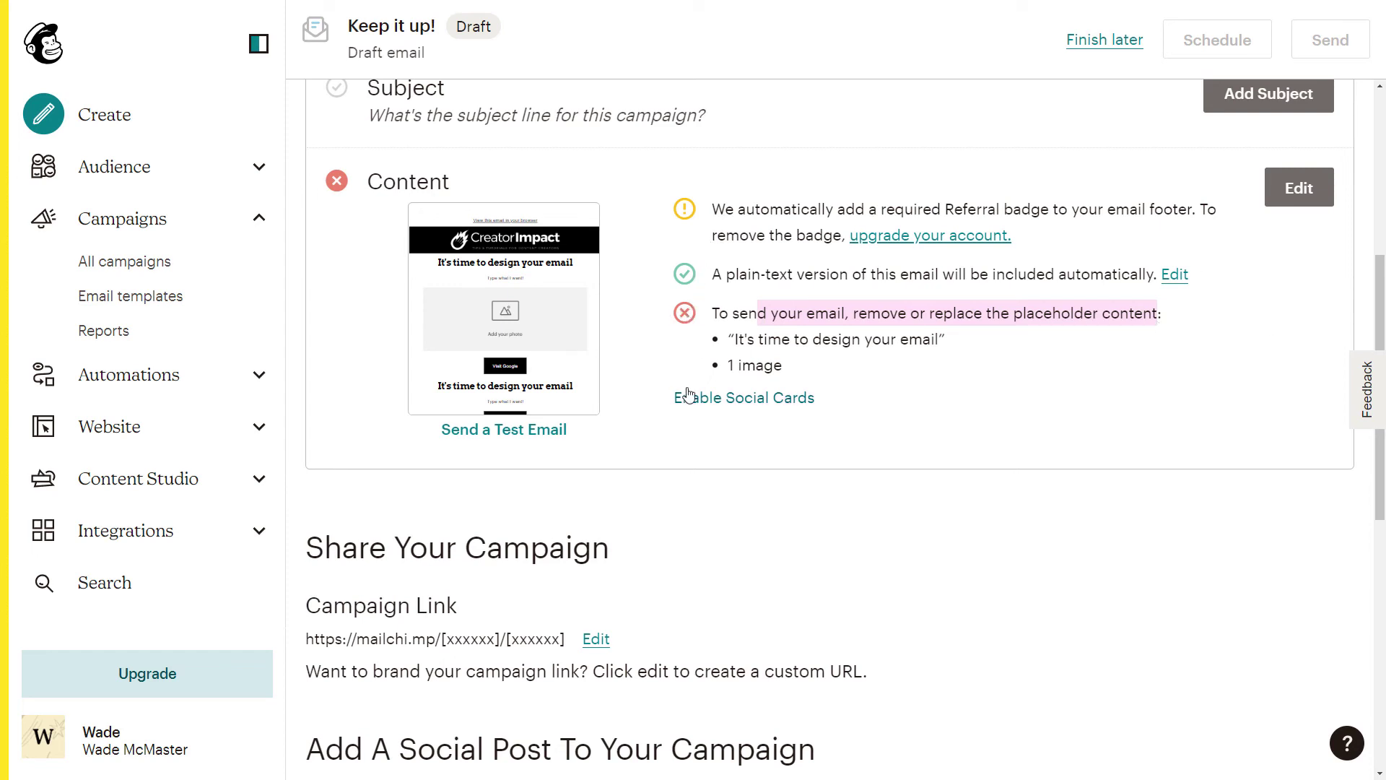
# Replace the main heading text with 'Something else.' and continue to the campaign page
pyautogui.click(1297, 194)
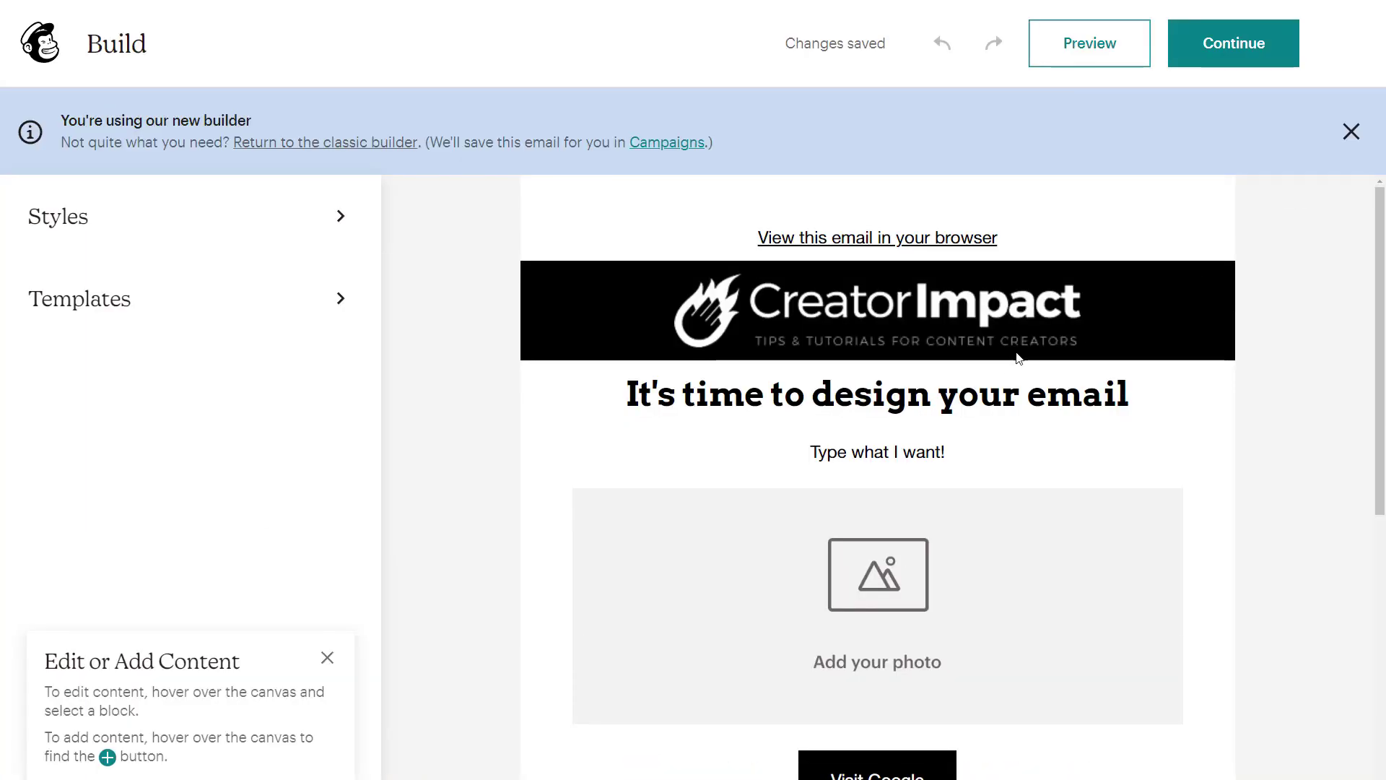
pyautogui.click(1036, 397)
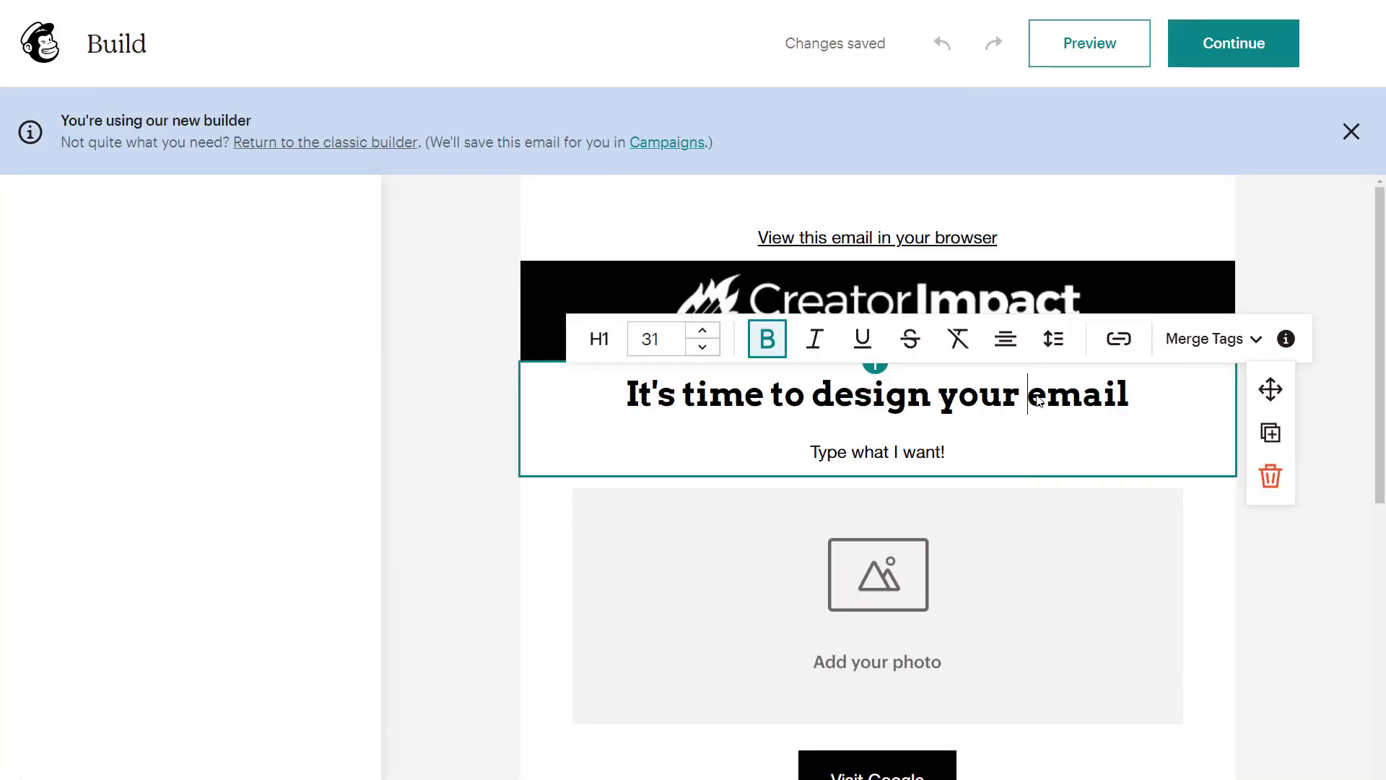
pyautogui.moveTo(1129, 395); pyautogui.dragTo(620, 383)
pyautogui.write('Something else.')
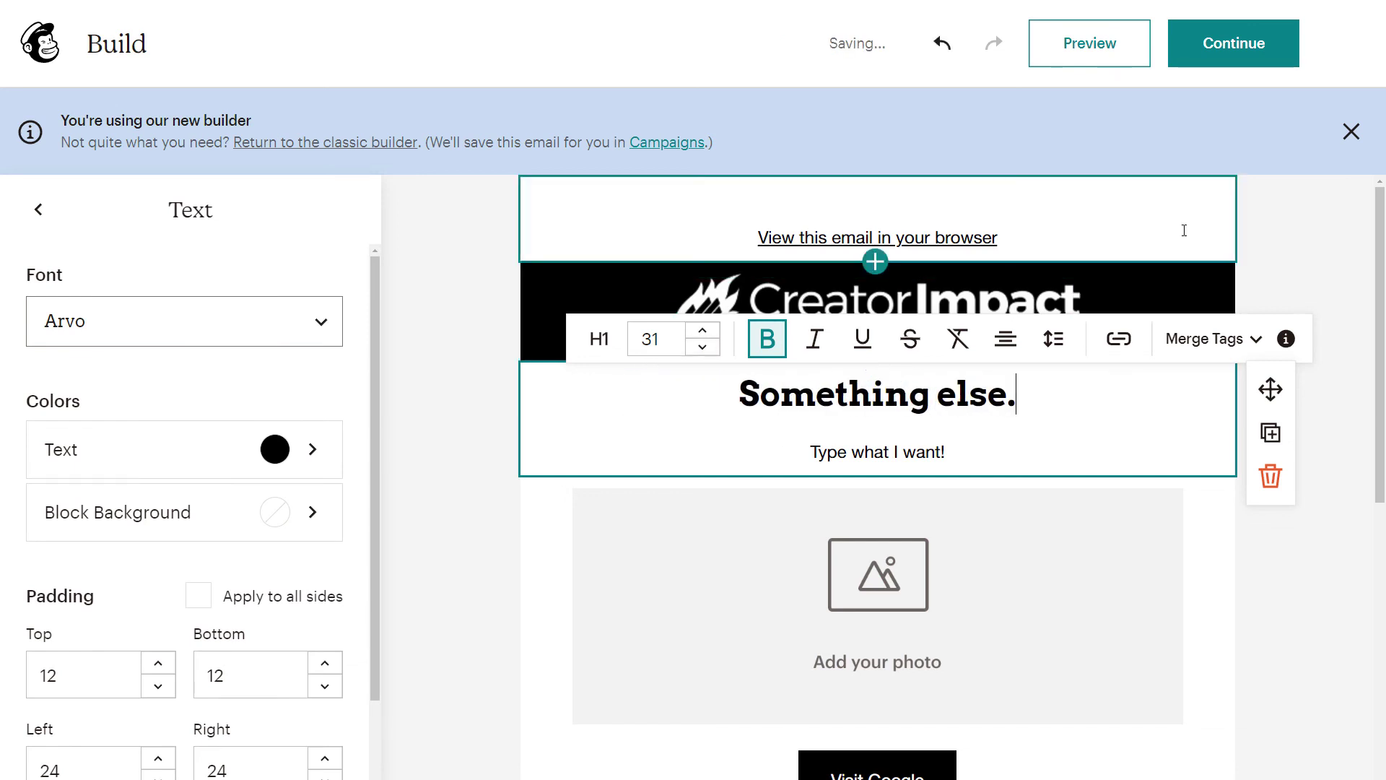
pyautogui.click(1331, 207)
pyautogui.scroll(-8, 1090, 387)
pyautogui.scroll(-2, 1088, 387)
pyautogui.scroll(4, 1116, 385)
pyautogui.click(1242, 46)
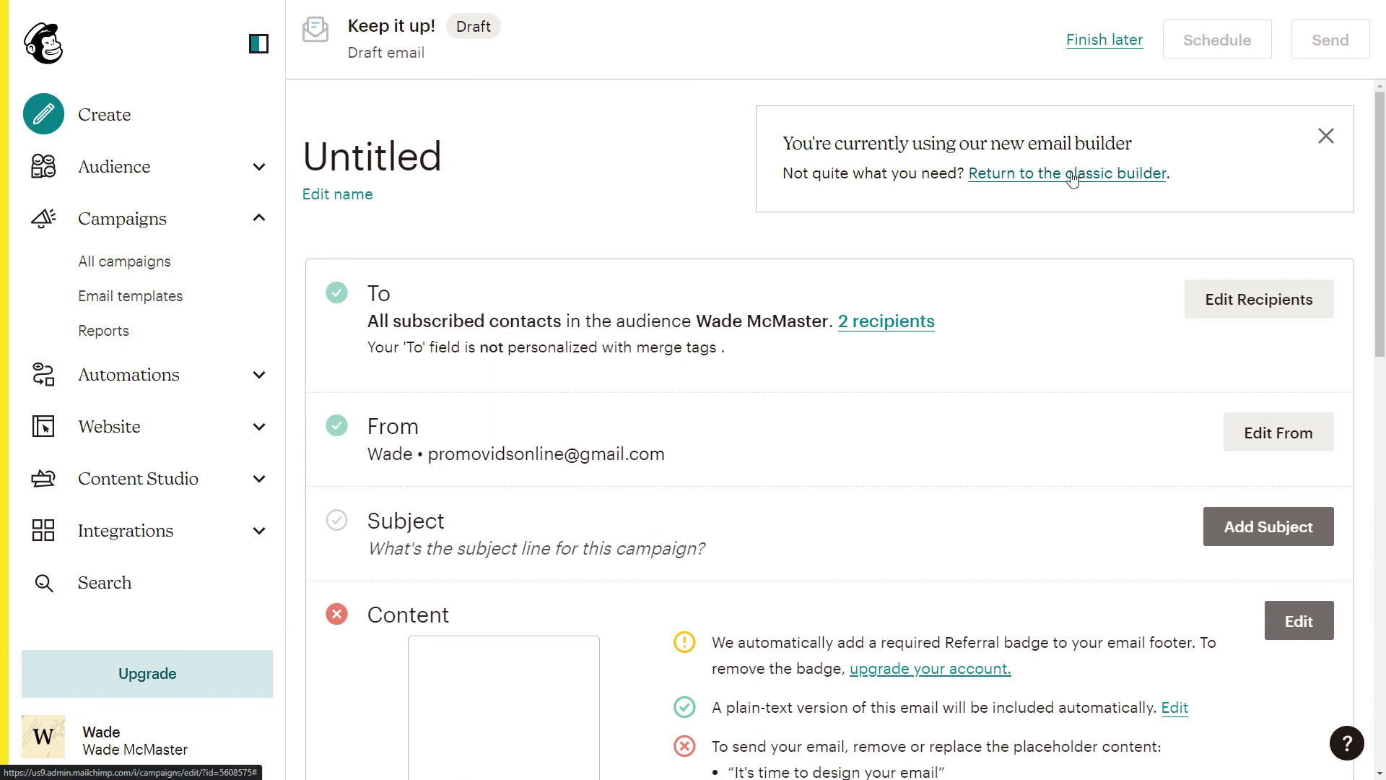
# Rename the campaign from Untitled to 'Test Campaign' and bring up the subject line form
pyautogui.scroll(-4, 984, 176)
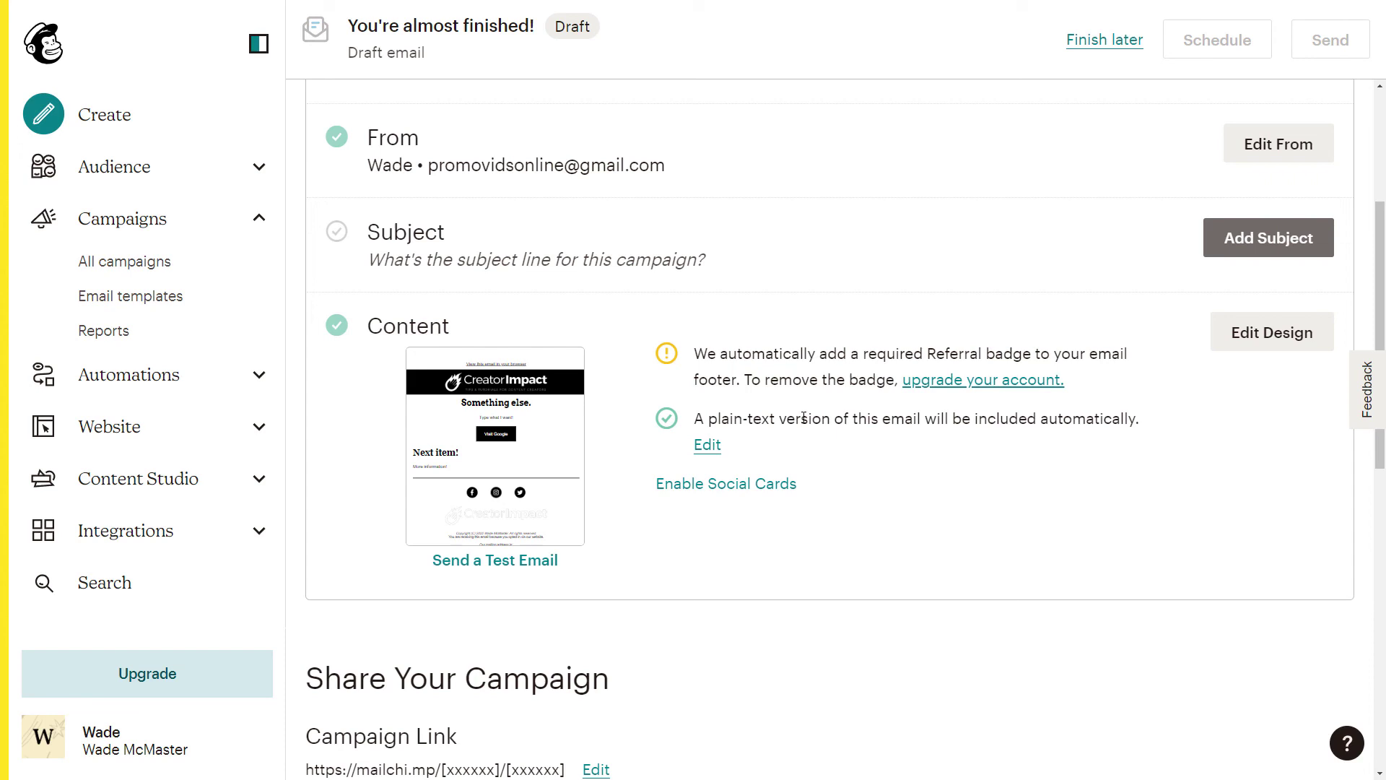
pyautogui.scroll(-3, 879, 458)
pyautogui.scroll(7, 881, 476)
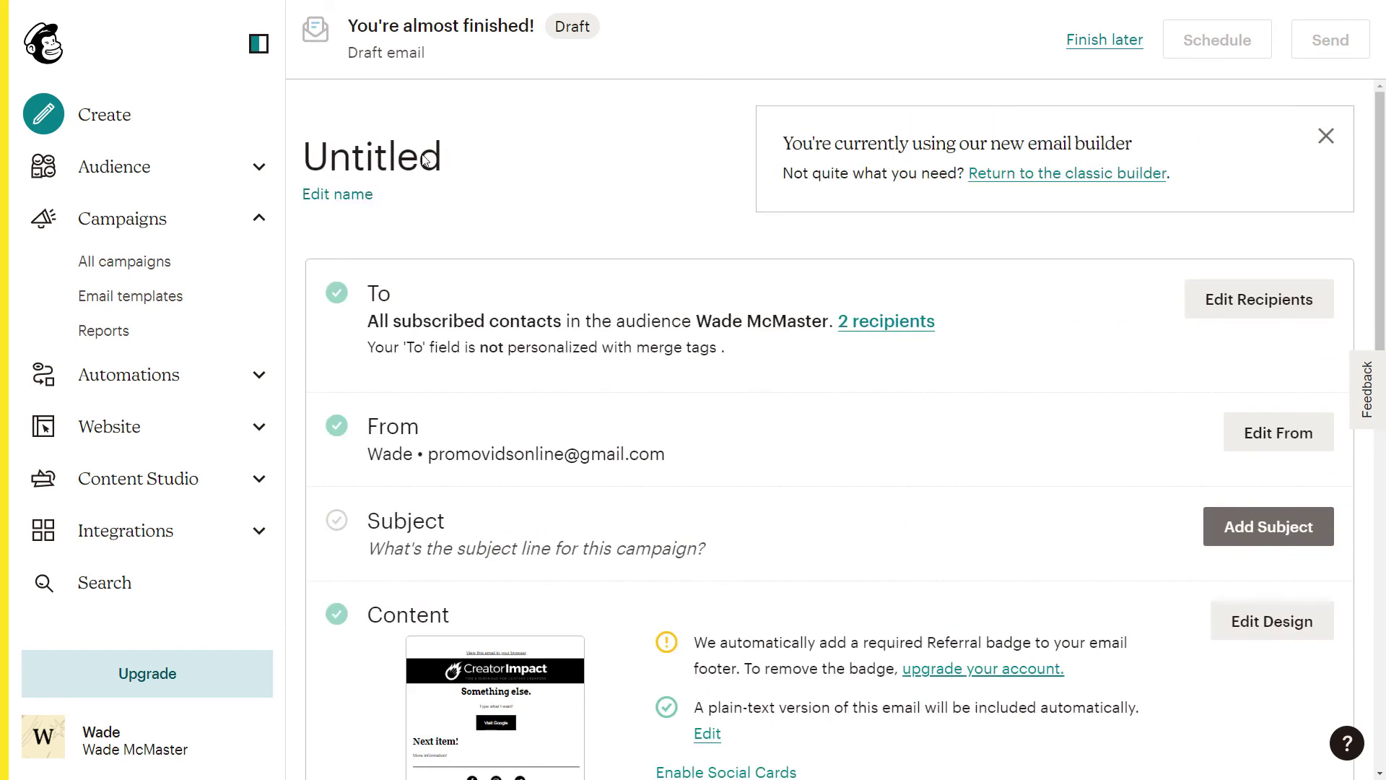
pyautogui.click(359, 194)
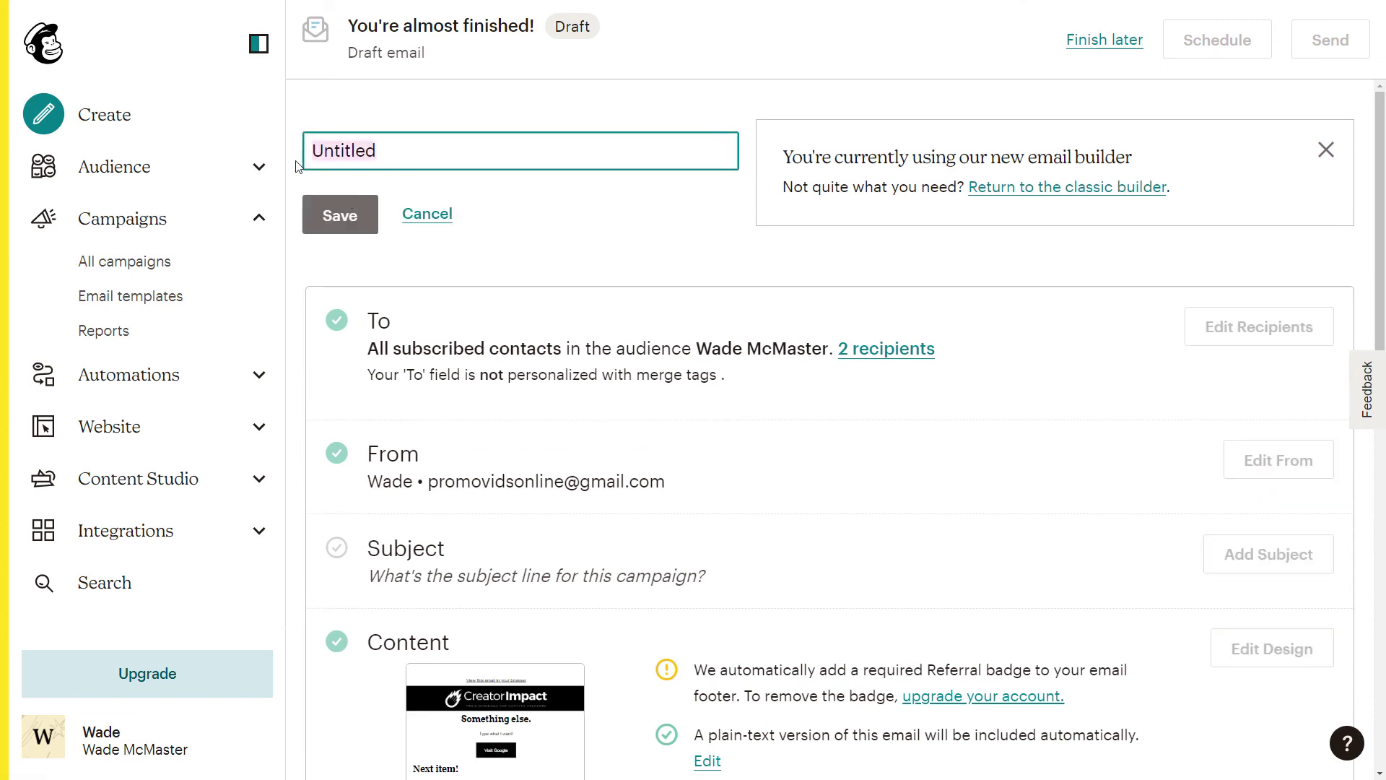
pyautogui.write('Test Campaign')
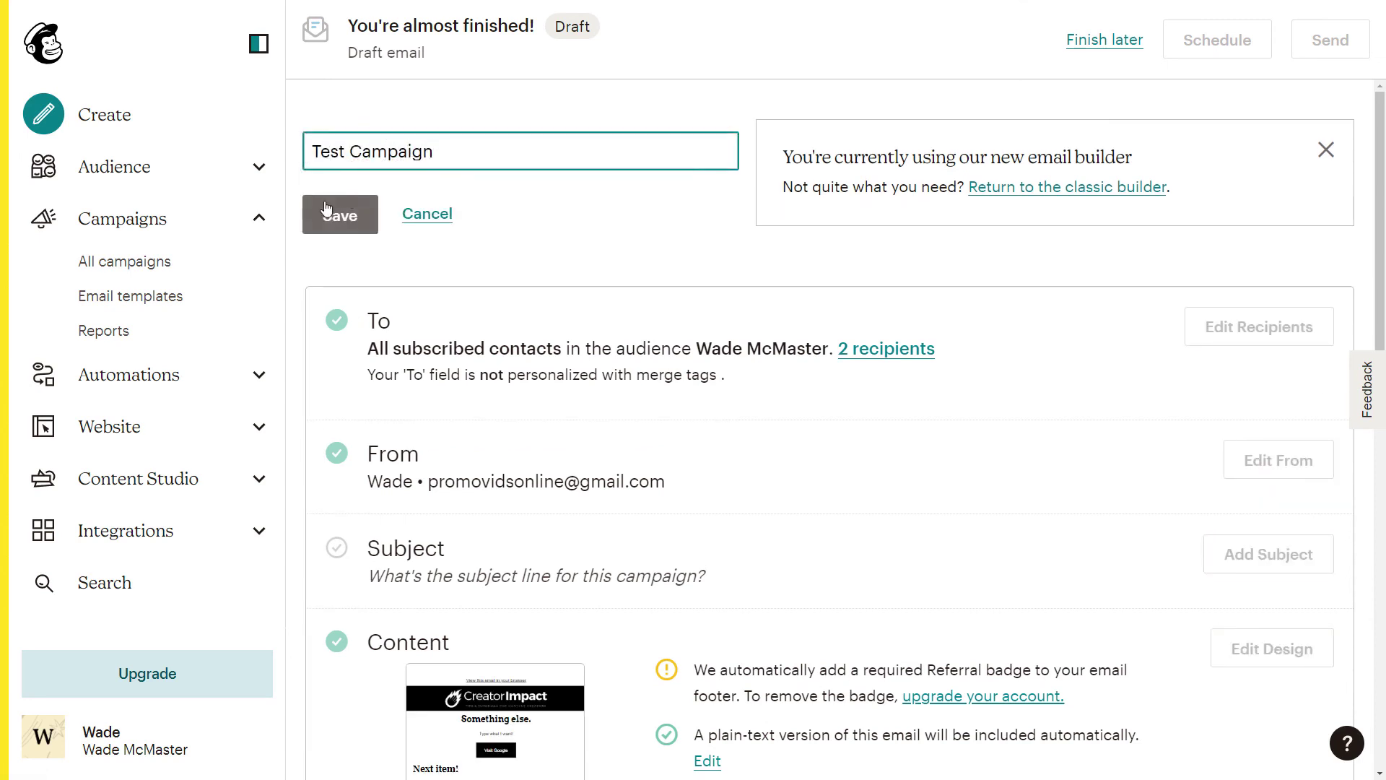
pyautogui.click(332, 216)
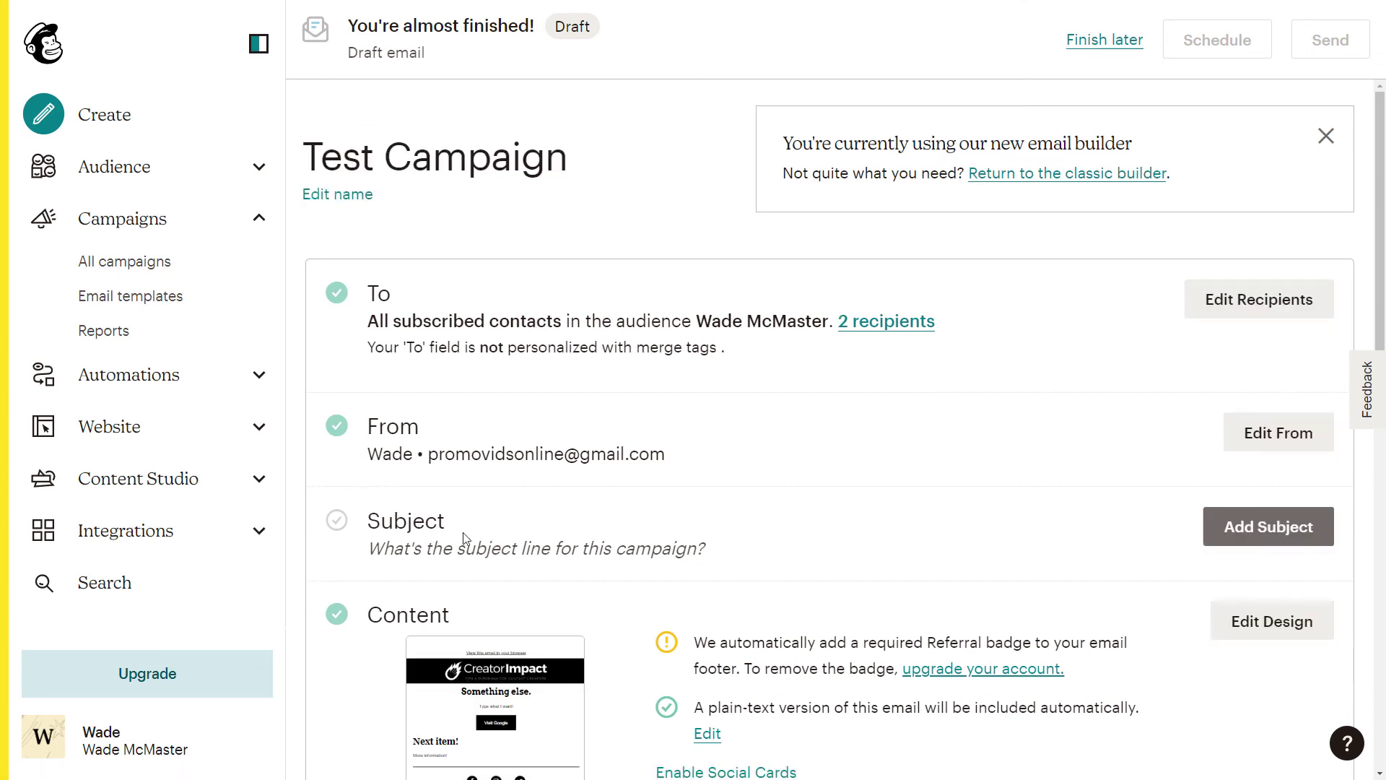
pyautogui.click(1267, 535)
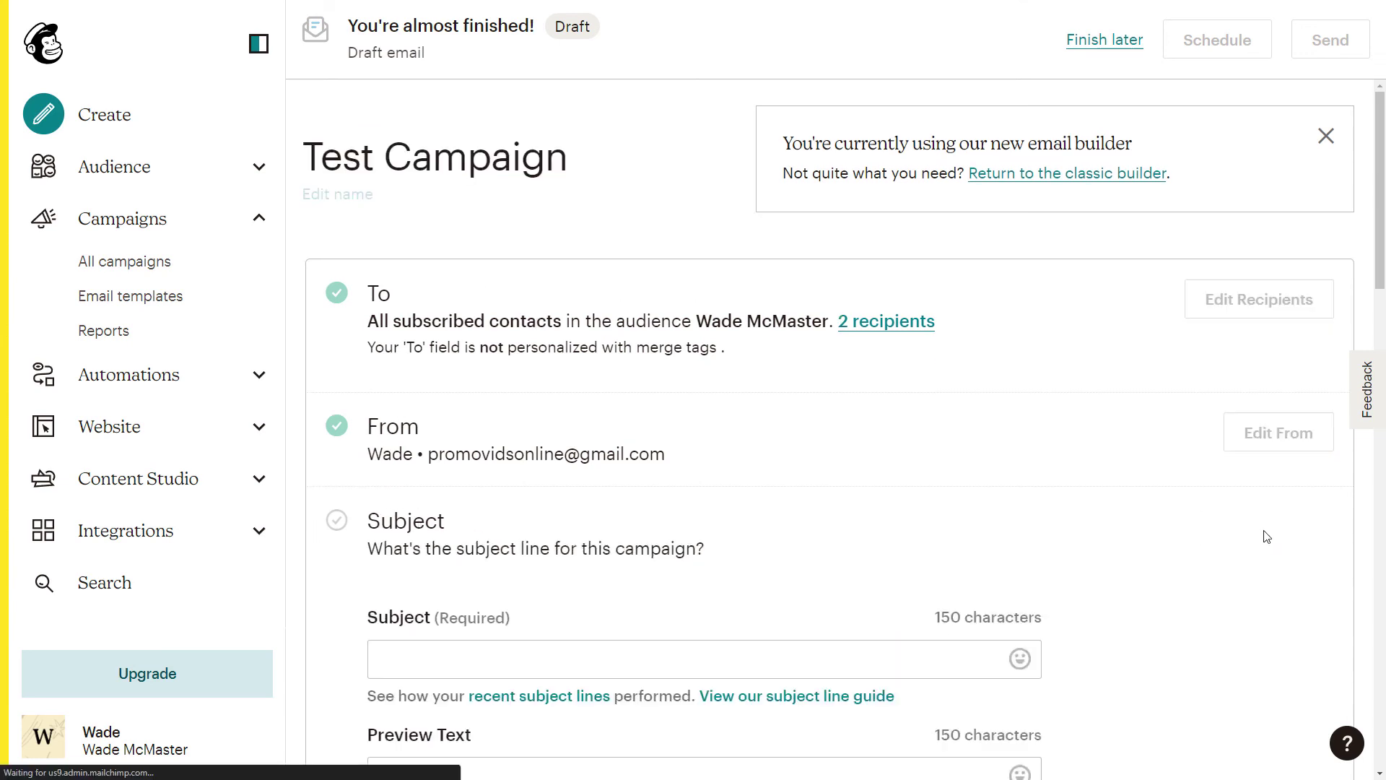
# Enter subject 'Read our email!' and preview text 'I wrote this for you!', then save
pyautogui.scroll(-2, 514, 480)
pyautogui.click(517, 505)
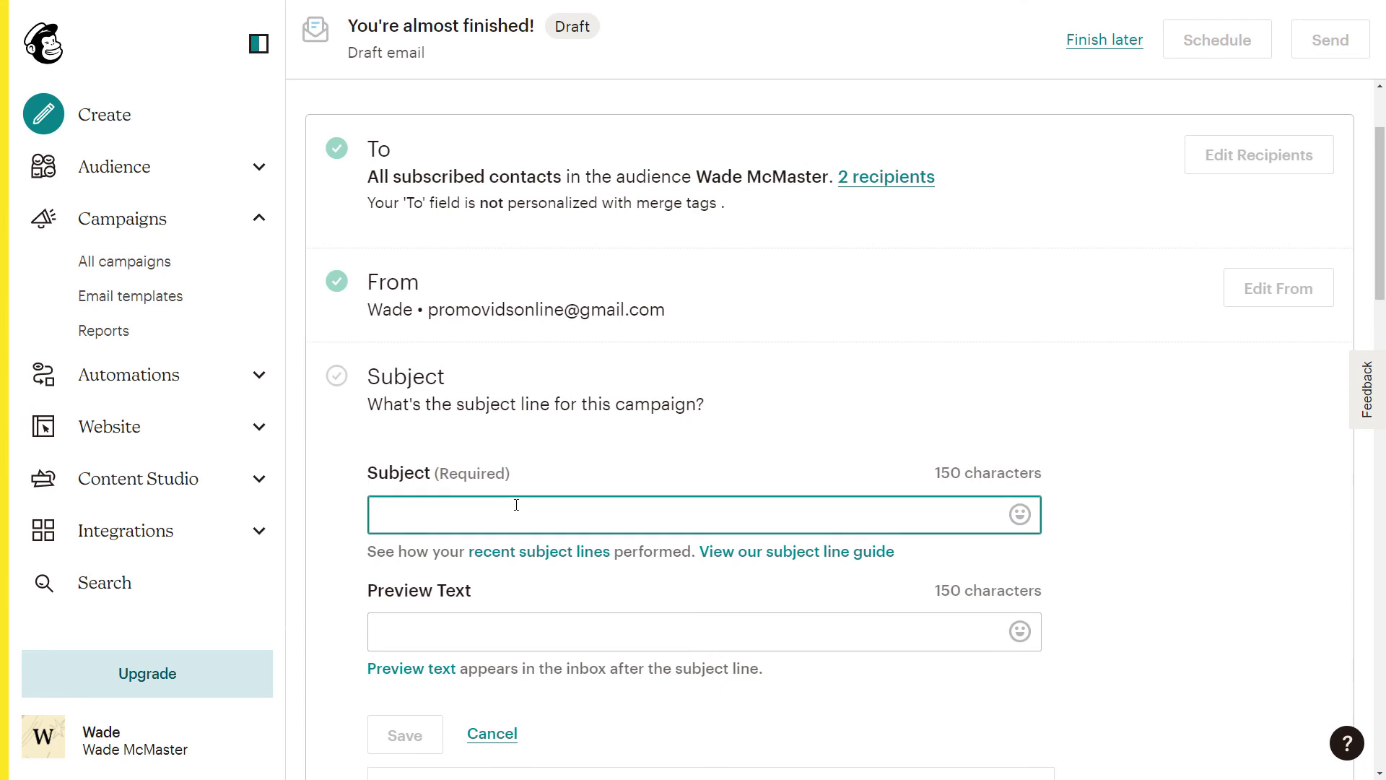
pyautogui.write('Read our email!')
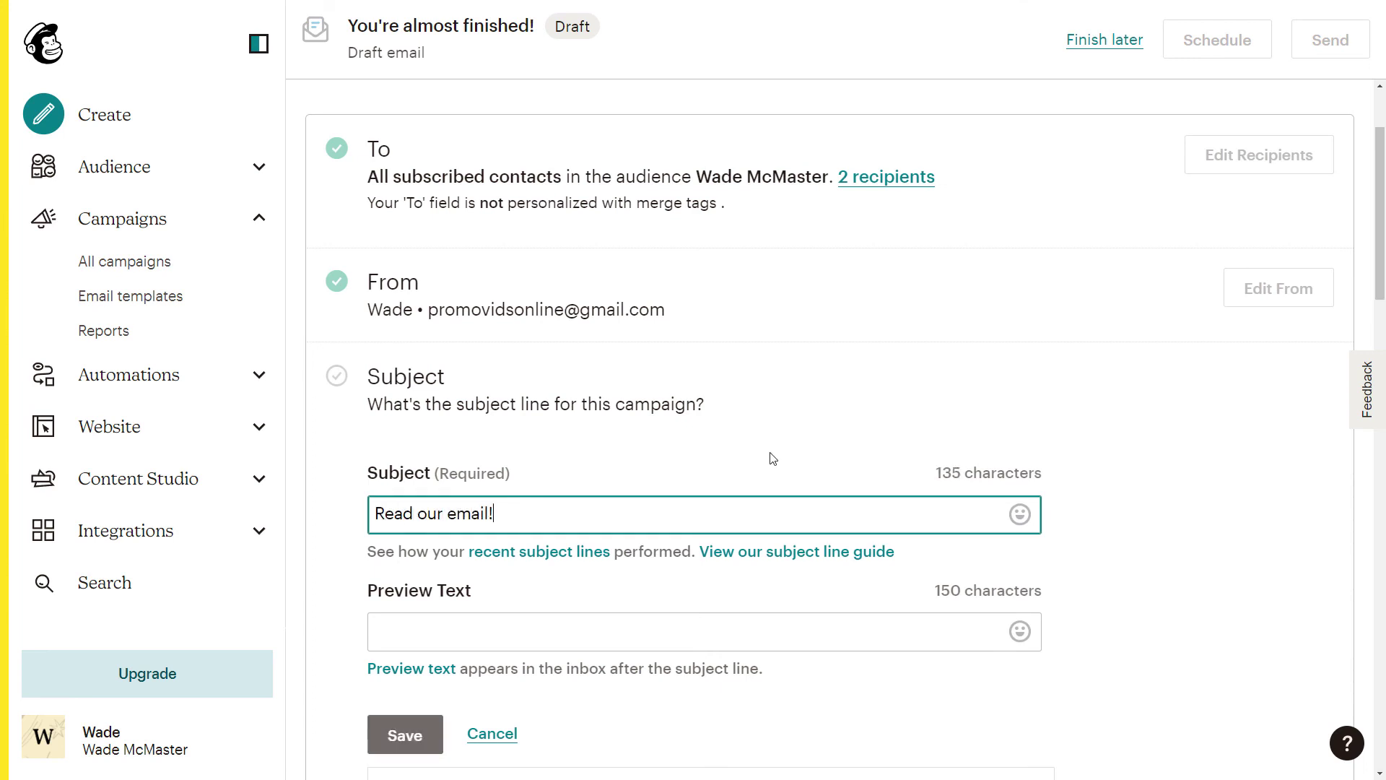
pyautogui.scroll(-4, 773, 459)
pyautogui.click(415, 343)
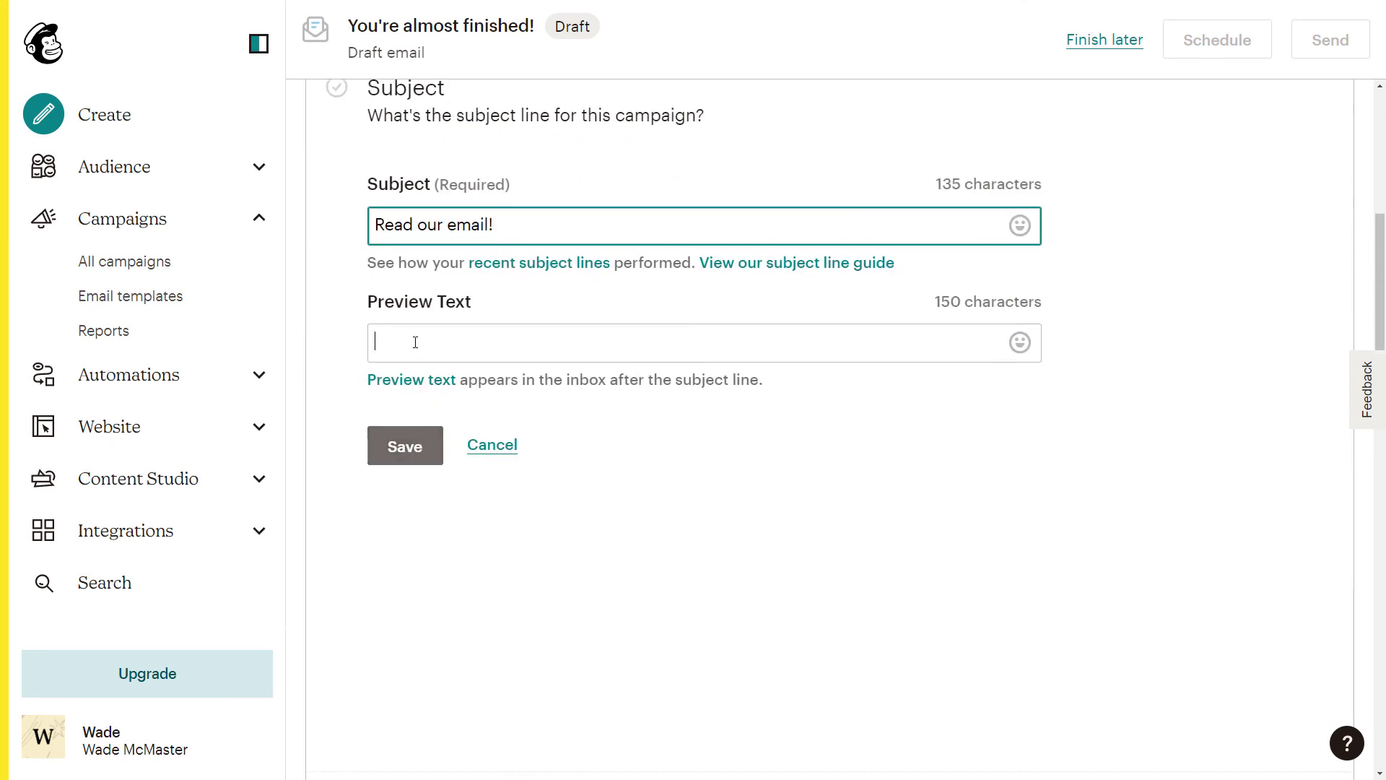
pyautogui.write('I wrote this for you!')
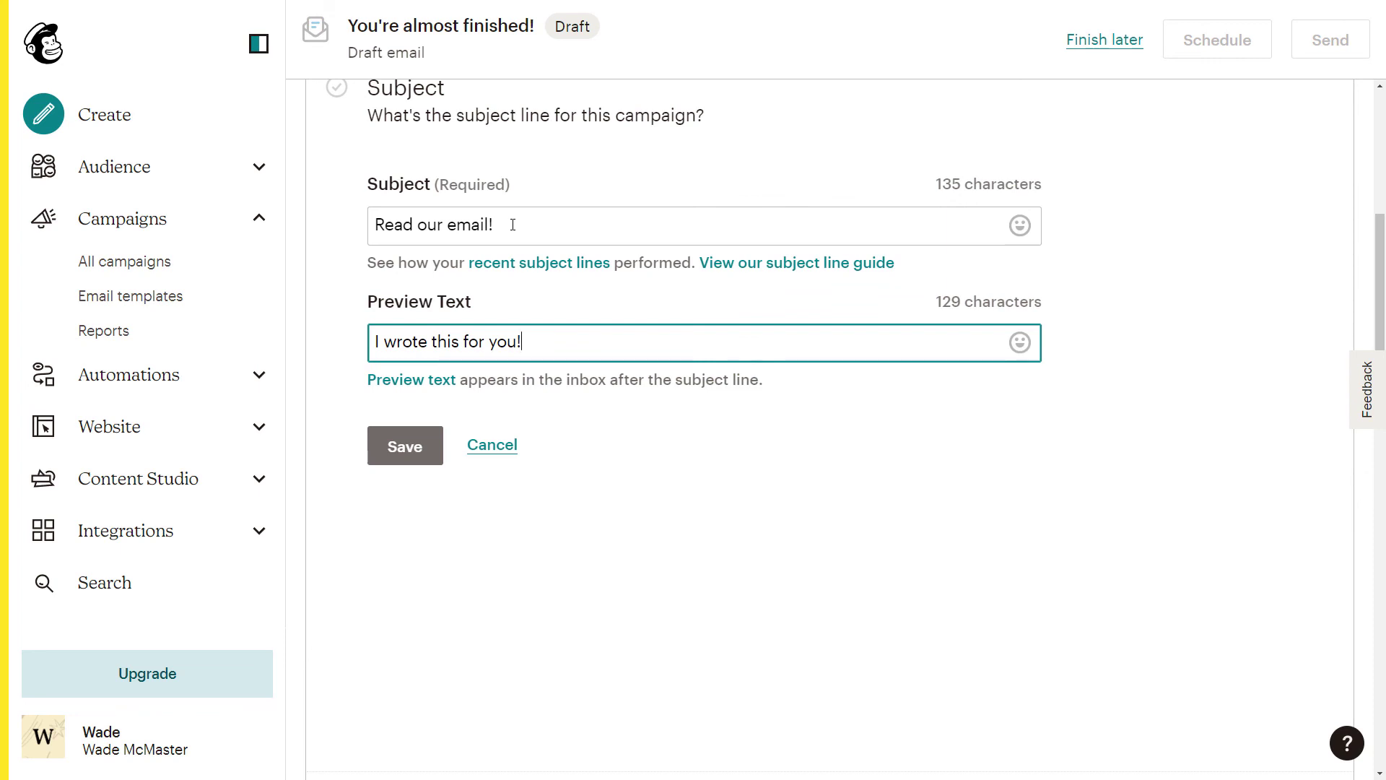
pyautogui.click(513, 225)
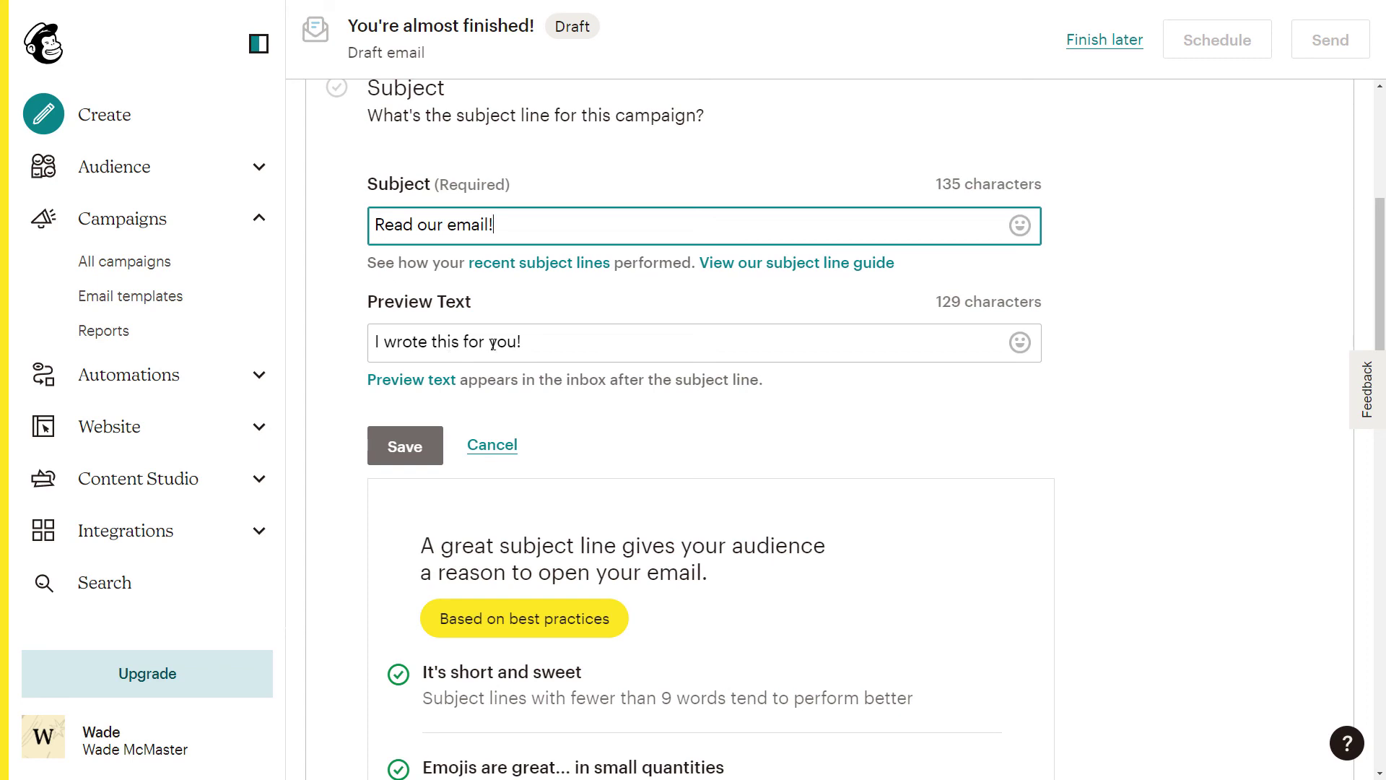
pyautogui.click(397, 460)
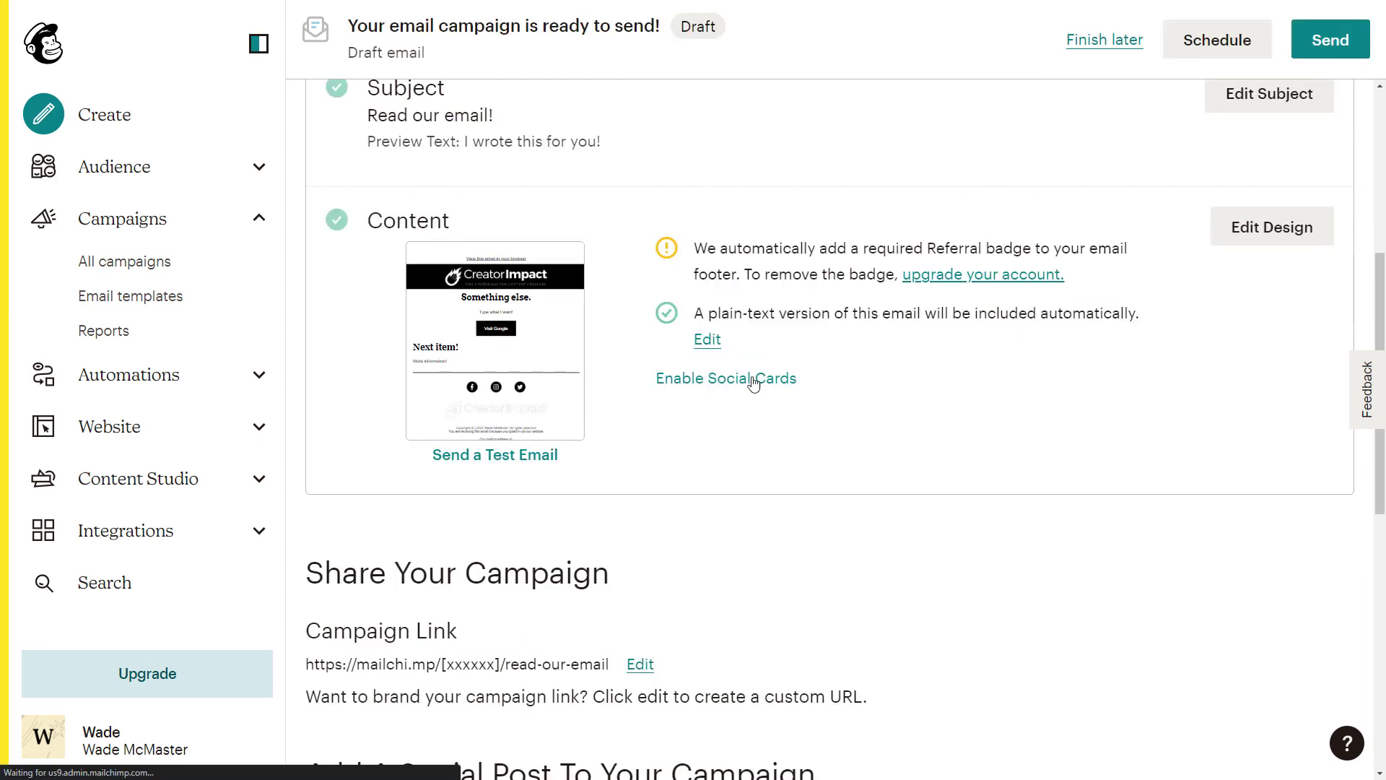
pyautogui.scroll(6, 699, 430)
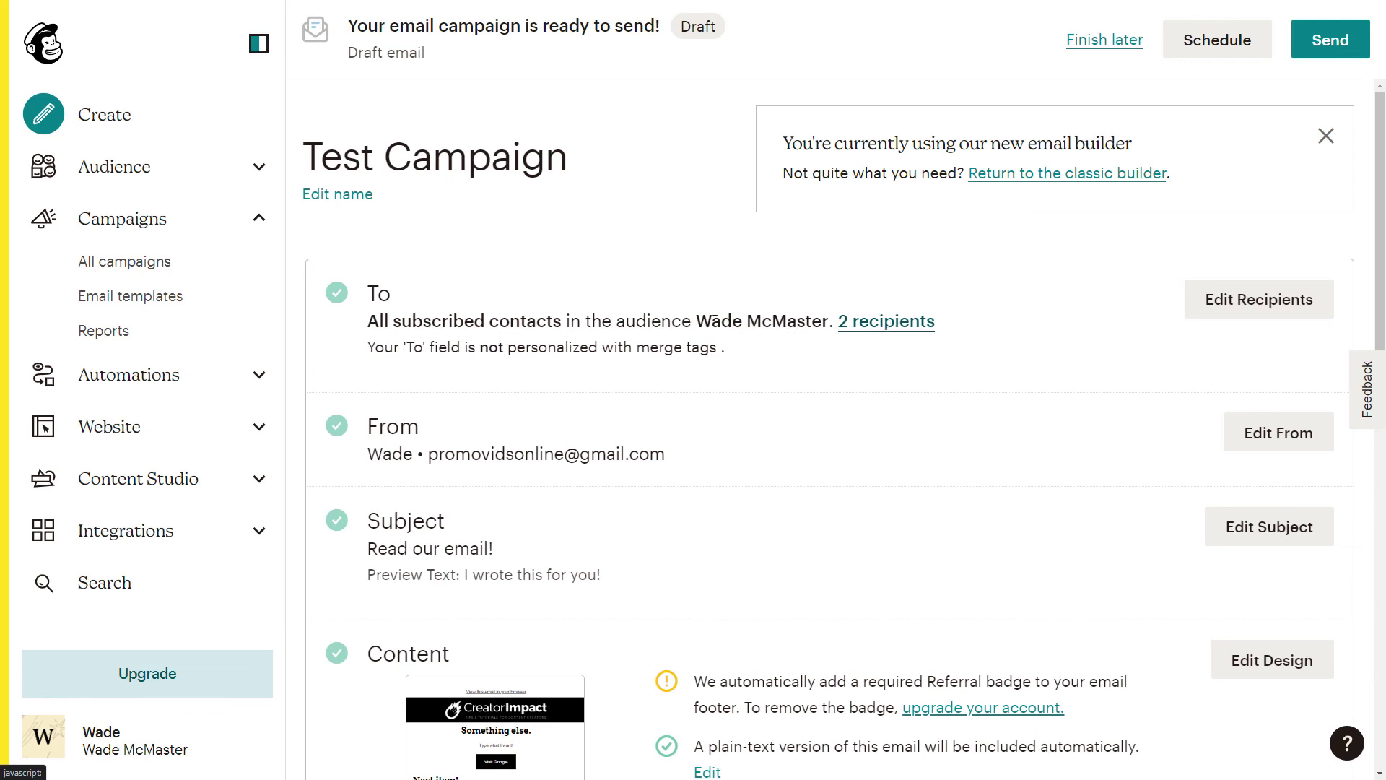
# Skip scheduling and send Test Campaign immediately to the 2 subscribers
pyautogui.scroll(-2, 715, 321)
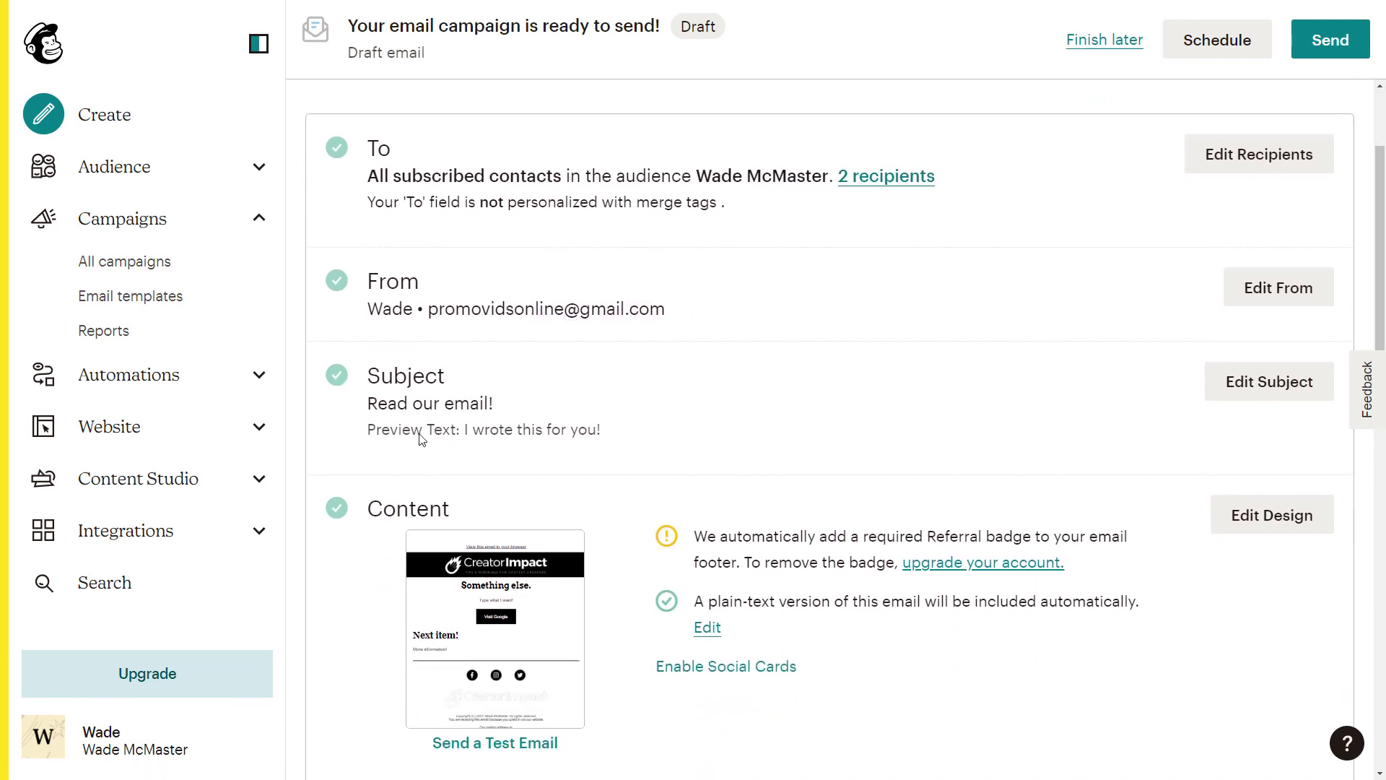
pyautogui.scroll(-5, 456, 408)
pyautogui.scroll(-9, 458, 535)
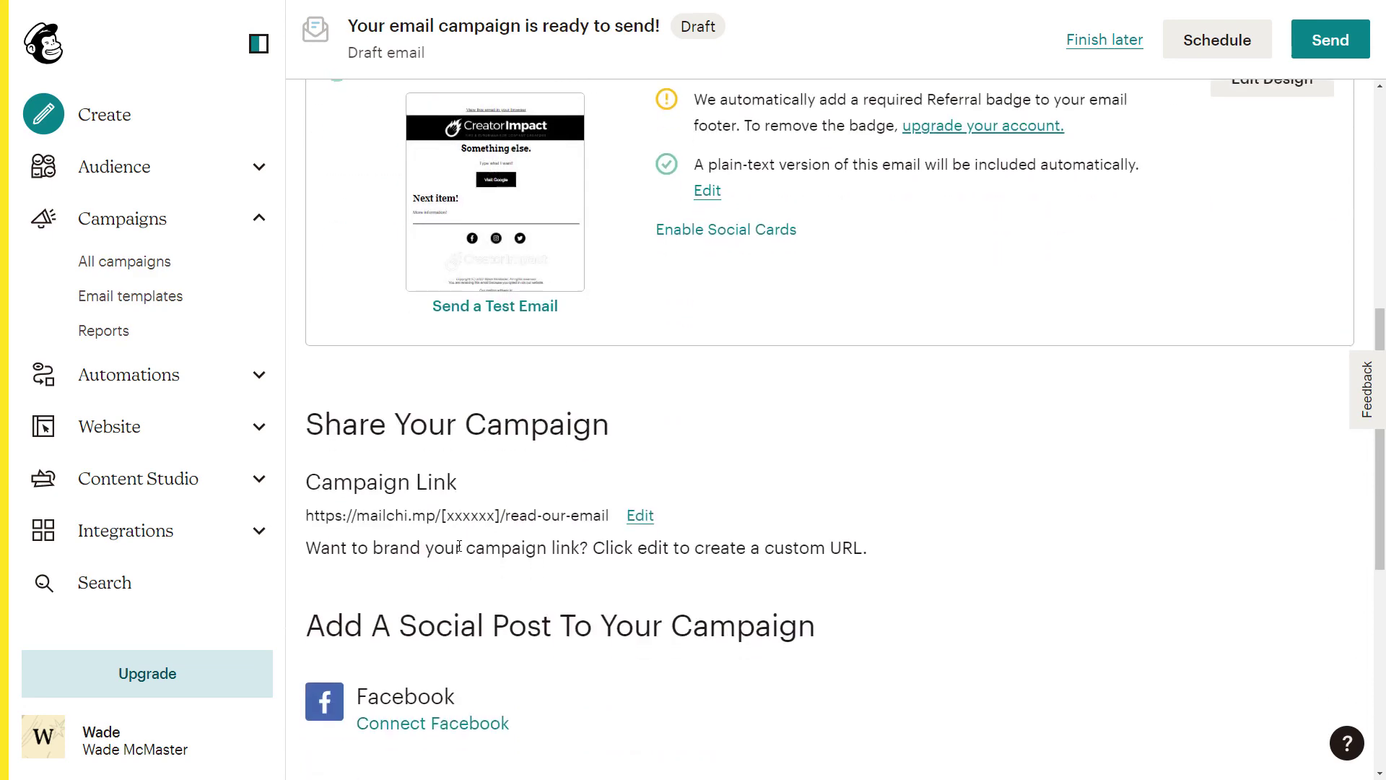
pyautogui.scroll(8, 462, 570)
pyautogui.scroll(7, 466, 589)
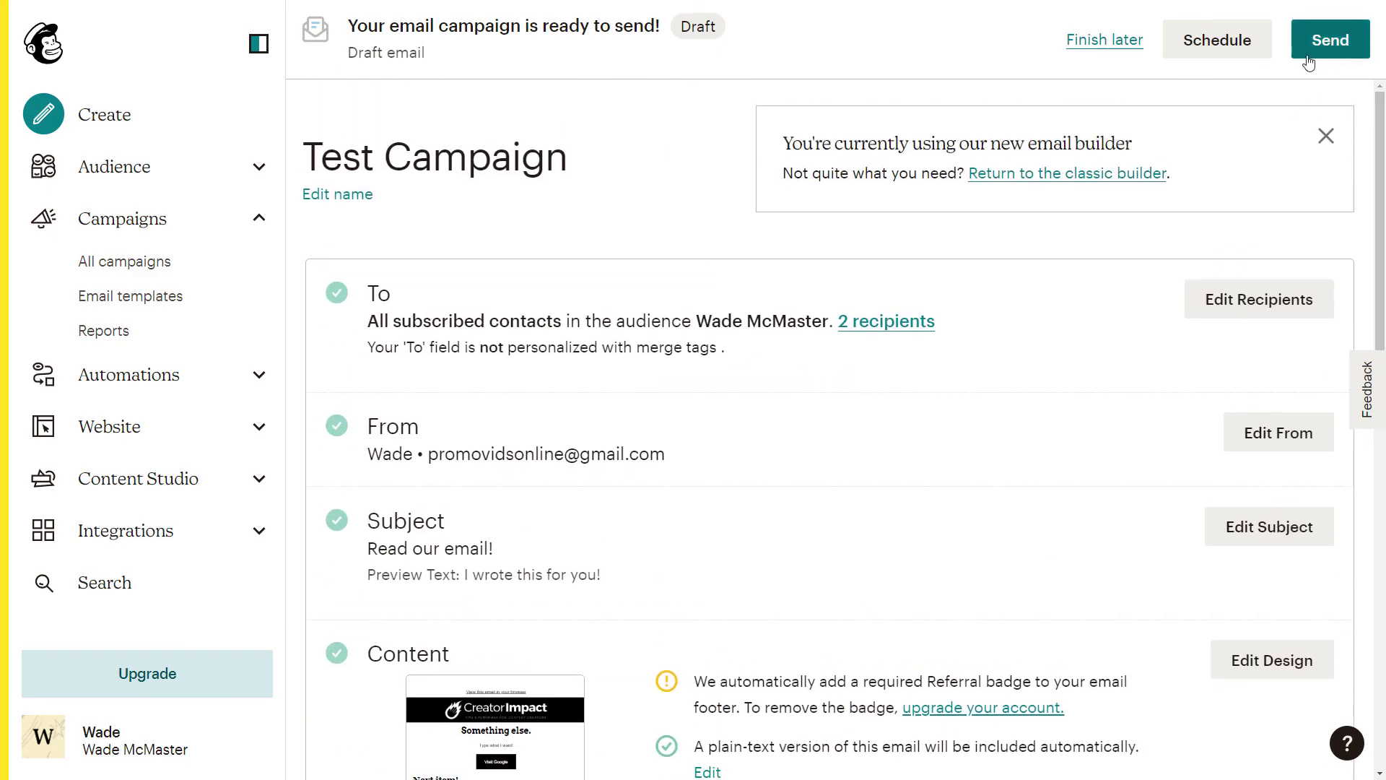
pyautogui.click(1227, 55)
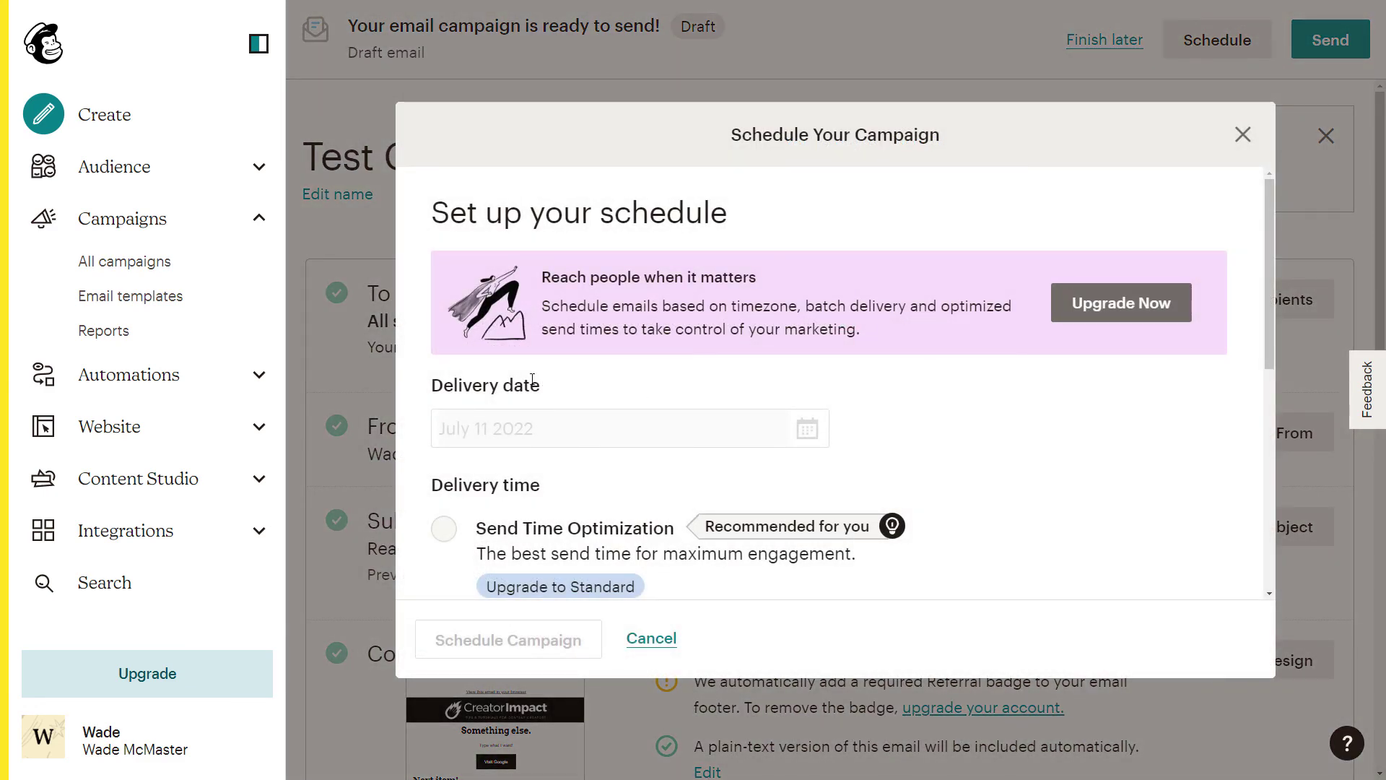
pyautogui.scroll(-2, 532, 379)
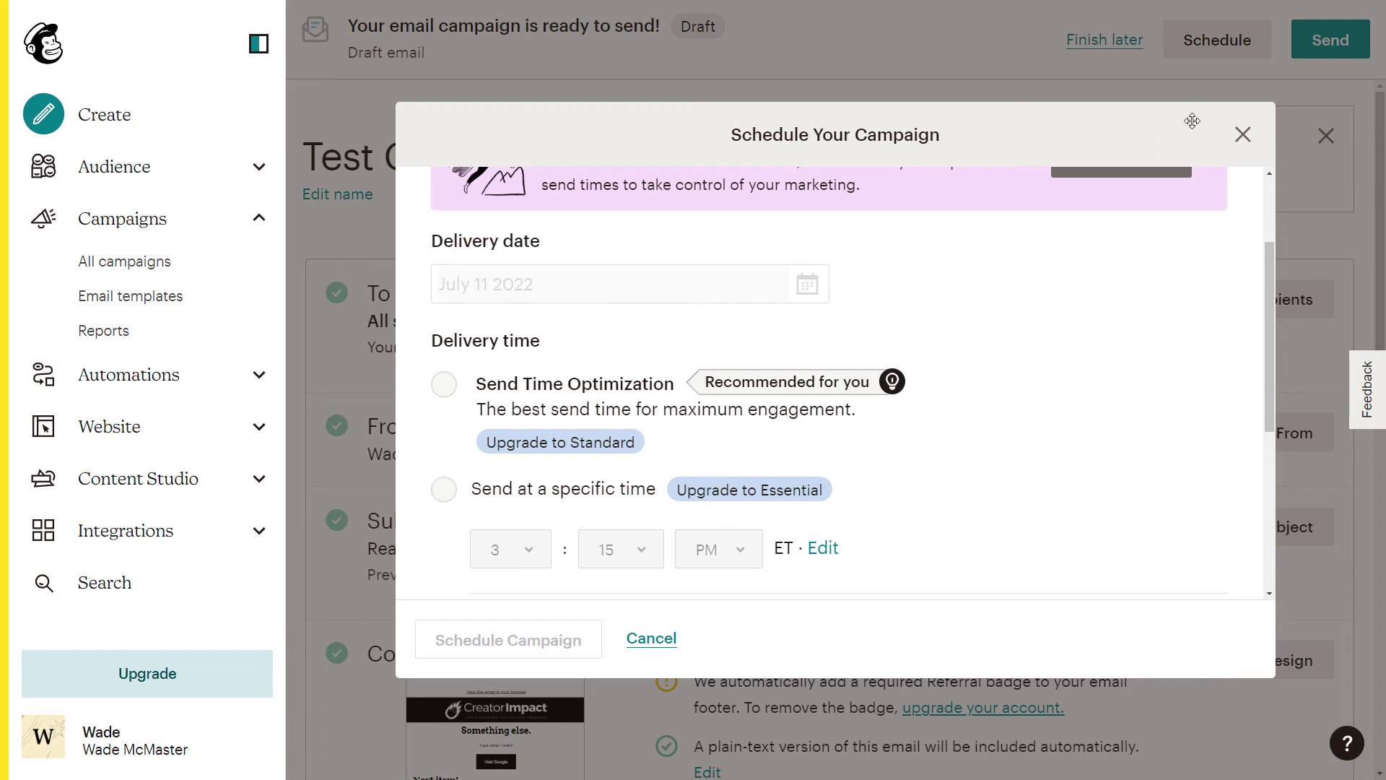
pyautogui.click(1242, 135)
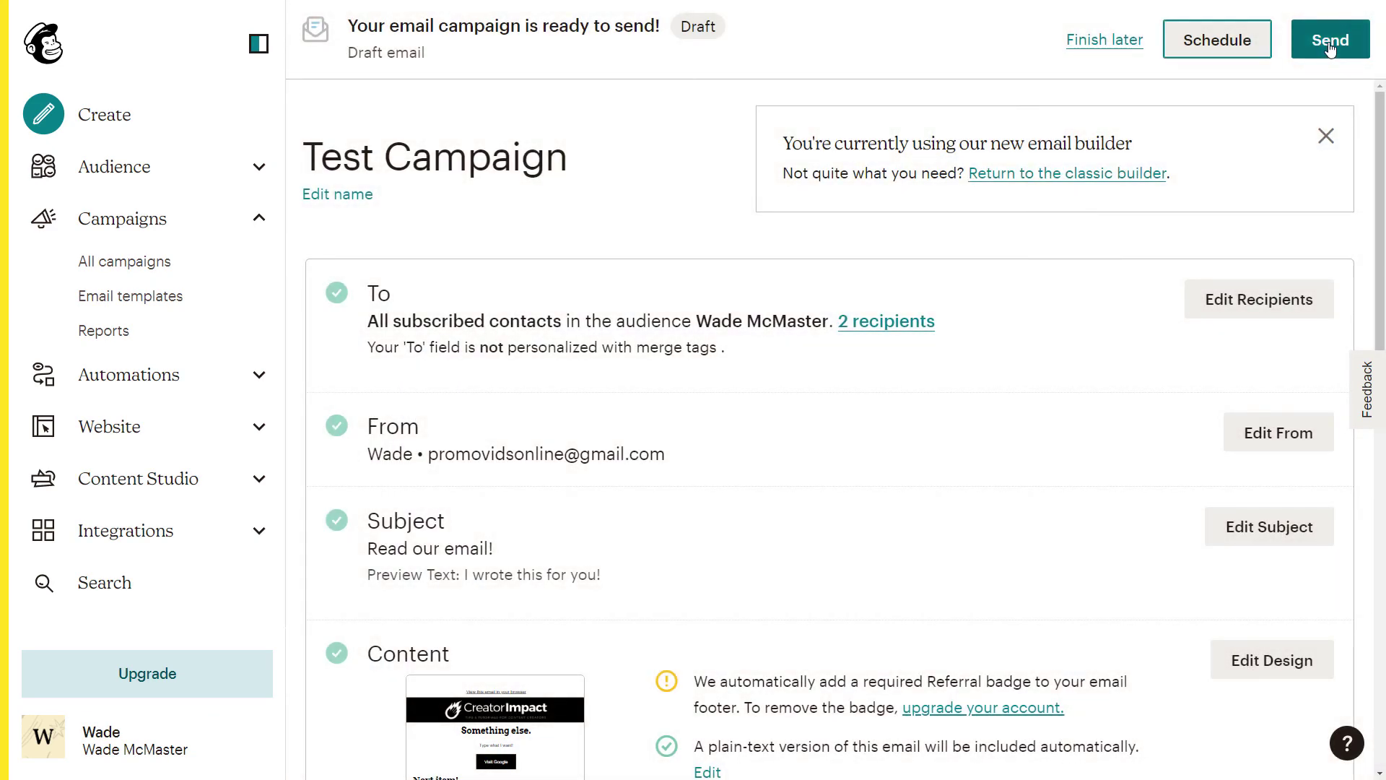
pyautogui.click(1330, 43)
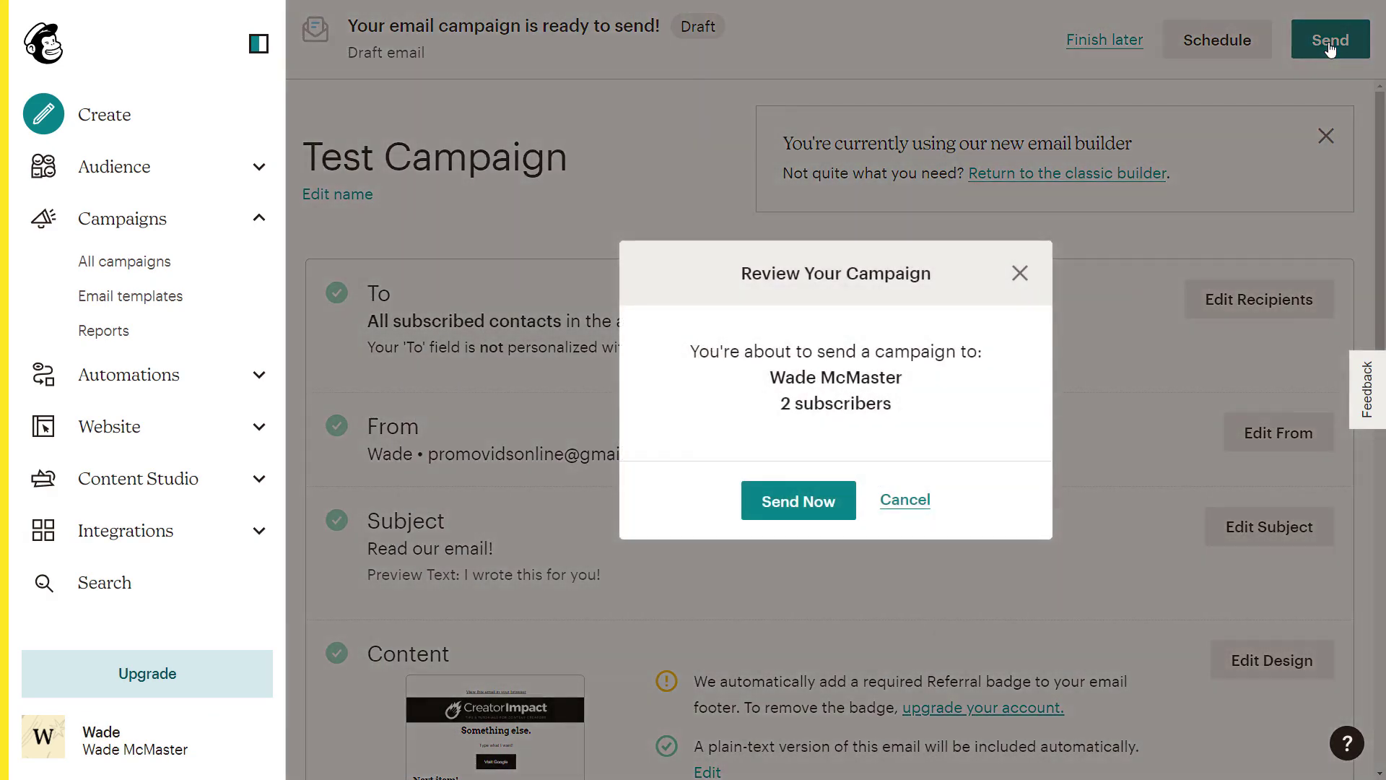
pyautogui.click(799, 502)
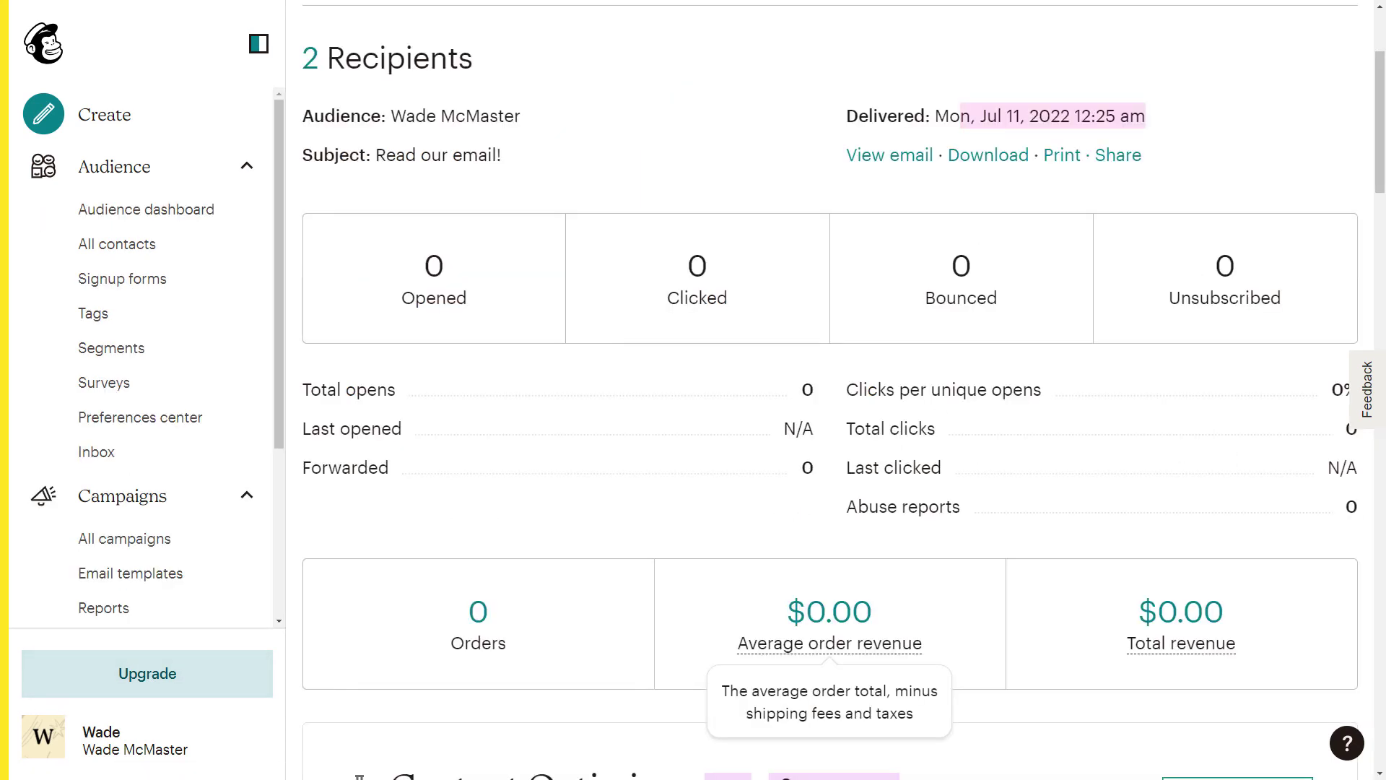
# Place the Gmail window with the received 'Read our email!' message over the campaign report and scroll through it
pyautogui.moveTo(0, 54); pyautogui.dragTo(597, 65)
pyautogui.moveTo(1050, 166); pyautogui.dragTo(1036, 78)
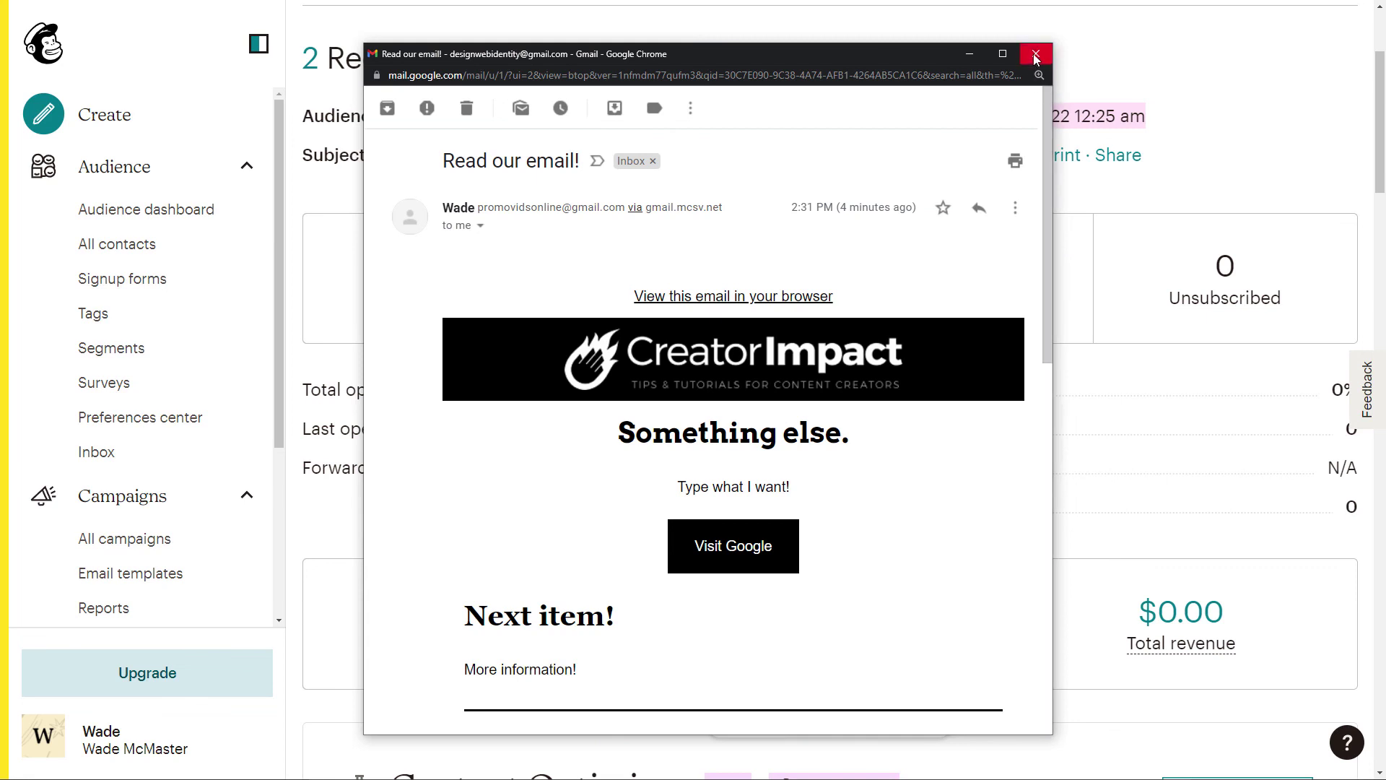